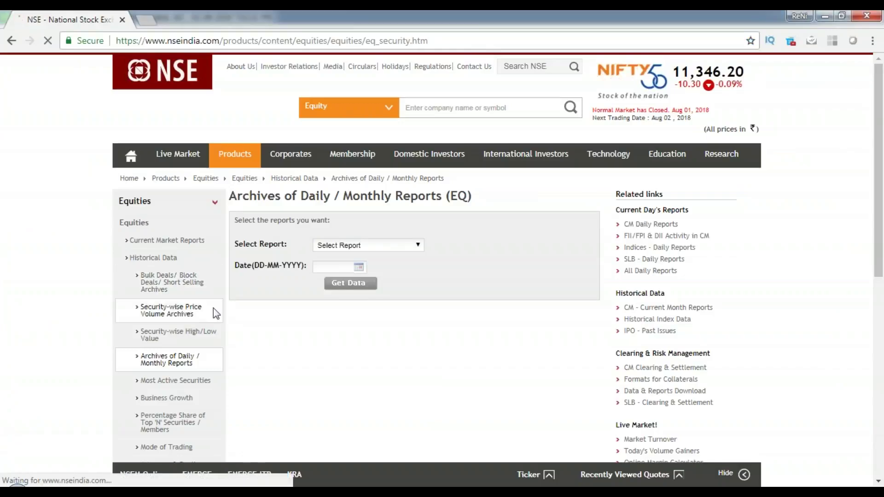
- Open the Security-wise Price Volume Archives and enter the symbol BAJAJFINSRV
{"action": "left_click", "coordinate": [185, 313]}
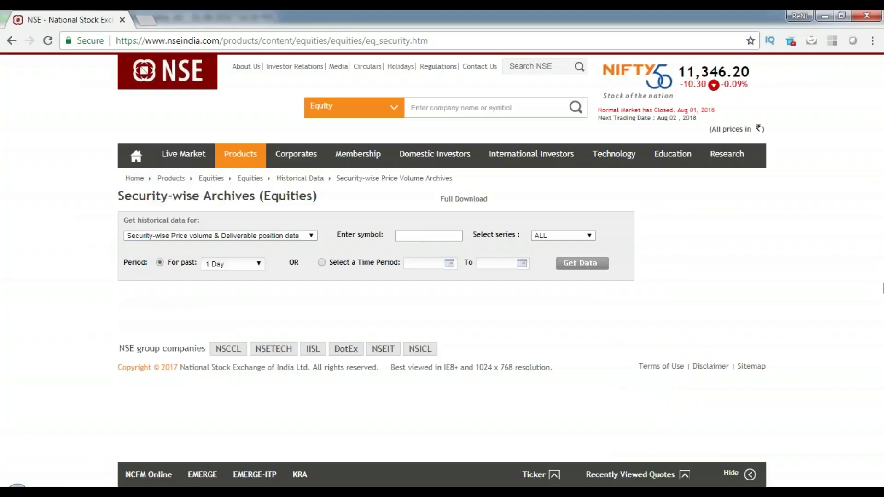
{"action": "type", "text": "BAJAJFINSRV"}
- Set a custom time period from 23-07-2018 to 01-08-2018 and request the data for the entered symbol
{"action": "left_click", "coordinate": [321, 262]}
{"action": "left_click", "coordinate": [409, 263]}
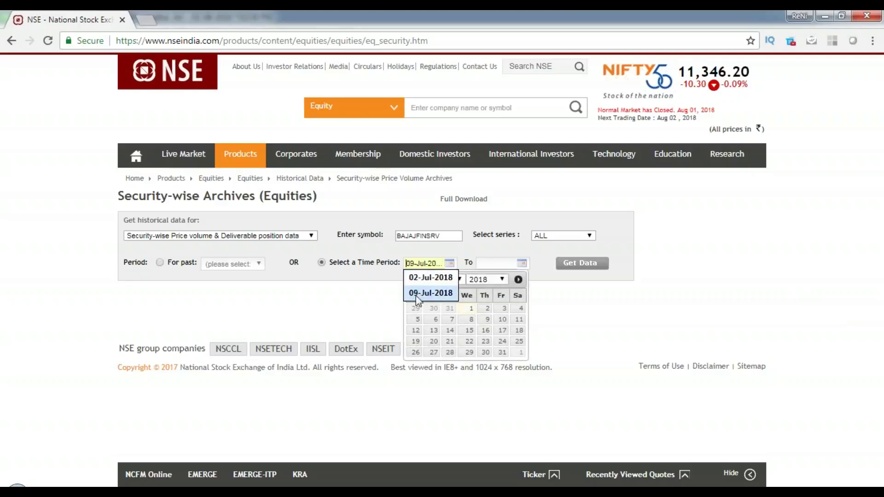
{"action": "left_click", "coordinate": [444, 313]}
{"action": "left_click", "coordinate": [427, 264]}
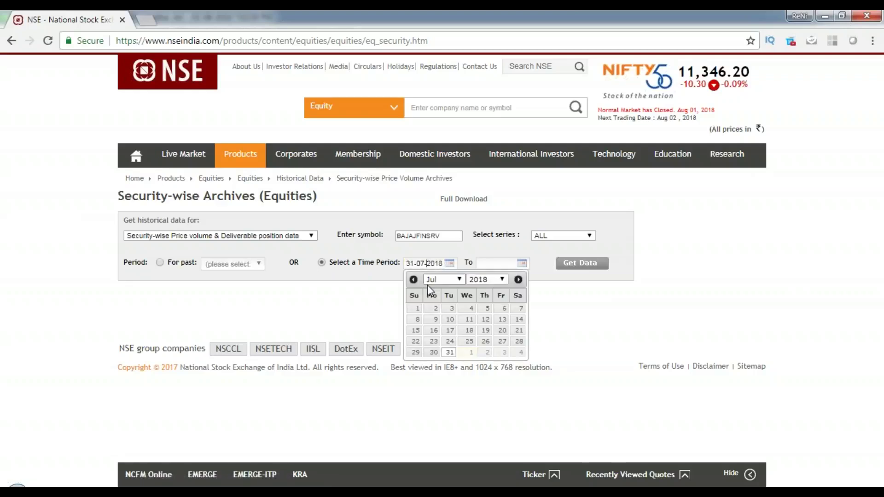
{"action": "left_click", "coordinate": [414, 280]}
{"action": "left_click", "coordinate": [518, 280]}
{"action": "left_click", "coordinate": [433, 342]}
{"action": "left_click", "coordinate": [500, 263]}
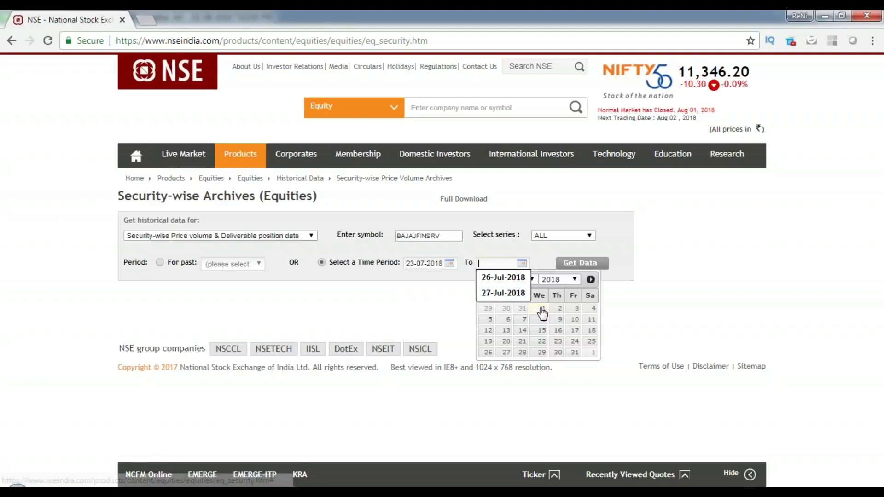
{"action": "left_click", "coordinate": [542, 309]}
{"action": "left_click", "coordinate": [584, 269]}
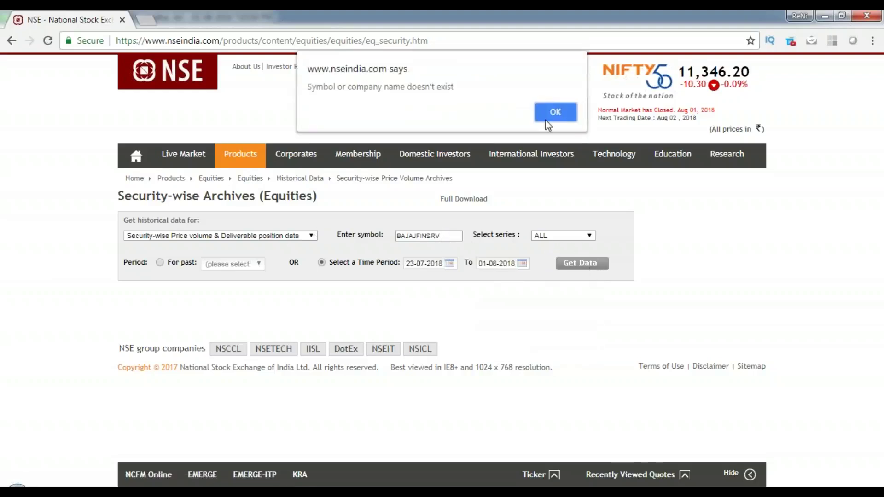
{"action": "left_click", "coordinate": [556, 111]}
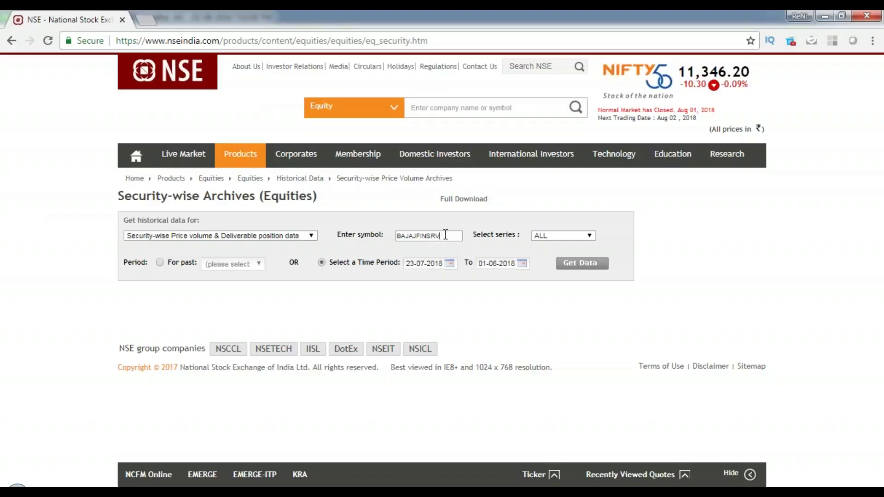
- Shorten the symbol to BAJAJFINSR, set the series to EQ, and try to request the data
{"action": "key", "text": "BackSpace"}
{"action": "left_click", "coordinate": [580, 236]}
{"action": "key", "text": "e"}
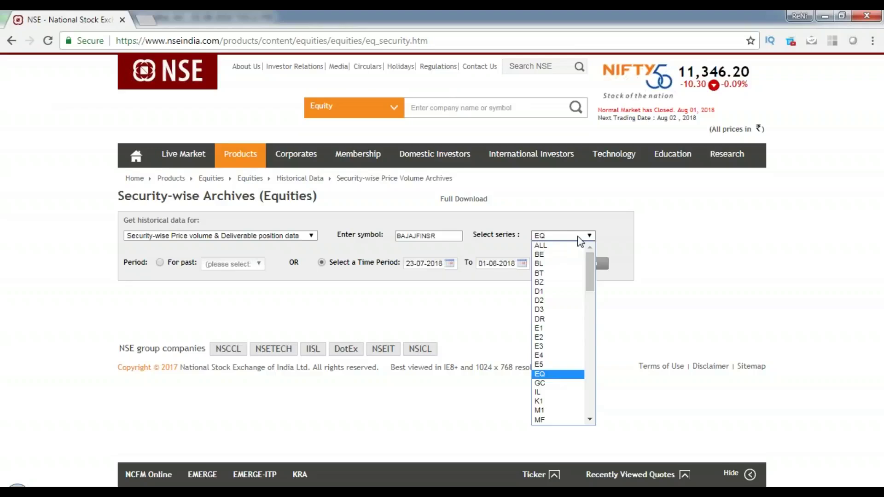
{"action": "left_click", "coordinate": [572, 374]}
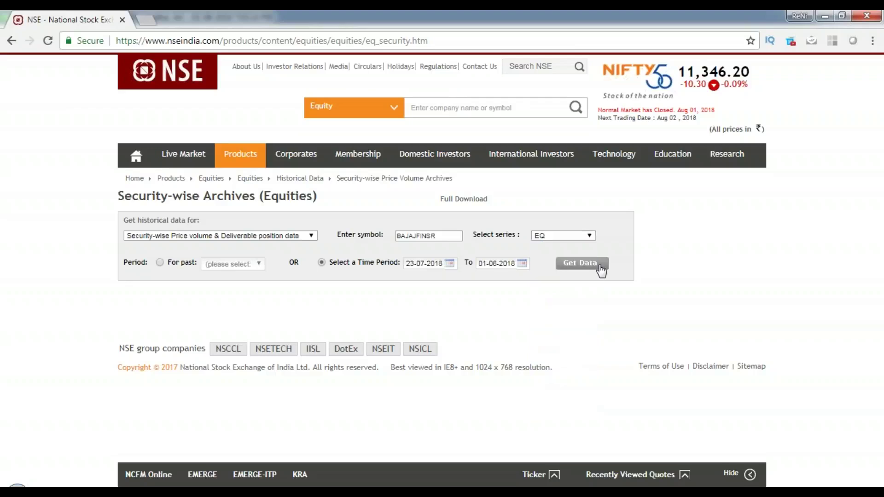
{"action": "left_click", "coordinate": [598, 265]}
{"action": "left_click", "coordinate": [564, 112]}
- Correct the symbol to BAJAJFINSV and get its EQ price volume and deliverable data
{"action": "key", "text": "BackSpace"}
{"action": "key", "text": "BackSpace"}
{"action": "key", "text": "BackSpace"}
{"action": "key", "text": "BackSpace"}
{"action": "key", "text": "BackSpace"}
{"action": "type", "text": "FIN"}
{"action": "left_click", "coordinate": [583, 264]}
{"action": "scroll", "coordinate": [436, 308], "scroll_direction": "down", "scroll_amount": 1}
{"action": "scroll", "coordinate": [354, 384], "scroll_direction": "down", "scroll_amount": 1}
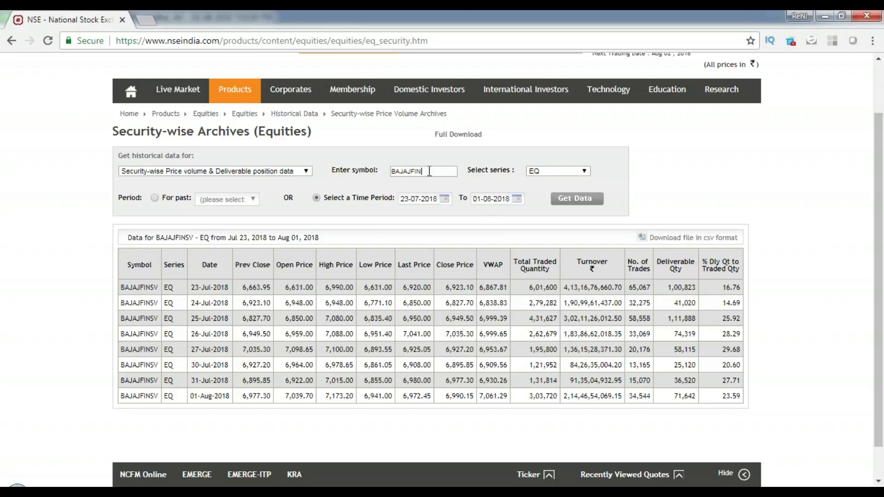
- Change the symbol to BAJFINANCE and get its EQ data for the same time period
{"action": "left_click", "coordinate": [412, 171]}
{"action": "key", "text": "BackSpace"}
{"action": "key", "text": "BackSpace"}
{"action": "left_click", "coordinate": [416, 171]}
{"action": "type", "text": "ANCE"}
{"action": "left_click", "coordinate": [573, 199]}
{"action": "scroll", "coordinate": [580, 331], "scroll_direction": "down", "scroll_amount": 2}
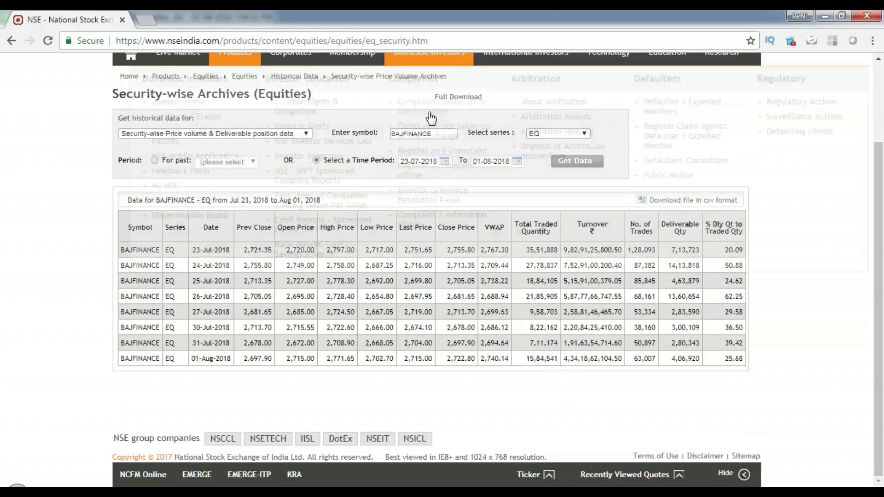
- Replace the symbol with COALINDIA, get its EQ data, and dismiss the video notification
{"action": "double_click", "coordinate": [421, 134]}
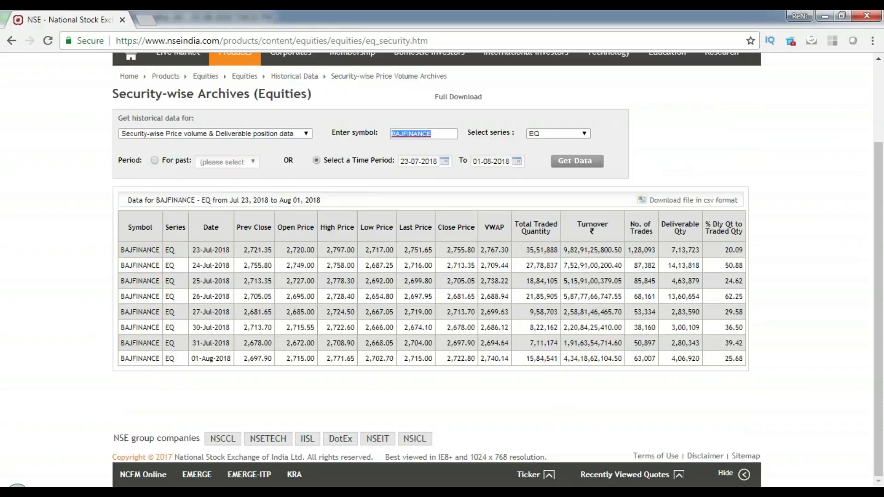
{"action": "type", "text": "COALINDIA"}
{"action": "left_click", "coordinate": [577, 160]}
{"action": "mouse_move", "coordinate": [573, 160]}
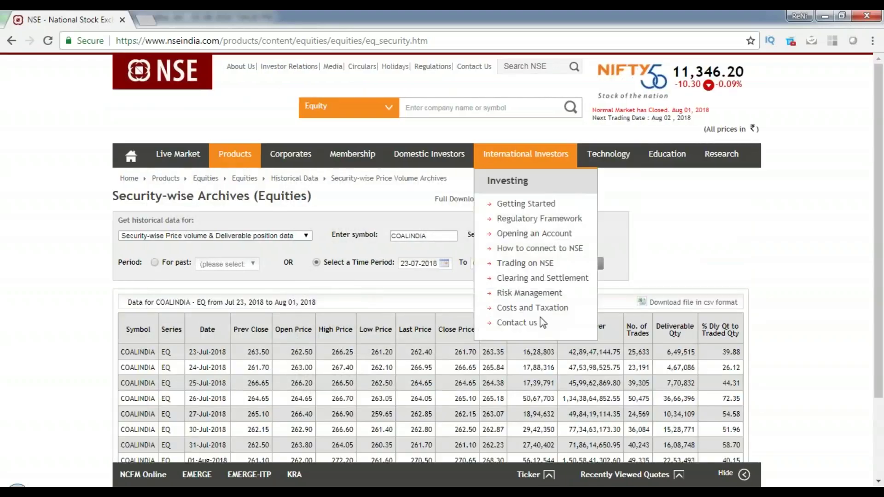
{"action": "scroll", "coordinate": [576, 355], "scroll_direction": "down", "scroll_amount": 3}
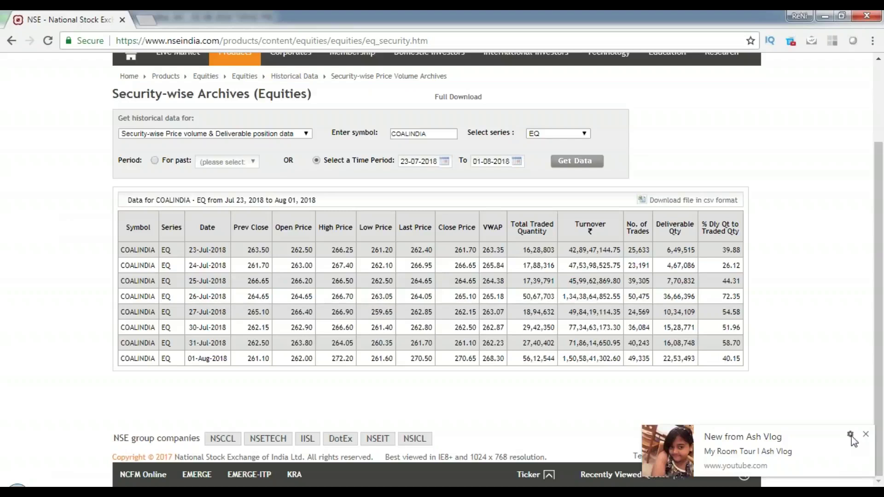
{"action": "left_click", "coordinate": [866, 434]}
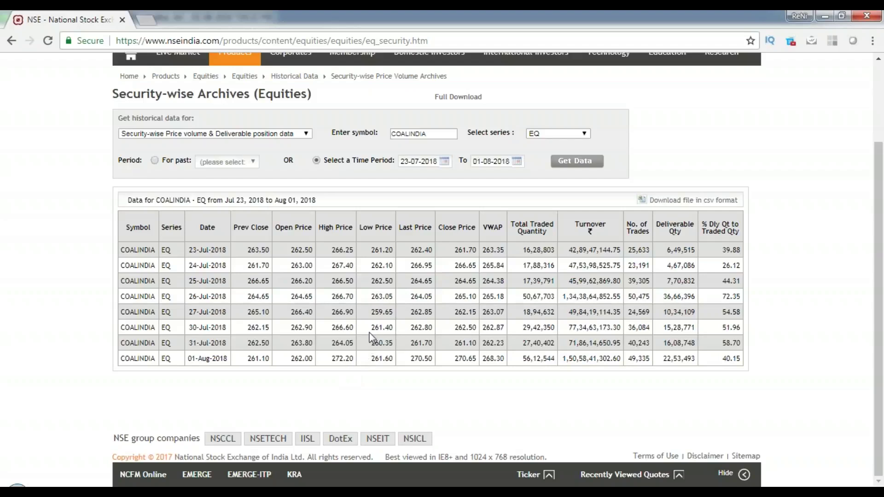
- Open the bookmarked NSE | EQ reports page in a new tab and look up the Coal India Limited equity quote
{"action": "left_click", "coordinate": [146, 19]}
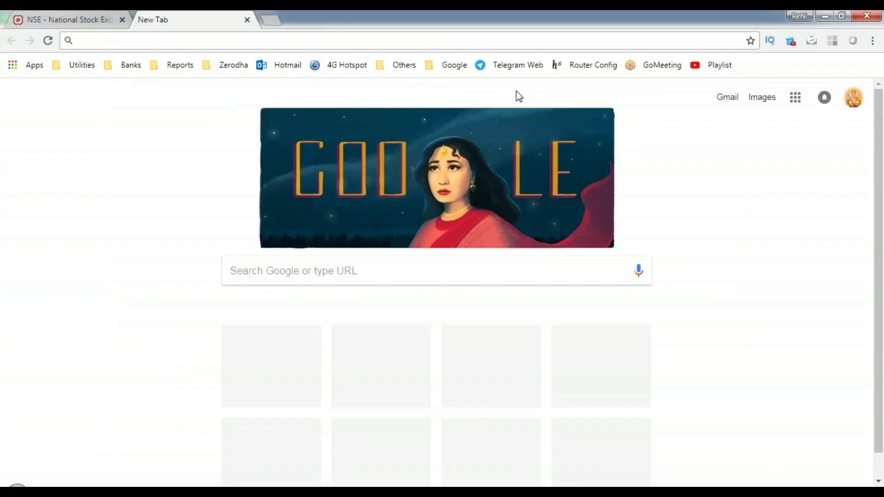
{"action": "left_click", "coordinate": [175, 66]}
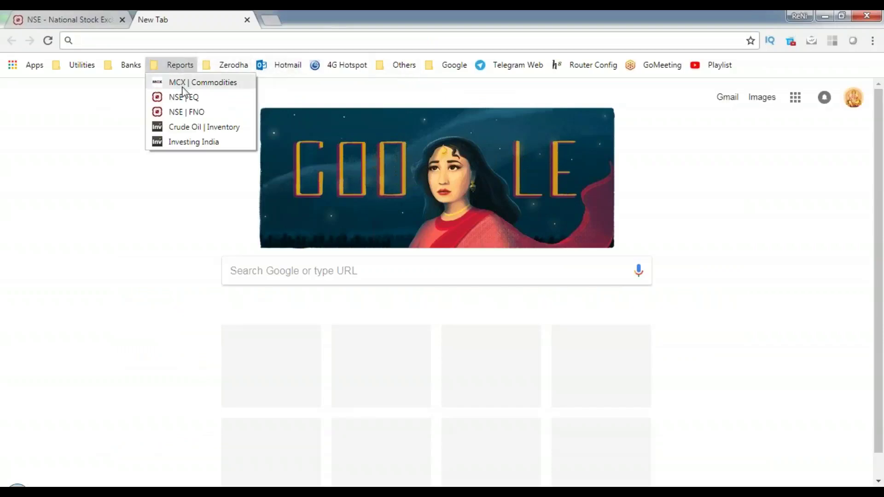
{"action": "left_click", "coordinate": [186, 97]}
{"action": "left_click", "coordinate": [430, 105]}
{"action": "type", "text": "coalindia"}
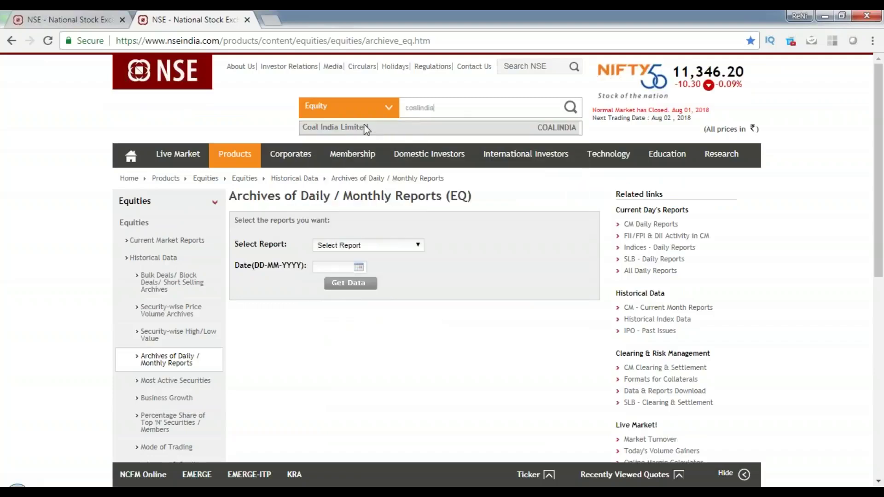
{"action": "left_click", "coordinate": [363, 125]}
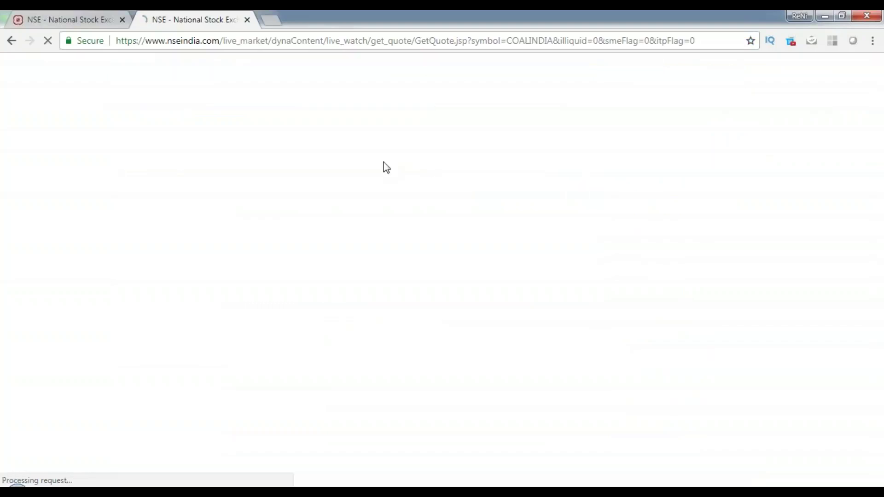
- Open the option chain for COALINDIA and examine the open interest of calls and puts across the strike prices
{"action": "left_click", "coordinate": [572, 217]}
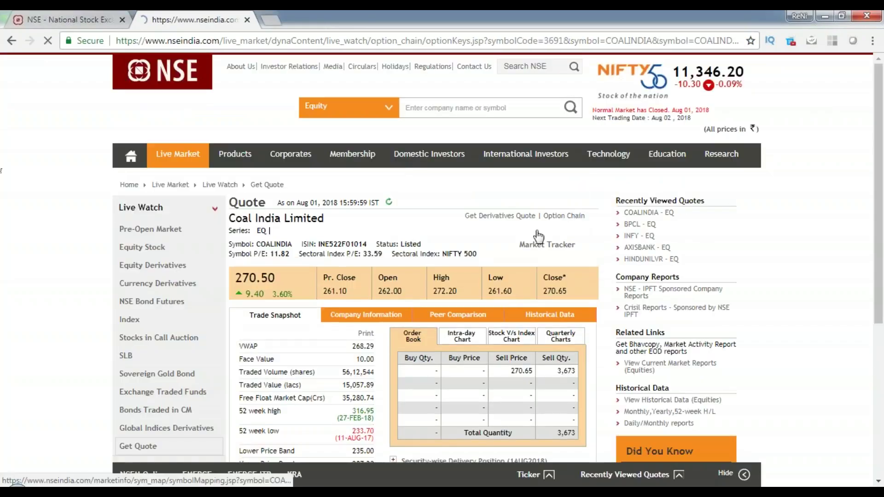
{"action": "scroll", "coordinate": [535, 234], "scroll_direction": "down", "scroll_amount": 6}
{"action": "scroll", "coordinate": [201, 190], "scroll_direction": "up", "scroll_amount": 2}
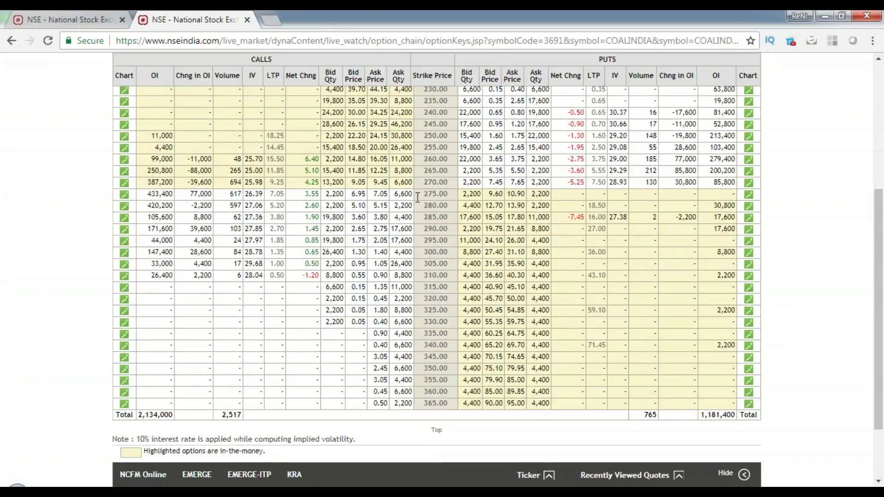
{"action": "scroll", "coordinate": [198, 254], "scroll_direction": "up", "scroll_amount": 3}
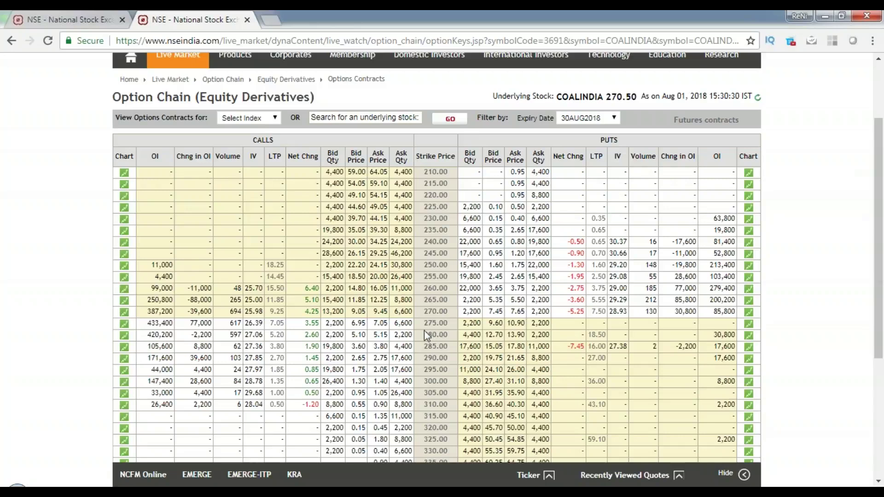
- Compare the COALINDIA price history in the archive with the strikes in its option chain
{"action": "left_click", "coordinate": [81, 21]}
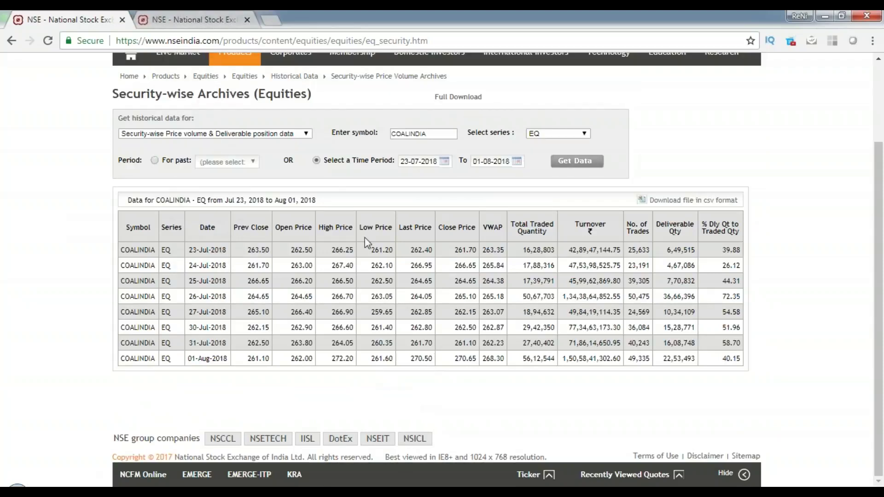
{"action": "left_click", "coordinate": [204, 18]}
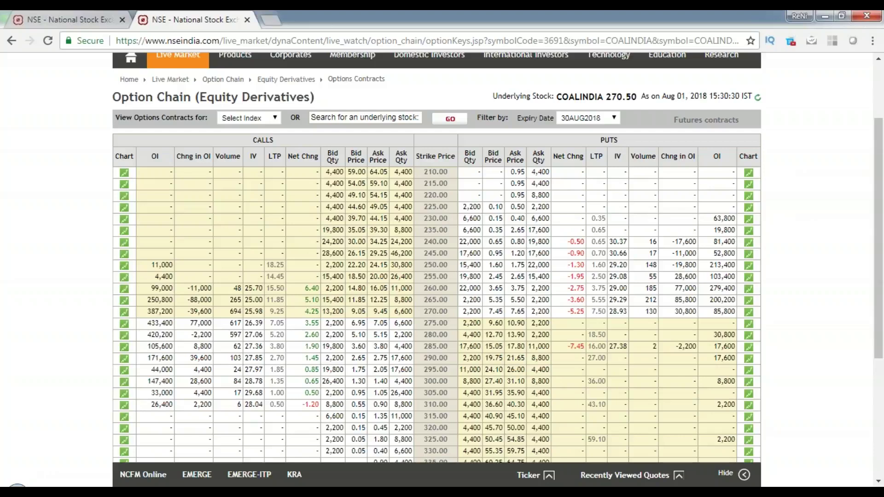
{"action": "scroll", "coordinate": [437, 258], "scroll_direction": "down", "scroll_amount": 3}
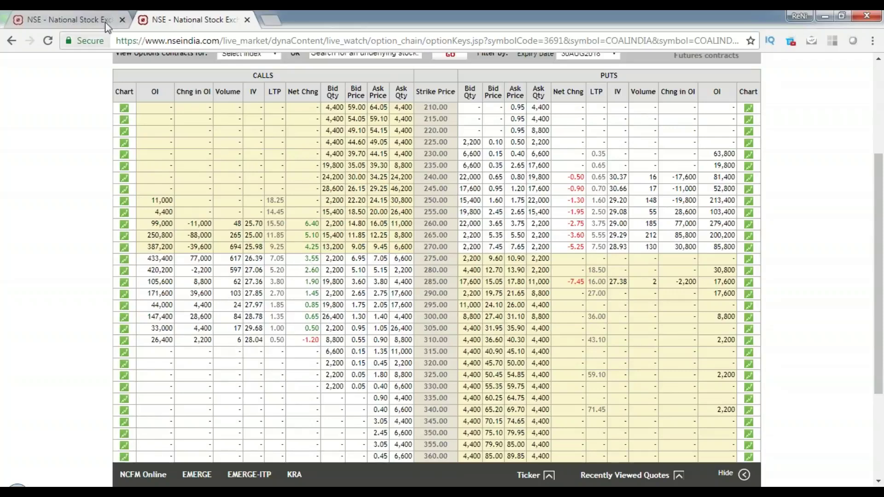
- Return to the COALINDIA price archive, set the start date to 09-07-2018, and get the data
{"action": "left_click", "coordinate": [80, 18]}
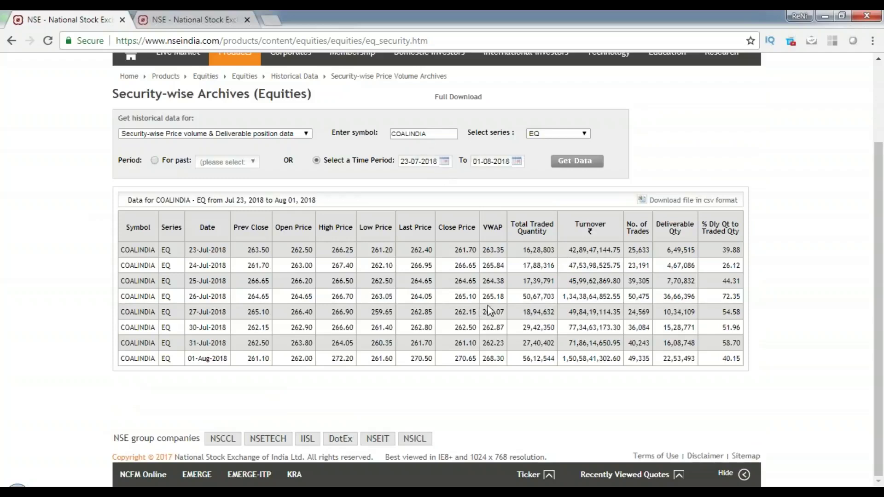
{"action": "left_click", "coordinate": [419, 161]}
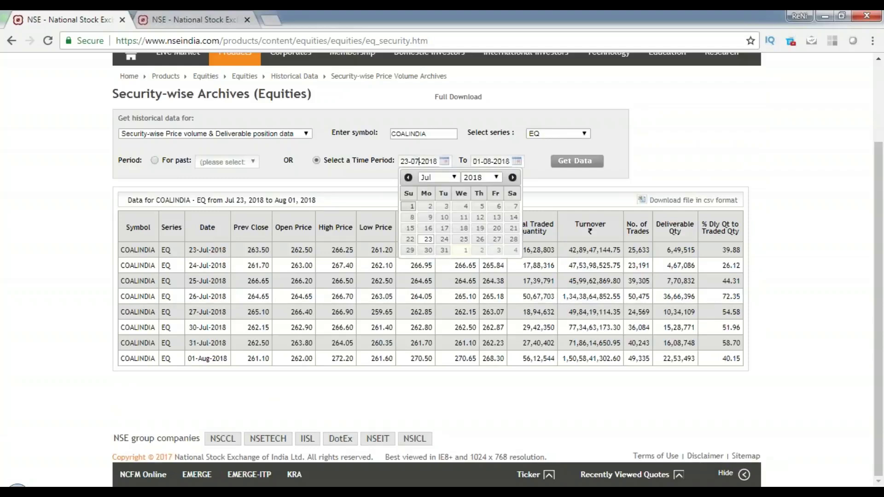
{"action": "left_click", "coordinate": [429, 223]}
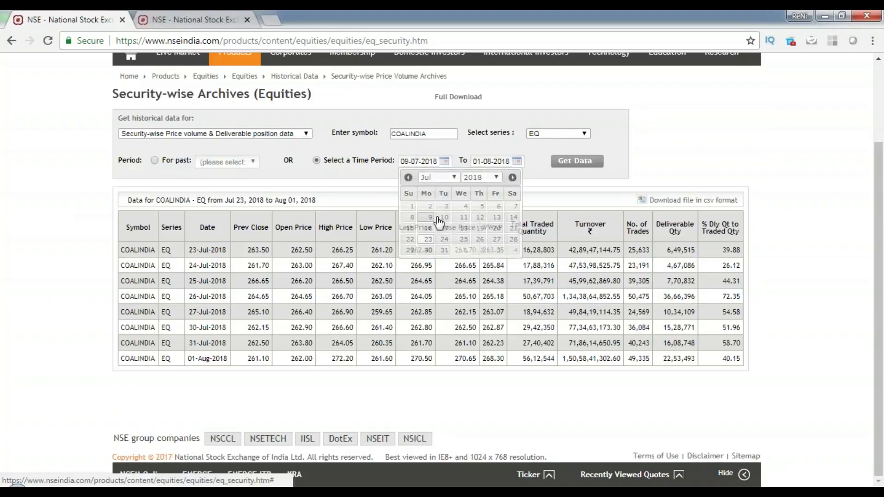
{"action": "left_click", "coordinate": [580, 162]}
{"action": "scroll", "coordinate": [206, 280], "scroll_direction": "down", "scroll_amount": 3}
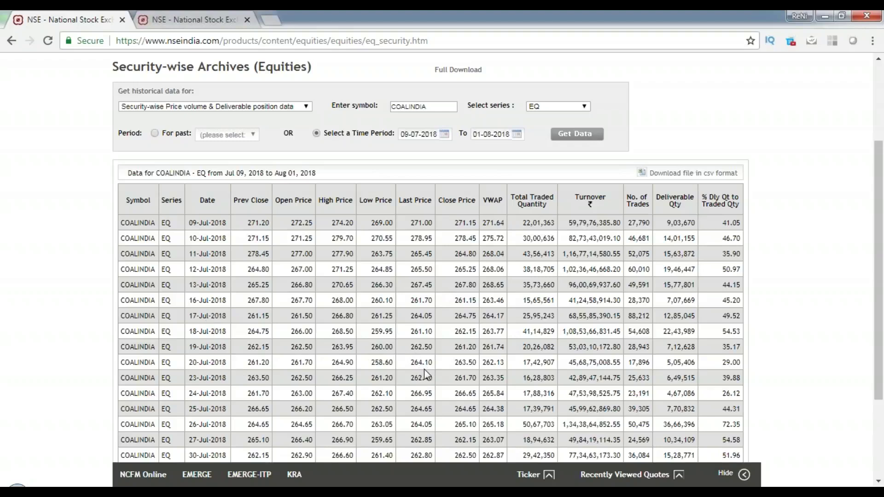
{"action": "scroll", "coordinate": [228, 391], "scroll_direction": "down", "scroll_amount": 2}
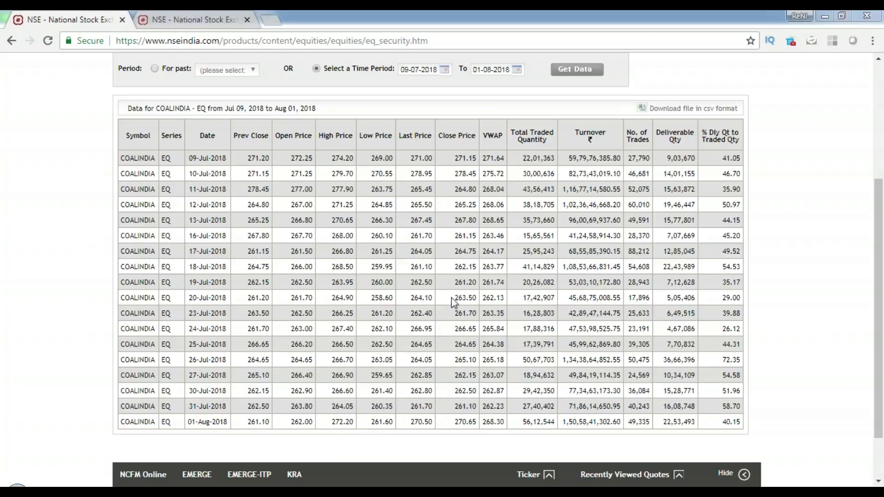
- Set the start date to 01-07-2018, get the COALINDIA data, and highlight the total traded quantity for 26-Jul-2018
{"action": "left_click", "coordinate": [429, 70]}
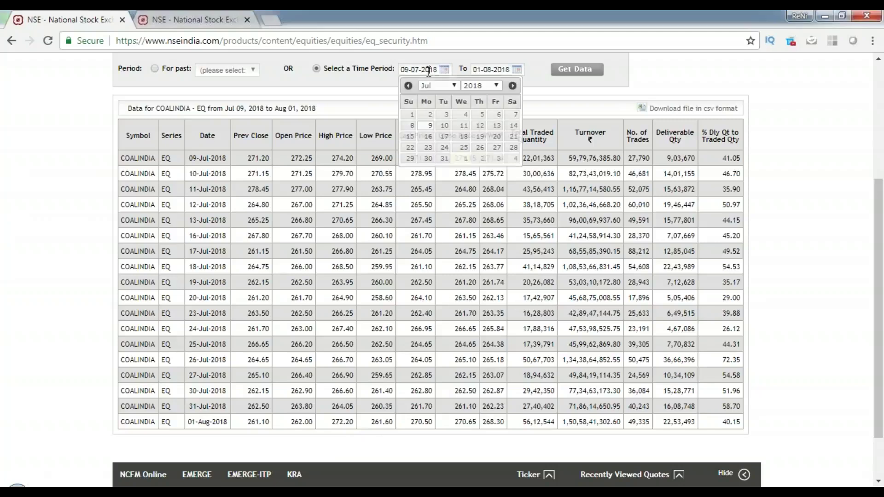
{"action": "left_click", "coordinate": [413, 116]}
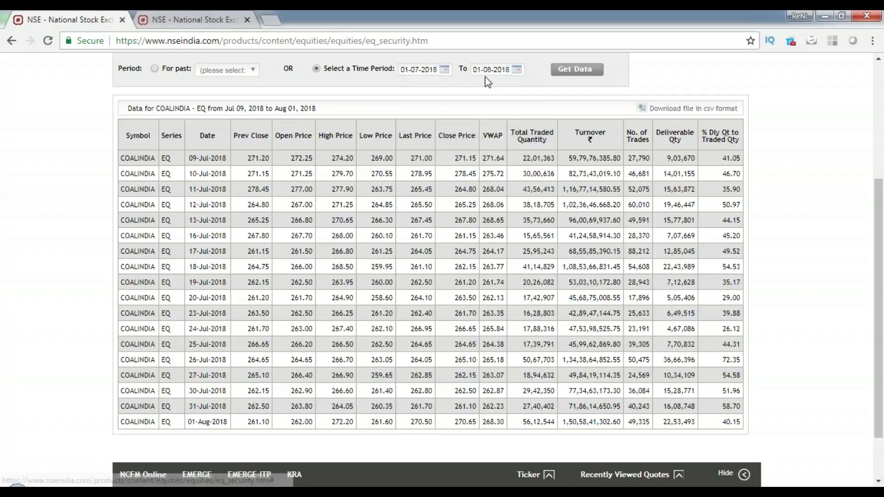
{"action": "left_click", "coordinate": [576, 70]}
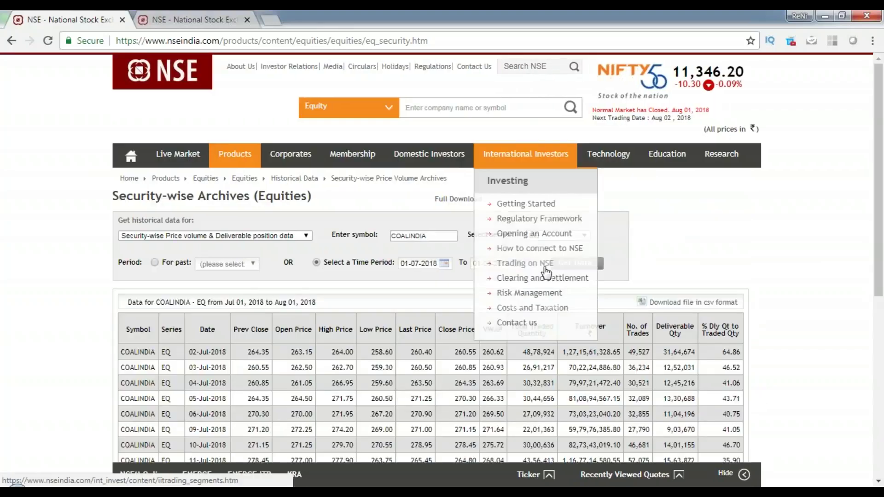
{"action": "scroll", "coordinate": [521, 267], "scroll_direction": "down", "scroll_amount": 3}
{"action": "scroll", "coordinate": [559, 102], "scroll_direction": "down", "scroll_amount": 3}
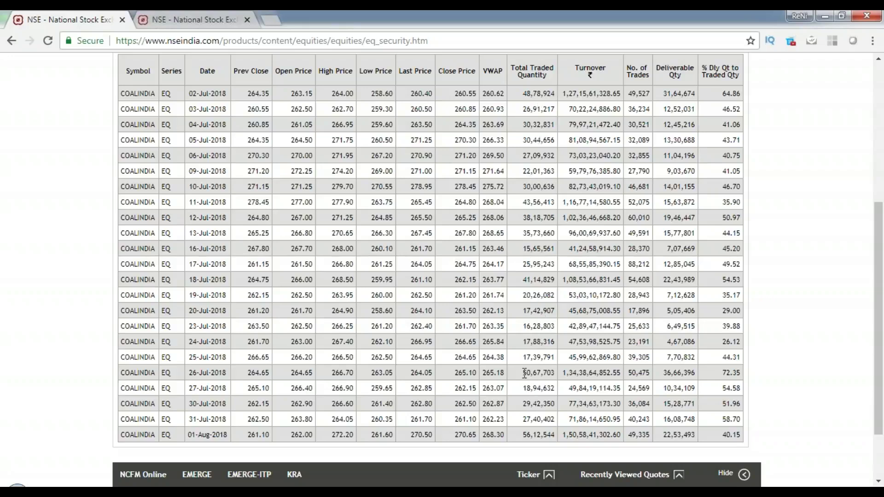
{"action": "left_click_drag", "start_coordinate": [524, 373], "coordinate": [556, 373]}
{"action": "scroll", "coordinate": [547, 378], "scroll_direction": "up", "scroll_amount": 4}
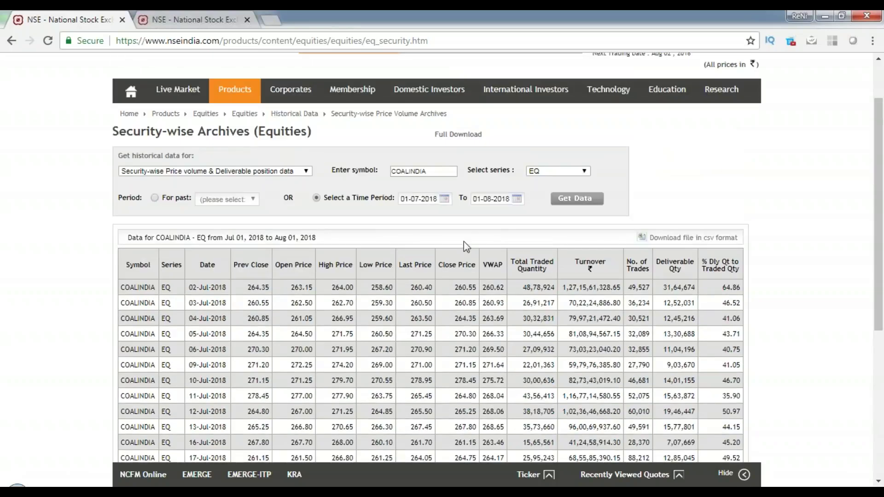
- Set the start date to 01-05-2018, get the COALINDIA data, and highlight the total traded quantity for 31-May-2018
{"action": "left_click", "coordinate": [419, 199]}
{"action": "left_click", "coordinate": [408, 215]}
{"action": "left_click", "coordinate": [408, 215]}
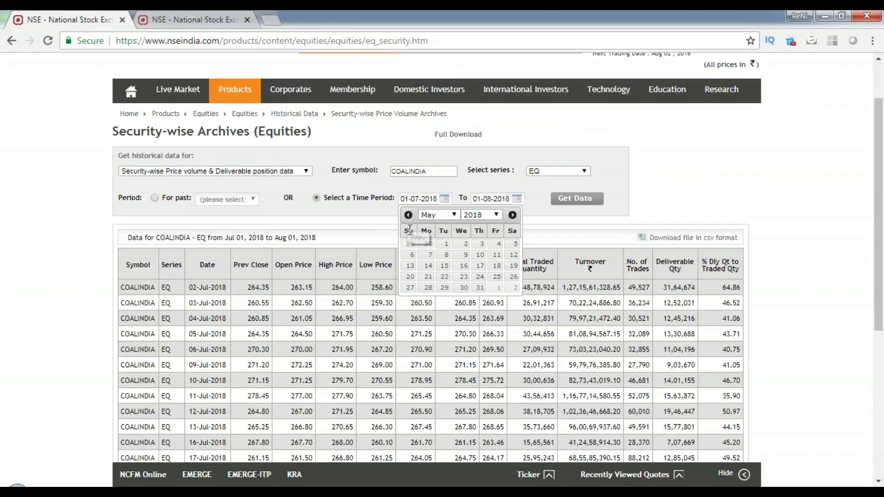
{"action": "left_click", "coordinate": [446, 244]}
{"action": "left_click", "coordinate": [573, 198]}
{"action": "scroll", "coordinate": [563, 291], "scroll_direction": "down", "scroll_amount": 4}
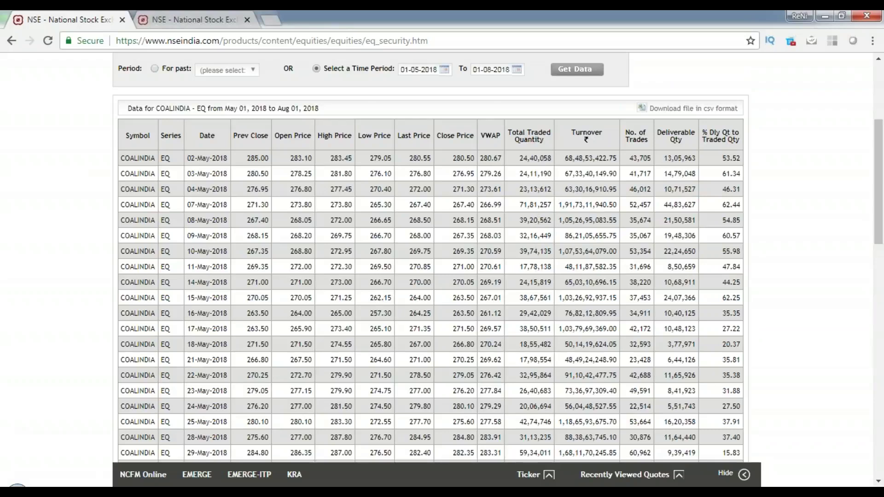
{"action": "scroll", "coordinate": [359, 460], "scroll_direction": "down", "scroll_amount": 2}
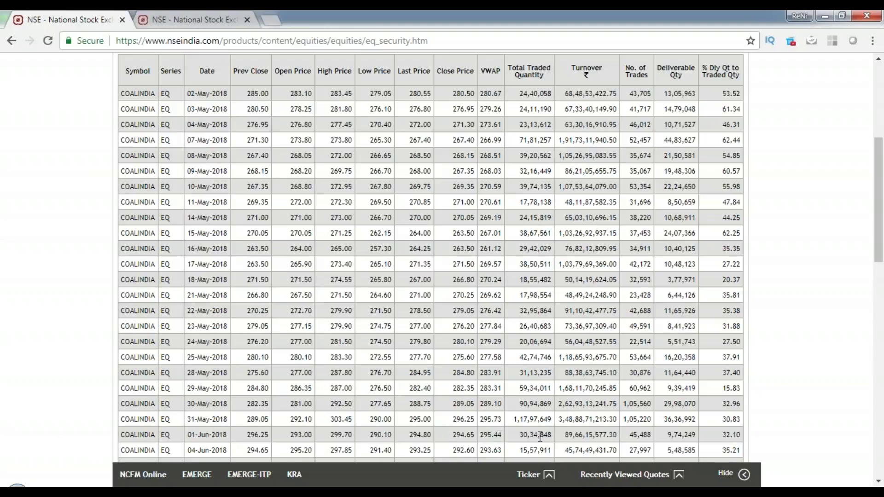
{"action": "left_click_drag", "start_coordinate": [544, 418], "coordinate": [514, 419]}
- Examine the COALINDIA prices and traded quantities from 31-May-2018 through 01-Aug-2018 for high-volume days
{"action": "scroll", "coordinate": [350, 430], "scroll_direction": "down", "scroll_amount": 3}
{"action": "scroll", "coordinate": [349, 431], "scroll_direction": "down", "scroll_amount": 3}
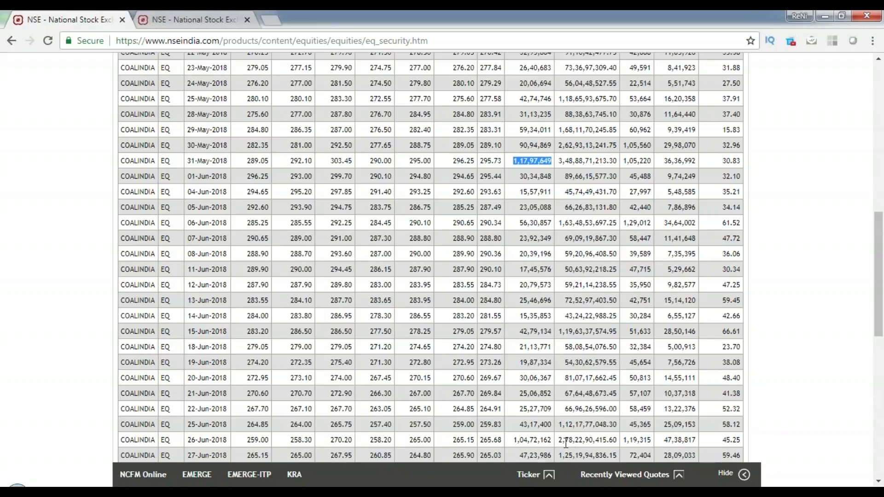
{"action": "scroll", "coordinate": [566, 443], "scroll_direction": "down", "scroll_amount": 3}
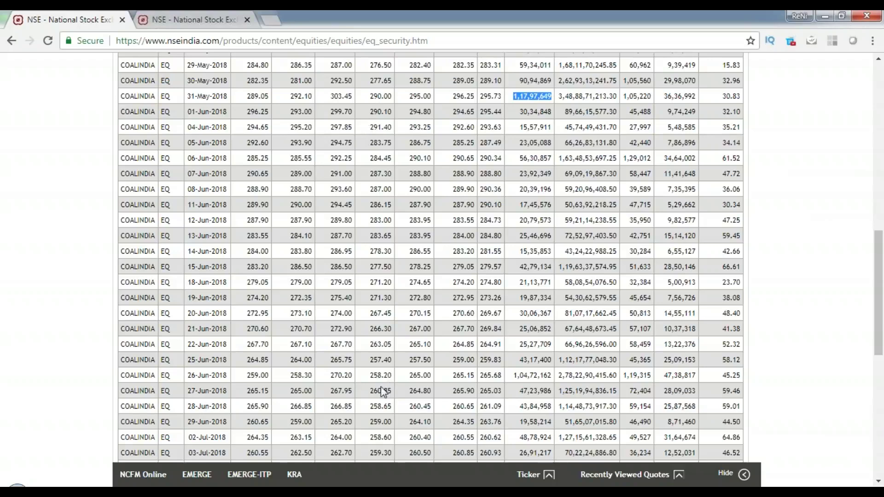
{"action": "scroll", "coordinate": [382, 394], "scroll_direction": "down", "scroll_amount": 3}
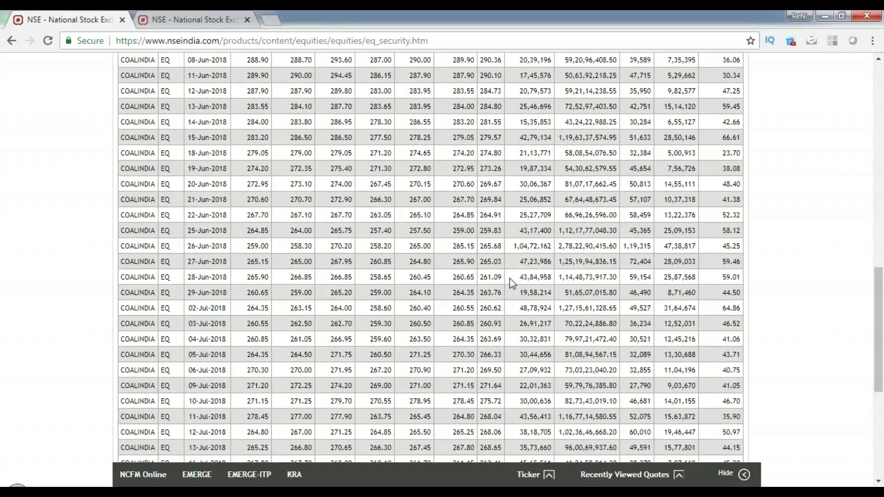
{"action": "scroll", "coordinate": [511, 279], "scroll_direction": "down", "scroll_amount": 3}
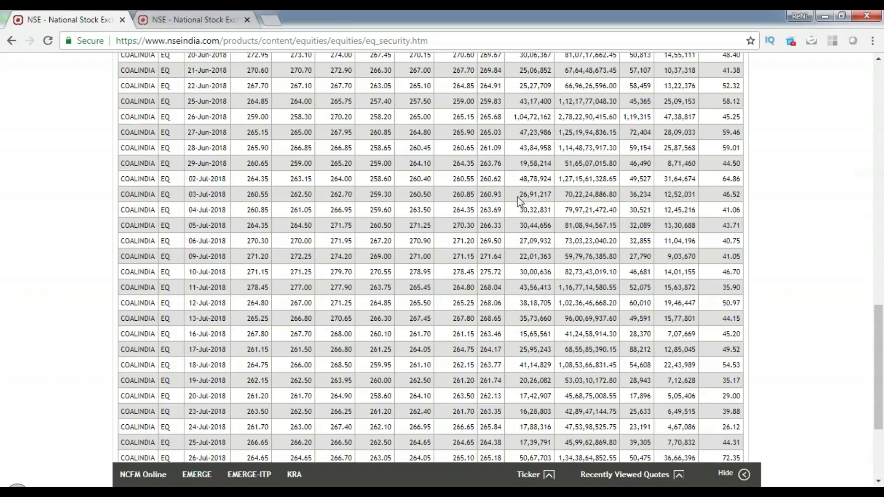
{"action": "scroll", "coordinate": [522, 198], "scroll_direction": "up", "scroll_amount": 2}
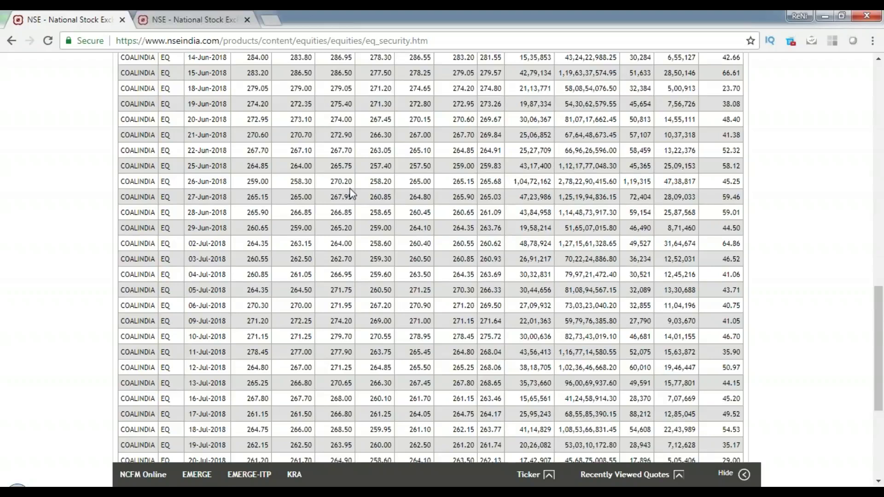
{"action": "scroll", "coordinate": [563, 448], "scroll_direction": "down", "scroll_amount": 3}
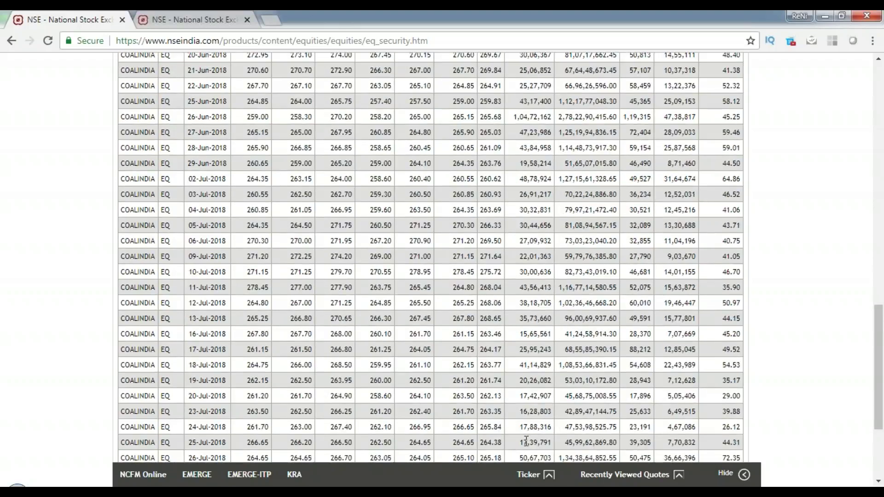
{"action": "scroll", "coordinate": [527, 441], "scroll_direction": "down", "scroll_amount": 1}
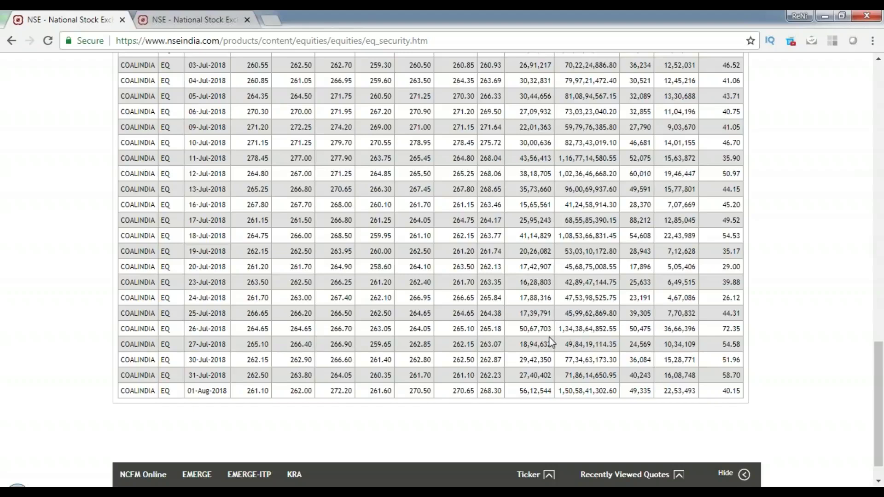
{"action": "scroll", "coordinate": [551, 341], "scroll_direction": "up", "scroll_amount": 2}
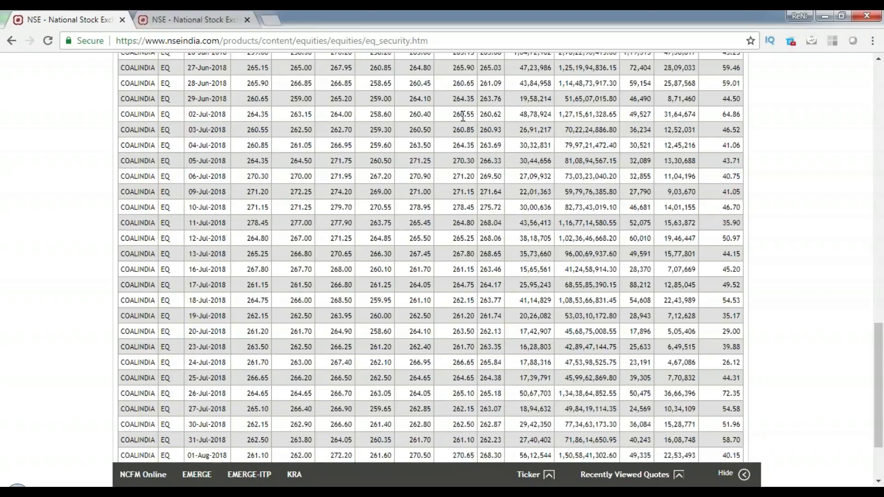
- Compare the 31-May-2018 volume with June's and highlight the total traded quantity for 26-Jun-2018
{"action": "scroll", "coordinate": [466, 120], "scroll_direction": "up", "scroll_amount": 8}
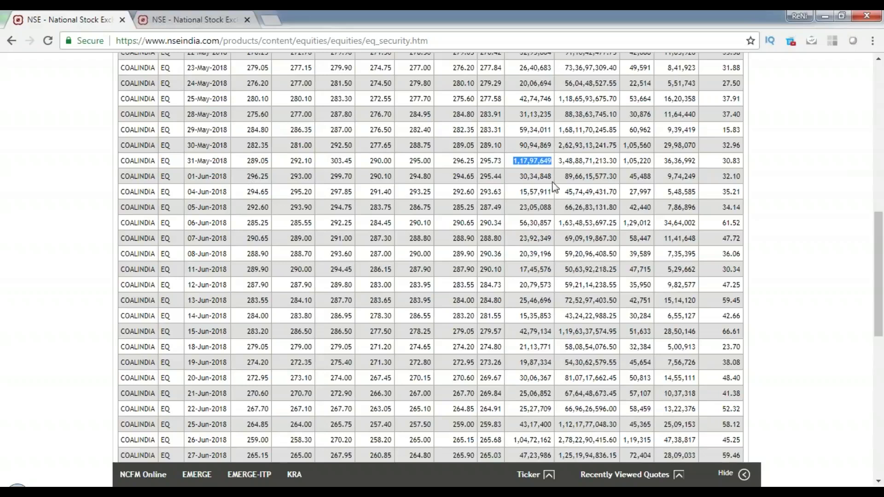
{"action": "scroll", "coordinate": [544, 341], "scroll_direction": "down", "scroll_amount": 3}
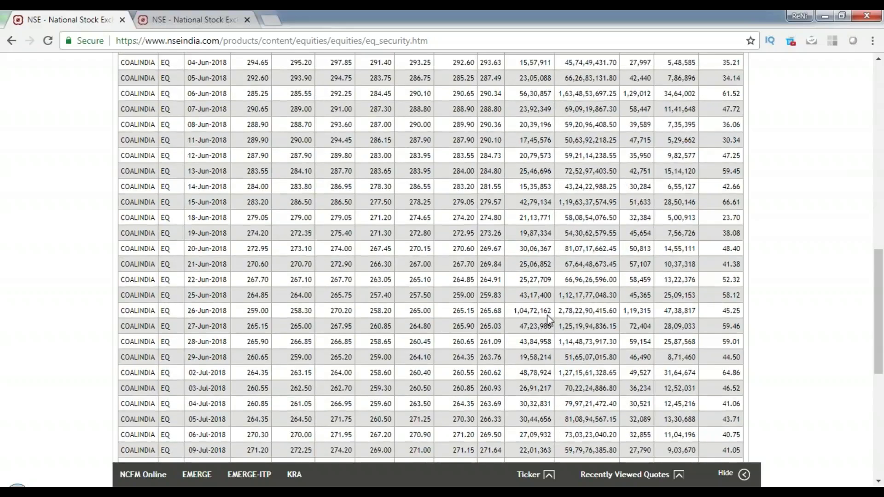
{"action": "left_click_drag", "start_coordinate": [551, 311], "coordinate": [512, 312]}
- Switch to the Pi trading terminal and add the NSE normal-market EQ symbol COALINDIA to the Default MW market watch
{"action": "key", "text": "alt+Tab"}
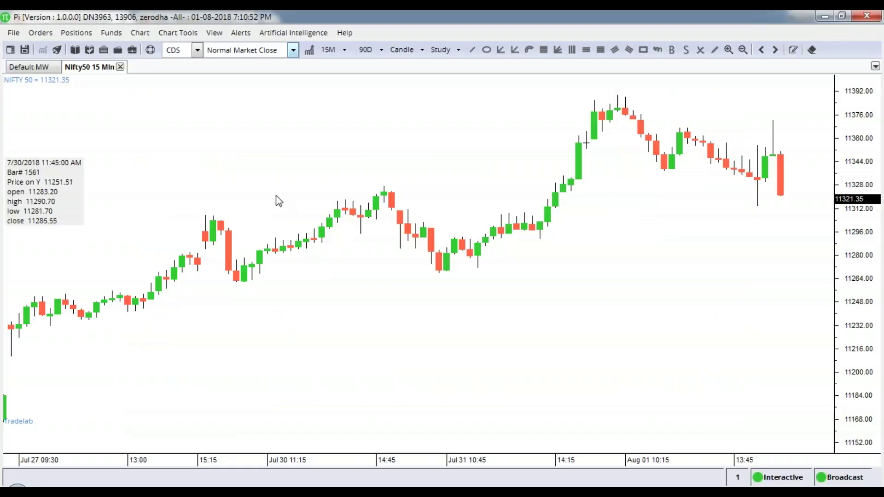
{"action": "left_click", "coordinate": [29, 67]}
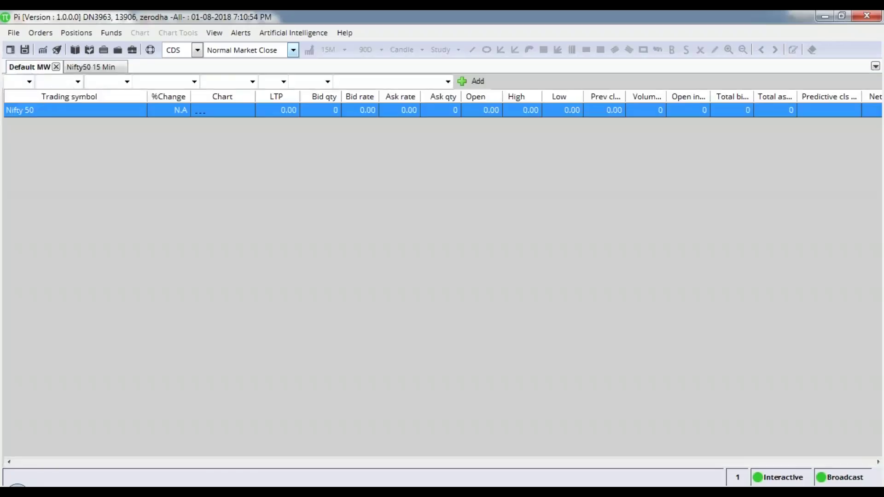
{"action": "left_click", "coordinate": [28, 81]}
{"action": "left_click", "coordinate": [14, 142]}
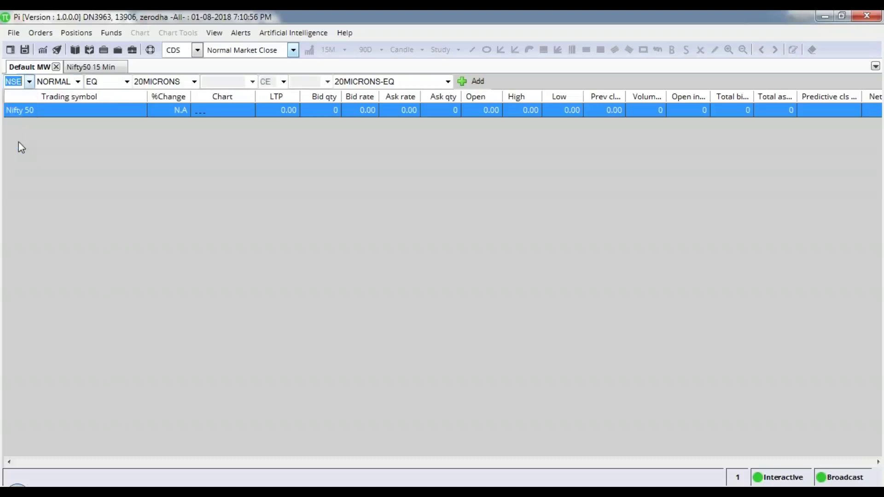
{"action": "left_click", "coordinate": [180, 83]}
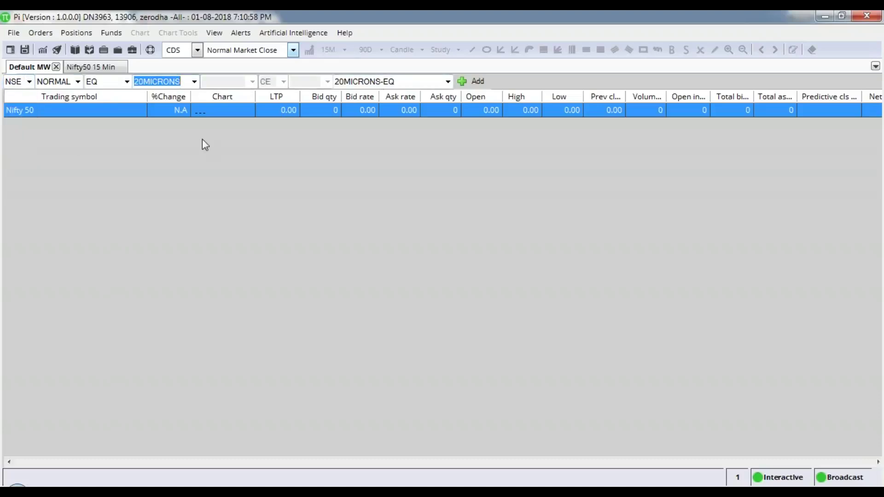
{"action": "type", "text": "COALINDIA"}
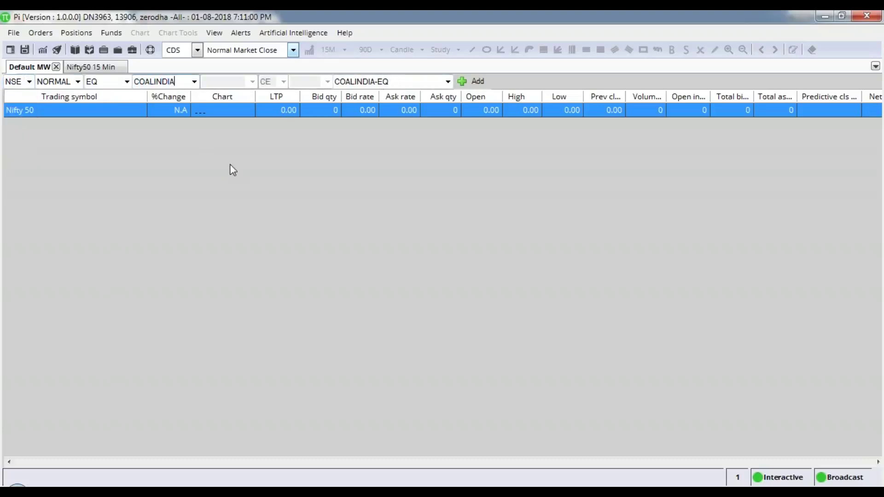
{"action": "left_click", "coordinate": [477, 82]}
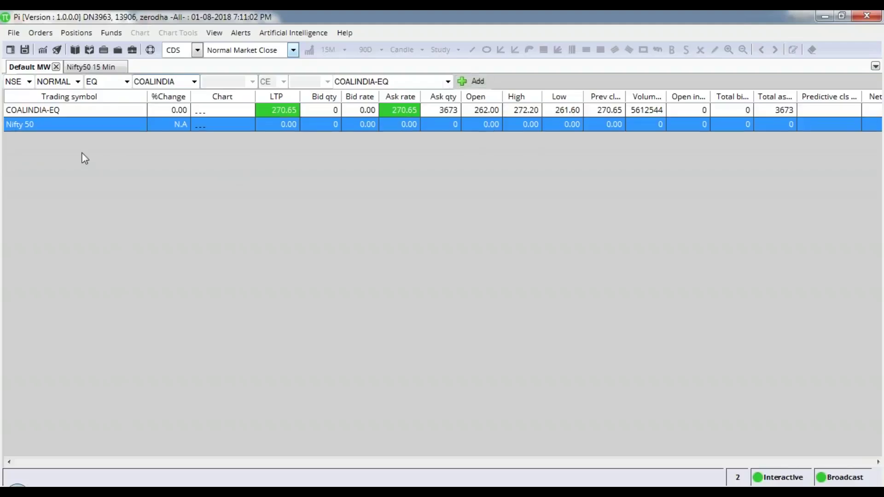
- Open a 5-minute chart of COALINDIA-EQ from the market watch
{"action": "left_click", "coordinate": [24, 109]}
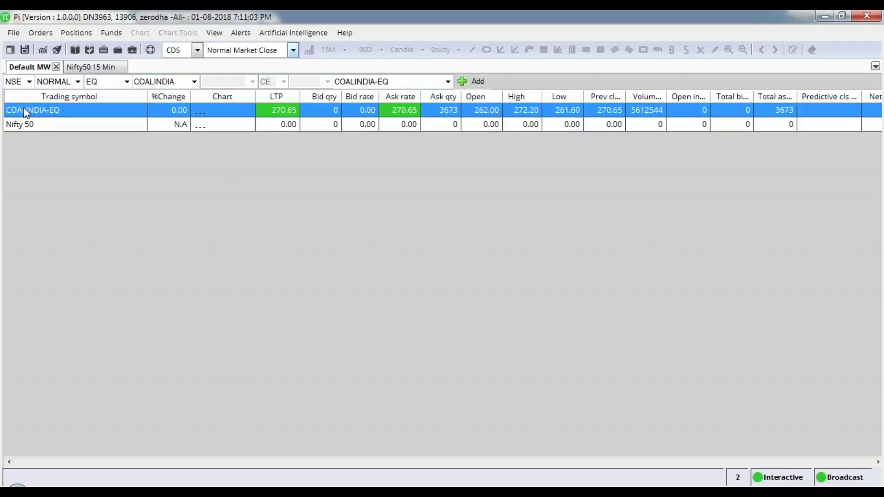
{"action": "left_click", "coordinate": [42, 49]}
{"action": "left_click", "coordinate": [407, 247]}
{"action": "left_click", "coordinate": [522, 315]}
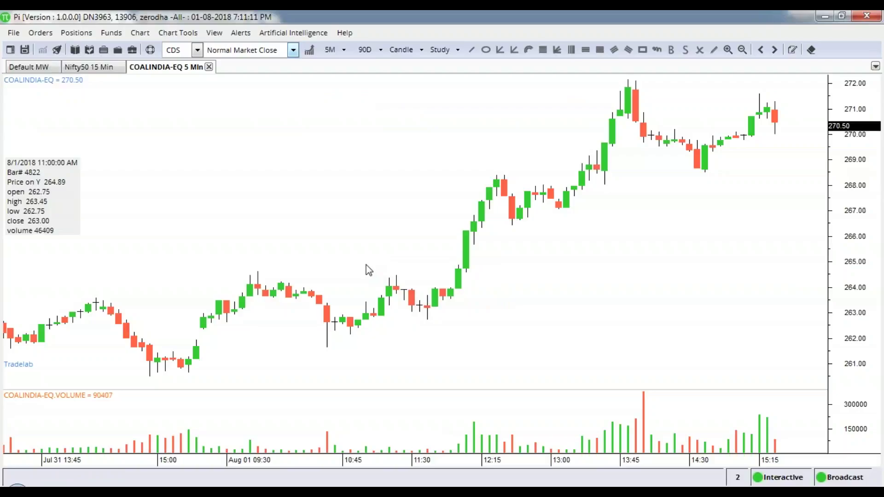
- Check the 26-Jun-2018 high in the NSE archive, then insert a horizontal line on the COALINDIA-EQ chart in Pi
{"action": "key", "text": "alt+Tab"}
{"action": "double_click", "coordinate": [529, 311]}
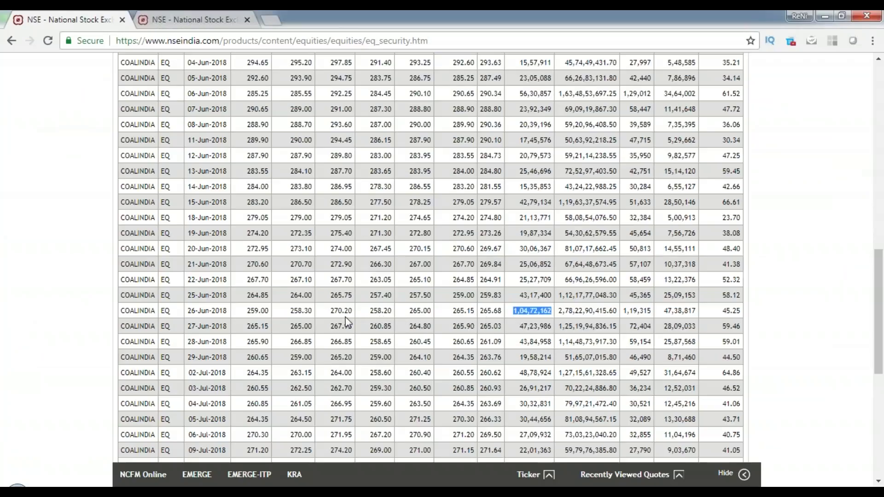
{"action": "key", "text": "alt+Tab"}
{"action": "right_click", "coordinate": [352, 231]}
{"action": "left_click", "coordinate": [387, 312]}
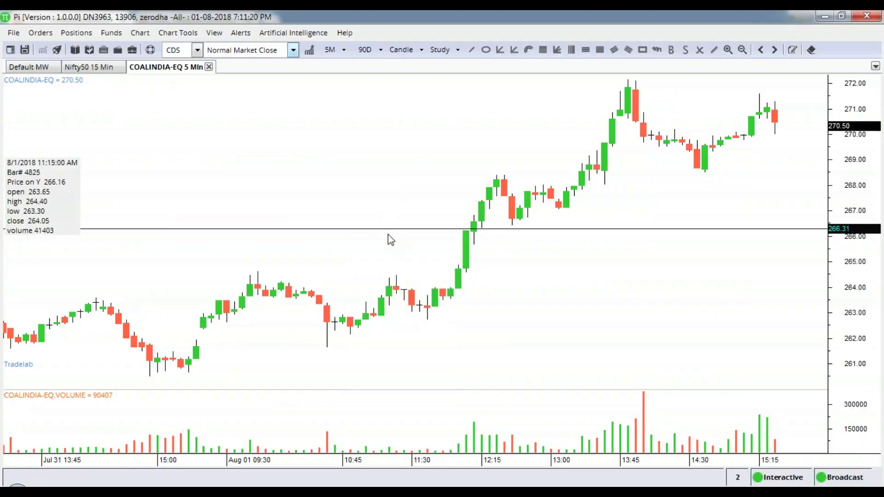
- Set the horizontal line's value to 270.2 and its thickness to 4
{"action": "double_click", "coordinate": [388, 229]}
{"action": "left_click_drag", "start_coordinate": [474, 250], "coordinate": [515, 250]}
{"action": "type", "text": "70"}
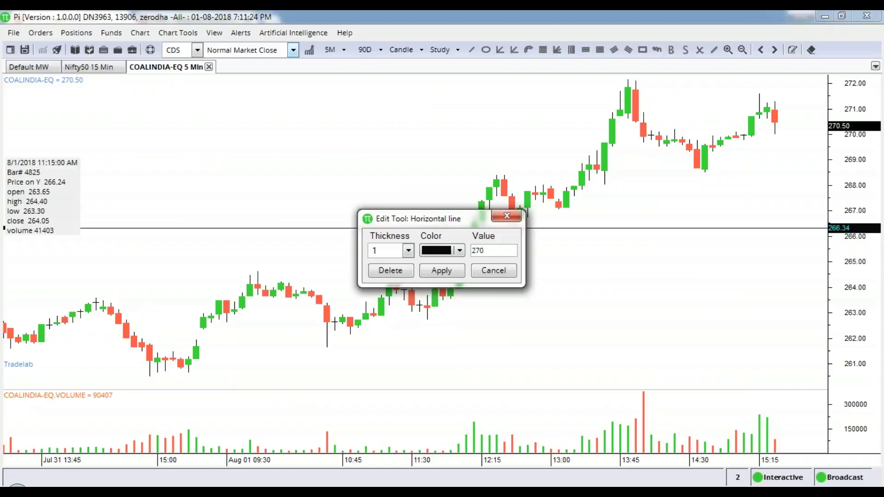
{"action": "type", "text": ".2"}
{"action": "left_click", "coordinate": [408, 251]}
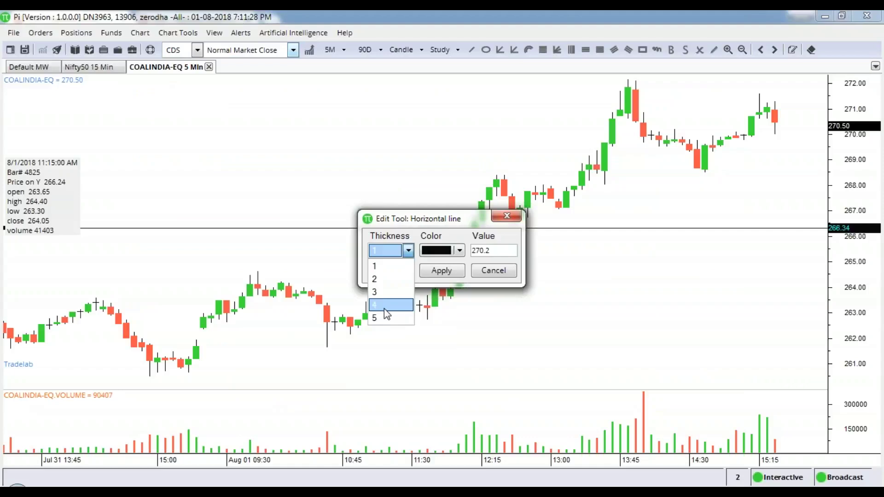
{"action": "left_click", "coordinate": [389, 305]}
{"action": "left_click", "coordinate": [440, 271]}
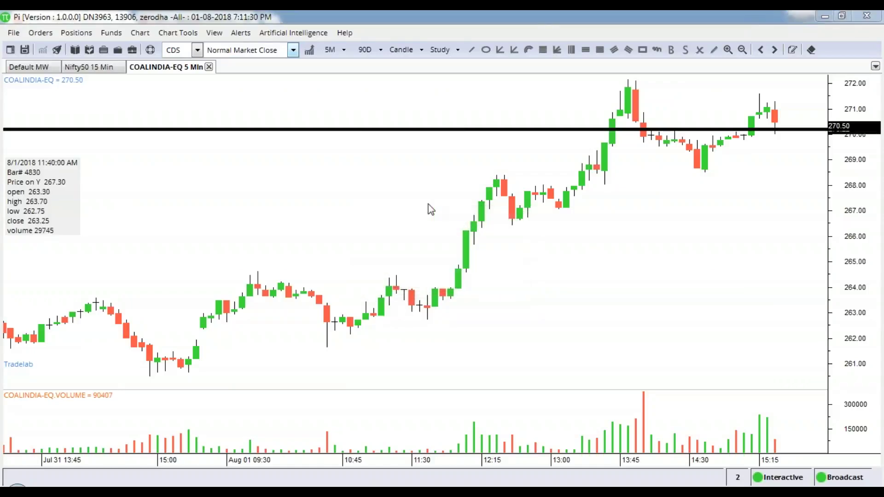
- Return to the NSE archive and examine the COALINDIA highs and lows from 26-Jun-2018 to 01-Aug-2018
{"action": "key", "text": "alt+Tab"}
{"action": "scroll", "coordinate": [445, 323], "scroll_direction": "down", "scroll_amount": 2}
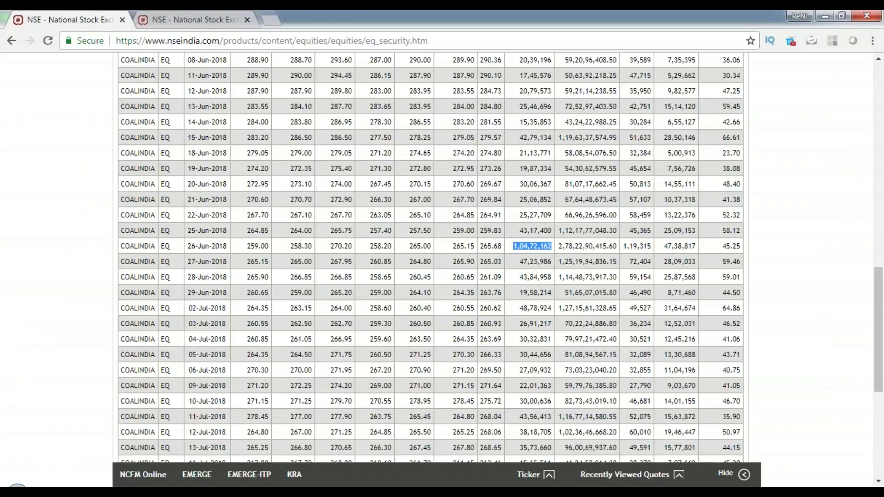
{"action": "scroll", "coordinate": [431, 258], "scroll_direction": "down", "scroll_amount": 5}
{"action": "scroll", "coordinate": [179, 211], "scroll_direction": "down", "scroll_amount": 5}
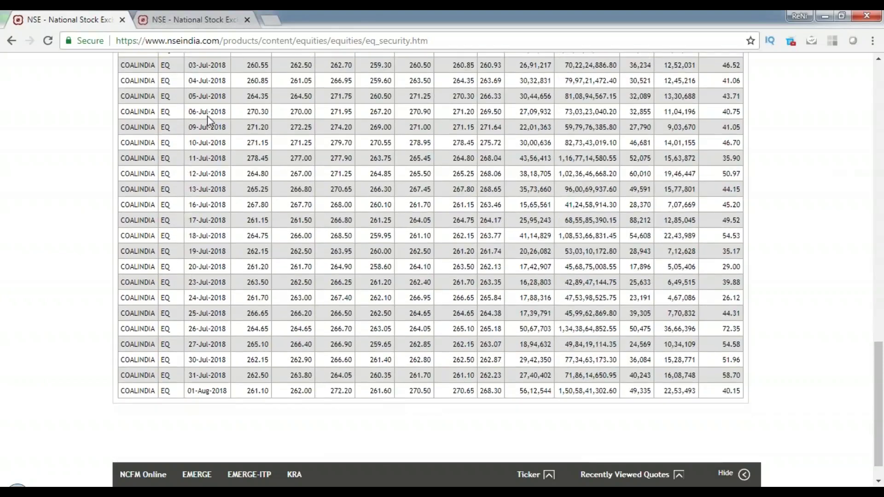
{"action": "scroll", "coordinate": [215, 78], "scroll_direction": "up", "scroll_amount": 3}
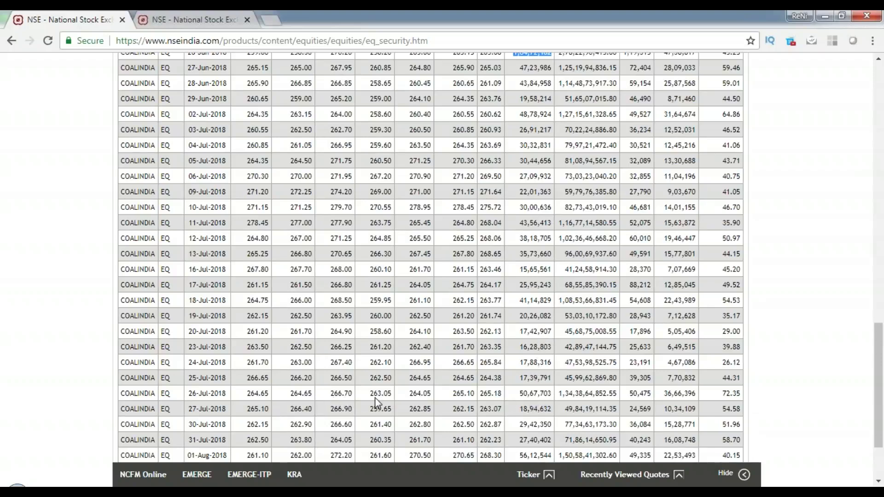
{"action": "scroll", "coordinate": [460, 276], "scroll_direction": "up", "scroll_amount": 3}
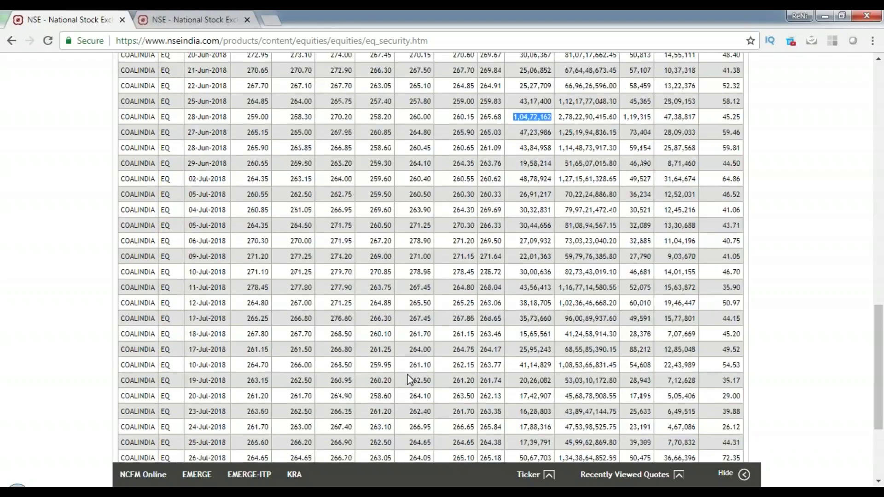
- Switch to Pi and insert a second horizontal line on the COALINDIA-EQ chart with value 258.20 and thickness 5
{"action": "key", "text": "alt+Tab"}
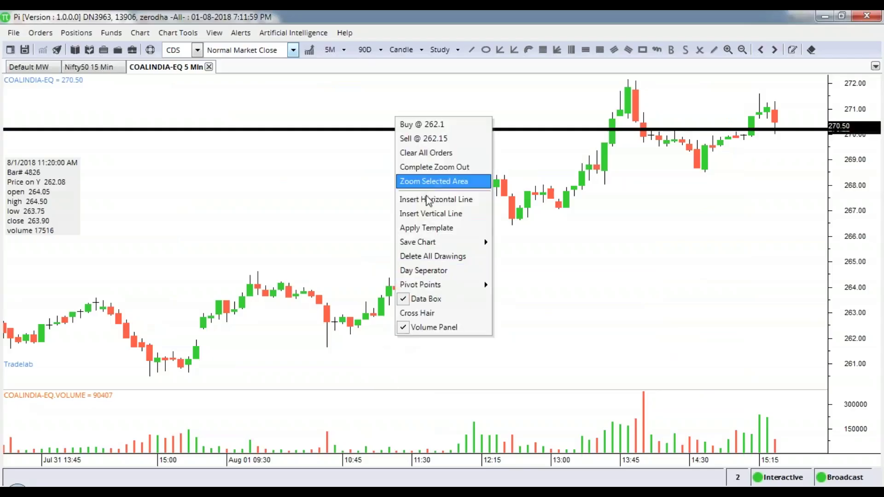
{"action": "left_click", "coordinate": [430, 200]}
{"action": "double_click", "coordinate": [597, 342]}
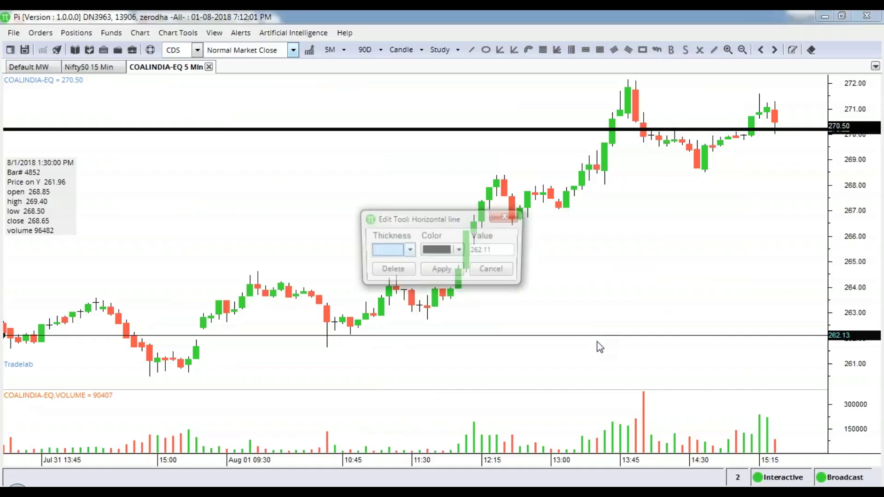
{"action": "left_click", "coordinate": [408, 250]}
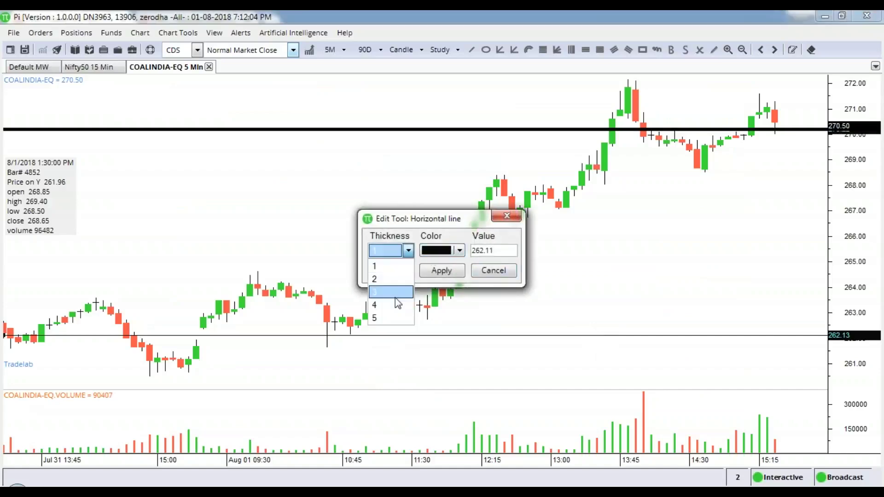
{"action": "left_click", "coordinate": [395, 313]}
{"action": "left_click_drag", "start_coordinate": [476, 251], "coordinate": [524, 250]}
{"action": "type", "text": "258.20"}
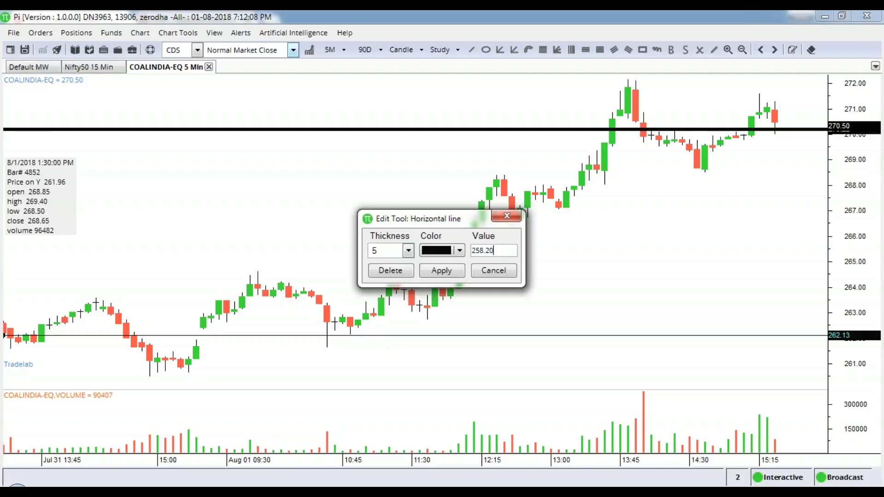
{"action": "key", "text": "Return"}
{"action": "scroll", "coordinate": [619, 252], "scroll_direction": "down", "scroll_amount": 3}
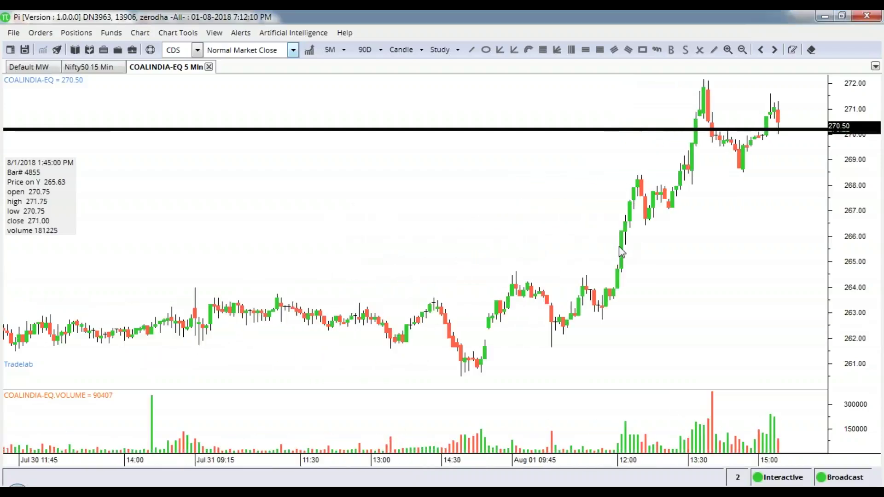
- Examine the COALINDIA-EQ 5-minute chart around the 270.2 line, from the early July history to the 01-Aug-2018 candles
{"action": "scroll", "coordinate": [619, 252], "scroll_direction": "down", "scroll_amount": 6}
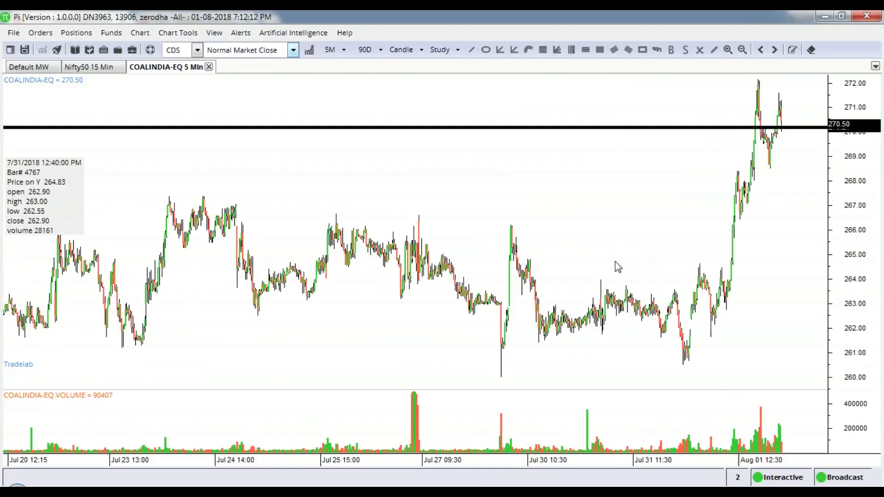
{"action": "scroll", "coordinate": [616, 264], "scroll_direction": "down", "scroll_amount": 4}
{"action": "scroll", "coordinate": [343, 310], "scroll_direction": "down", "scroll_amount": 1}
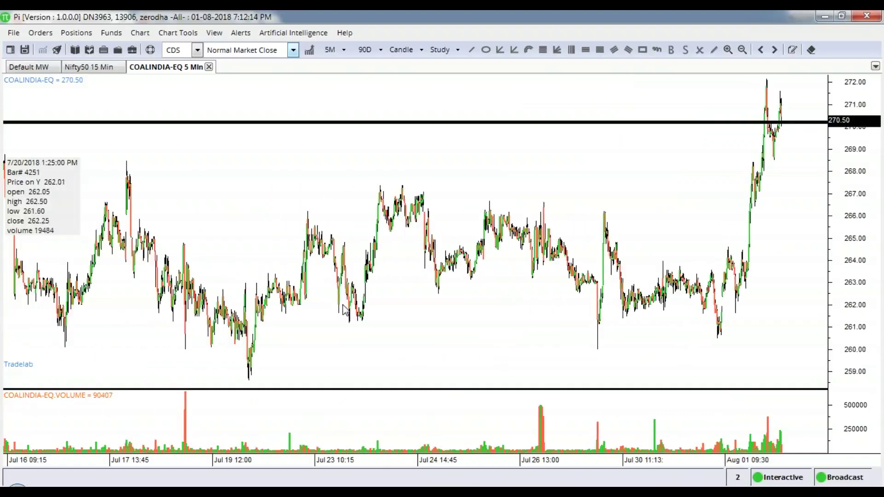
{"action": "scroll", "coordinate": [343, 310], "scroll_direction": "down", "scroll_amount": 3}
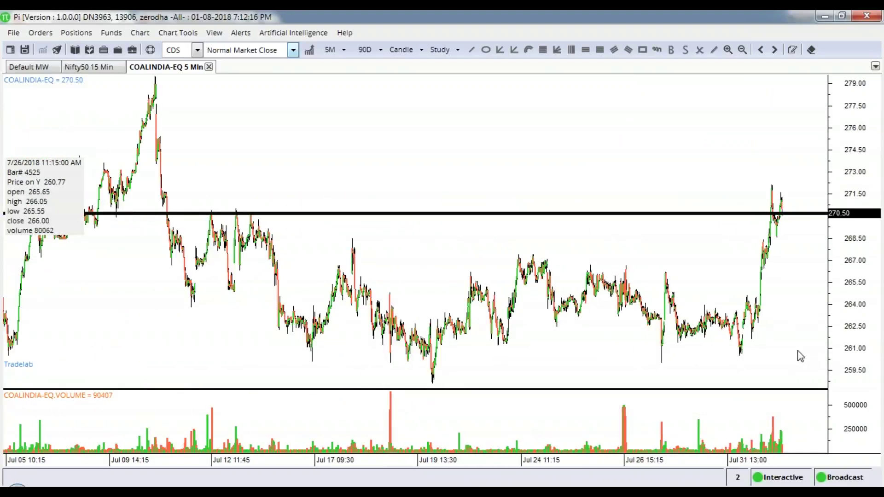
{"action": "scroll", "coordinate": [765, 310], "scroll_direction": "up", "scroll_amount": 8}
{"action": "scroll", "coordinate": [768, 302], "scroll_direction": "up", "scroll_amount": 8}
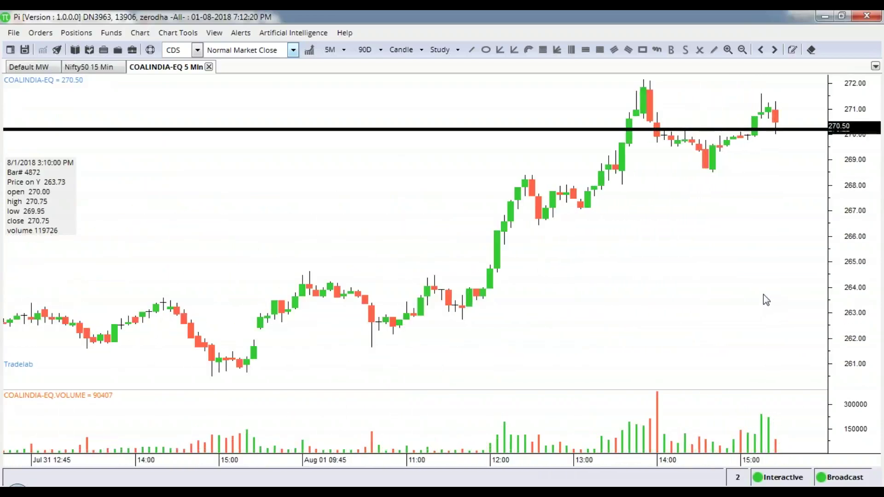
{"action": "scroll", "coordinate": [766, 300], "scroll_direction": "up", "scroll_amount": 2}
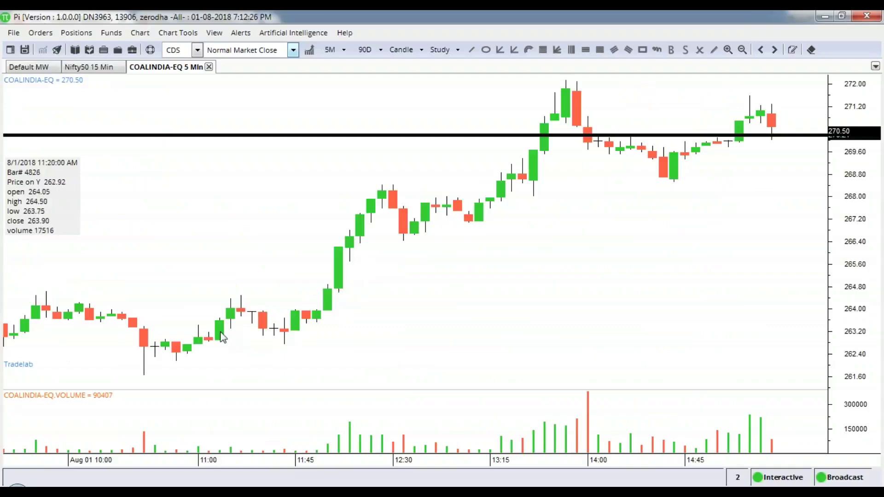
{"action": "scroll", "coordinate": [122, 339], "scroll_direction": "down", "scroll_amount": 1}
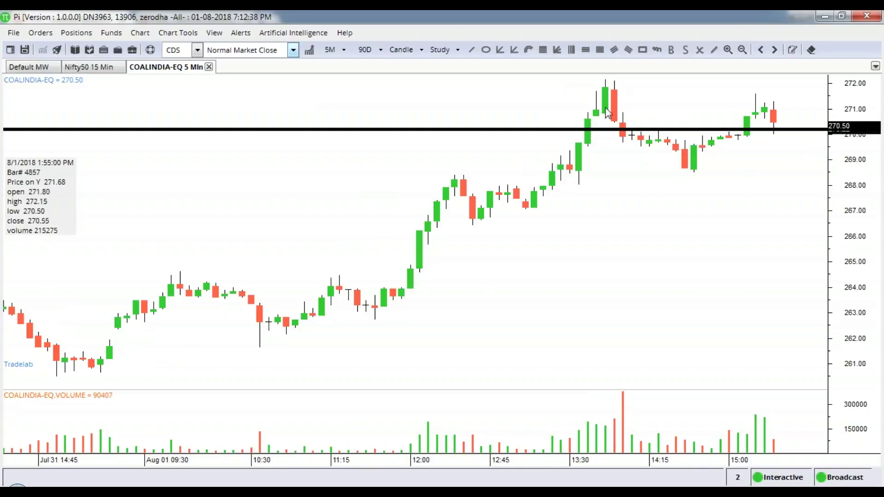
{"action": "scroll", "coordinate": [628, 181], "scroll_direction": "down", "scroll_amount": 2}
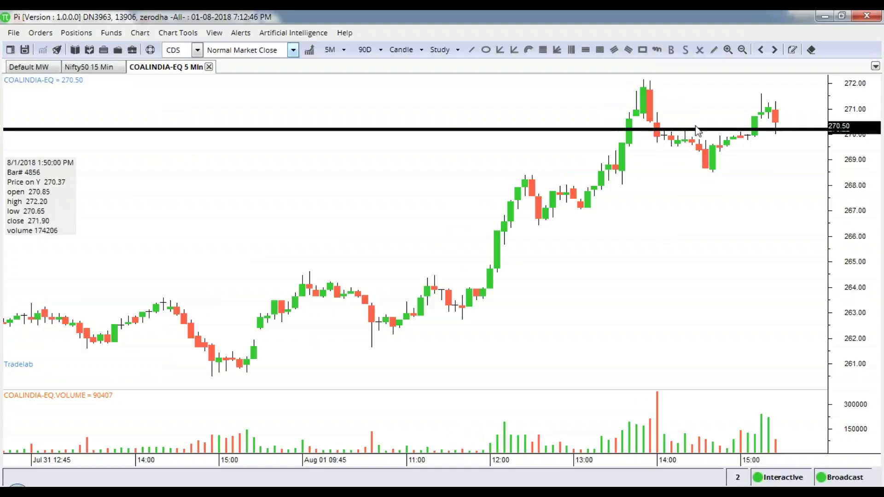
{"action": "scroll", "coordinate": [703, 178], "scroll_direction": "down", "scroll_amount": 1}
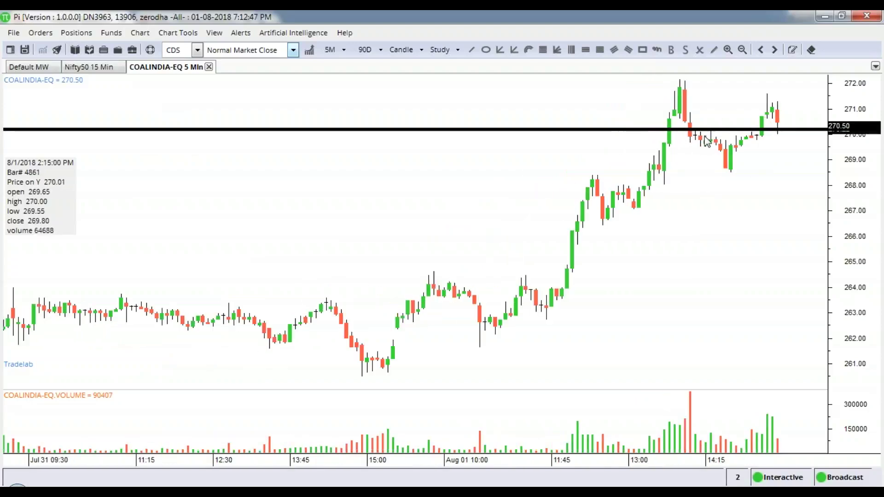
- Switch to the browser and review COALINDIA's June and July 2018 price history, then its option chain
{"action": "key", "text": "alt+Tab"}
{"action": "scroll", "coordinate": [321, 260], "scroll_direction": "up", "scroll_amount": 3}
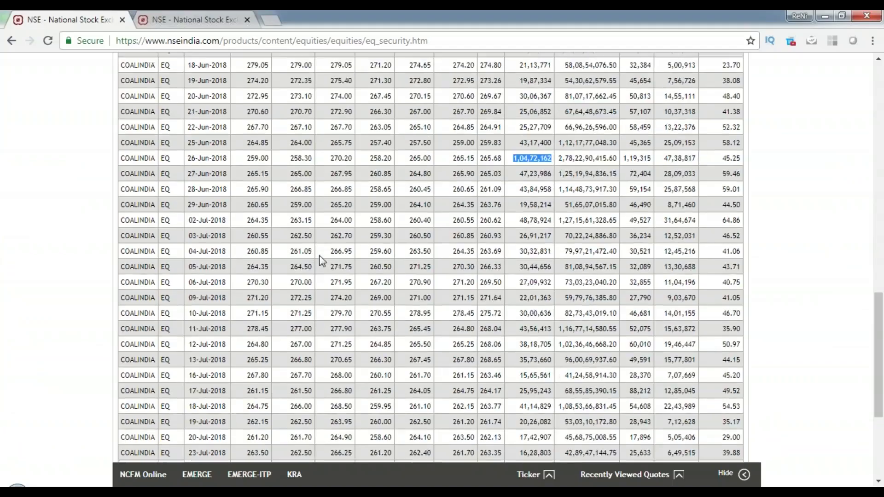
{"action": "scroll", "coordinate": [322, 261], "scroll_direction": "up", "scroll_amount": 2}
{"action": "scroll", "coordinate": [322, 261], "scroll_direction": "down", "scroll_amount": 1}
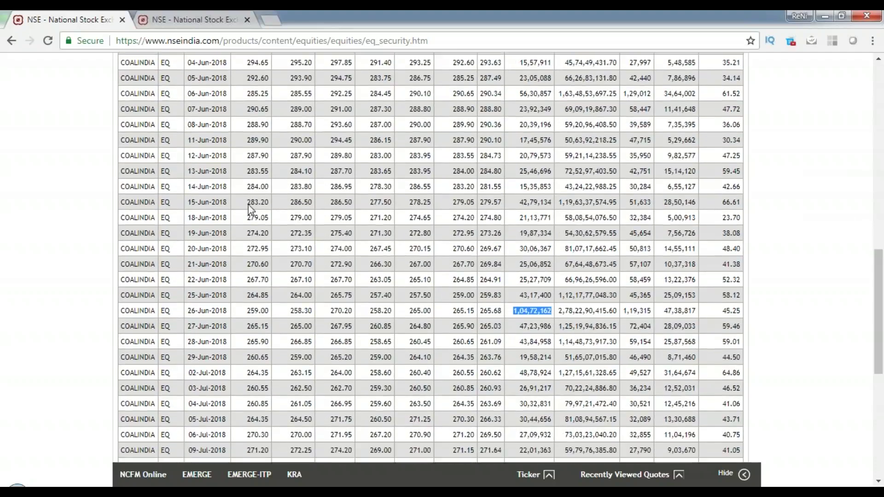
{"action": "left_click", "coordinate": [236, 25]}
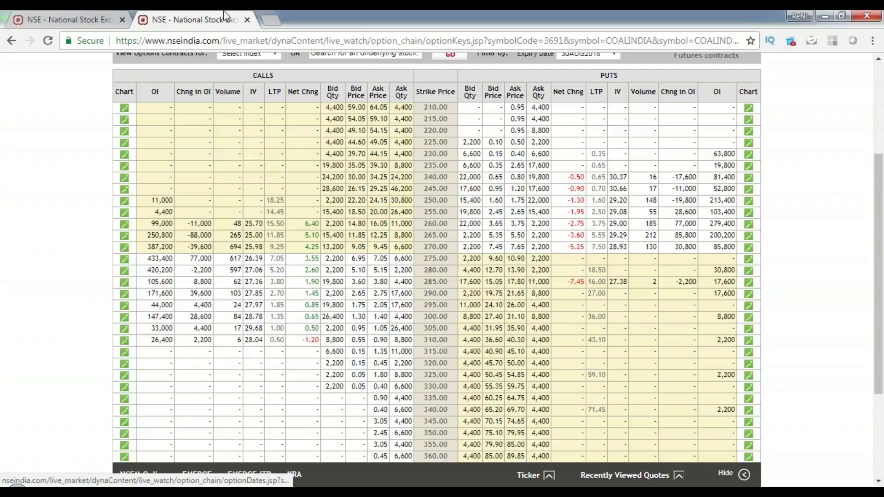
- Open NSE's Historical Contract-wise Price Volume Data page in a new browser tab
{"action": "left_click", "coordinate": [271, 20]}
{"action": "left_click", "coordinate": [181, 65]}
{"action": "left_click", "coordinate": [196, 113]}
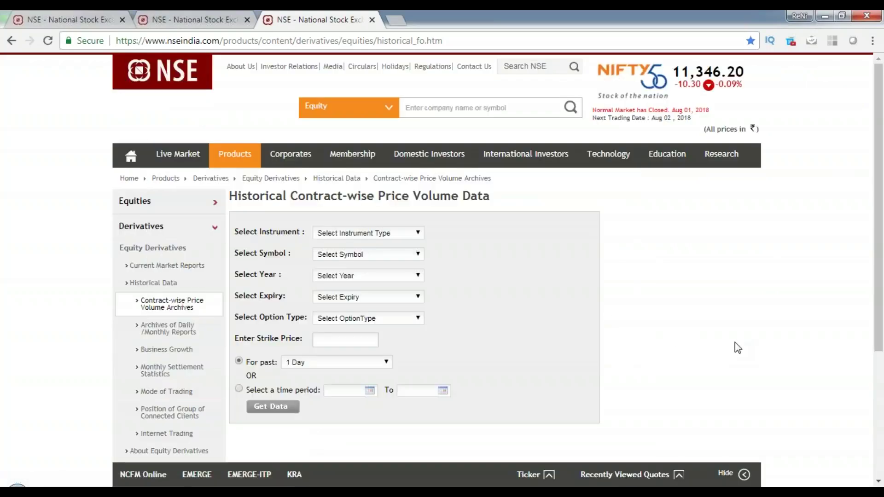
- Set the archive query's instrument to Stock Options and its symbol to COALINDIA
{"action": "left_click", "coordinate": [353, 236]}
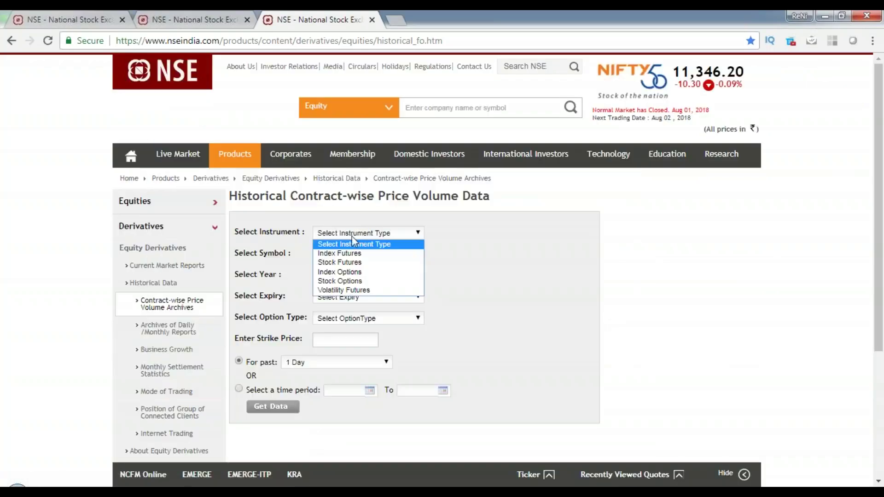
{"action": "left_click", "coordinate": [348, 286]}
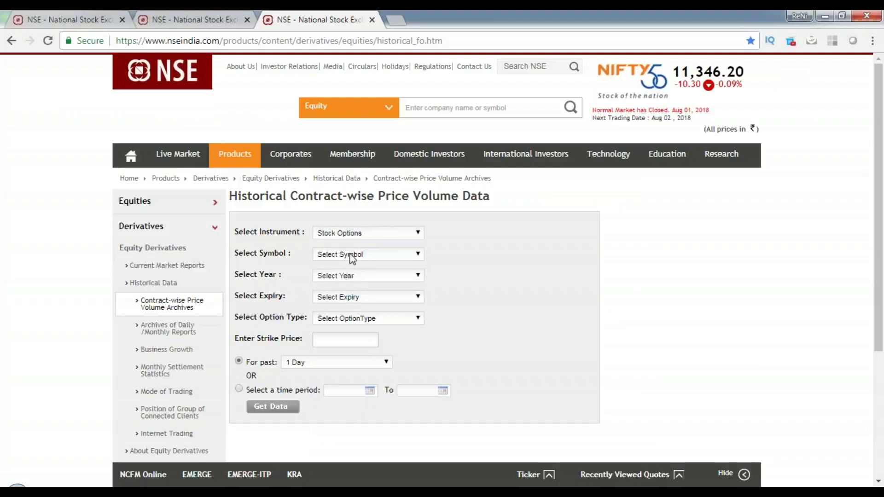
{"action": "left_click", "coordinate": [353, 254]}
{"action": "type", "text": "coal"}
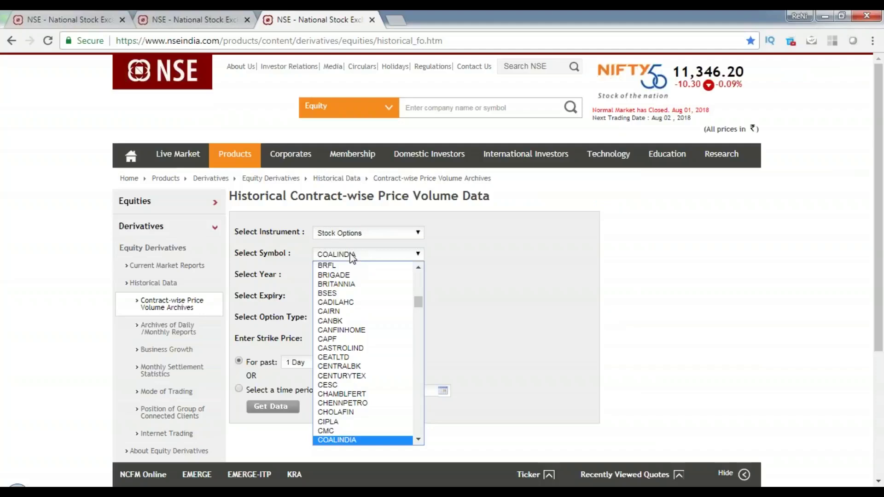
{"action": "key", "text": "Return"}
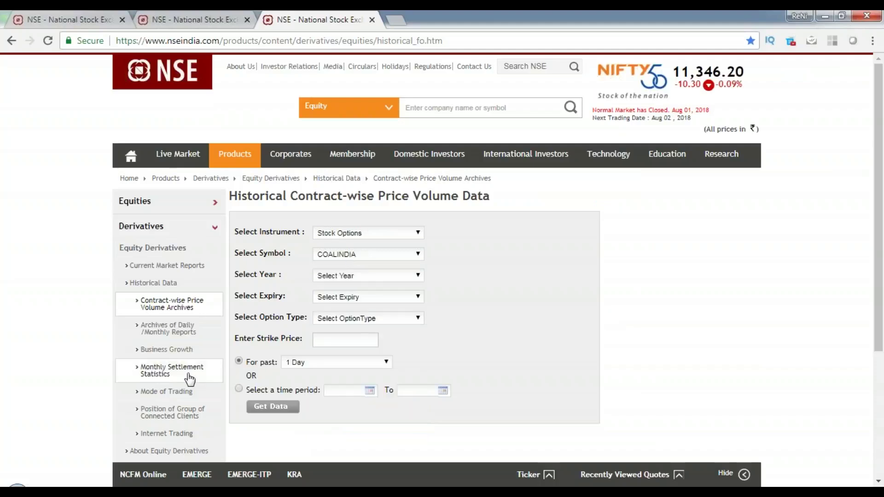
- Set the query's year to 2018, expiry to 30-08-2018 and option type to CE
{"action": "left_click", "coordinate": [374, 278]}
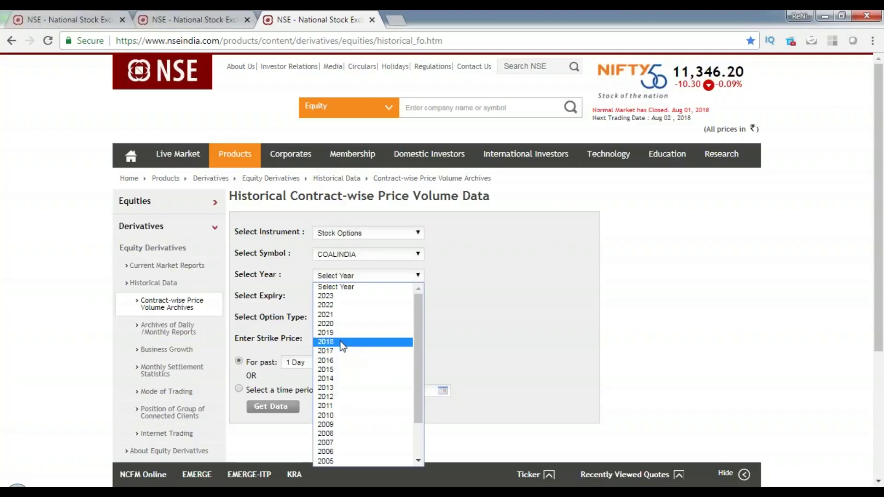
{"action": "left_click", "coordinate": [343, 342]}
{"action": "left_click", "coordinate": [364, 297]}
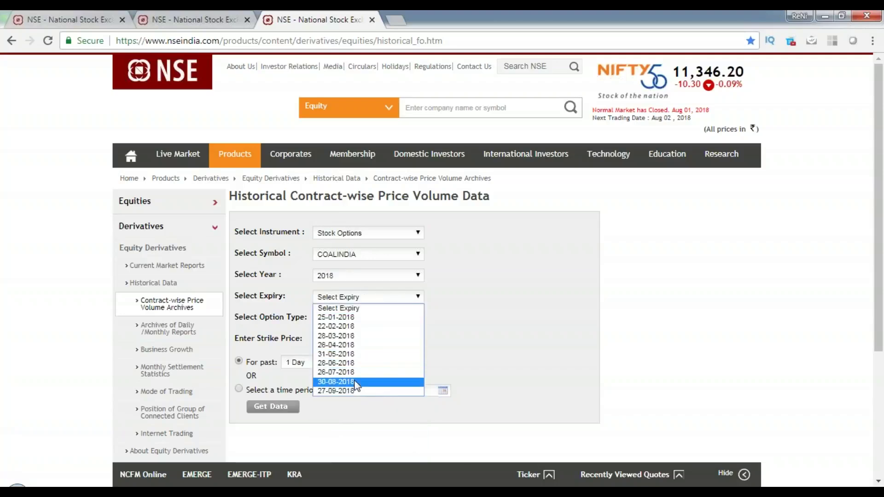
{"action": "left_click", "coordinate": [354, 382]}
{"action": "left_click", "coordinate": [350, 323]}
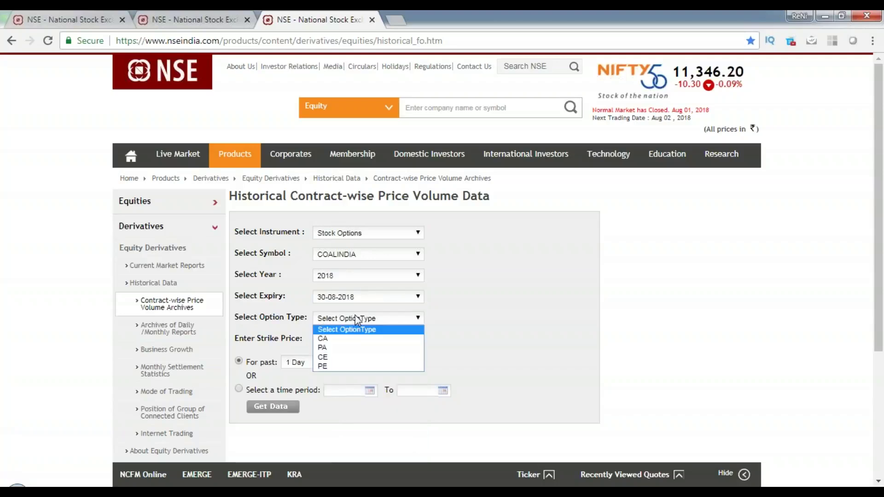
{"action": "left_click", "coordinate": [347, 349]}
- Check the call strikes in the COALINDIA option chain and the price in Pi, and return to the contract-wise archive form
{"action": "left_click", "coordinate": [343, 338]}
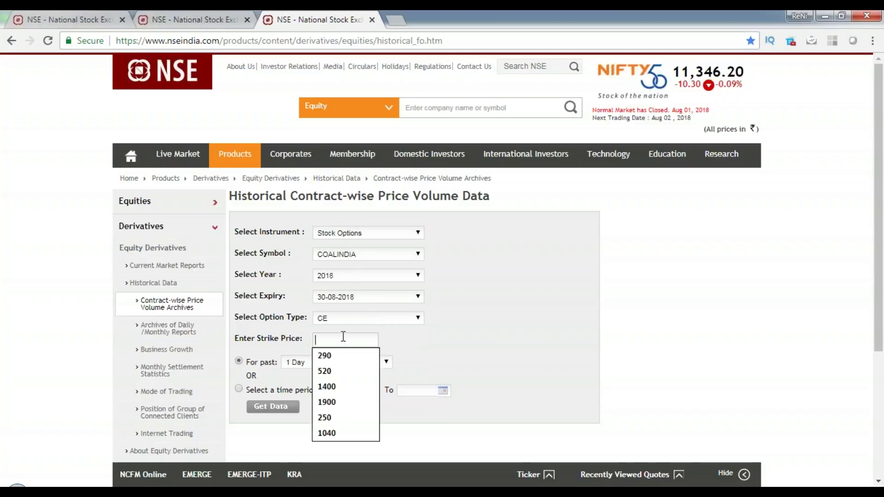
{"action": "key", "text": "alt+Tab"}
{"action": "key", "text": "alt+Tab"}
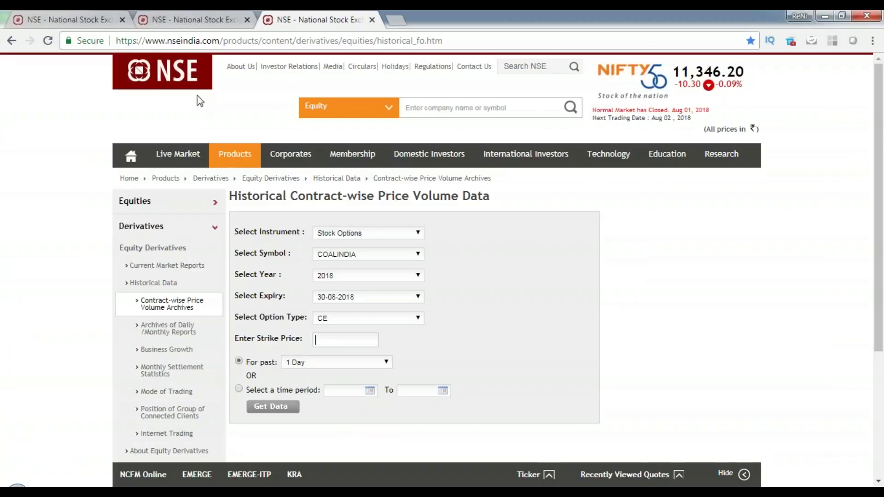
{"action": "left_click", "coordinate": [203, 19]}
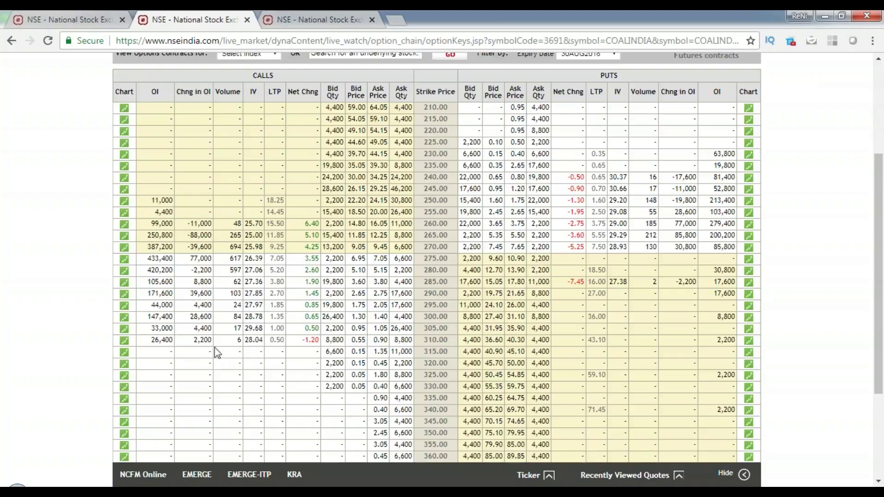
{"action": "key", "text": "alt+Tab"}
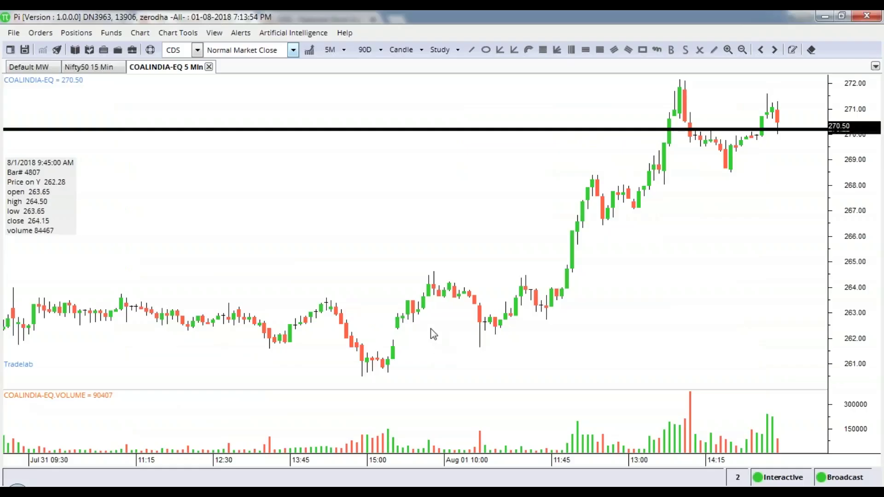
{"action": "key", "text": "alt+Tab"}
{"action": "left_click", "coordinate": [294, 20]}
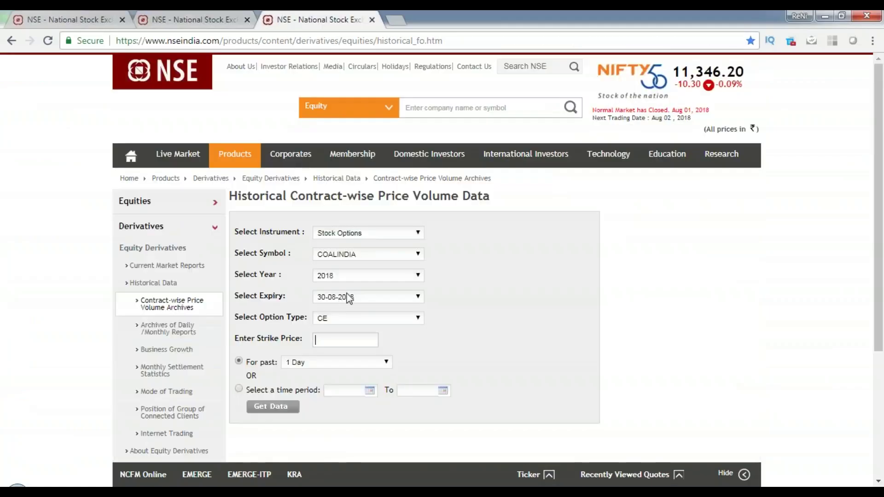
- Set the strike price to 310 and the period to the past 7 Days, and retrieve the data
{"action": "left_click", "coordinate": [332, 344]}
{"action": "type", "text": "310"}
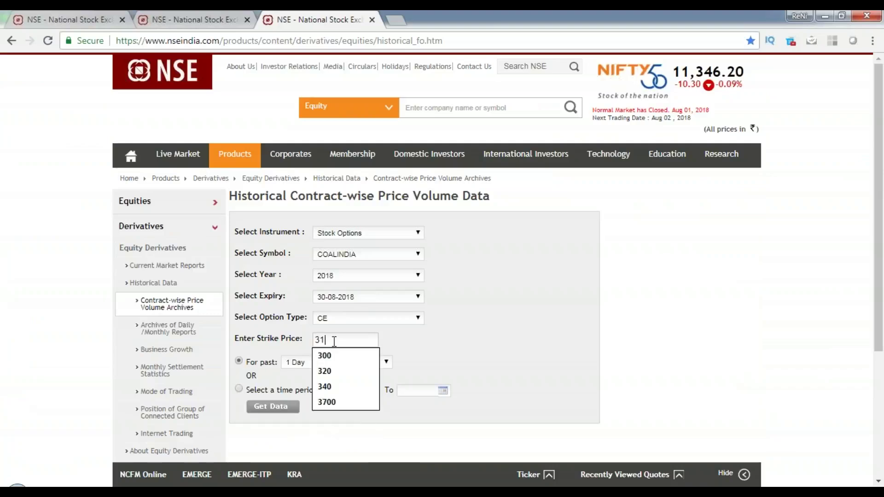
{"action": "left_click", "coordinate": [325, 361]}
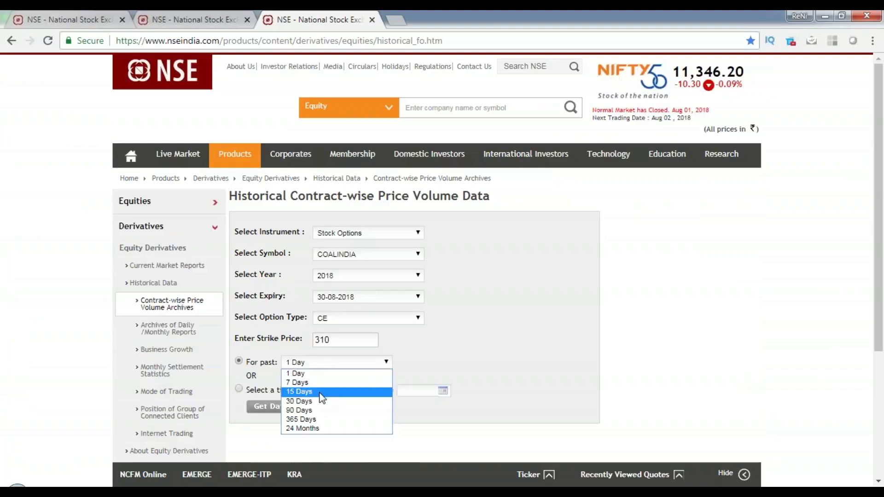
{"action": "left_click", "coordinate": [316, 380]}
{"action": "left_click", "coordinate": [300, 407]}
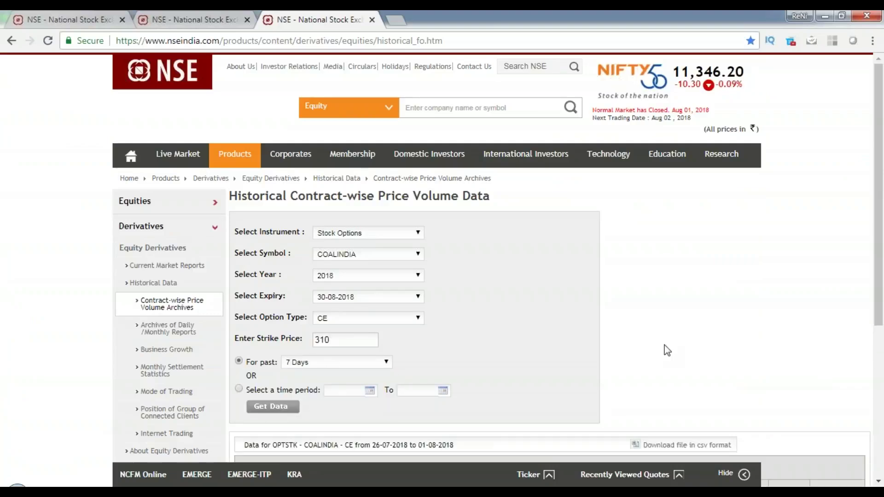
- Read the 310 call's high for 01-Aug-2018 in the results, and compare it with the option chain and the Pi chart
{"action": "scroll", "coordinate": [660, 348], "scroll_direction": "down", "scroll_amount": 5}
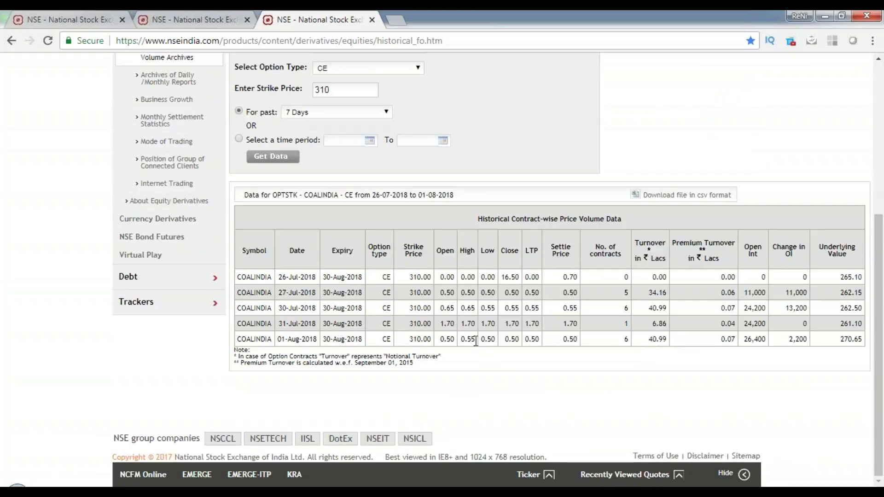
{"action": "left_click_drag", "start_coordinate": [474, 342], "coordinate": [460, 340]}
{"action": "left_click", "coordinate": [206, 17]}
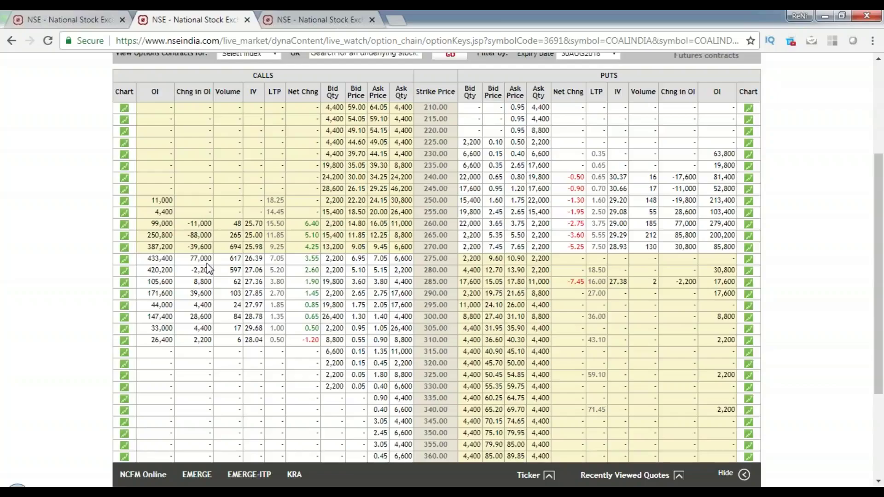
{"action": "key", "text": "alt+Tab"}
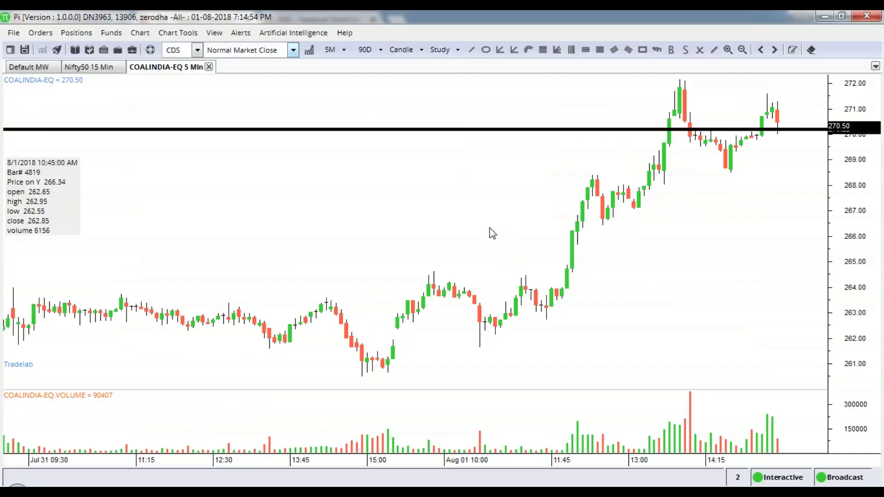
{"action": "key", "text": "alt+Tab"}
- Return to the contract-wise archive, change the strike price to 275 and retrieve the data
{"action": "left_click", "coordinate": [285, 13]}
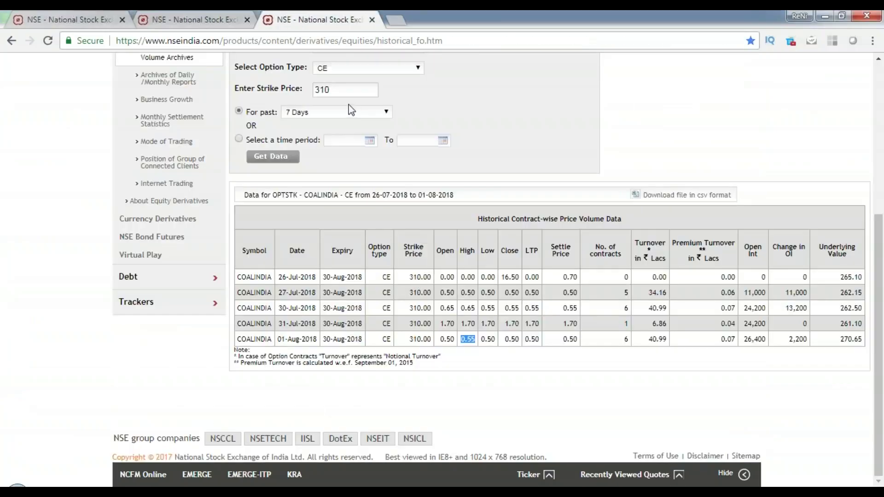
{"action": "left_click", "coordinate": [345, 89]}
{"action": "key", "text": "ctrl+a"}
{"action": "type", "text": "27"}
{"action": "left_click", "coordinate": [259, 156]}
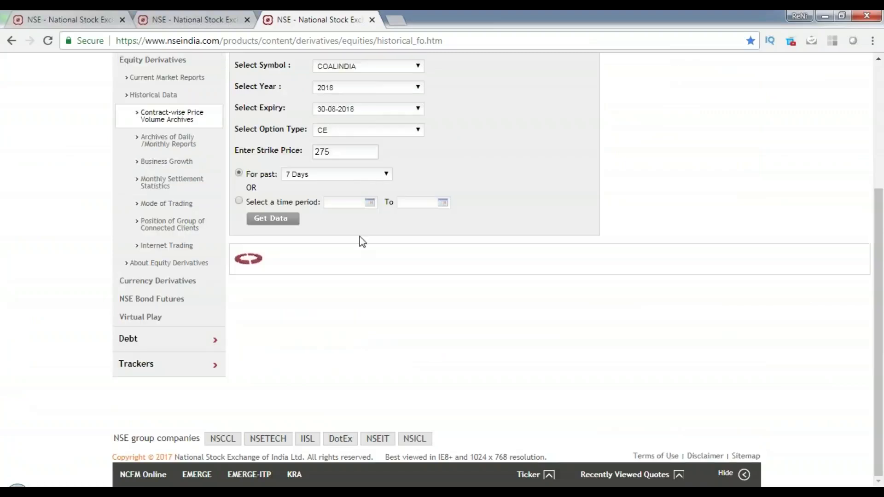
- Highlight the 275 call's high for 01-Aug-2018, then switch to Pi and view the COALINDIA-EQ chart's latest candles
{"action": "left_click_drag", "start_coordinate": [476, 340], "coordinate": [465, 341]}
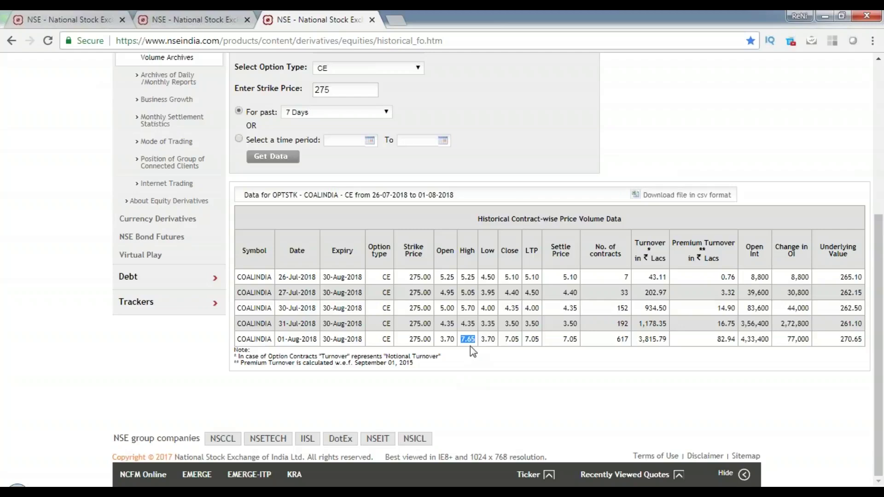
{"action": "left_click", "coordinate": [434, 479]}
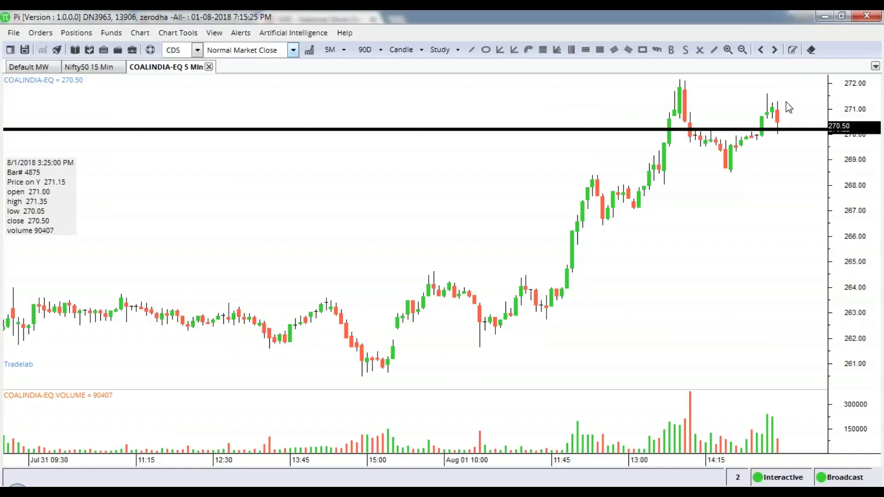
{"action": "scroll", "coordinate": [738, 242], "scroll_direction": "up", "scroll_amount": 3}
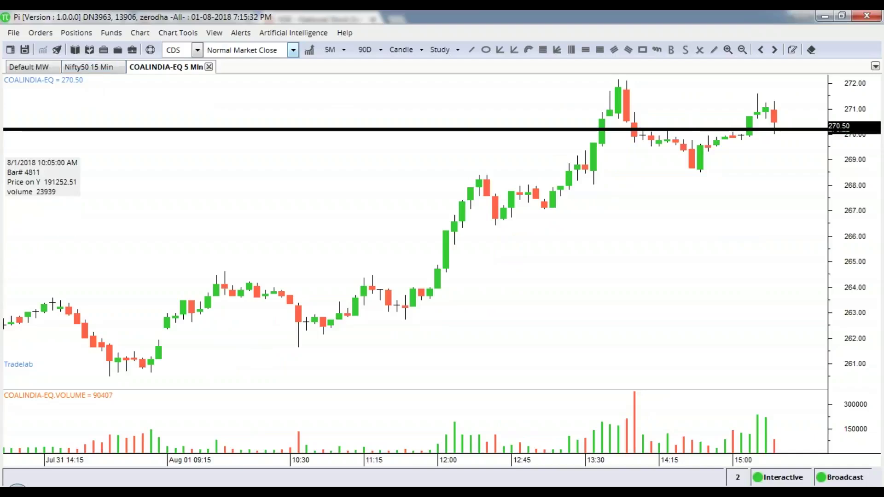
- Switch to Chrome and compare the Coal India option chain with the 275 call's contract-wise results
{"action": "key", "text": "alt+Tab"}
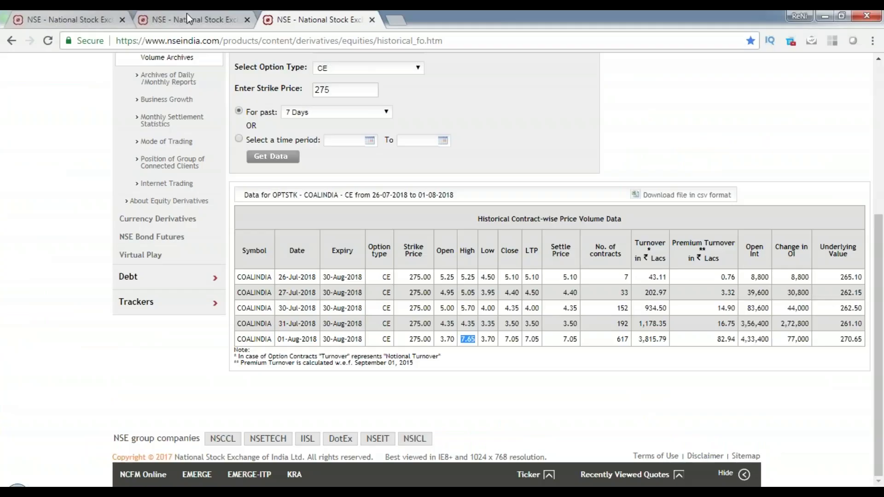
{"action": "left_click", "coordinate": [189, 19]}
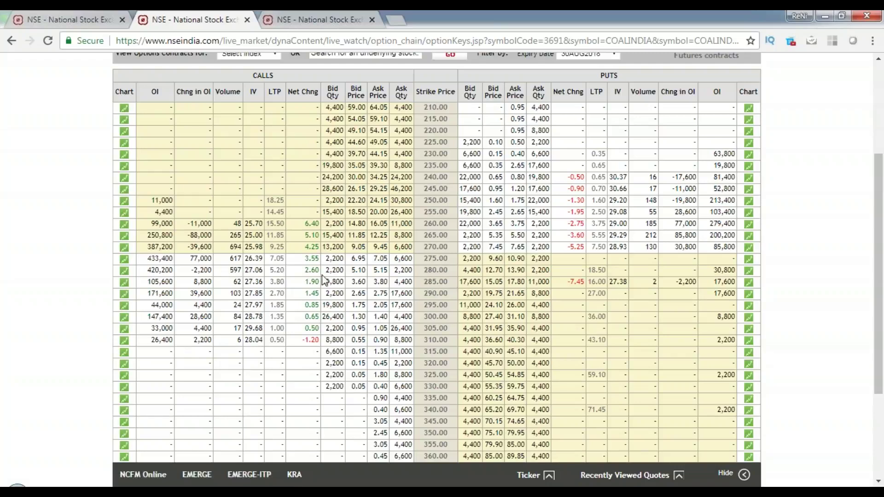
{"action": "left_click", "coordinate": [304, 17]}
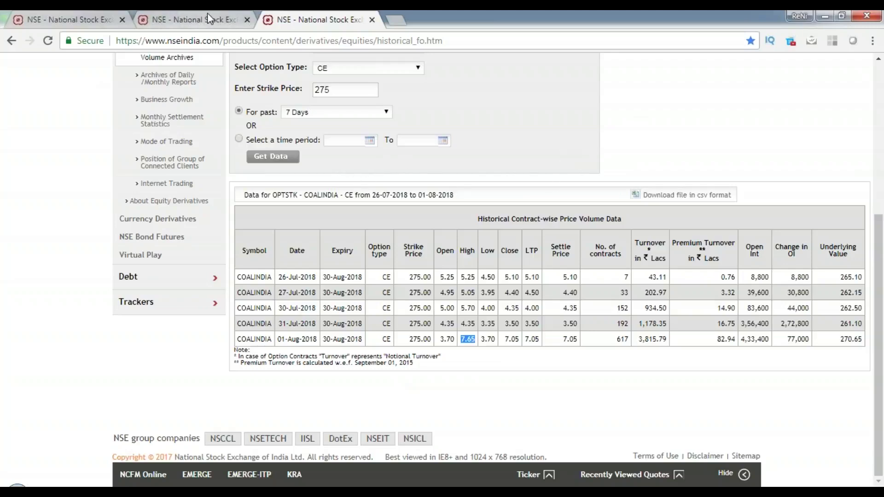
- In the security-wise equities archive, change the symbol to VEDL, retrieve the data and review the traded quantities up to 01-Aug-2018
{"action": "left_click", "coordinate": [74, 21]}
{"action": "scroll", "coordinate": [387, 254], "scroll_direction": "up", "scroll_amount": 3}
{"action": "scroll", "coordinate": [388, 254], "scroll_direction": "up", "scroll_amount": 10}
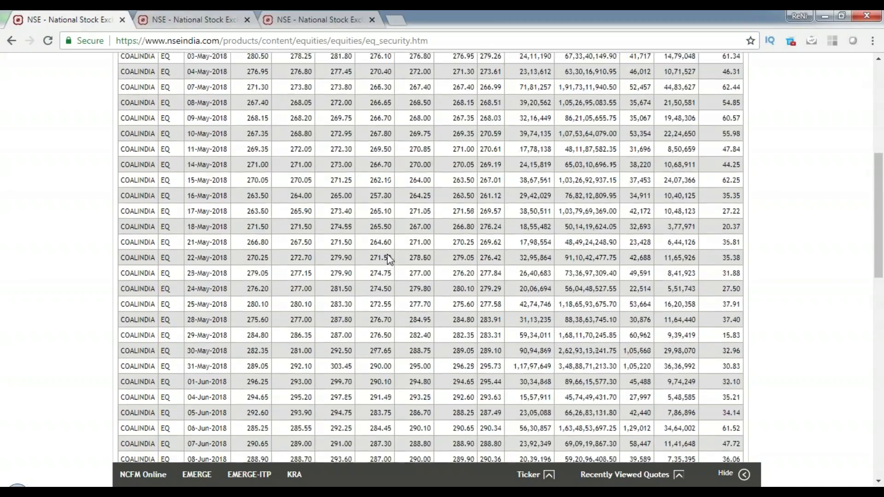
{"action": "double_click", "coordinate": [426, 173]}
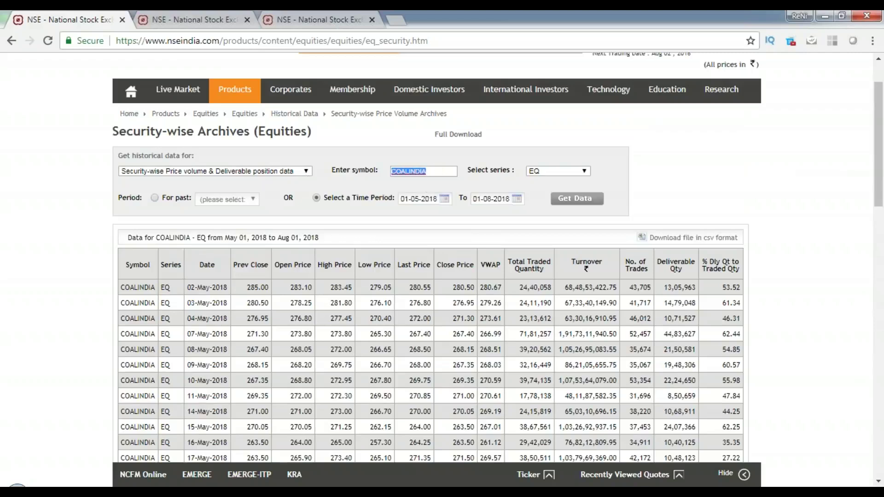
{"action": "type", "text": "VEDL"}
{"action": "left_click", "coordinate": [592, 199]}
{"action": "scroll", "coordinate": [824, 295], "scroll_direction": "down", "scroll_amount": 11}
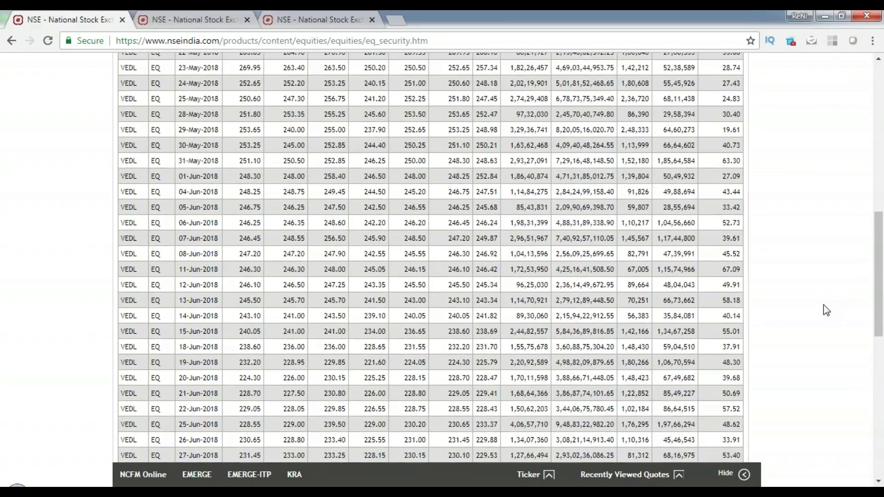
{"action": "scroll", "coordinate": [824, 302], "scroll_direction": "down", "scroll_amount": 9}
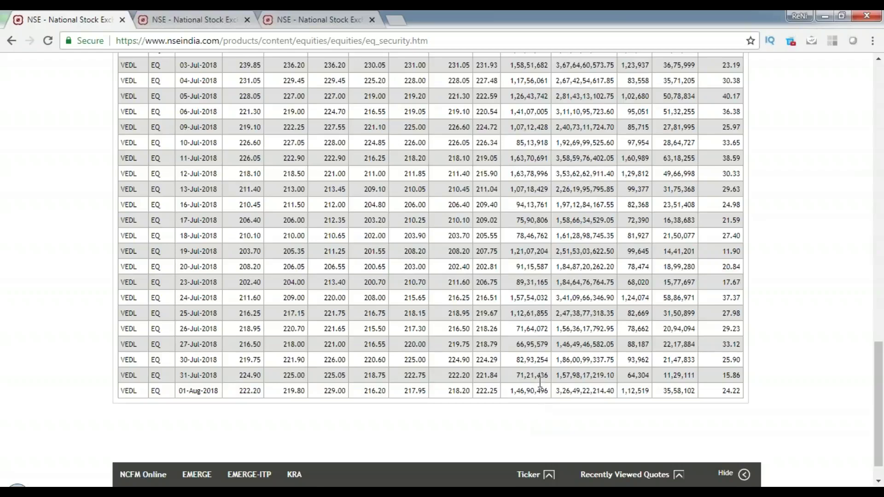
{"action": "scroll", "coordinate": [547, 379], "scroll_direction": "up", "scroll_amount": 5}
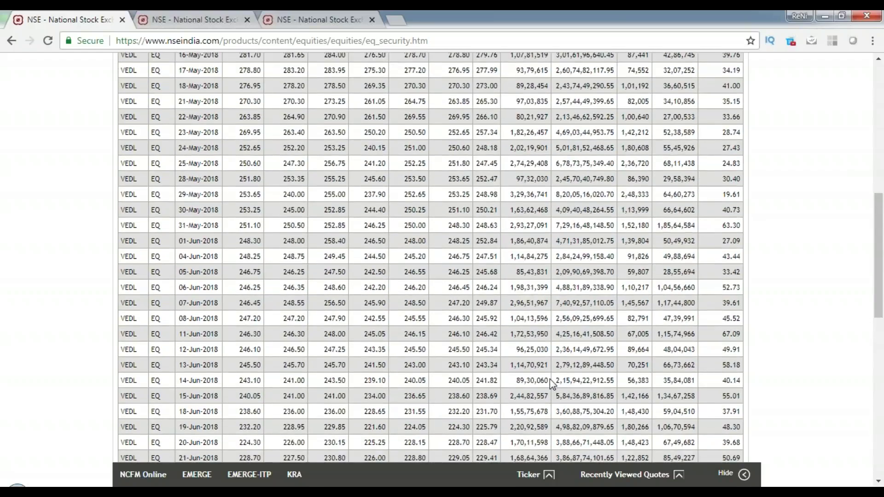
{"action": "scroll", "coordinate": [551, 381], "scroll_direction": "down", "scroll_amount": 3}
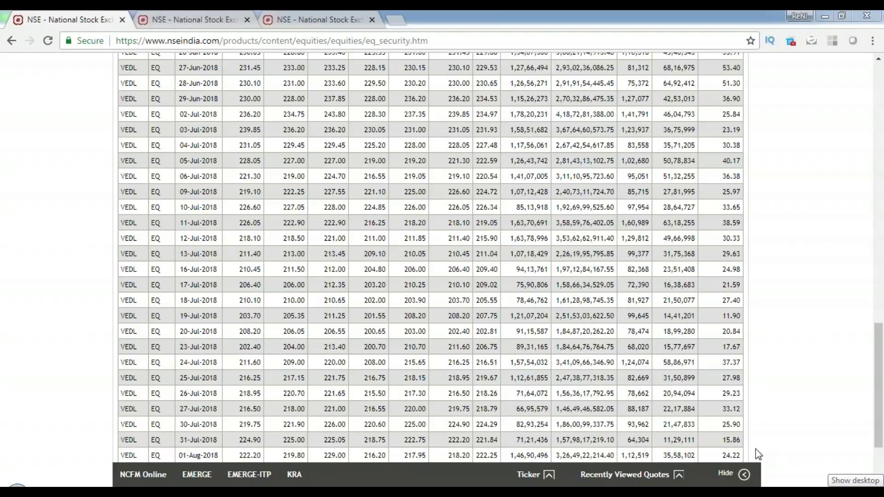
- Switch to the stack rank workbook in Excel and make the First level Check filter include both Down and UP rows
{"action": "key", "text": "alt+Tab"}
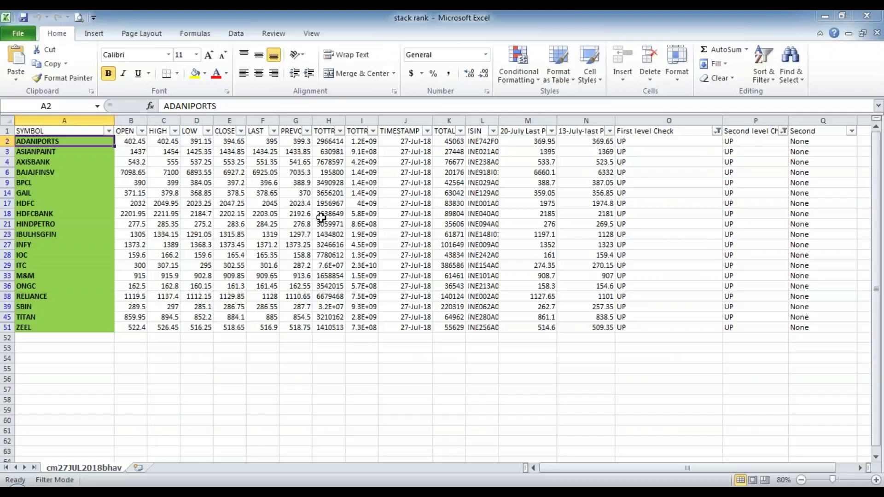
{"action": "left_click", "coordinate": [276, 233]}
{"action": "key", "text": "alt+Tab"}
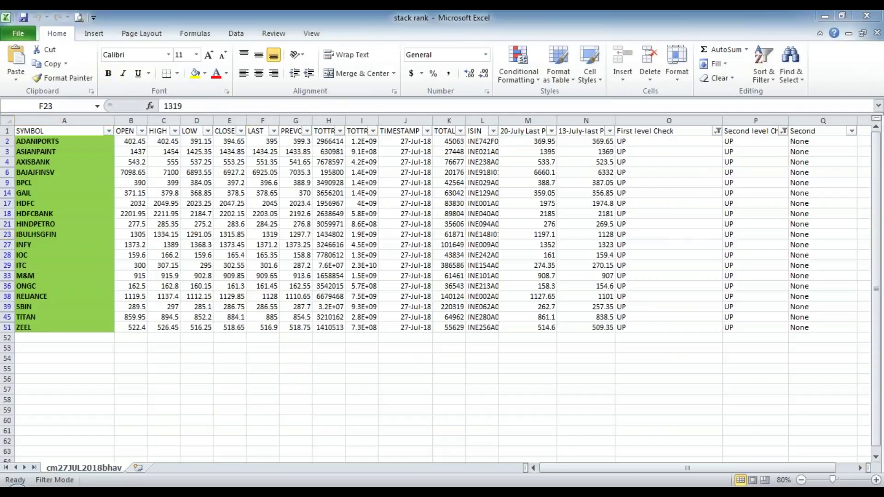
{"action": "key", "text": "alt+Tab"}
{"action": "left_click", "coordinate": [42, 141]}
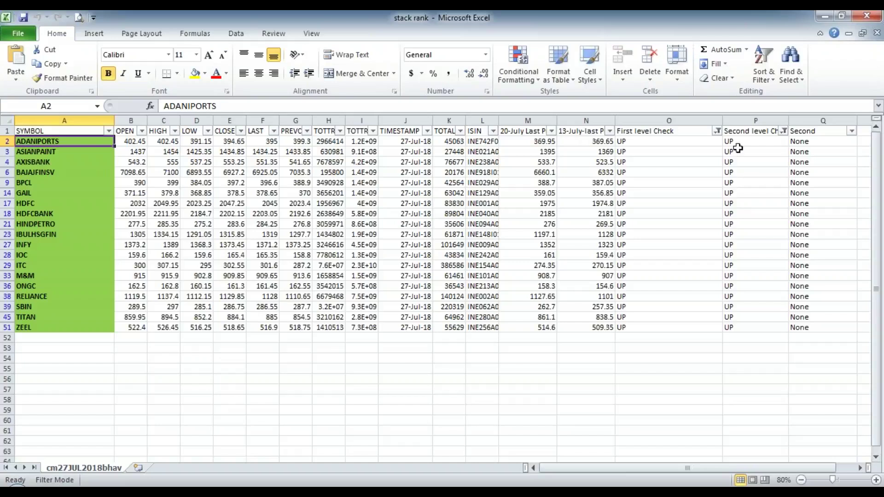
{"action": "left_click", "coordinate": [717, 131]}
{"action": "left_click", "coordinate": [600, 253]}
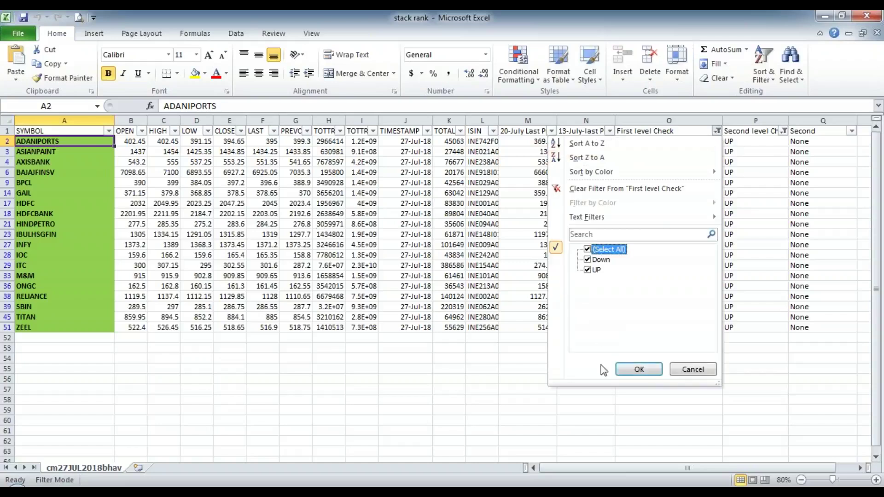
{"action": "left_click", "coordinate": [639, 369]}
{"action": "scroll", "coordinate": [40, 180], "scroll_direction": "down", "scroll_amount": 4}
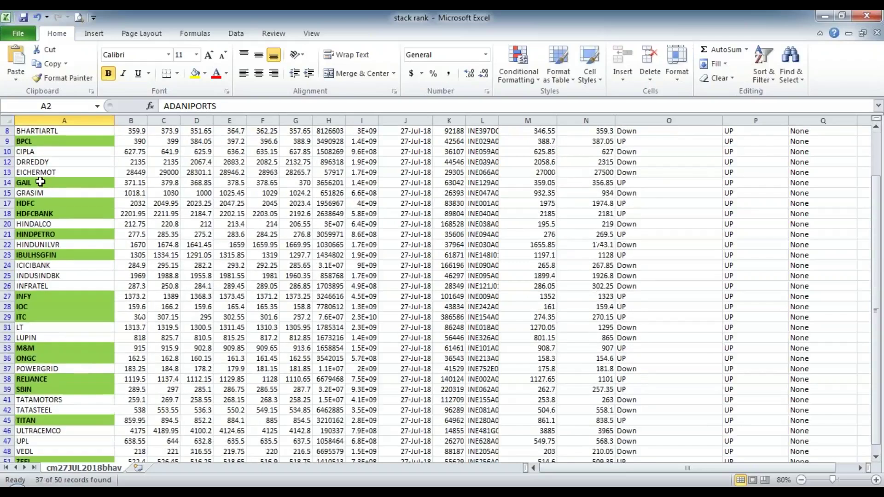
- Examine candidate stocks in the filtered list by selecting VEDL, TATASTEEL, ICICIBANK and HINDALCO in the symbol column
{"action": "left_click", "coordinate": [36, 390]}
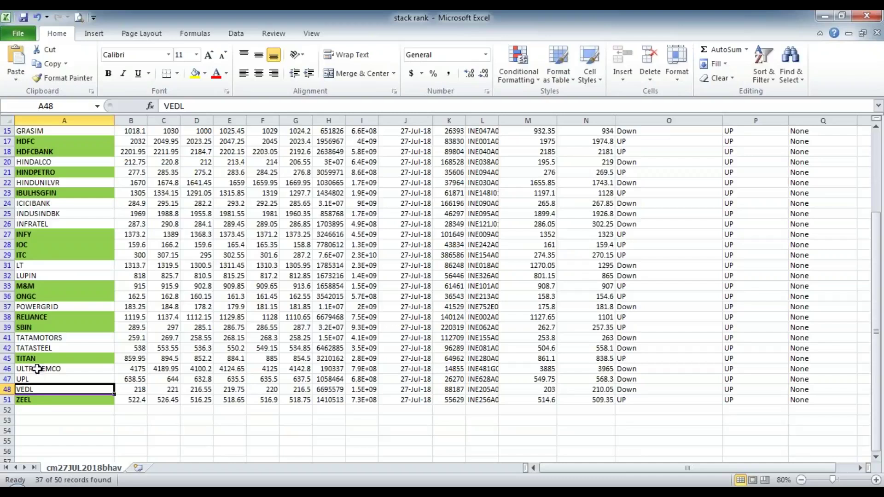
{"action": "left_click", "coordinate": [39, 349]}
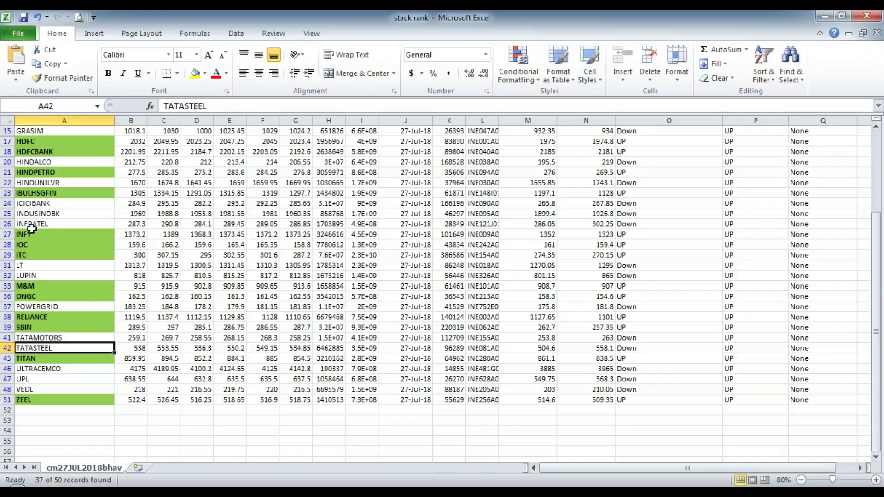
{"action": "left_click", "coordinate": [34, 205]}
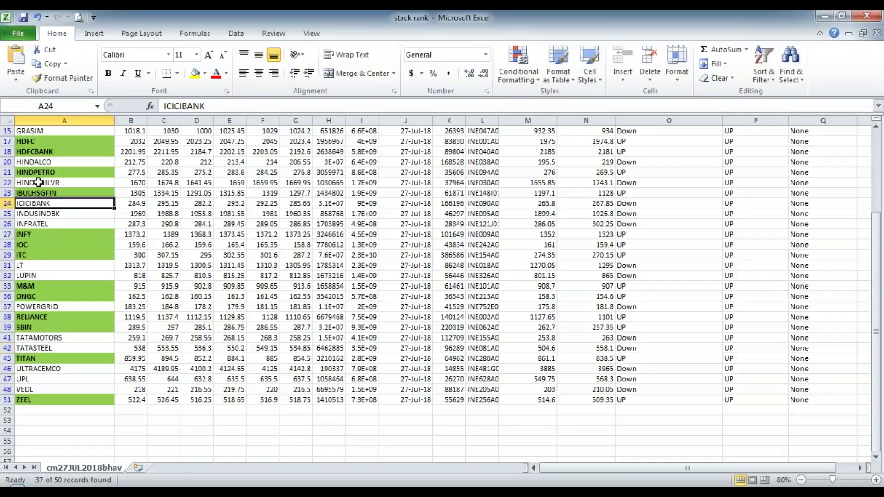
{"action": "left_click", "coordinate": [39, 163]}
{"action": "scroll", "coordinate": [72, 208], "scroll_direction": "up", "scroll_amount": 1}
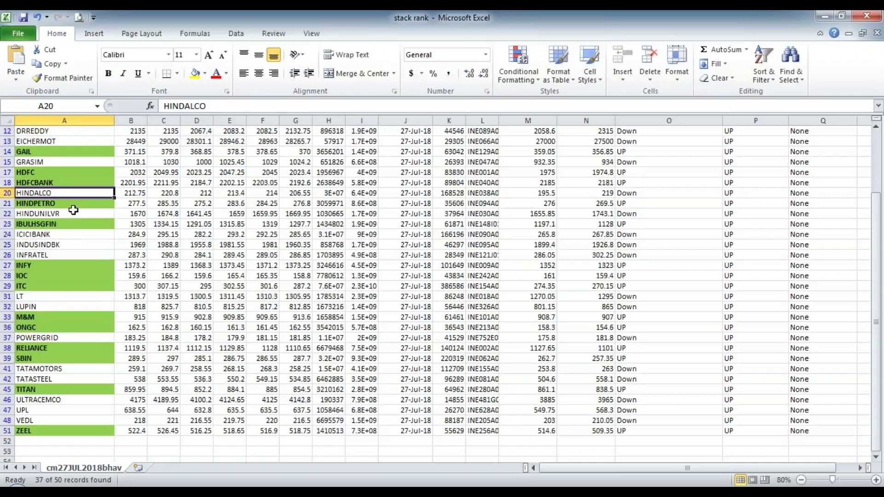
{"action": "scroll", "coordinate": [73, 210], "scroll_direction": "up", "scroll_amount": 1}
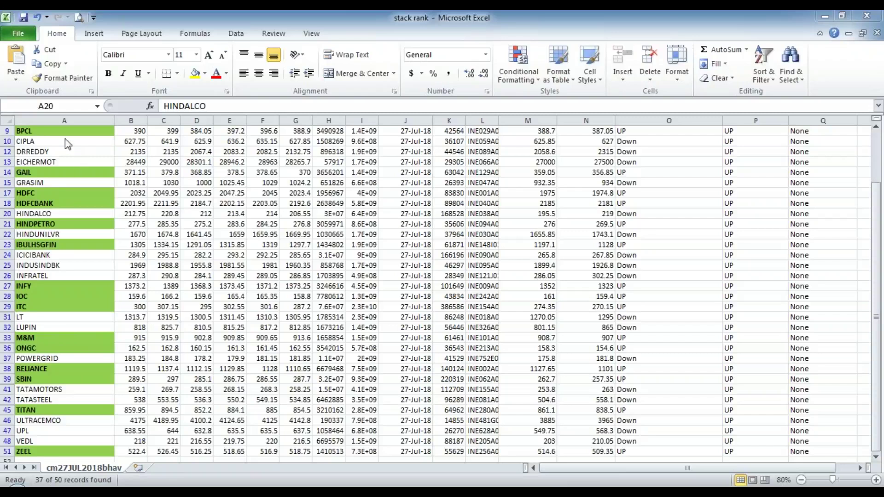
- Return to the NSE security-wise archive in Chrome, change the symbol to HINDALCO and retrieve the data
{"action": "mouse_move", "coordinate": [85, 494]}
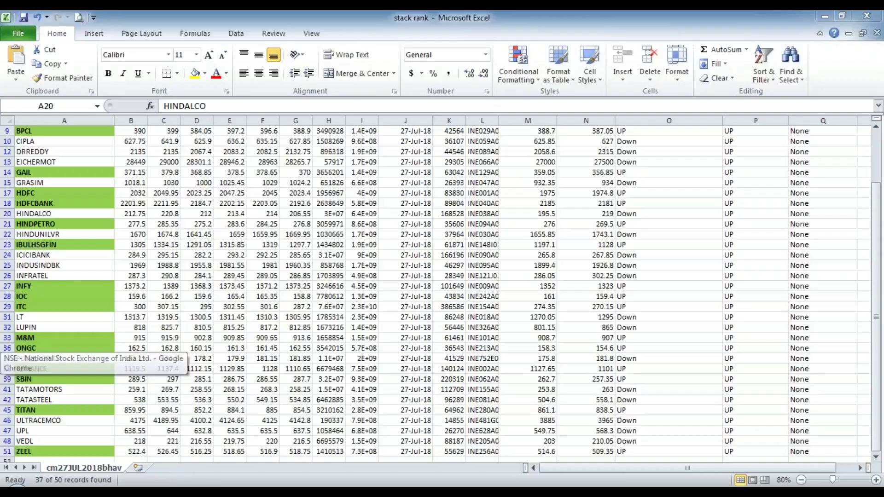
{"action": "left_click", "coordinate": [84, 494]}
{"action": "scroll", "coordinate": [392, 260], "scroll_direction": "up", "scroll_amount": 5}
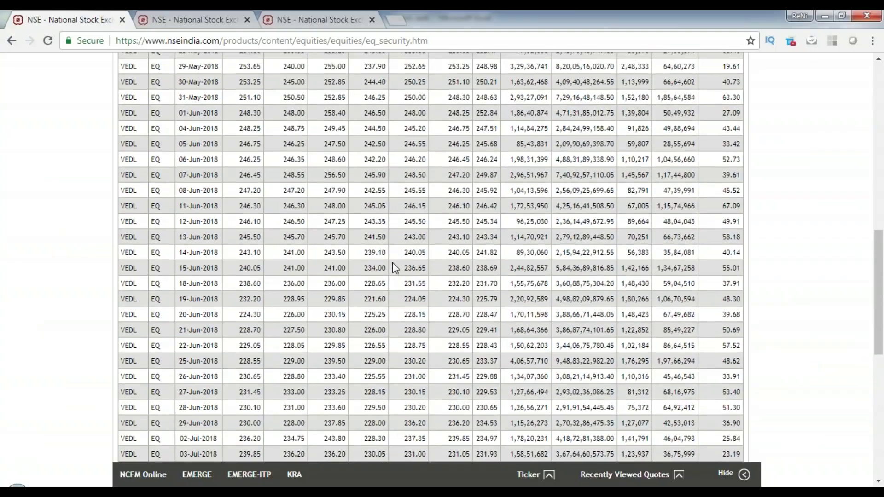
{"action": "scroll", "coordinate": [395, 268], "scroll_direction": "up", "scroll_amount": 10}
{"action": "left_click_drag", "start_coordinate": [421, 236], "coordinate": [349, 234]}
{"action": "type", "text": "H"}
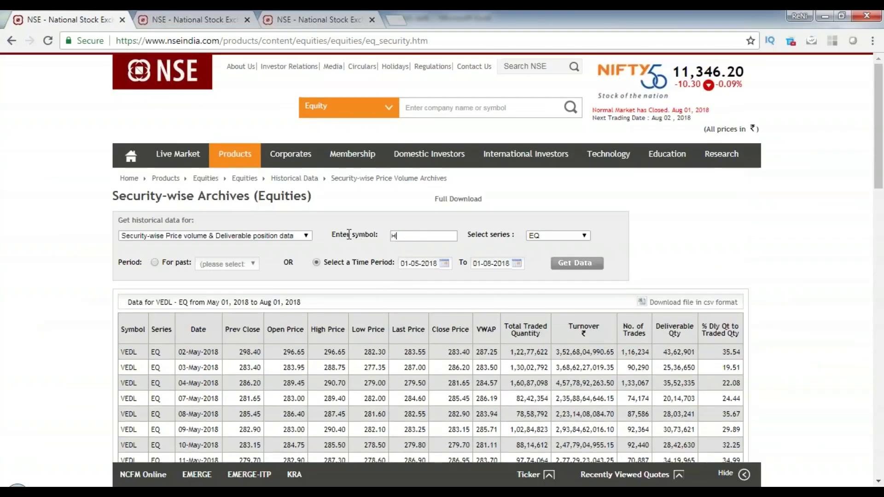
{"action": "type", "text": "INDALCO"}
{"action": "left_click", "coordinate": [592, 265]}
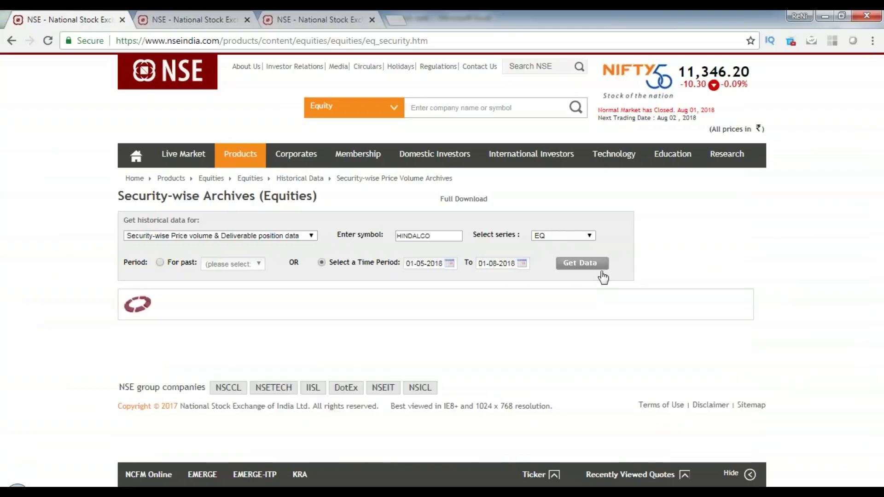
- Find the 27-Jul-2018 row in the HINDALCO results and highlight its high price
{"action": "scroll", "coordinate": [679, 302], "scroll_direction": "down", "scroll_amount": 15}
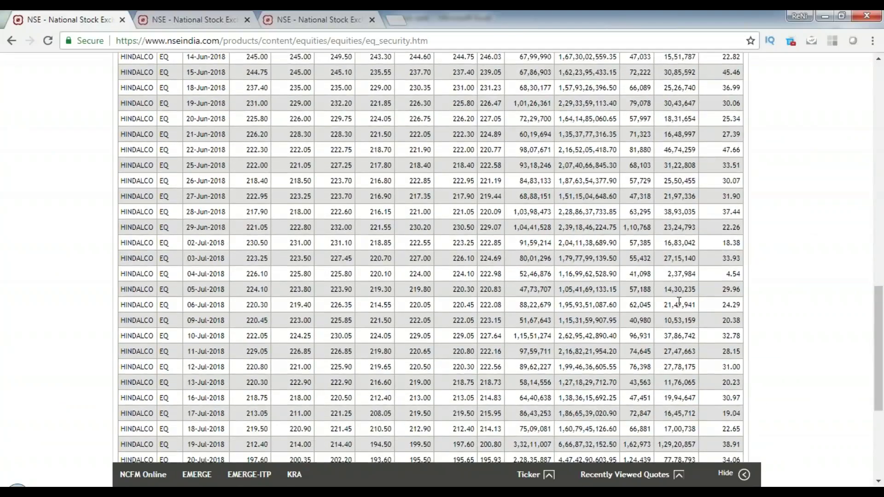
{"action": "scroll", "coordinate": [679, 302], "scroll_direction": "down", "scroll_amount": 5}
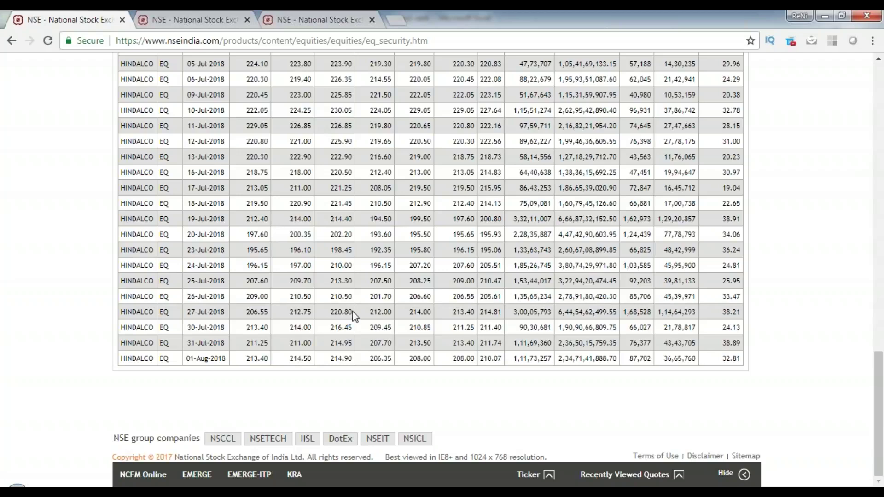
{"action": "left_click_drag", "start_coordinate": [352, 312], "coordinate": [332, 313]}
- Review HINDALCO's daily figures from May 2018 onward and highlight the low price for 26-Jul-2018
{"action": "scroll", "coordinate": [392, 311], "scroll_direction": "up", "scroll_amount": 15}
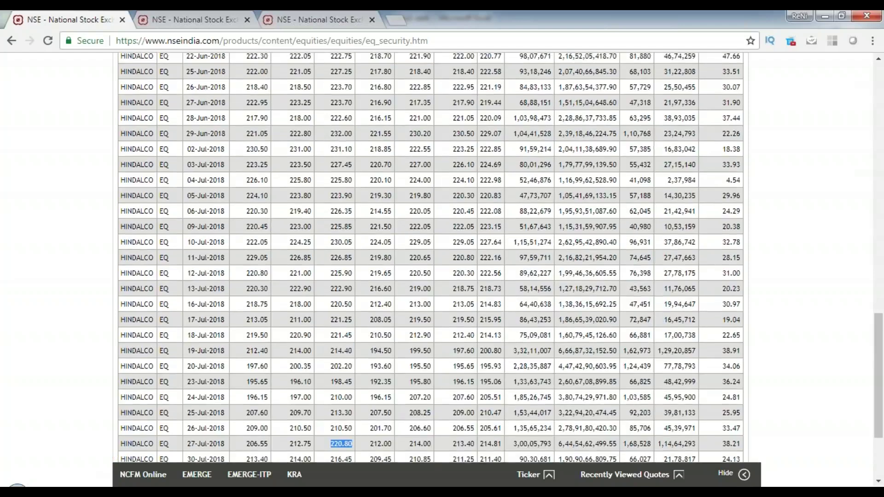
{"action": "scroll", "coordinate": [388, 308], "scroll_direction": "up", "scroll_amount": 8}
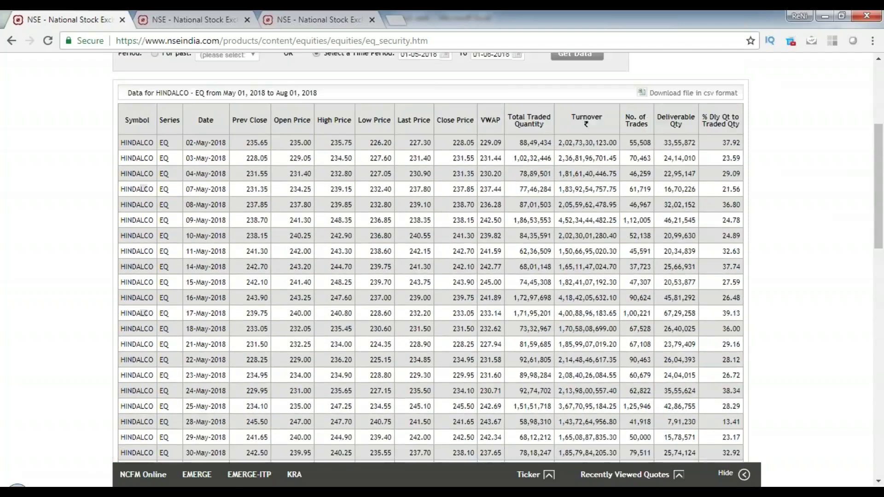
{"action": "scroll", "coordinate": [389, 310], "scroll_direction": "down", "scroll_amount": 20}
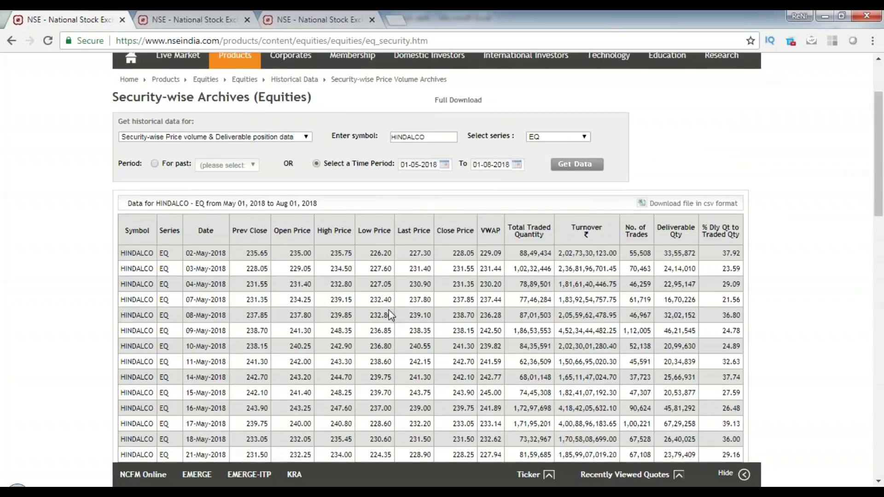
{"action": "scroll", "coordinate": [347, 316], "scroll_direction": "down", "scroll_amount": 2}
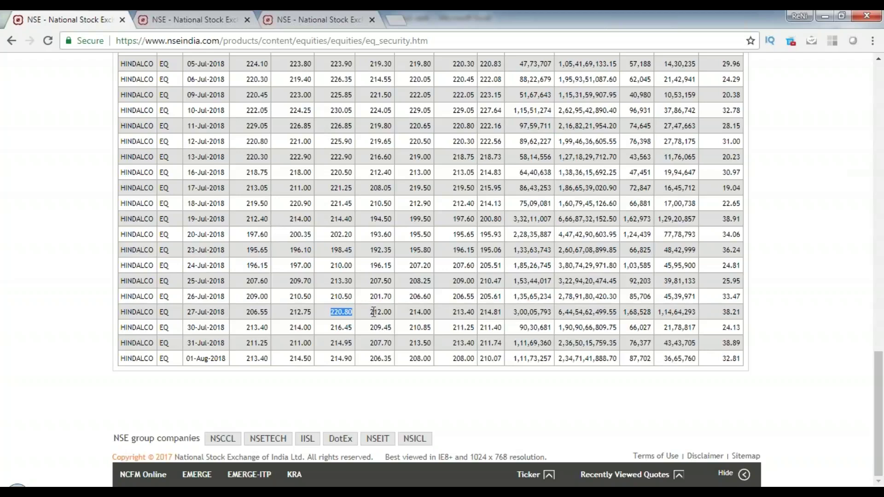
{"action": "left_click_drag", "start_coordinate": [370, 297], "coordinate": [392, 297]}
- Replace the archive symbol with TATAMOTORS and retrieve its price, volume and deliverable data
{"action": "scroll", "coordinate": [419, 326], "scroll_direction": "up", "scroll_amount": 1}
{"action": "scroll", "coordinate": [419, 326], "scroll_direction": "up", "scroll_amount": 1}
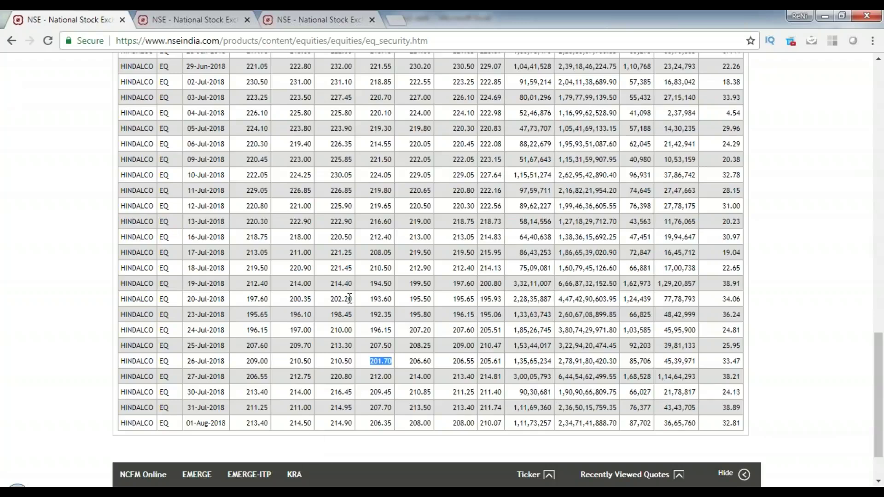
{"action": "scroll", "coordinate": [349, 298], "scroll_direction": "up", "scroll_amount": 12}
{"action": "scroll", "coordinate": [349, 298], "scroll_direction": "up", "scroll_amount": 8}
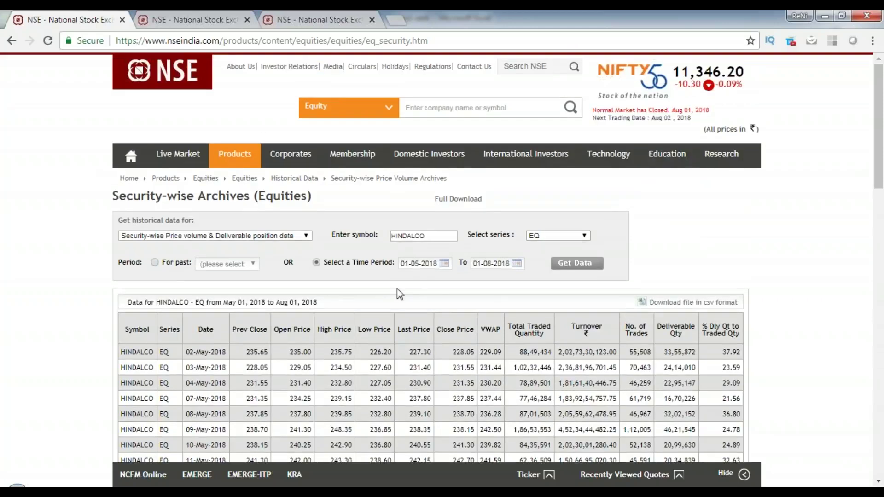
{"action": "left_click_drag", "start_coordinate": [426, 236], "coordinate": [392, 236]}
{"action": "type", "text": "TATAMOTORS"}
{"action": "left_click", "coordinate": [582, 267]}
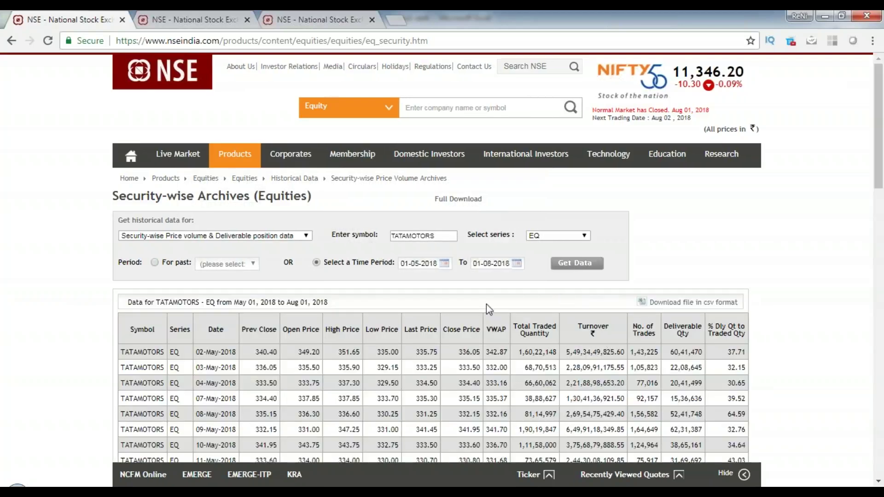
- Examine the traded quantities and prices in the TATAMOTORS results up to 01-Aug-2018
{"action": "scroll", "coordinate": [486, 304], "scroll_direction": "down", "scroll_amount": 2}
{"action": "scroll", "coordinate": [491, 303], "scroll_direction": "down", "scroll_amount": 1}
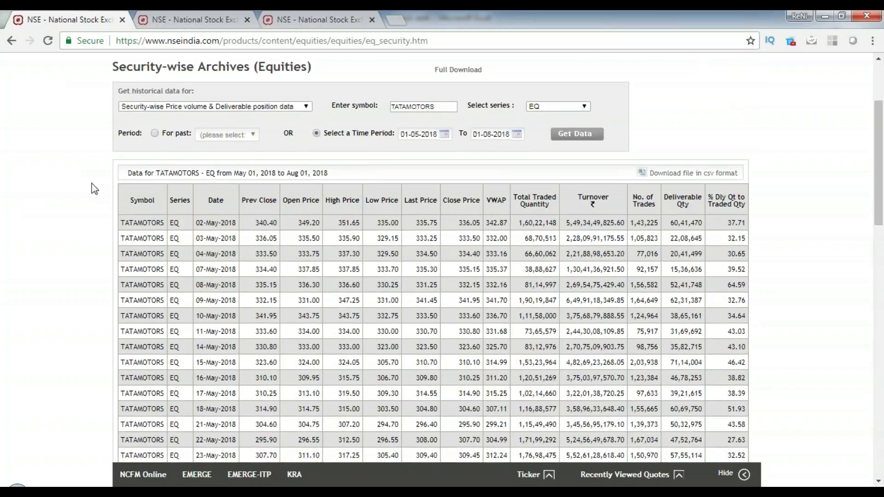
{"action": "scroll", "coordinate": [288, 287], "scroll_direction": "down", "scroll_amount": 5}
{"action": "scroll", "coordinate": [565, 402], "scroll_direction": "down", "scroll_amount": 6}
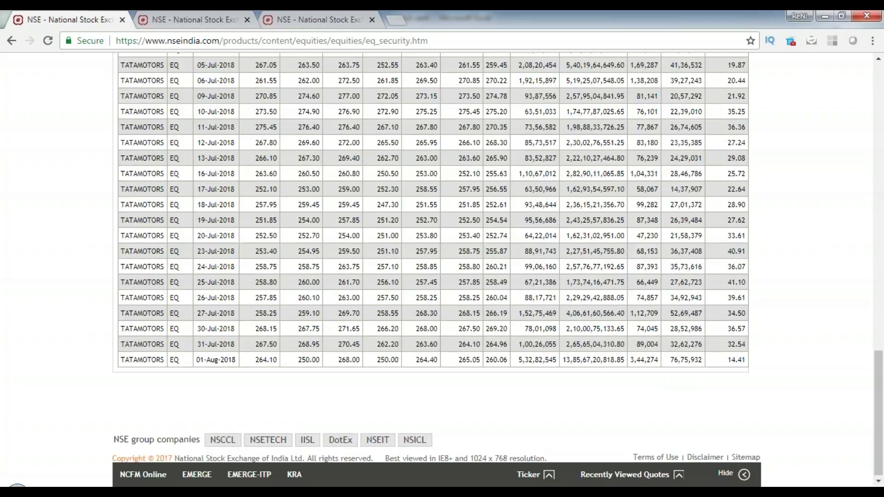
{"action": "scroll", "coordinate": [433, 244], "scroll_direction": "up", "scroll_amount": 2}
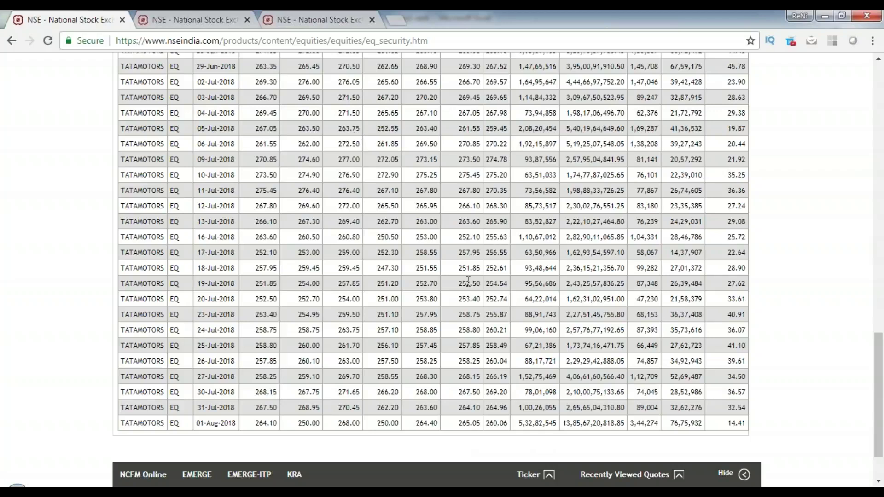
- Find the 26-Jun-2018 row in the TATAMOTORS results and highlight its high and low prices
{"action": "scroll", "coordinate": [570, 196], "scroll_direction": "up", "scroll_amount": 3}
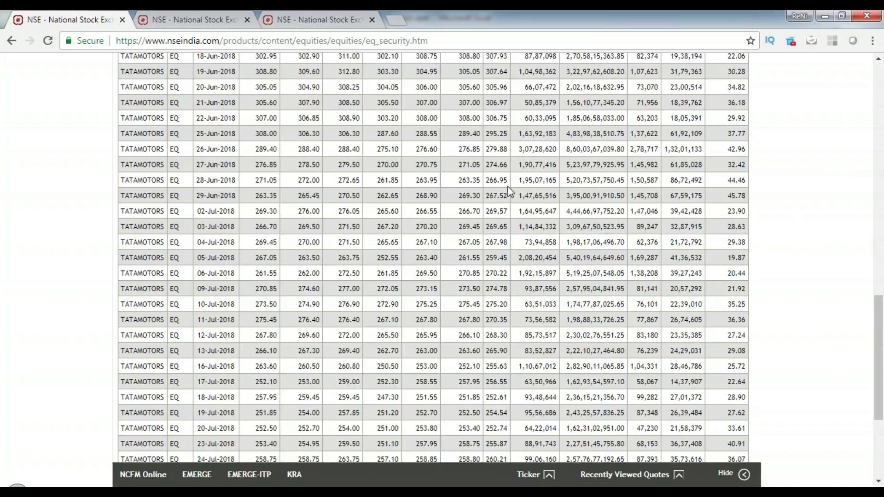
{"action": "scroll", "coordinate": [538, 157], "scroll_direction": "up", "scroll_amount": 5}
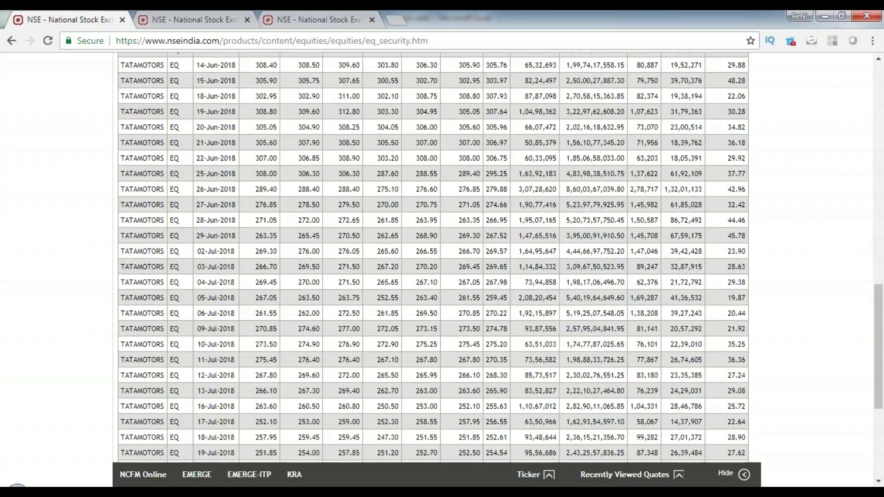
{"action": "scroll", "coordinate": [433, 258], "scroll_direction": "up", "scroll_amount": 3}
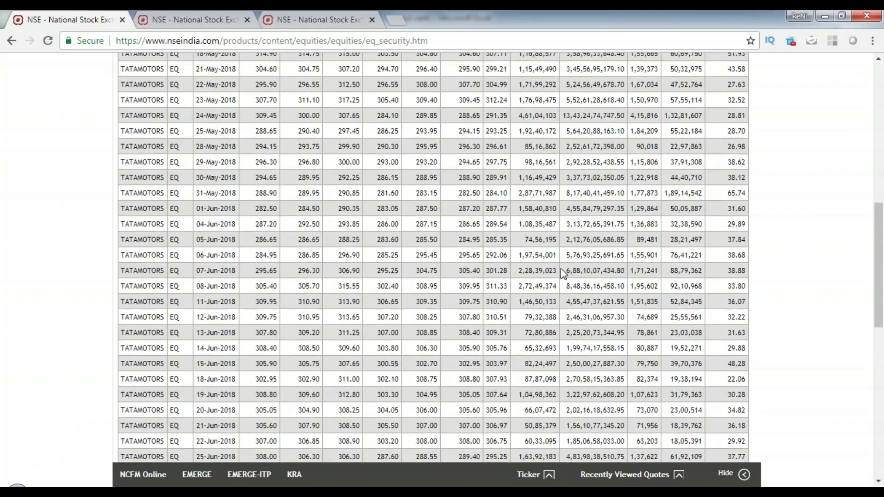
{"action": "scroll", "coordinate": [560, 278], "scroll_direction": "down", "scroll_amount": 2}
{"action": "scroll", "coordinate": [560, 280], "scroll_direction": "down", "scroll_amount": 3}
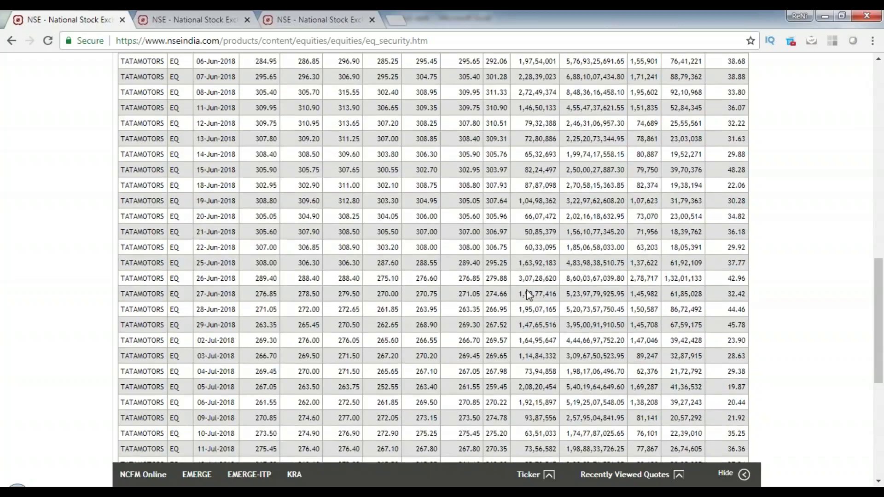
{"action": "left_click_drag", "start_coordinate": [338, 279], "coordinate": [401, 280]}
- Compare the TATAMOTORS daily prices and traded quantities from 26-Jun-2018 through 01-Aug-2018
{"action": "scroll", "coordinate": [548, 418], "scroll_direction": "down", "scroll_amount": 3}
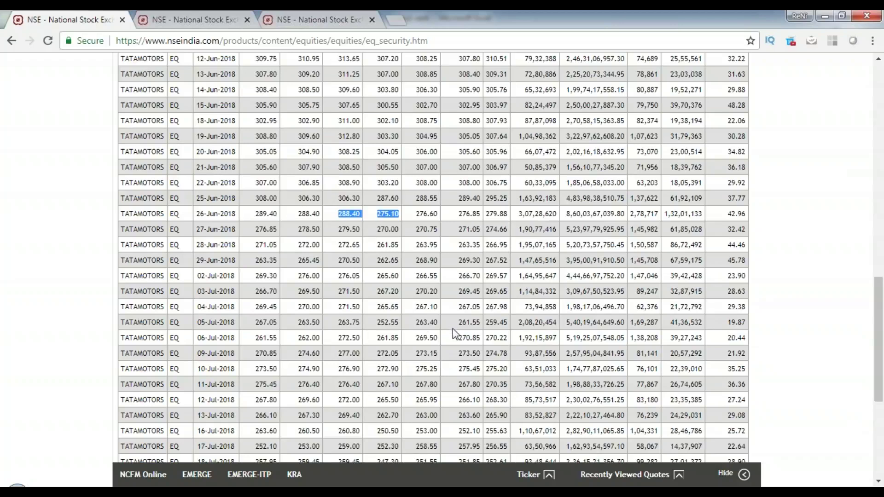
{"action": "scroll", "coordinate": [452, 328], "scroll_direction": "down", "scroll_amount": 3}
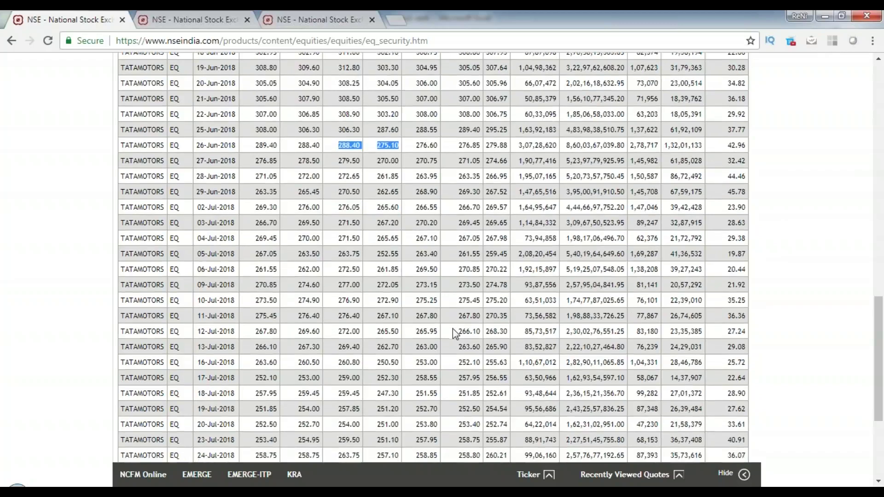
{"action": "scroll", "coordinate": [452, 328], "scroll_direction": "down", "scroll_amount": 6}
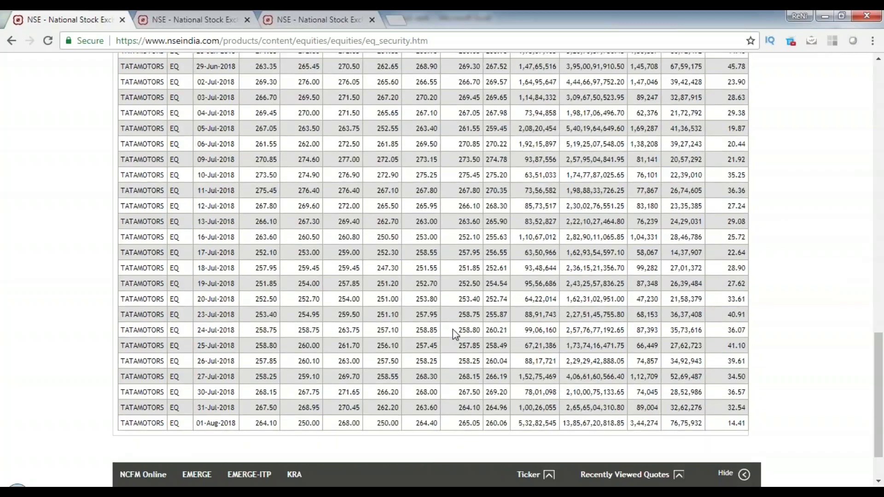
{"action": "scroll", "coordinate": [452, 330], "scroll_direction": "up", "scroll_amount": 3}
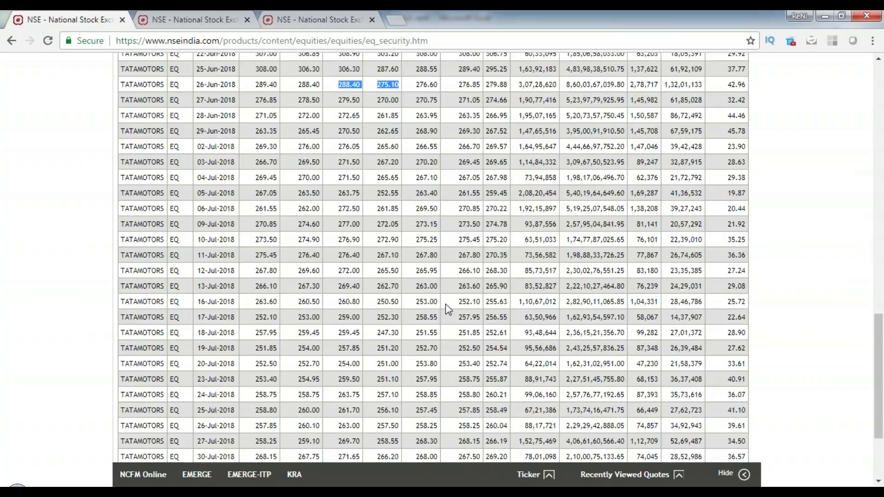
{"action": "scroll", "coordinate": [504, 392], "scroll_direction": "down", "scroll_amount": 3}
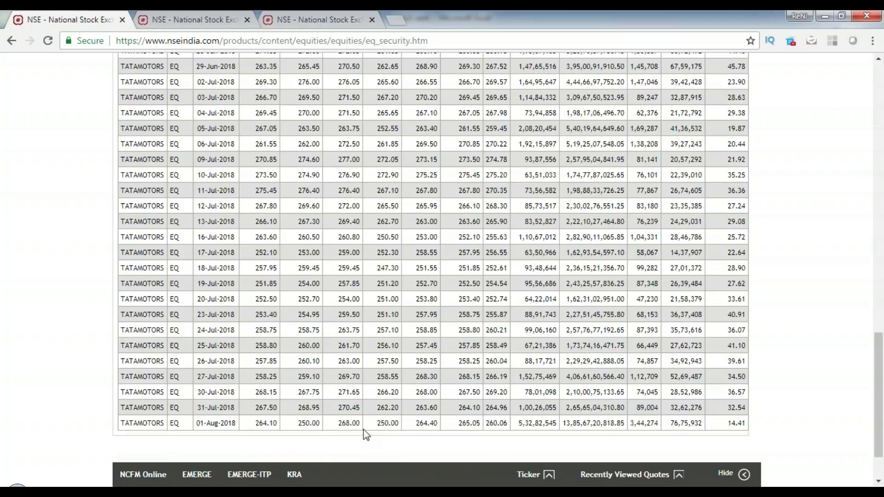
{"action": "scroll", "coordinate": [392, 425], "scroll_direction": "up", "scroll_amount": 3}
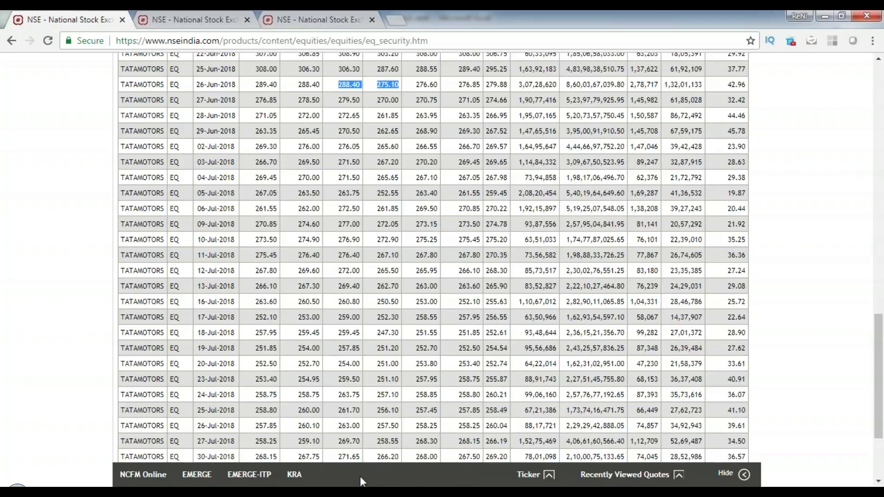
{"action": "scroll", "coordinate": [360, 476], "scroll_direction": "down", "scroll_amount": 1}
{"action": "scroll", "coordinate": [382, 451], "scroll_direction": "down", "scroll_amount": 3}
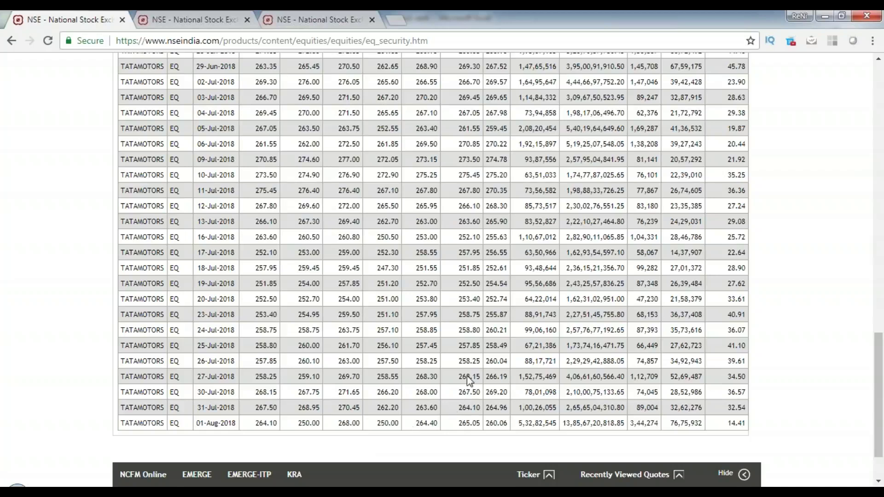
{"action": "scroll", "coordinate": [532, 237], "scroll_direction": "up", "scroll_amount": 2}
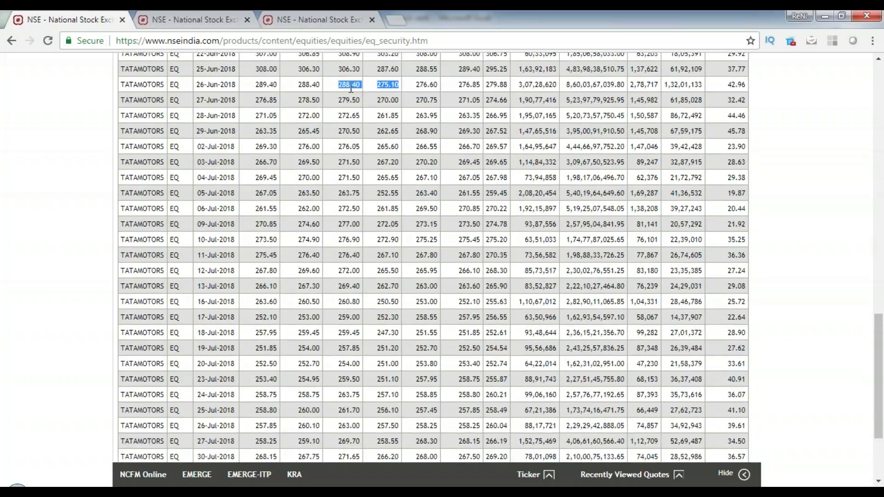
- Switch to the Pi trading terminal and add the NSE equity TATAMOTORS to the default market watch
{"action": "mouse_move", "coordinate": [419, 485]}
{"action": "left_click", "coordinate": [428, 410]}
{"action": "left_click", "coordinate": [40, 68]}
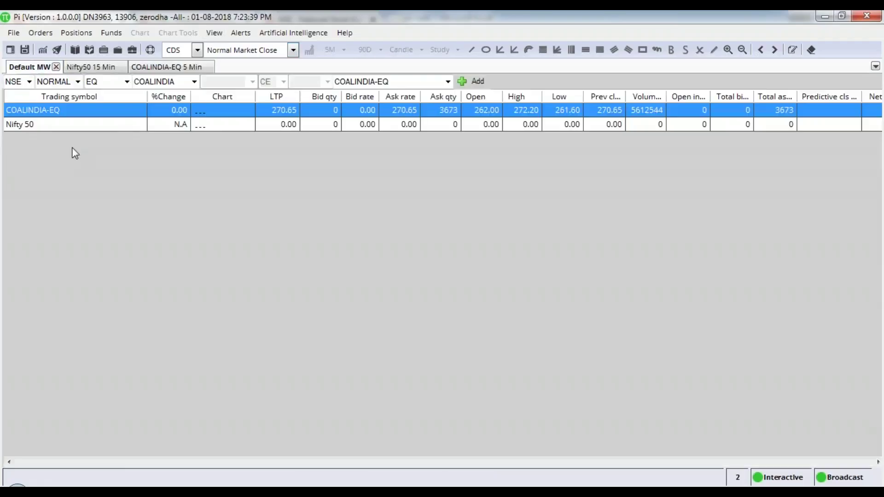
{"action": "double_click", "coordinate": [176, 82]}
{"action": "type", "text": "TATAMOTORS"}
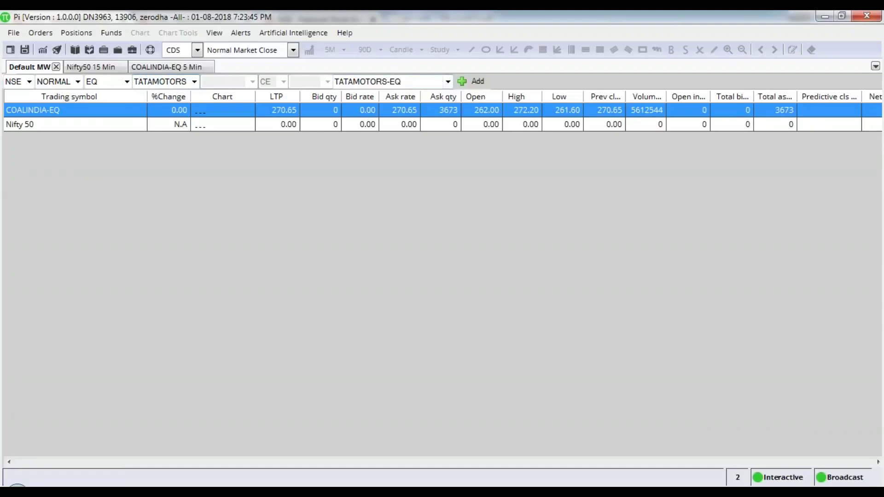
{"action": "left_click", "coordinate": [475, 82]}
- Open a 5-minute chart for TATAMOTORS-EQ from the market watch
{"action": "left_click", "coordinate": [46, 106]}
{"action": "left_click", "coordinate": [43, 50]}
{"action": "left_click", "coordinate": [524, 317]}
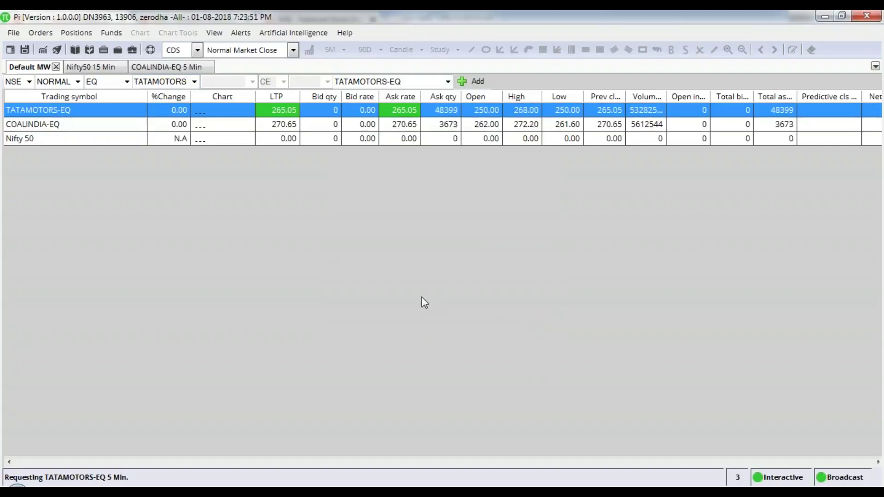
- Check the 26-Jun-2018 high in the NSE results and insert a horizontal line at 288.4 with thickness 5 on the TATAMOTORS chart
{"action": "key", "text": "alt+Tab"}
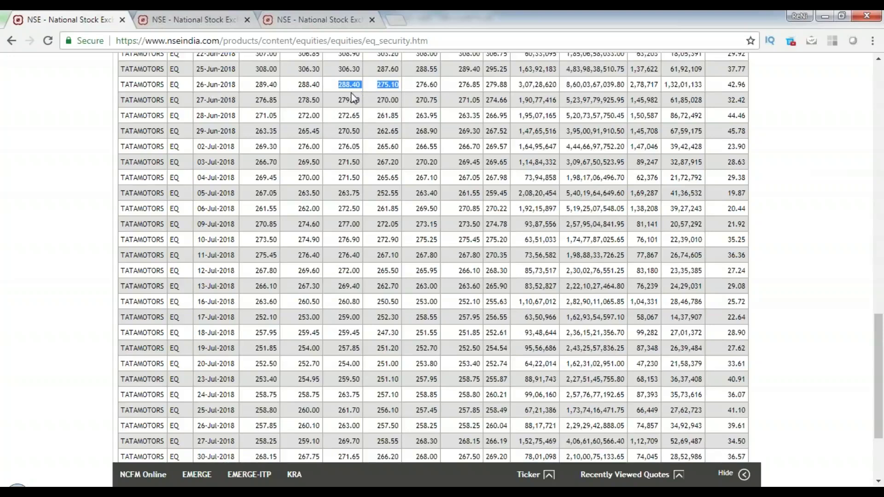
{"action": "key", "text": "alt+Tab"}
{"action": "right_click", "coordinate": [383, 151]}
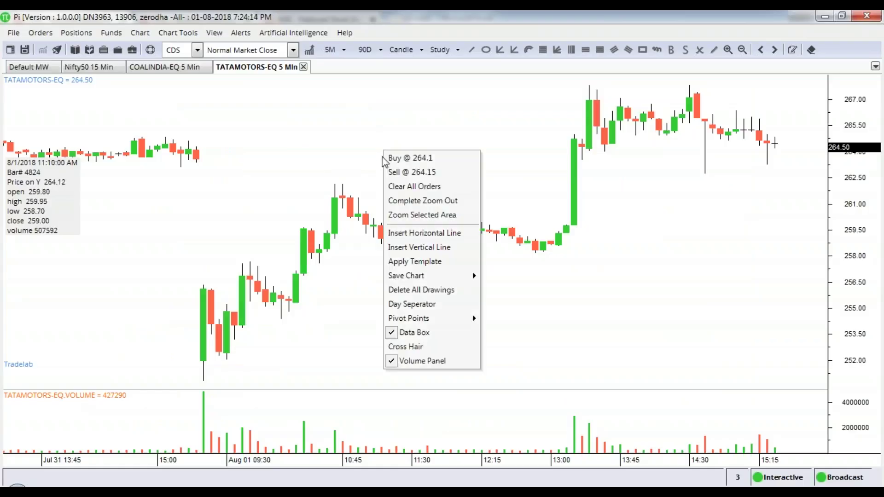
{"action": "left_click", "coordinate": [419, 233]}
{"action": "double_click", "coordinate": [438, 150]}
{"action": "left_click_drag", "start_coordinate": [476, 250], "coordinate": [514, 244]}
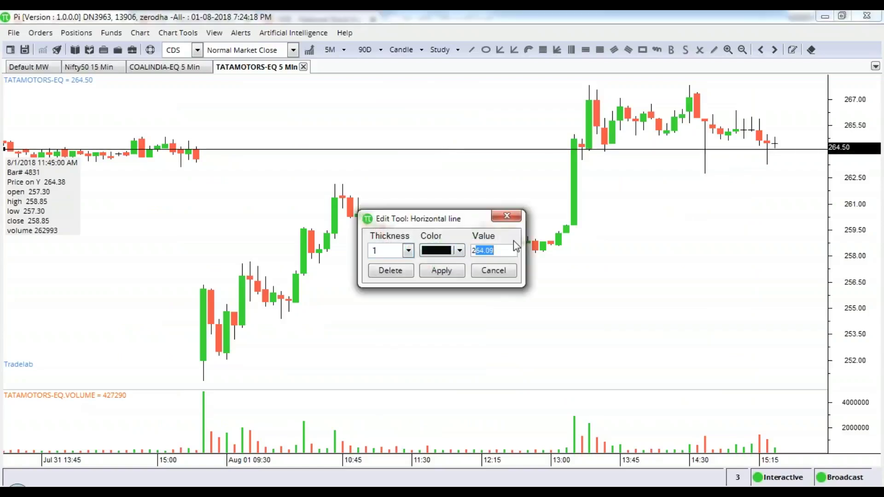
{"action": "type", "text": "88.4"}
{"action": "left_click", "coordinate": [408, 250]}
{"action": "left_click", "coordinate": [401, 321]}
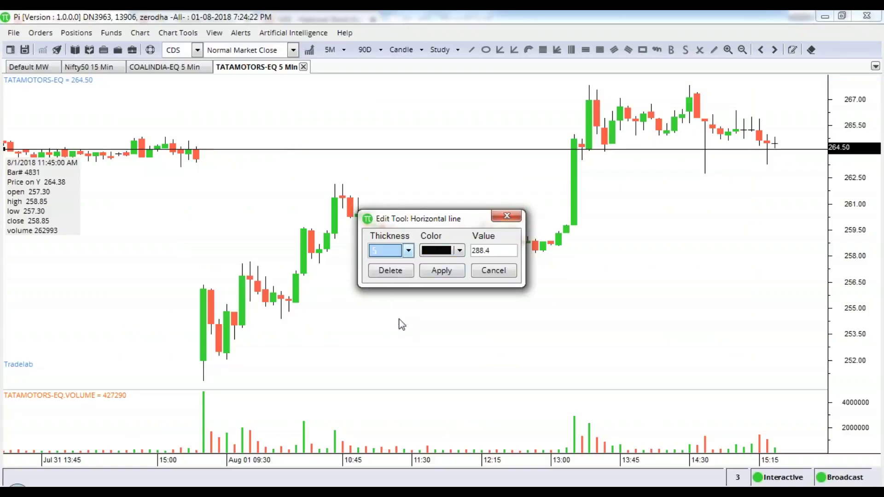
{"action": "left_click", "coordinate": [442, 270]}
- Check the 05-Jul-2018 low in the NSE results and insert a thick horizontal line at 252.55 on the TATAMOTORS chart
{"action": "key", "text": "alt+Tab"}
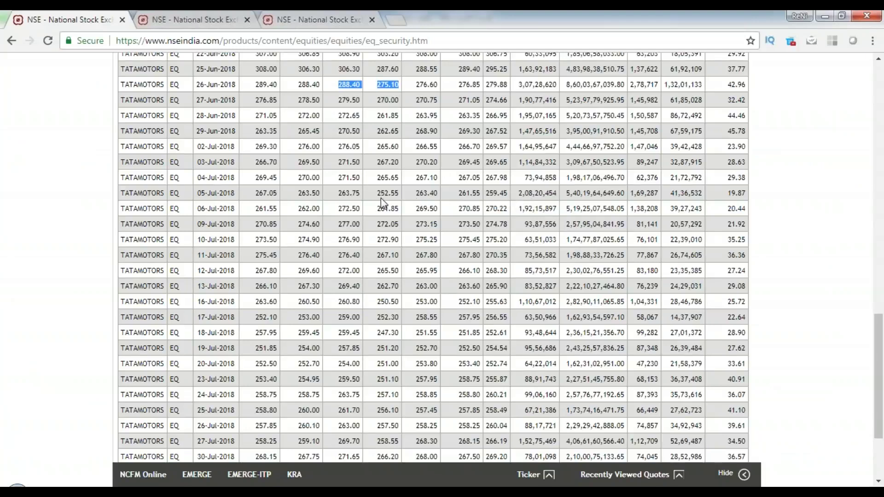
{"action": "key", "text": "alt+Tab"}
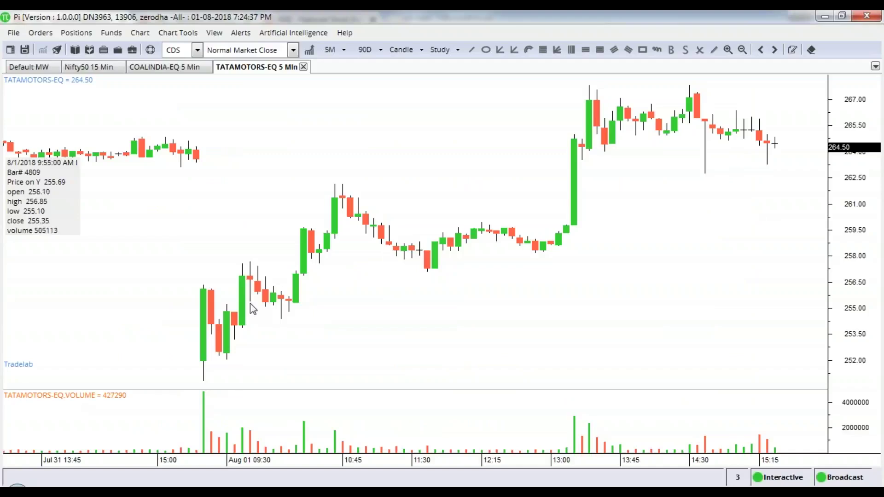
{"action": "right_click", "coordinate": [181, 276]}
{"action": "left_click", "coordinate": [237, 140]}
{"action": "double_click", "coordinate": [347, 276]}
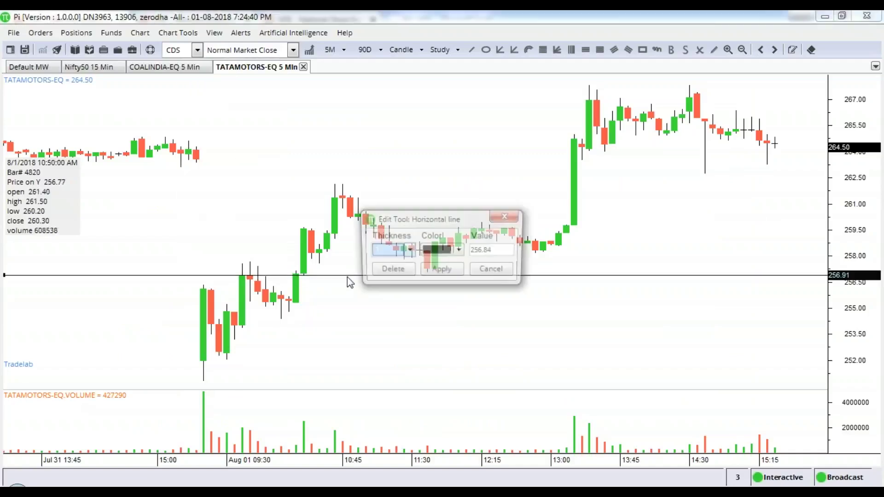
{"action": "left_click_drag", "start_coordinate": [475, 251], "coordinate": [509, 251]}
{"action": "type", "text": "52."}
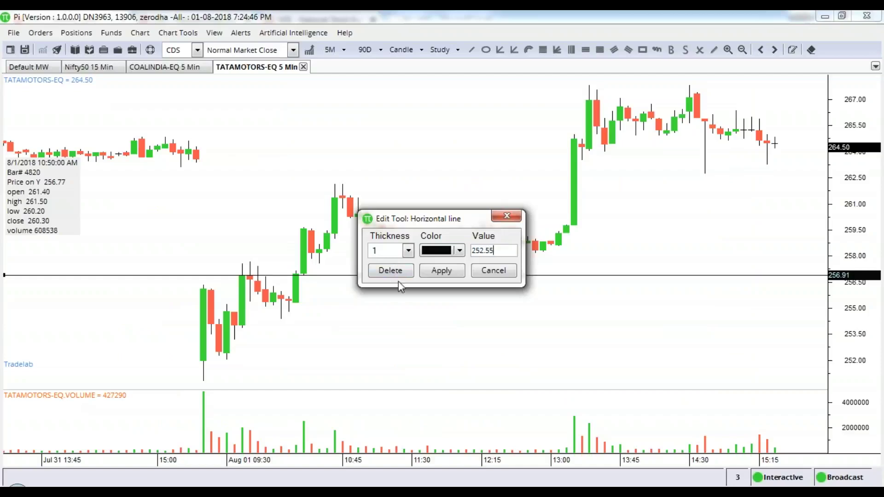
{"action": "left_click", "coordinate": [408, 251]}
{"action": "left_click", "coordinate": [391, 318]}
{"action": "left_click", "coordinate": [444, 272]}
- Examine how the TATAMOTORS price moved around the two horizontal lines from late June to 01-Aug-2018
{"action": "scroll", "coordinate": [407, 305], "scroll_direction": "down", "scroll_amount": 3}
{"action": "scroll", "coordinate": [407, 305], "scroll_direction": "down", "scroll_amount": 1}
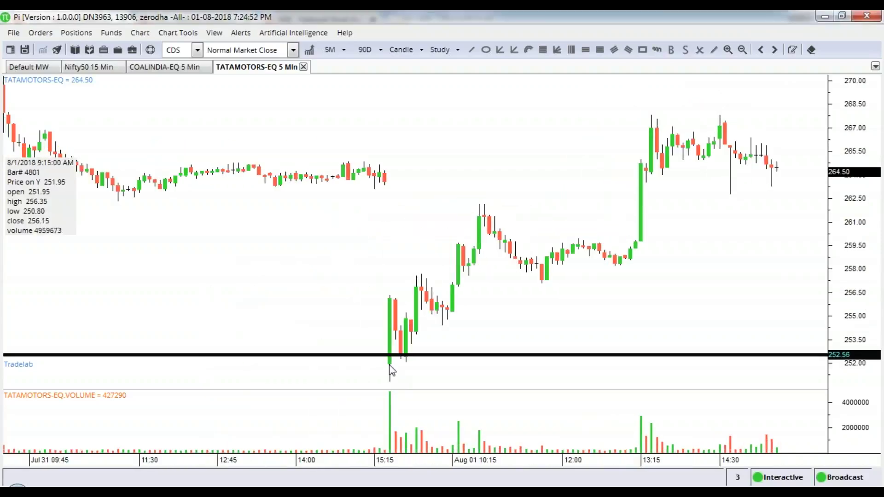
{"action": "left_click", "coordinate": [27, 69]}
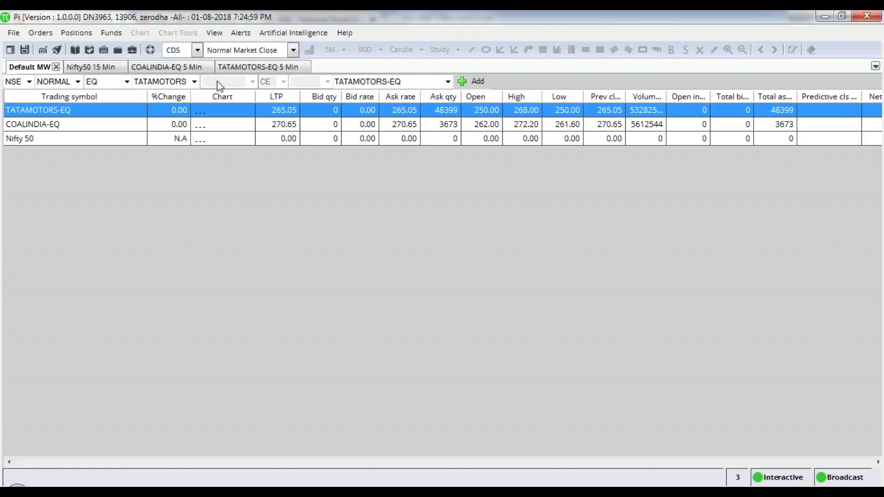
{"action": "left_click", "coordinate": [269, 68]}
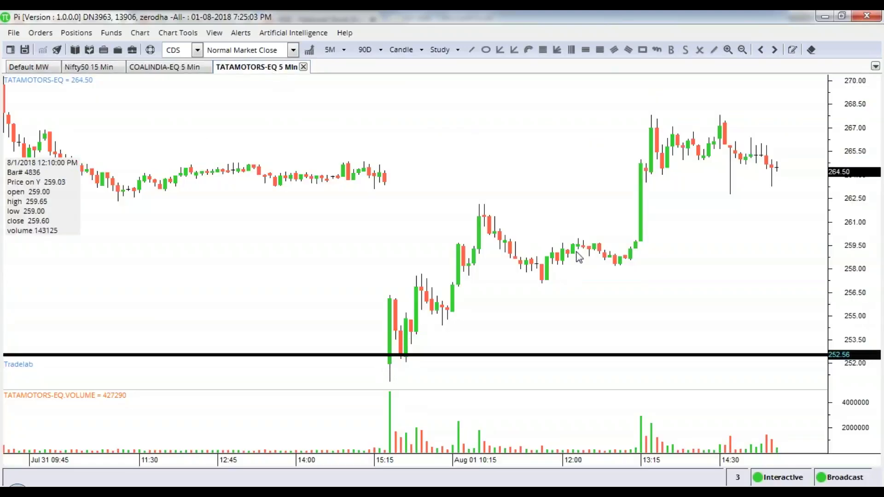
{"action": "scroll", "coordinate": [691, 184], "scroll_direction": "down", "scroll_amount": 1}
{"action": "scroll", "coordinate": [696, 182], "scroll_direction": "down", "scroll_amount": 5}
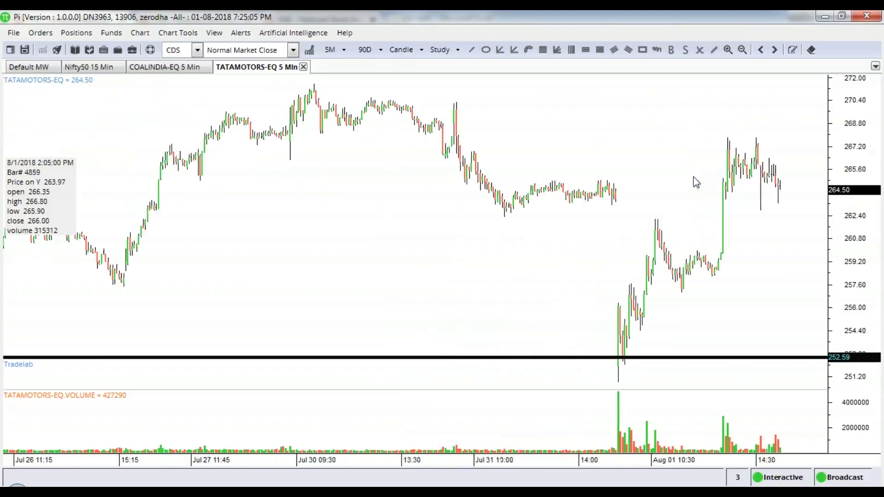
{"action": "scroll", "coordinate": [710, 187], "scroll_direction": "down", "scroll_amount": 5}
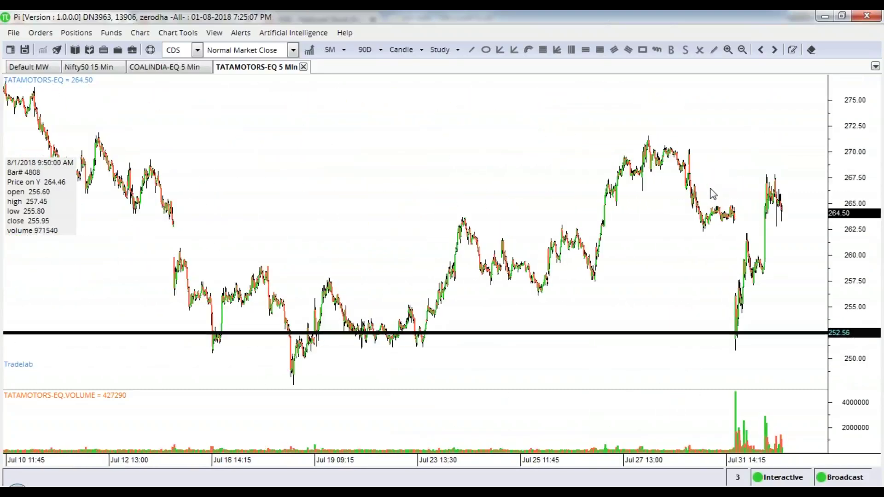
{"action": "scroll", "coordinate": [717, 205], "scroll_direction": "down", "scroll_amount": 4}
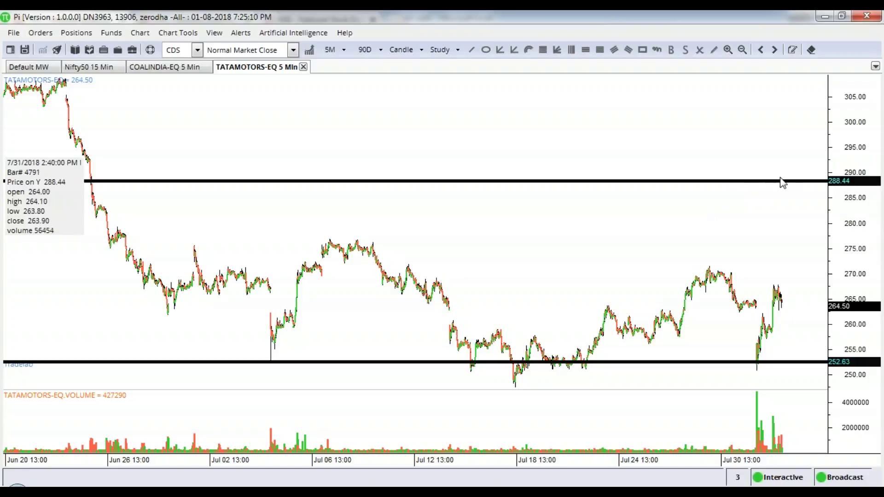
{"action": "scroll", "coordinate": [732, 151], "scroll_direction": "up", "scroll_amount": 5}
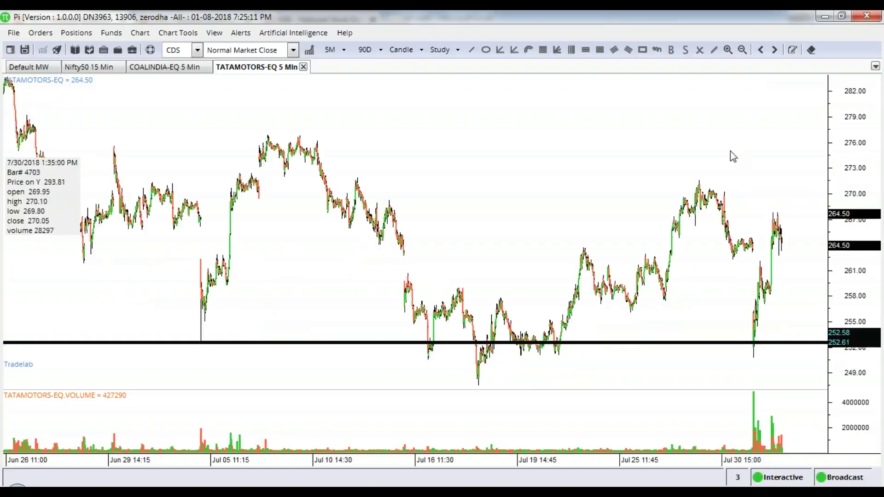
{"action": "scroll", "coordinate": [731, 162], "scroll_direction": "up", "scroll_amount": 5}
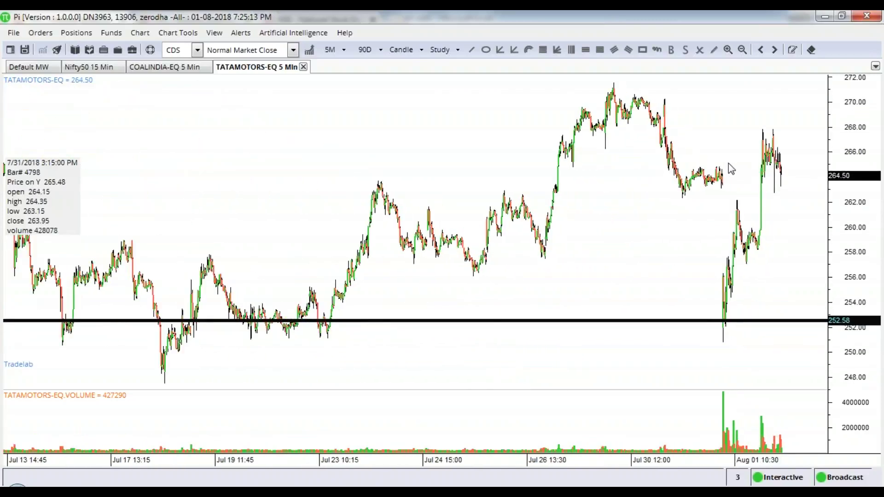
{"action": "scroll", "coordinate": [731, 171], "scroll_direction": "up", "scroll_amount": 5}
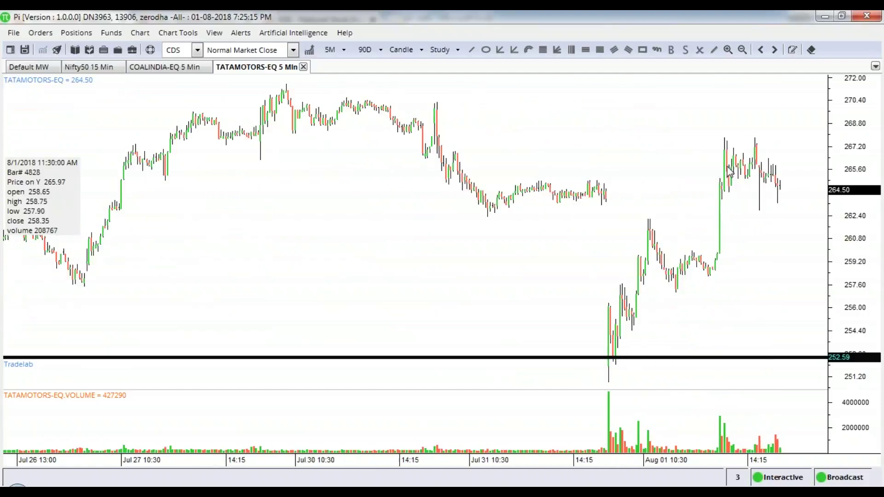
{"action": "scroll", "coordinate": [731, 179], "scroll_direction": "up", "scroll_amount": 5}
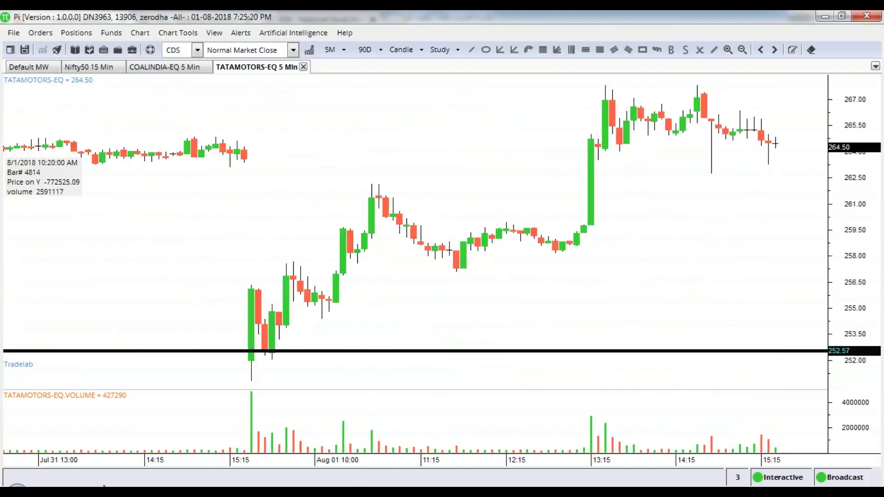
- Switch to the NSE archives page in the browser and set the TATAMOTORS period's start date to 26-06-2018
{"action": "left_click", "coordinate": [85, 485]}
{"action": "scroll", "coordinate": [540, 180], "scroll_direction": "up", "scroll_amount": 3}
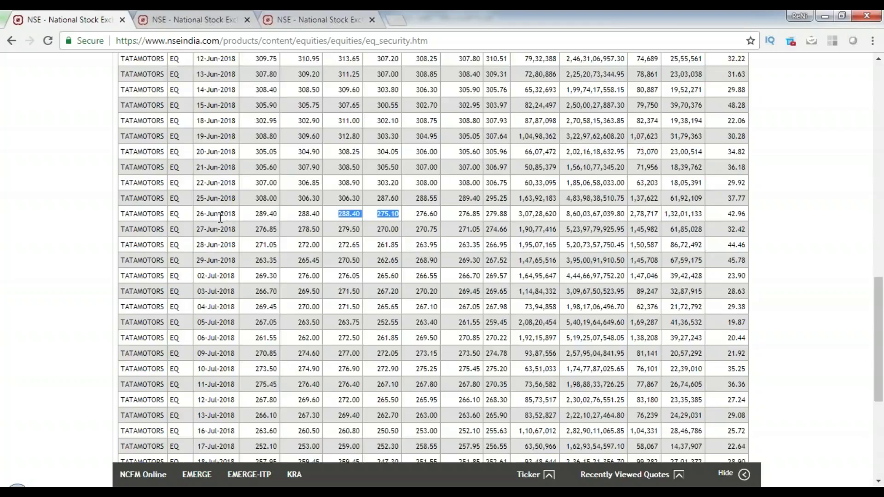
{"action": "scroll", "coordinate": [244, 220], "scroll_direction": "up", "scroll_amount": 15}
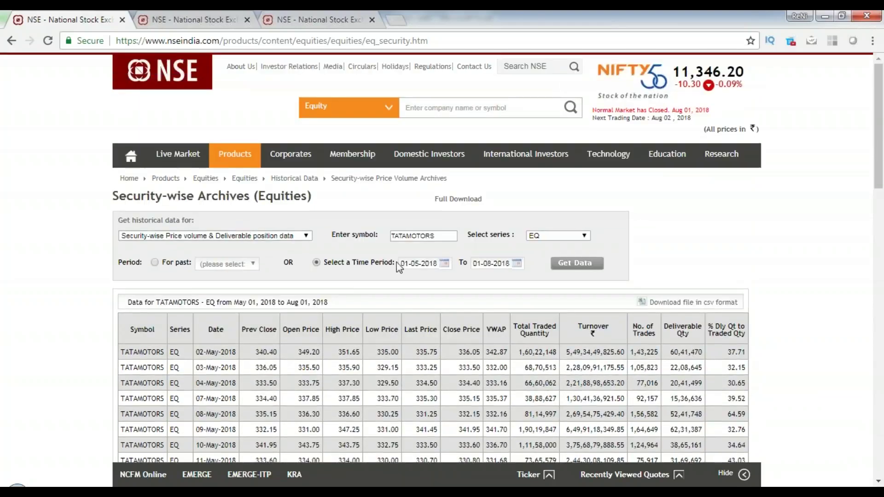
{"action": "left_click", "coordinate": [422, 264]}
{"action": "left_click", "coordinate": [512, 280]}
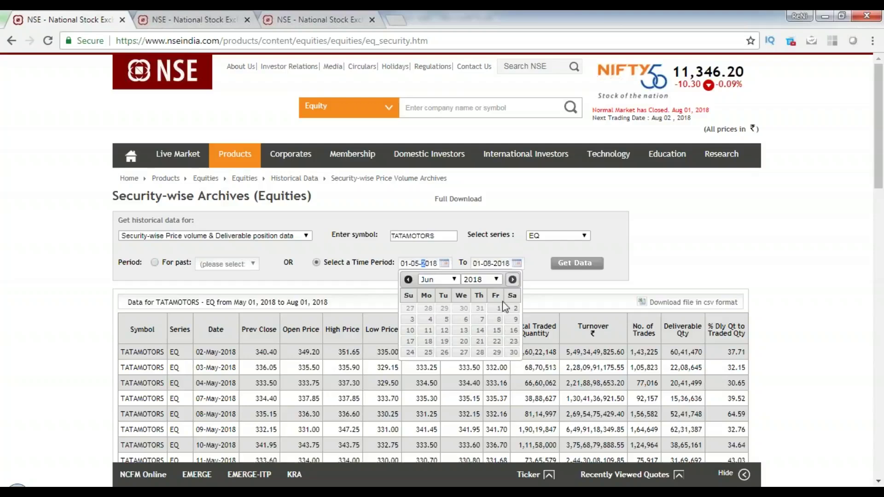
{"action": "left_click", "coordinate": [443, 354]}
- Check the high-volume dates in the results, set the end date to 05-07-2018, and retrieve the TATAMOTORS data
{"action": "scroll", "coordinate": [569, 287], "scroll_direction": "down", "scroll_amount": 3}
{"action": "scroll", "coordinate": [569, 290], "scroll_direction": "down", "scroll_amount": 15}
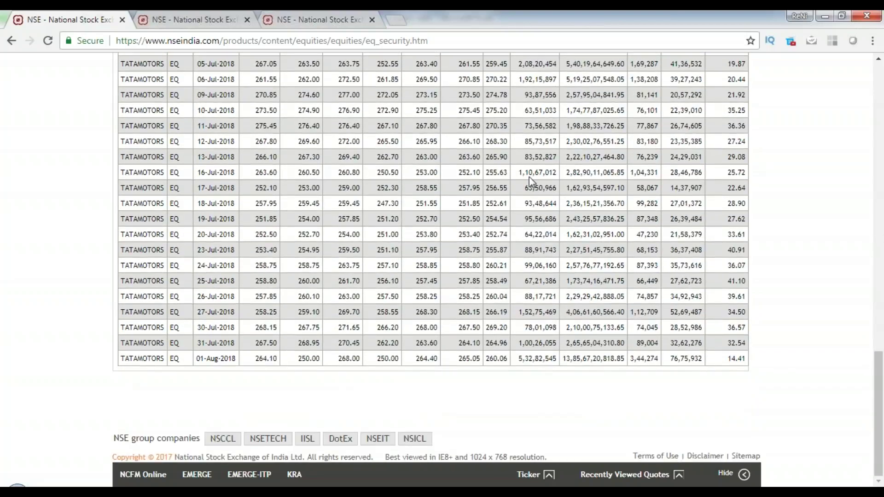
{"action": "scroll", "coordinate": [536, 110], "scroll_direction": "up", "scroll_amount": 1}
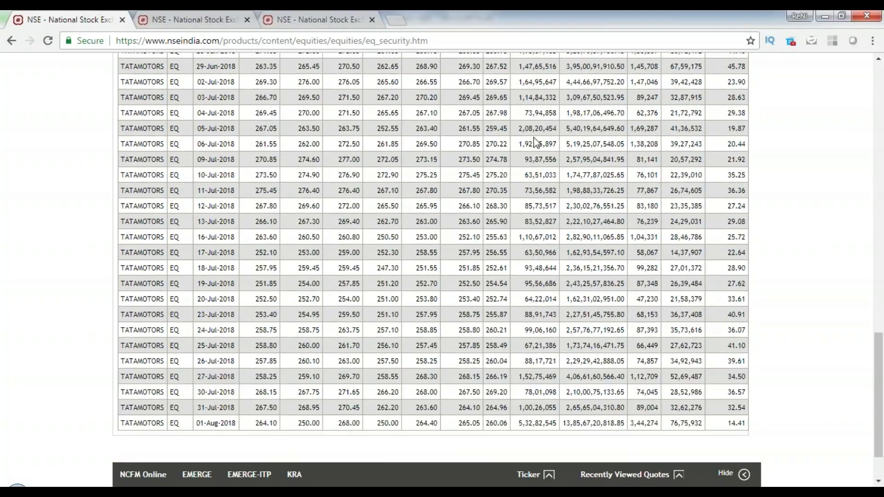
{"action": "scroll", "coordinate": [549, 184], "scroll_direction": "up", "scroll_amount": 20}
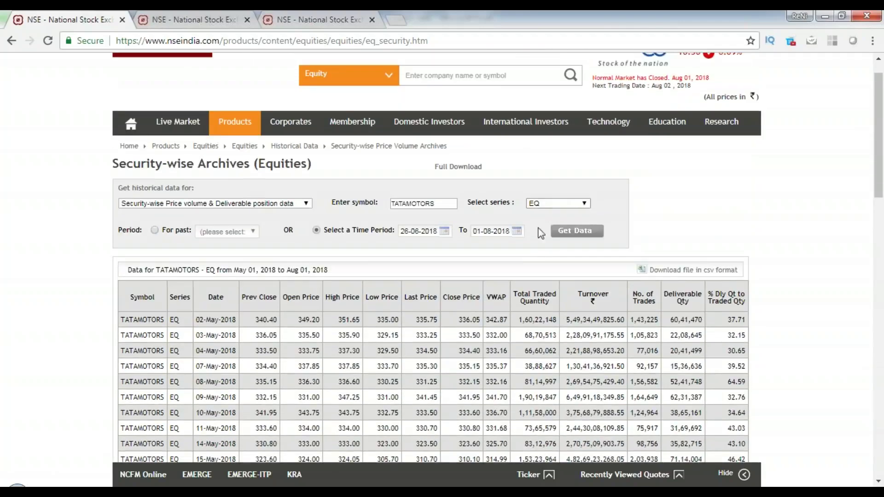
{"action": "left_click", "coordinate": [475, 232]}
{"action": "left_click", "coordinate": [480, 247]}
{"action": "left_click", "coordinate": [554, 276]}
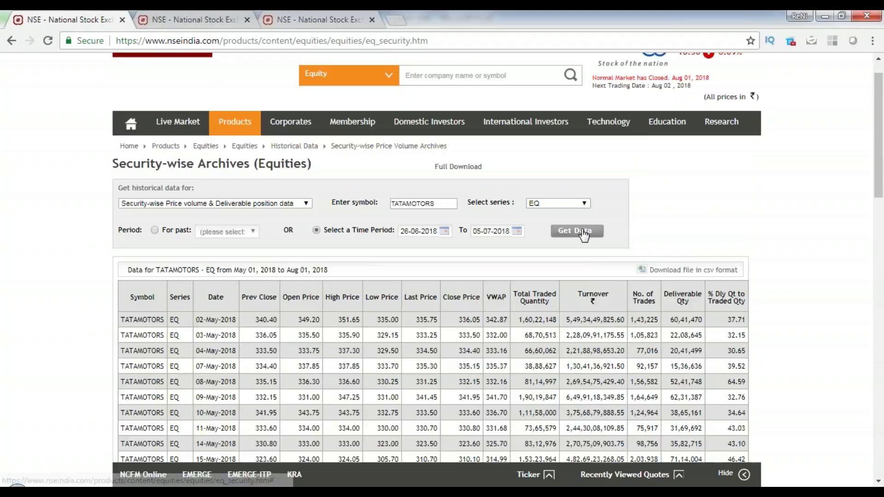
{"action": "left_click", "coordinate": [573, 231]}
{"action": "scroll", "coordinate": [545, 286], "scroll_direction": "down", "scroll_amount": 1}
{"action": "scroll", "coordinate": [528, 293], "scroll_direction": "down", "scroll_amount": 1}
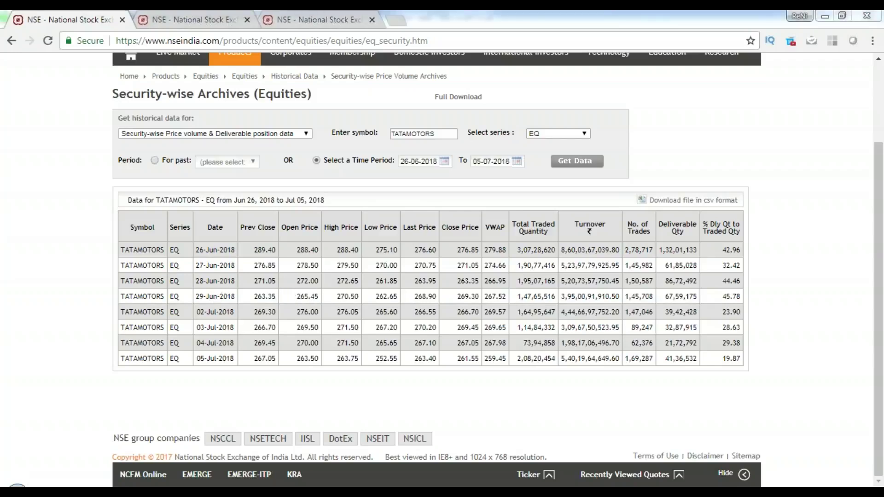
- Switch to Pi and examine the TATAMOTORS 5-minute chart between 26-Jun and 05-Jul-2018 for the highest-volume candles
{"action": "key", "text": "alt+Tab"}
{"action": "scroll", "coordinate": [280, 221], "scroll_direction": "up", "scroll_amount": 5}
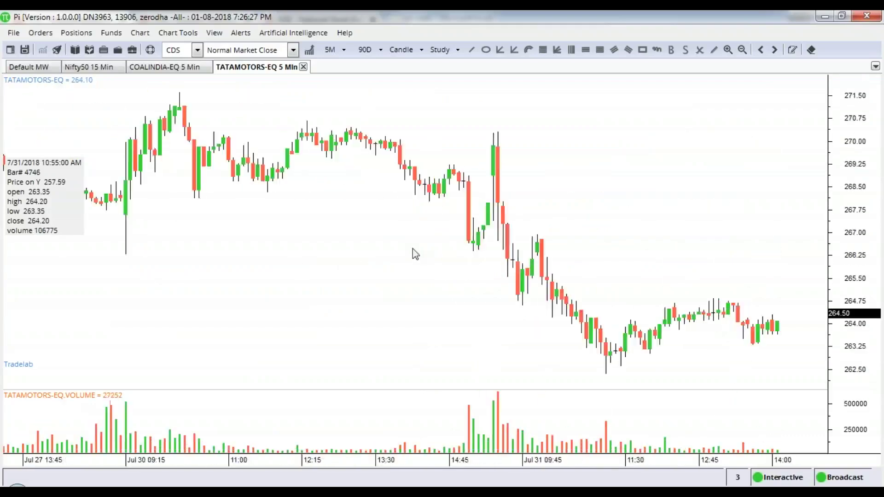
{"action": "scroll", "coordinate": [364, 255], "scroll_direction": "down", "scroll_amount": 8}
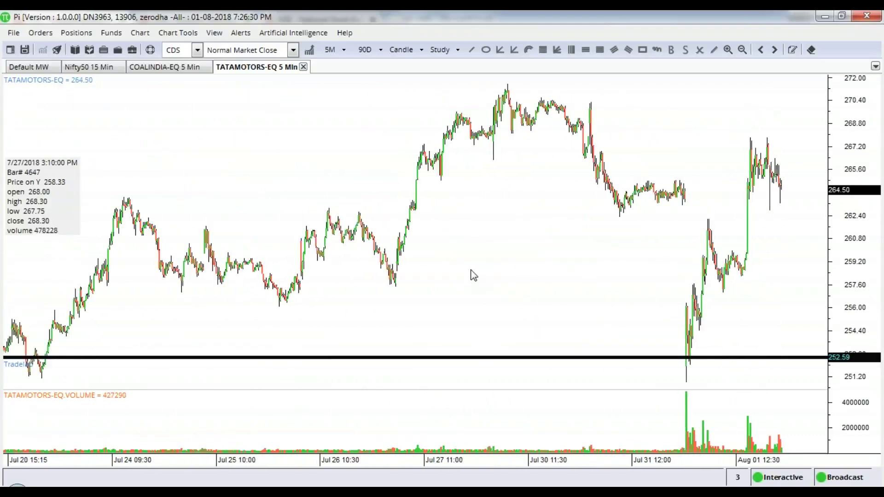
{"action": "scroll", "coordinate": [475, 278], "scroll_direction": "down", "scroll_amount": 2}
{"action": "left_click_drag", "start_coordinate": [361, 230], "coordinate": [777, 189]}
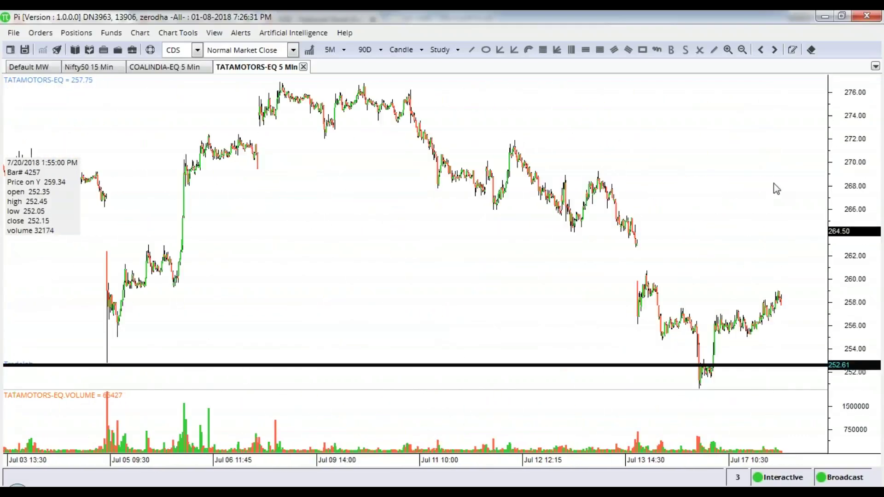
{"action": "left_click_drag", "start_coordinate": [264, 220], "coordinate": [677, 223]}
{"action": "left_click_drag", "start_coordinate": [407, 276], "coordinate": [81, 286]}
{"action": "left_click_drag", "start_coordinate": [193, 181], "coordinate": [409, 180]}
{"action": "scroll", "coordinate": [410, 180], "scroll_direction": "up", "scroll_amount": 5}
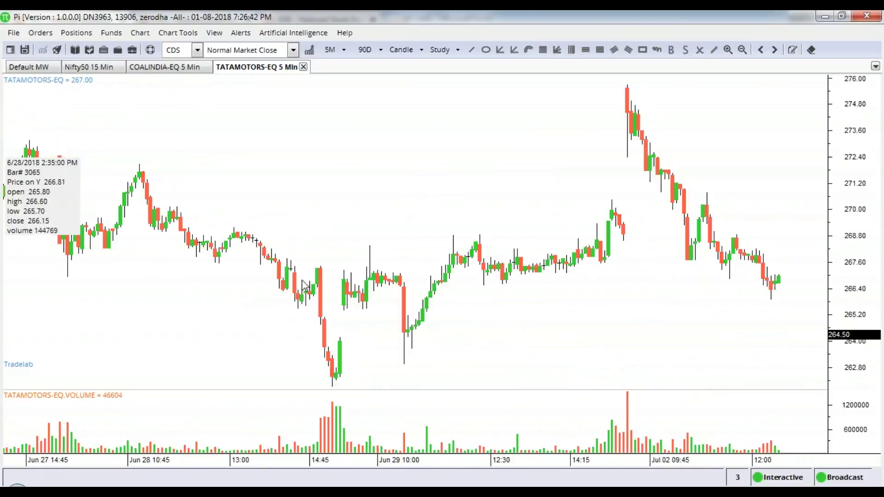
{"action": "scroll", "coordinate": [305, 202], "scroll_direction": "up", "scroll_amount": 4}
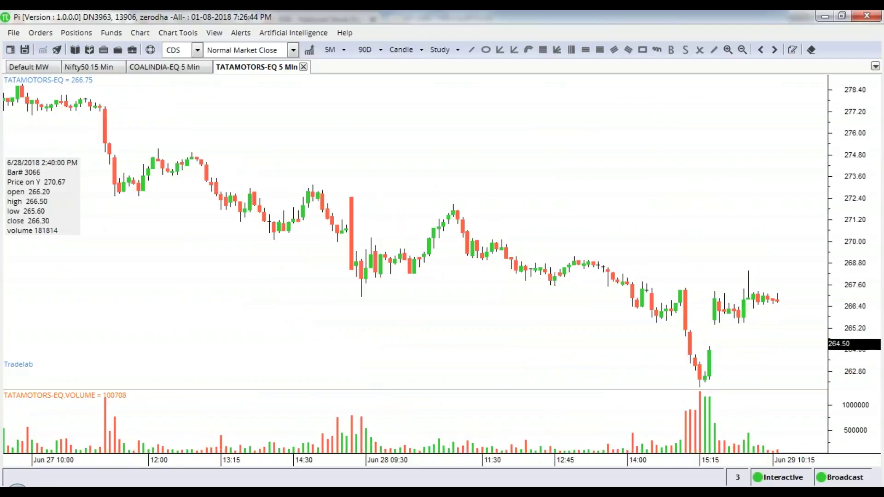
{"action": "scroll", "coordinate": [442, 200], "scroll_direction": "up", "scroll_amount": 4}
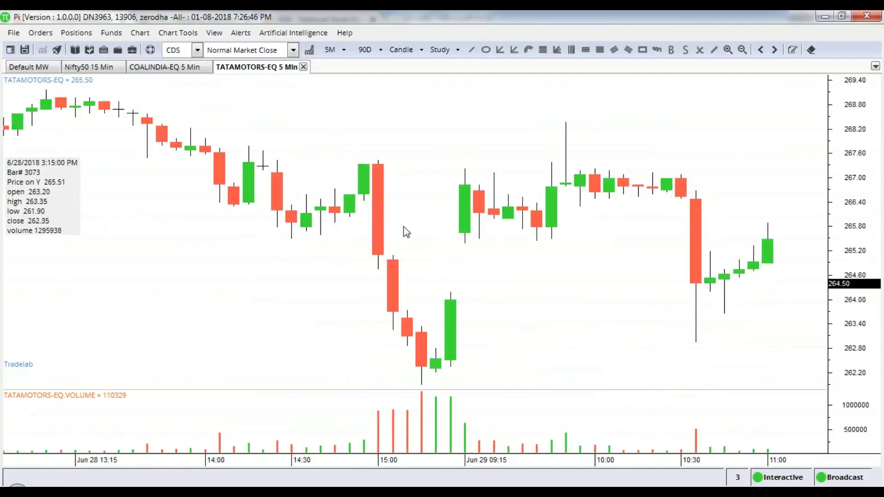
- Insert horizontal lines at the high and low of the 28-Jun-2018 15:15 candle, at about 263.37 and 261.95
{"action": "scroll", "coordinate": [389, 227], "scroll_direction": "down", "scroll_amount": 6}
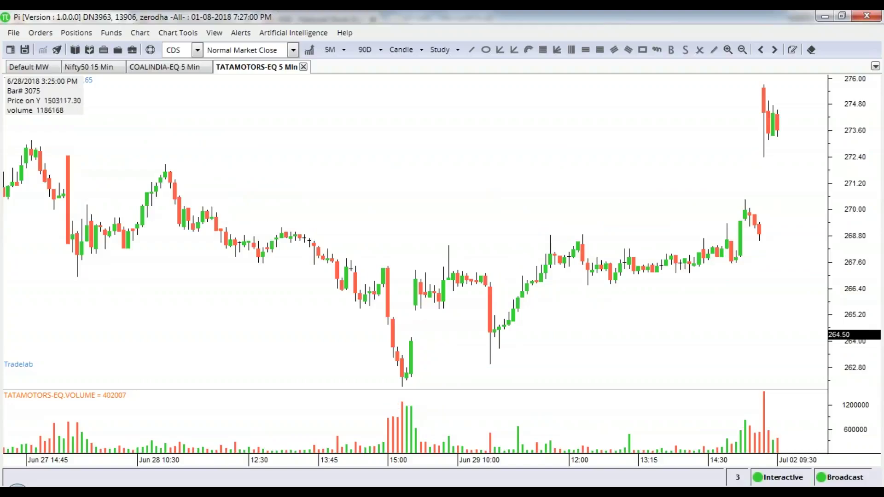
{"action": "scroll", "coordinate": [408, 401], "scroll_direction": "up", "scroll_amount": 3}
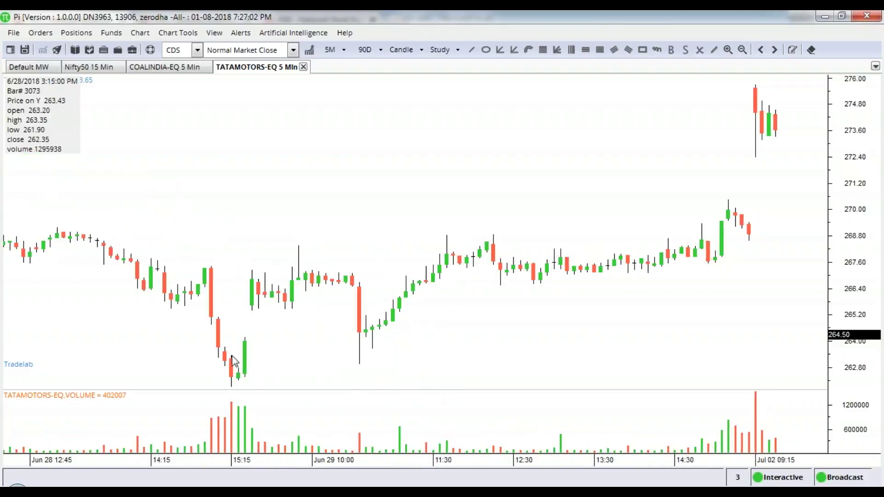
{"action": "right_click", "coordinate": [231, 355]}
{"action": "left_click", "coordinate": [283, 225]}
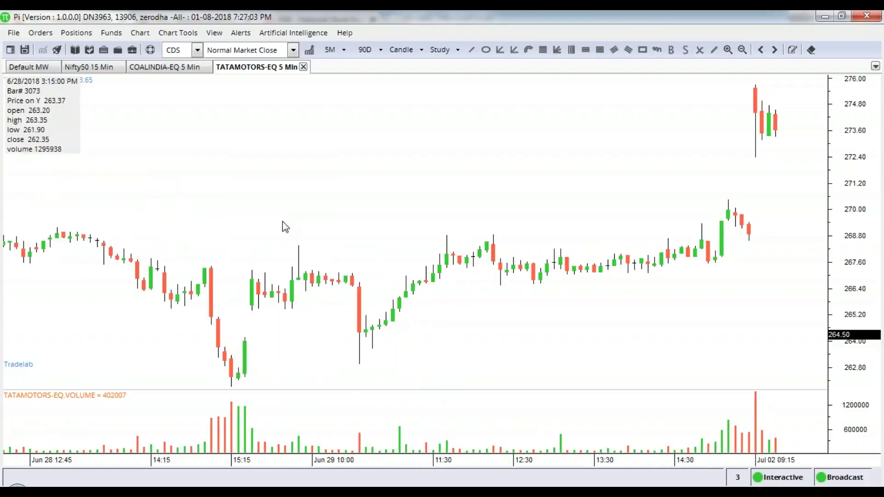
{"action": "right_click", "coordinate": [231, 386]}
{"action": "left_click", "coordinate": [288, 255]}
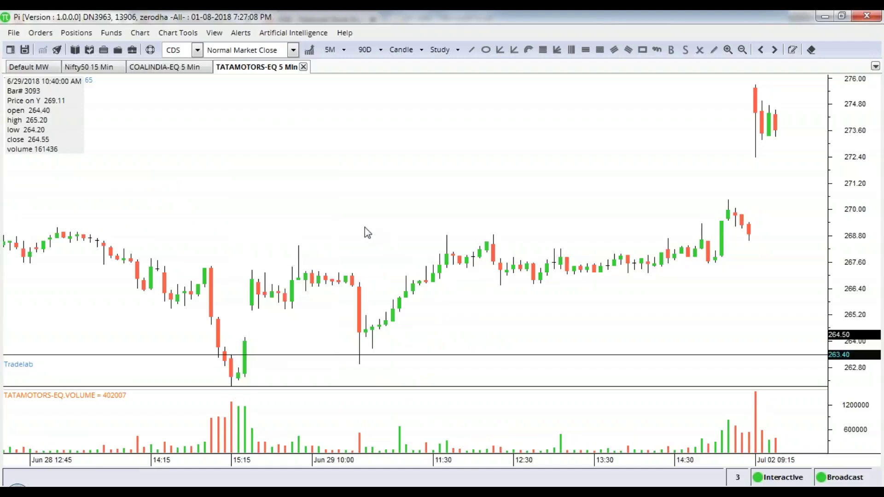
- Change the color of the horizontal line at the 28-Jun-2018 15:15 candle's high to blue
{"action": "scroll", "coordinate": [366, 229], "scroll_direction": "down", "scroll_amount": 3}
{"action": "scroll", "coordinate": [368, 231], "scroll_direction": "down", "scroll_amount": 2}
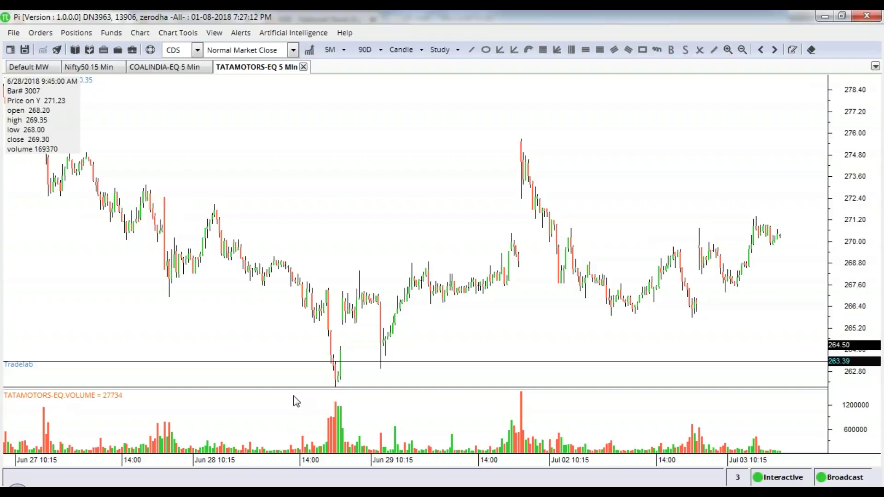
{"action": "double_click", "coordinate": [296, 361]}
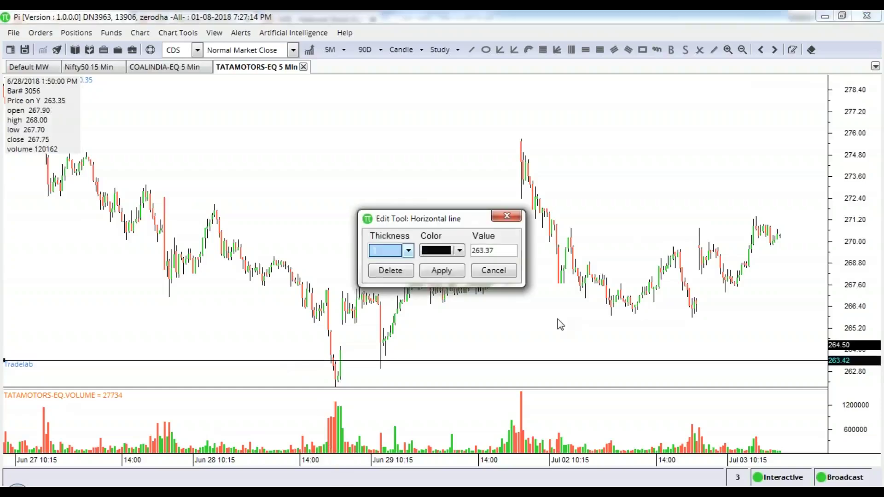
{"action": "left_click", "coordinate": [460, 251]}
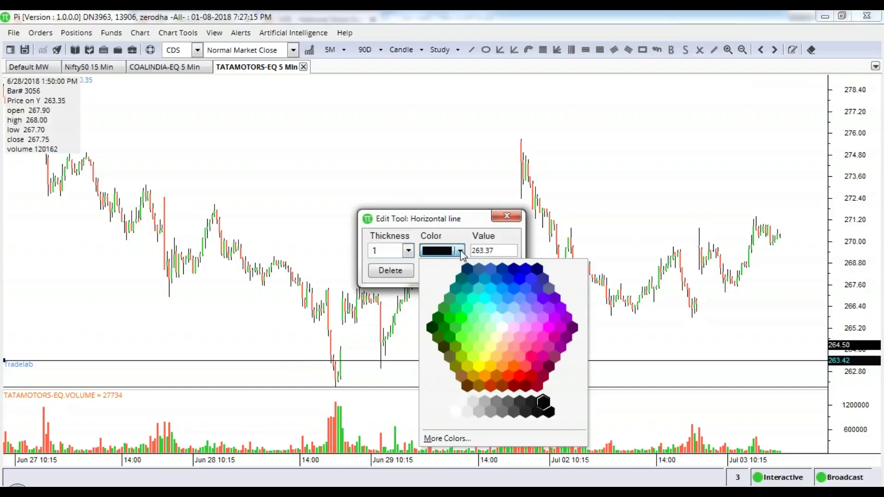
{"action": "left_click", "coordinate": [511, 279]}
{"action": "left_click", "coordinate": [441, 271]}
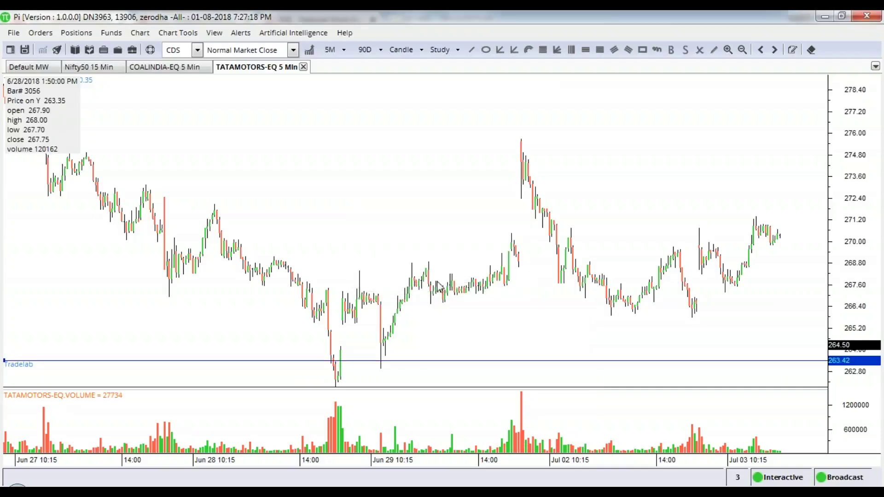
- Change the color of the horizontal line at the 28-Jun-2018 15:15 candle's low to blue
{"action": "double_click", "coordinate": [427, 386]}
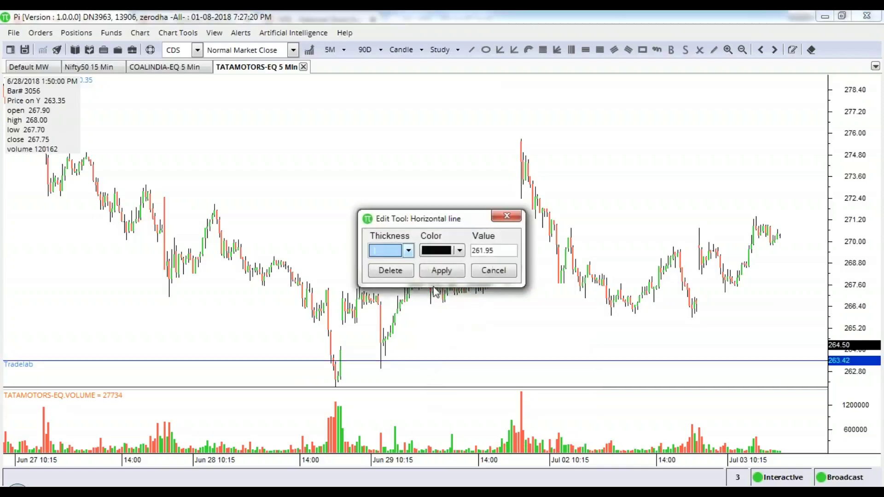
{"action": "left_click", "coordinate": [460, 252]}
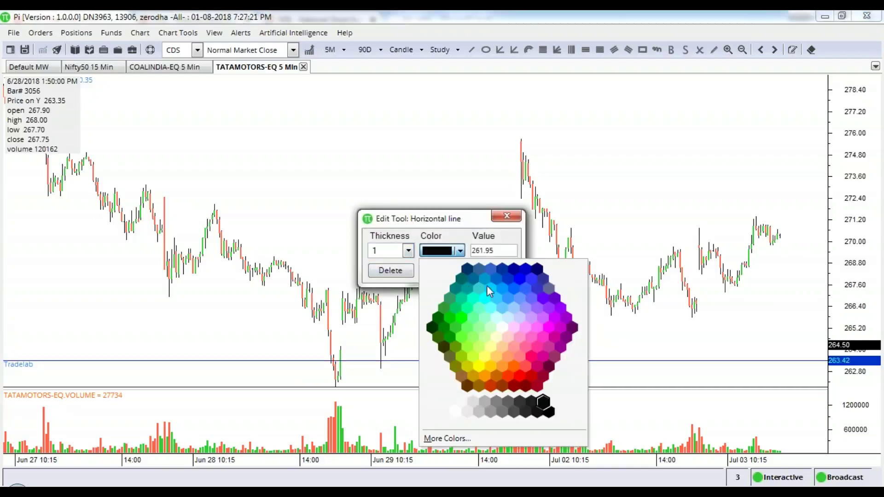
{"action": "left_click", "coordinate": [508, 278]}
{"action": "left_click", "coordinate": [441, 271]}
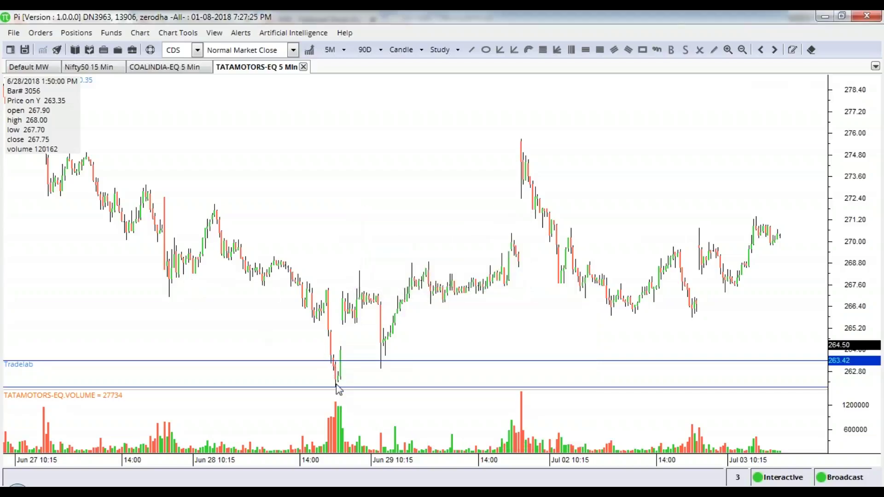
- Insert a horizontal line at about 272.45, at the top of the tall red opening candle on 28-Jun-2018
{"action": "right_click", "coordinate": [167, 202]}
{"action": "left_click", "coordinate": [212, 282]}
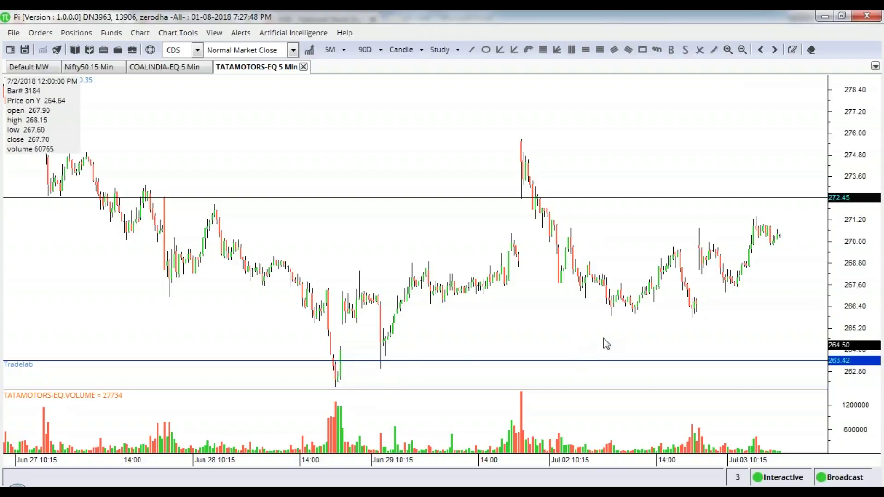
- Examine how the TATAMOTORS price reacted at the two blue lines and the thick black line through 01-Aug-2018
{"action": "scroll", "coordinate": [602, 343], "scroll_direction": "down", "scroll_amount": 3}
{"action": "left_click_drag", "start_coordinate": [735, 135], "coordinate": [267, 99]}
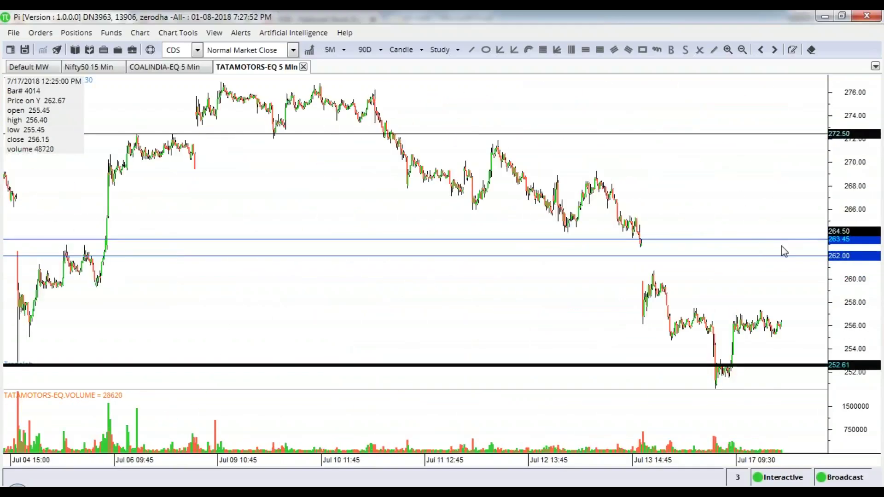
{"action": "left_click_drag", "start_coordinate": [700, 184], "coordinate": [301, 182]}
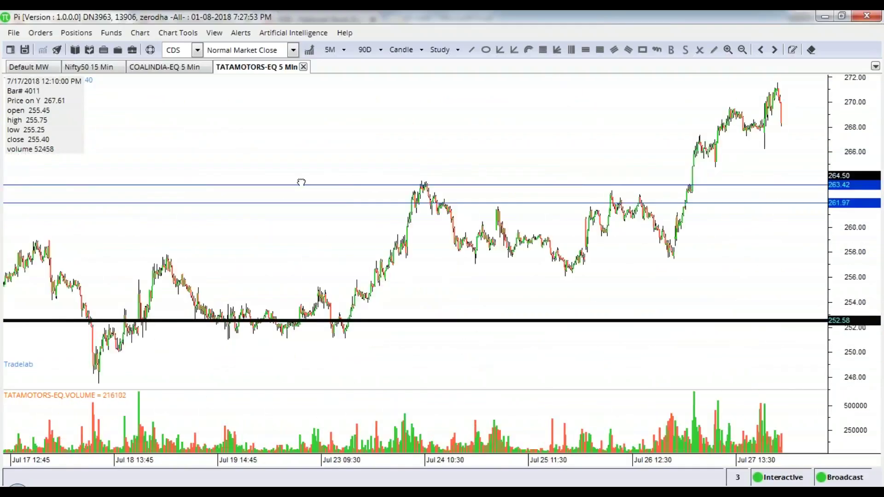
{"action": "left_click_drag", "start_coordinate": [754, 280], "coordinate": [519, 278]}
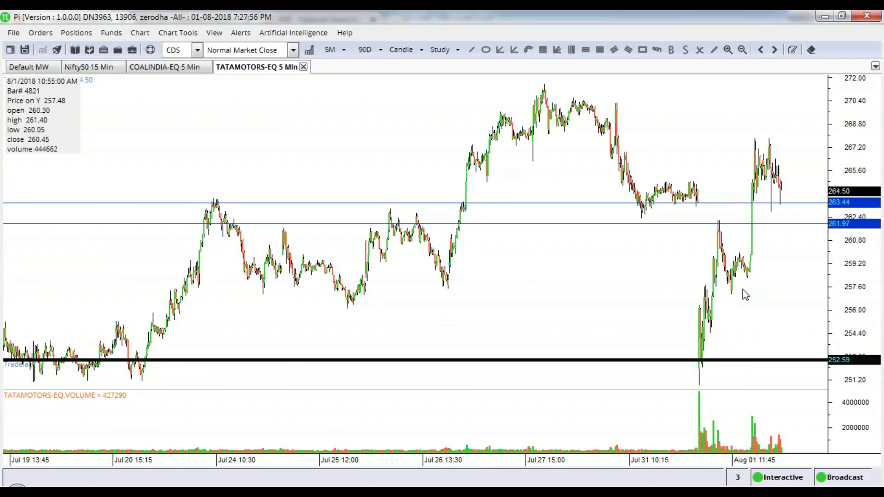
{"action": "scroll", "coordinate": [746, 295], "scroll_direction": "up", "scroll_amount": 5}
{"action": "scroll", "coordinate": [748, 297], "scroll_direction": "up", "scroll_amount": 5}
{"action": "scroll", "coordinate": [744, 296], "scroll_direction": "up", "scroll_amount": 4}
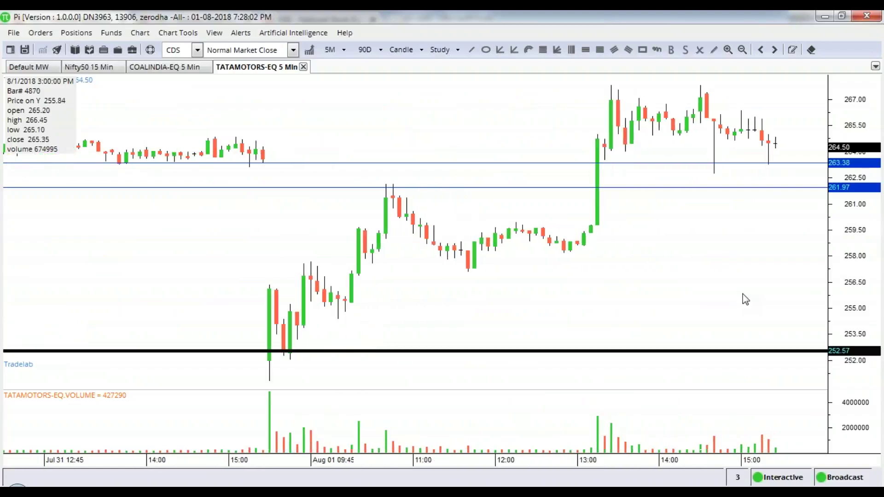
{"action": "scroll", "coordinate": [746, 300], "scroll_direction": "up", "scroll_amount": 1}
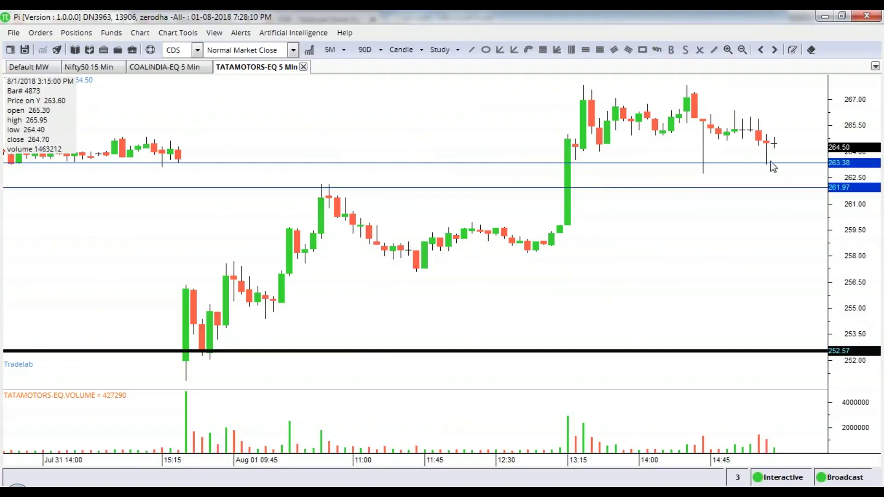
{"action": "scroll", "coordinate": [743, 240], "scroll_direction": "down", "scroll_amount": 2}
{"action": "scroll", "coordinate": [744, 242], "scroll_direction": "down", "scroll_amount": 4}
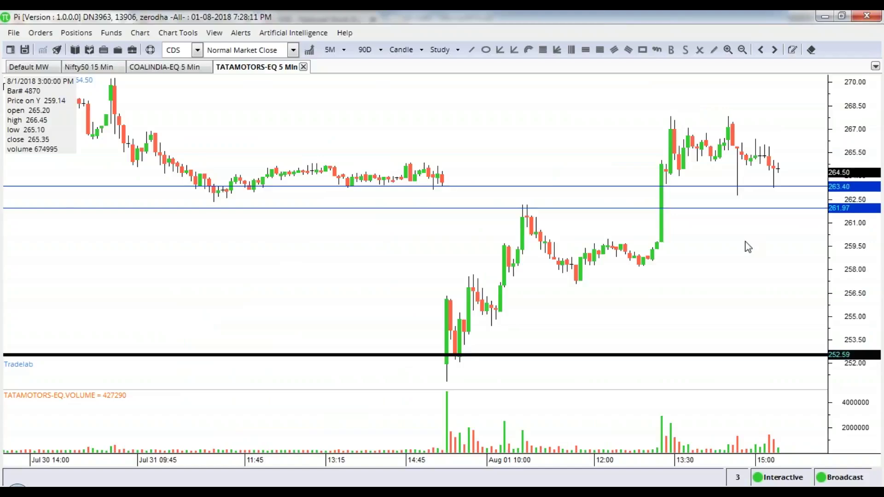
{"action": "scroll", "coordinate": [756, 281], "scroll_direction": "down", "scroll_amount": 5}
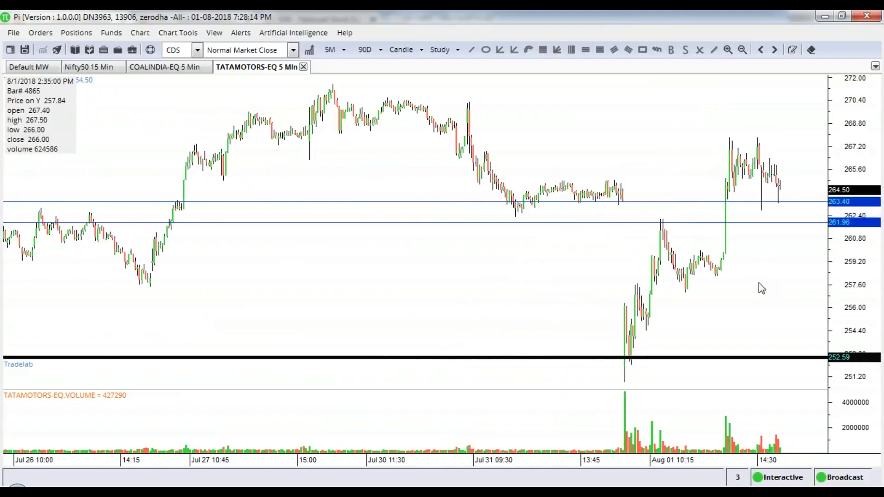
{"action": "scroll", "coordinate": [763, 287], "scroll_direction": "down", "scroll_amount": 2}
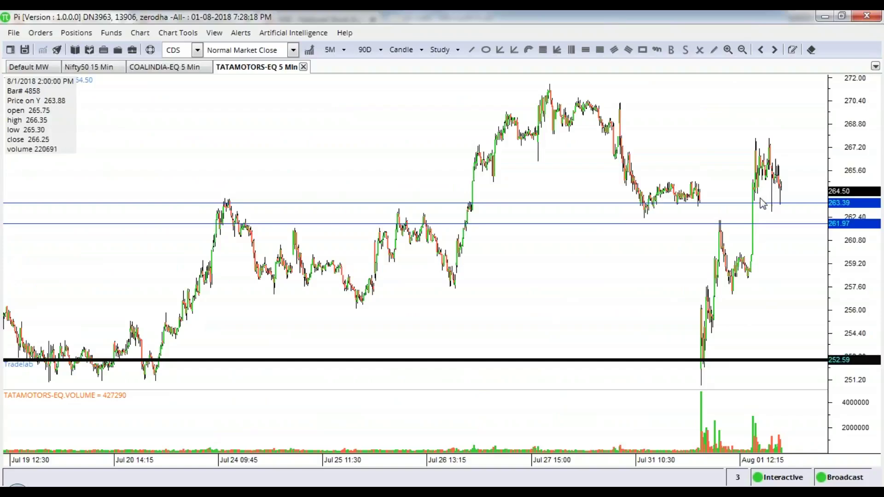
{"action": "scroll", "coordinate": [780, 223], "scroll_direction": "down", "scroll_amount": 5}
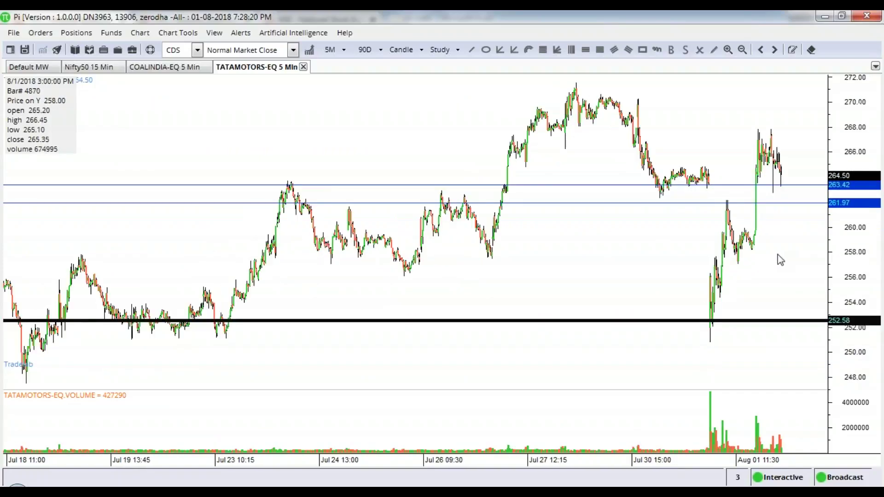
- Examine the 01-Aug-2018 candles and volume bars on the TATAMOTORS 5-minute chart against the marked price lines
{"action": "scroll", "coordinate": [771, 109], "scroll_direction": "down", "scroll_amount": 5}
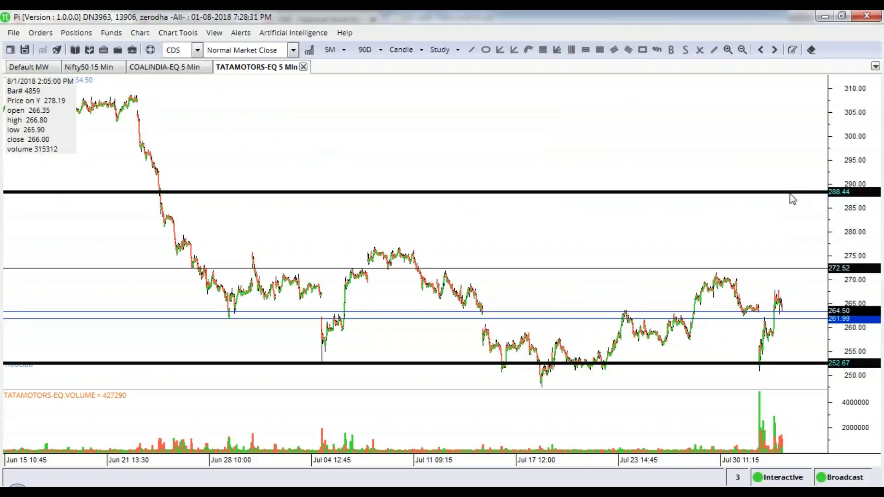
{"action": "scroll", "coordinate": [808, 179], "scroll_direction": "up", "scroll_amount": 5}
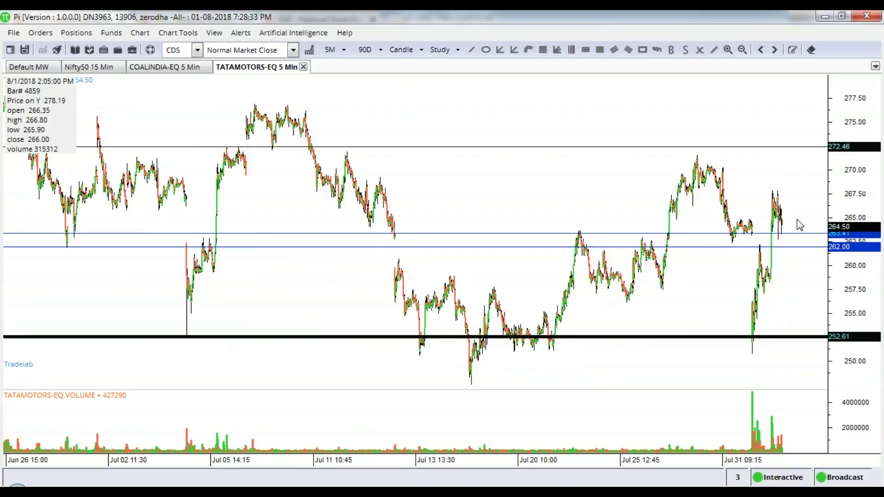
{"action": "scroll", "coordinate": [796, 214], "scroll_direction": "up", "scroll_amount": 4}
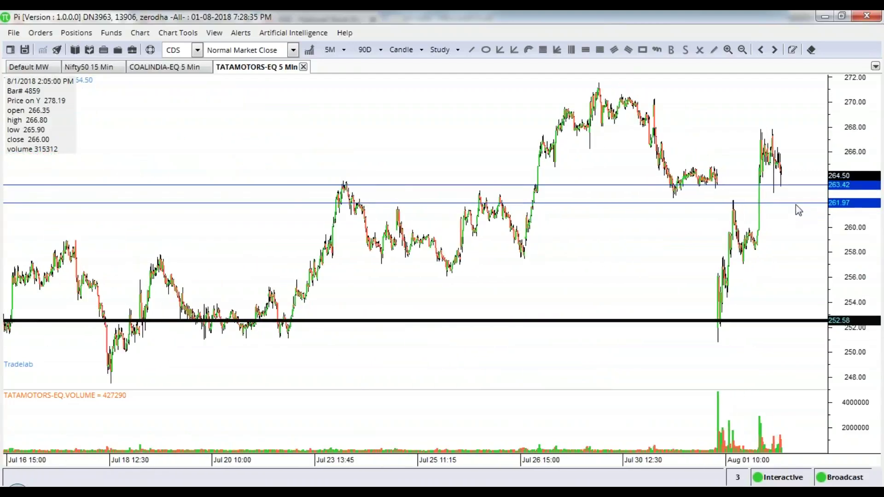
{"action": "scroll", "coordinate": [799, 206], "scroll_direction": "up", "scroll_amount": 4}
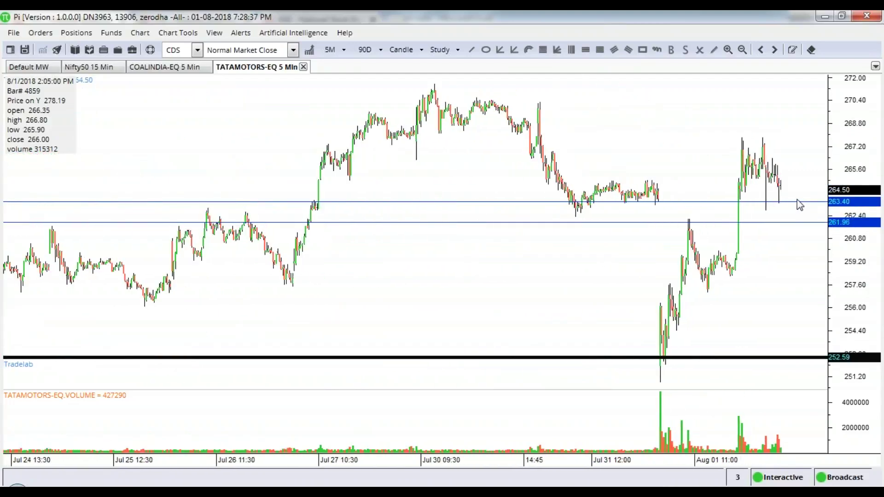
{"action": "scroll", "coordinate": [801, 202], "scroll_direction": "up", "scroll_amount": 5}
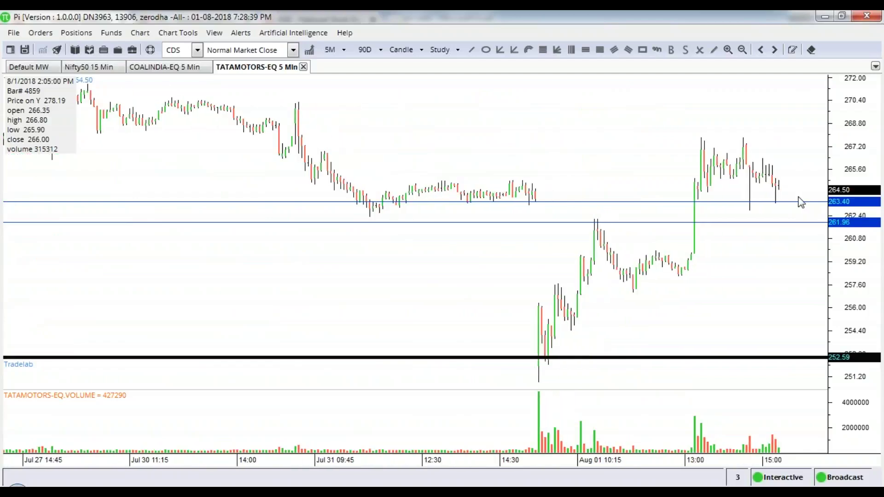
{"action": "scroll", "coordinate": [795, 201], "scroll_direction": "up", "scroll_amount": 1}
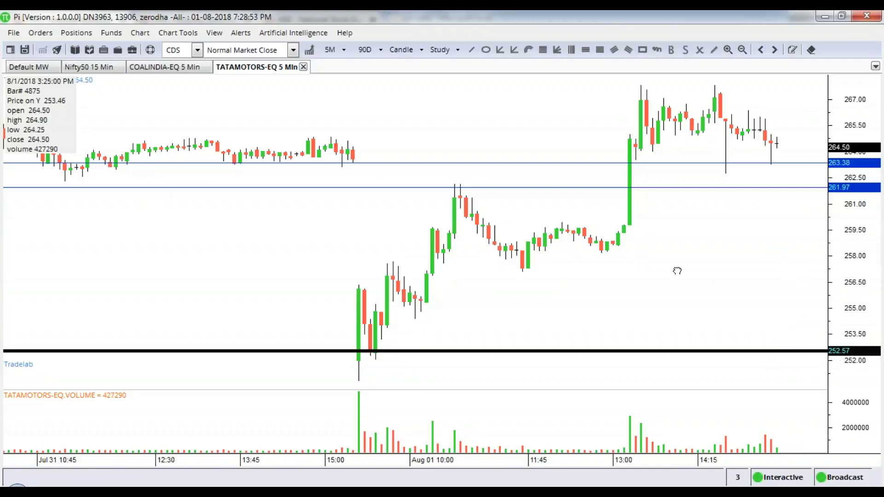
{"action": "scroll", "coordinate": [778, 283], "scroll_direction": "up", "scroll_amount": 5}
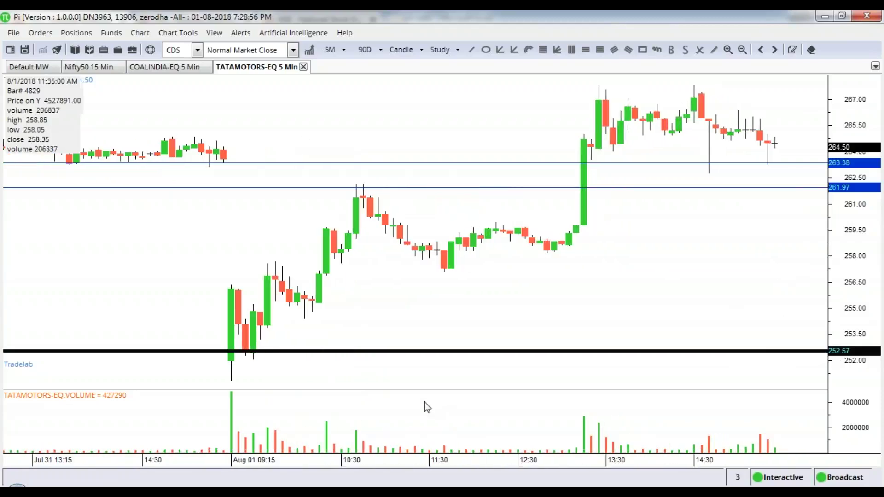
- Switch to Chrome and retrieve the TATAMOTORS price-volume archive with the end date set to 01-08-2018, showing the latest rows
{"action": "key", "text": "alt+Tab"}
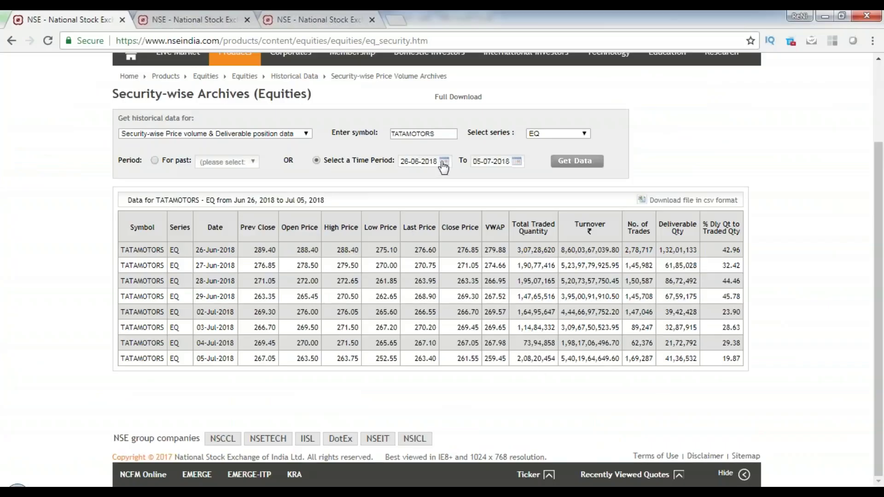
{"action": "left_click", "coordinate": [486, 161]}
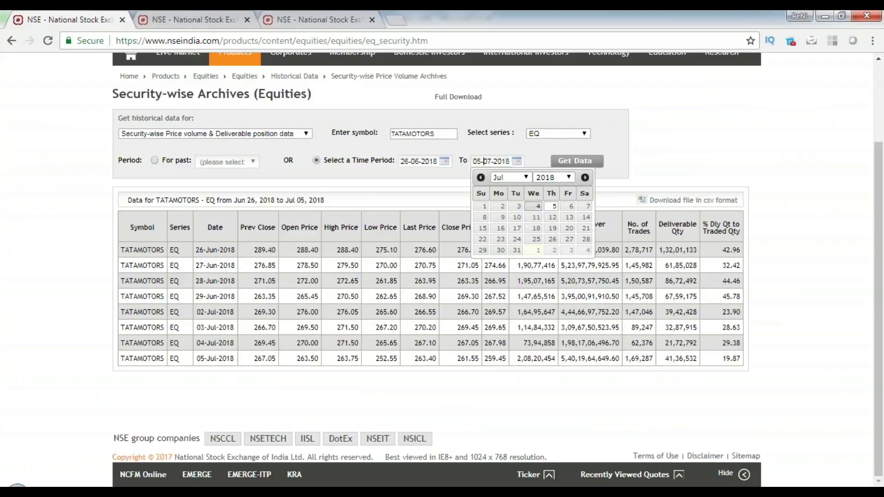
{"action": "left_click", "coordinate": [585, 178]}
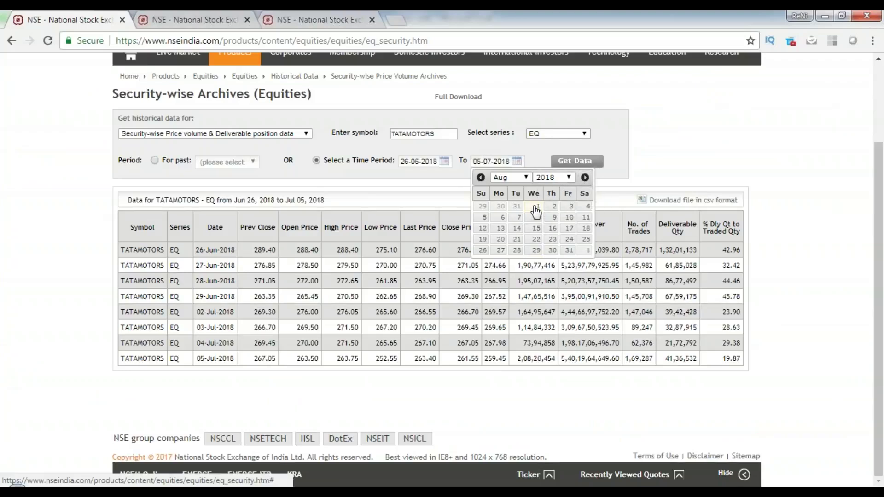
{"action": "left_click", "coordinate": [537, 207]}
{"action": "left_click", "coordinate": [575, 161]}
{"action": "scroll", "coordinate": [627, 409], "scroll_direction": "down", "scroll_amount": 9}
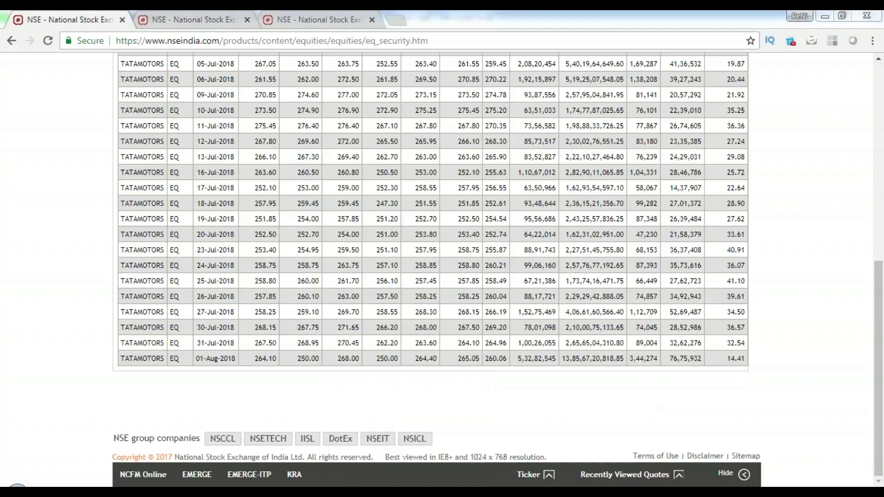
- Compare the 01-Aug-2018 candles on the TATAMOTORS chart in Pi with that day's row in the NSE archive in Chrome
{"action": "key", "text": "alt+Tab"}
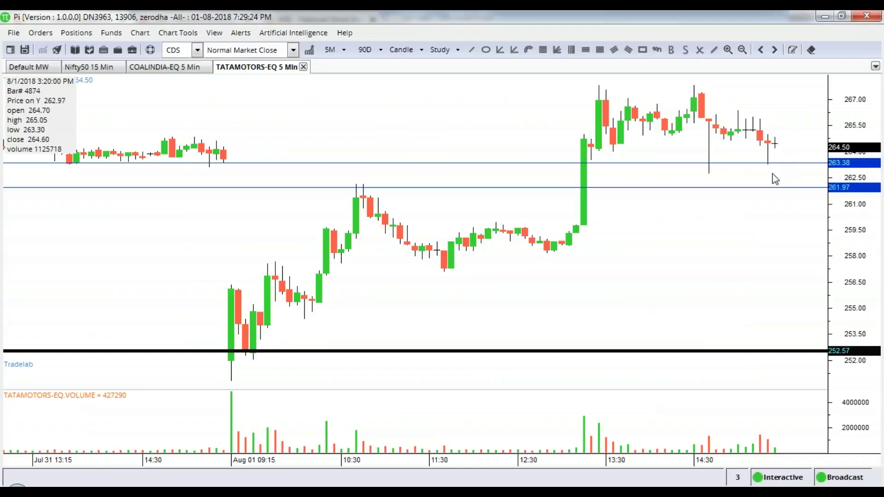
{"action": "scroll", "coordinate": [776, 244], "scroll_direction": "down", "scroll_amount": 3}
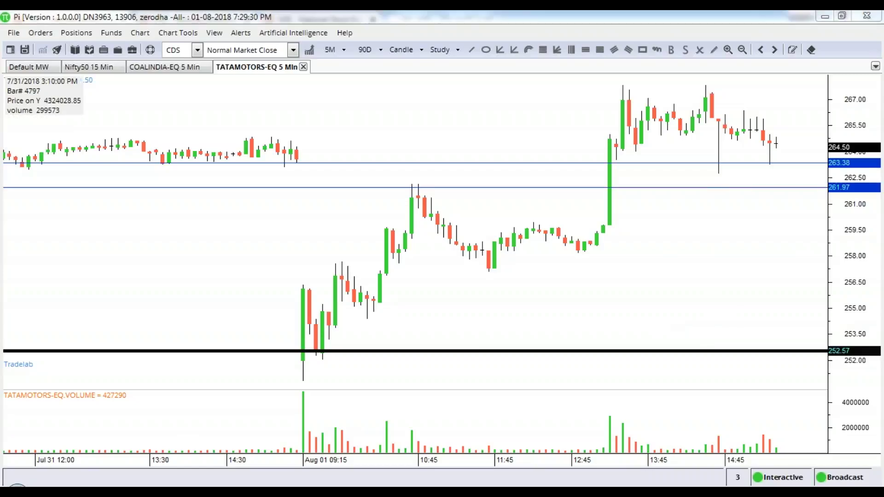
{"action": "key", "text": "alt+Tab"}
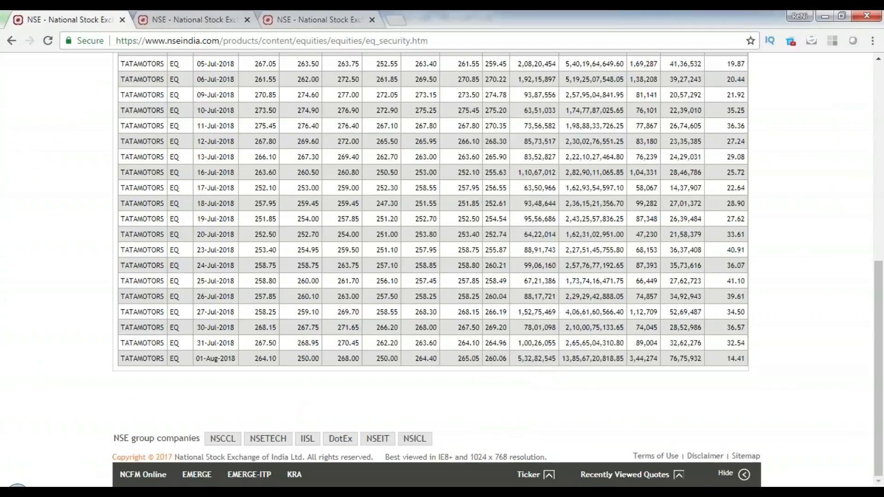
{"action": "key", "text": "alt+Tab"}
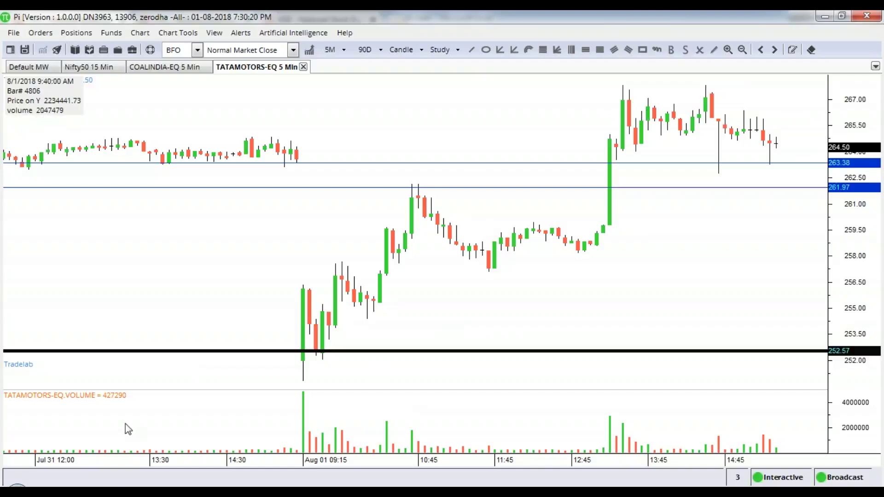
- Return to Chrome and look up the Tata Motors Limited equity quote from the NSE option chain page by searching for "tatamotors"
{"action": "key", "text": "alt+Tab"}
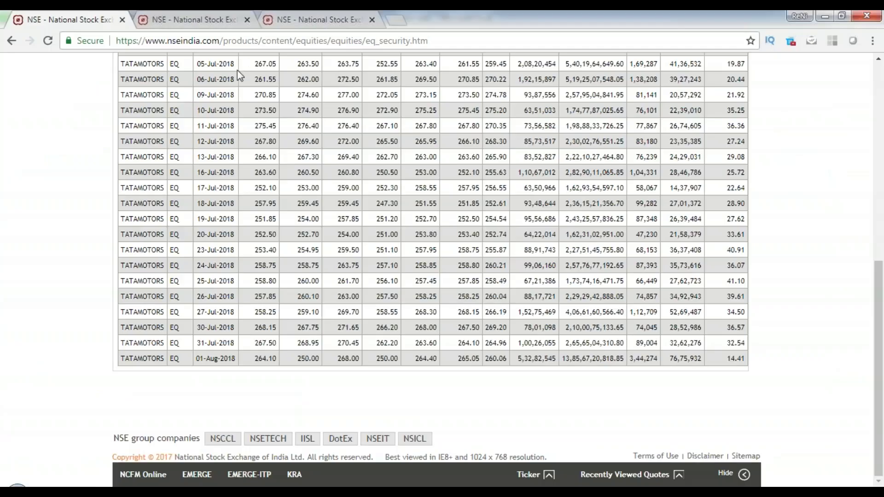
{"action": "scroll", "coordinate": [237, 70], "scroll_direction": "up", "scroll_amount": 10}
{"action": "left_click", "coordinate": [277, 19]}
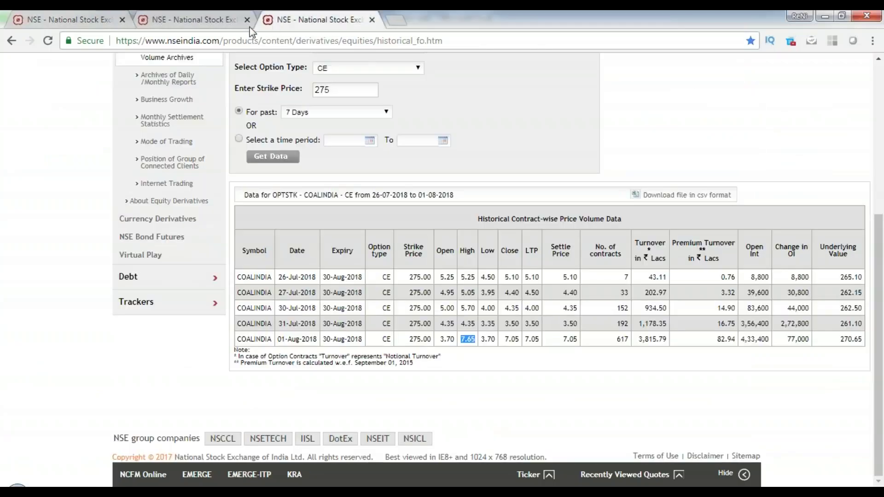
{"action": "left_click", "coordinate": [199, 21]}
{"action": "scroll", "coordinate": [266, 182], "scroll_direction": "up", "scroll_amount": 5}
{"action": "left_click", "coordinate": [472, 107]}
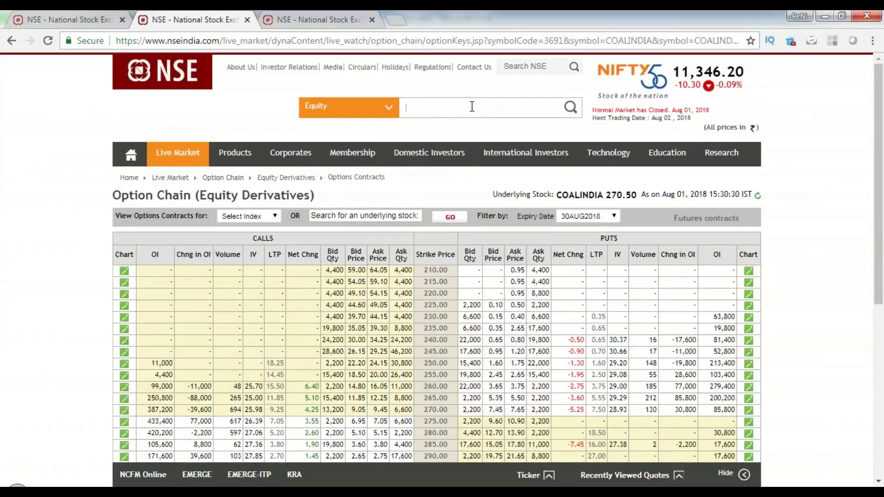
{"action": "type", "text": "tata"}
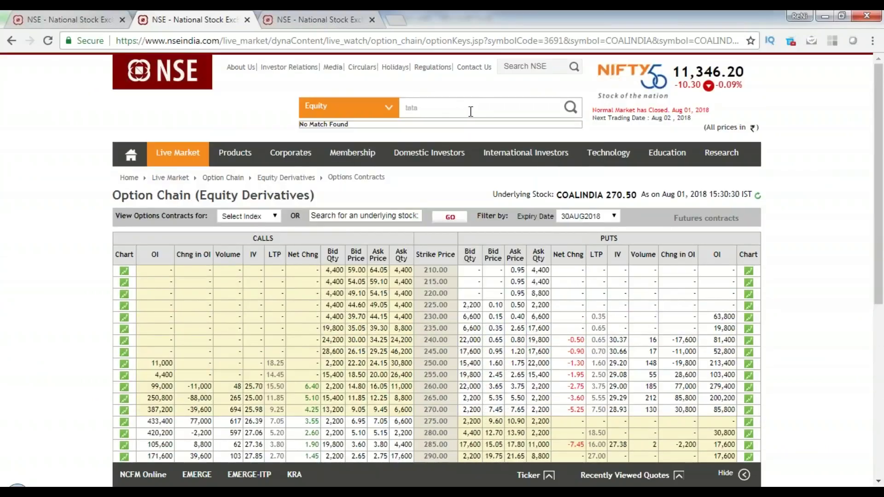
{"action": "type", "text": "motors"}
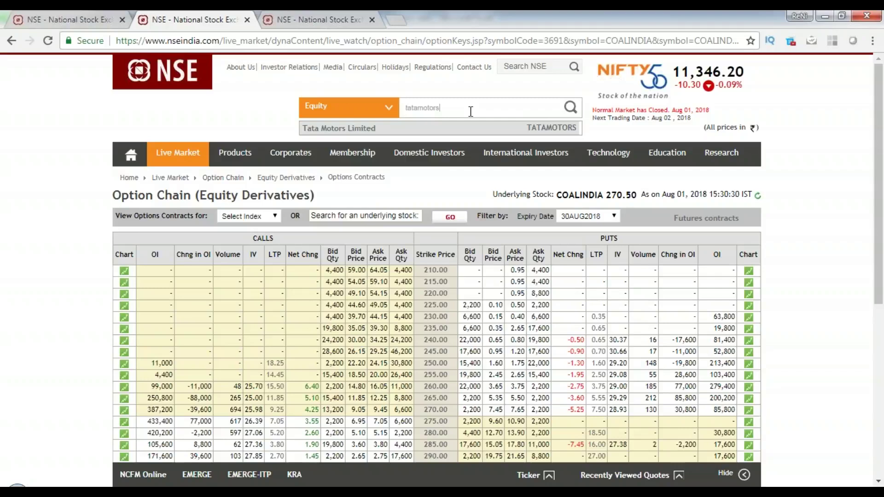
{"action": "left_click", "coordinate": [362, 129]}
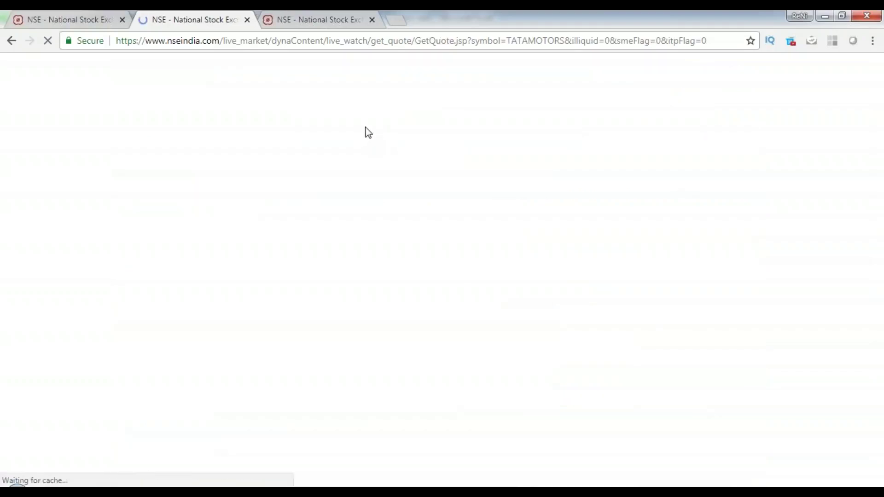
- Open the TATAMOTORS option chain from the stock's quote page and bring its strikes up to 420 into view
{"action": "scroll", "coordinate": [532, 107], "scroll_direction": "down", "scroll_amount": 2}
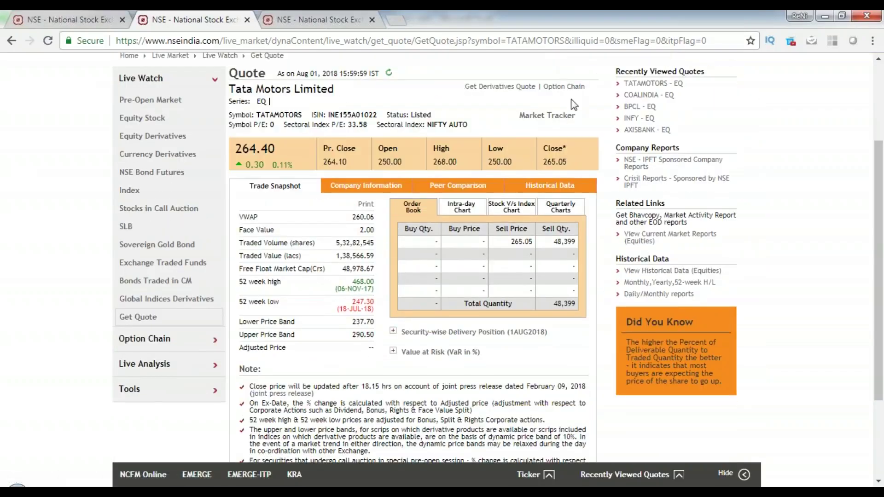
{"action": "left_click", "coordinate": [566, 86]}
{"action": "scroll", "coordinate": [161, 201], "scroll_direction": "down", "scroll_amount": 4}
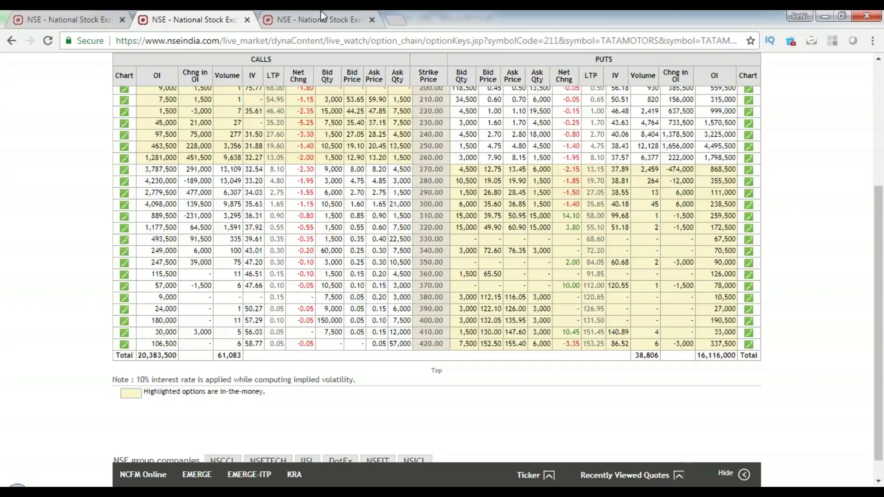
- Check the Pi chart against the TATAMOTORS option chain and highlight the change in open interest for the 290 strike call
{"action": "key", "text": "alt+Tab"}
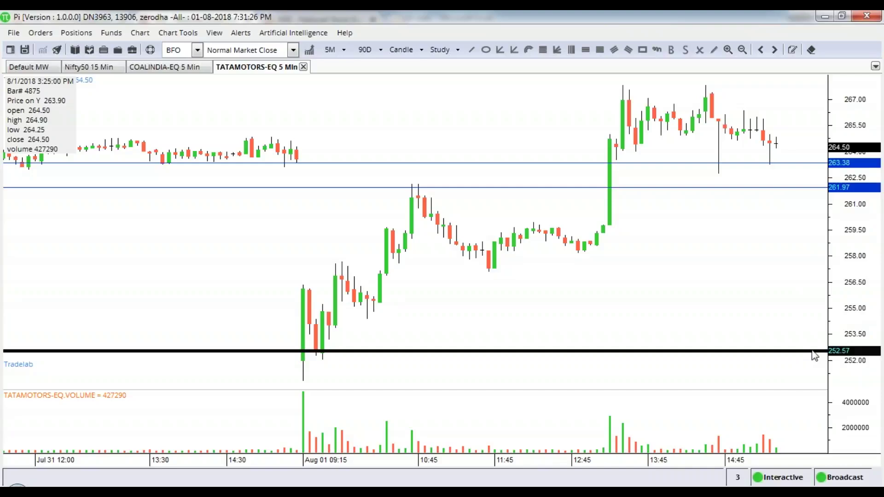
{"action": "key", "text": "alt+Tab"}
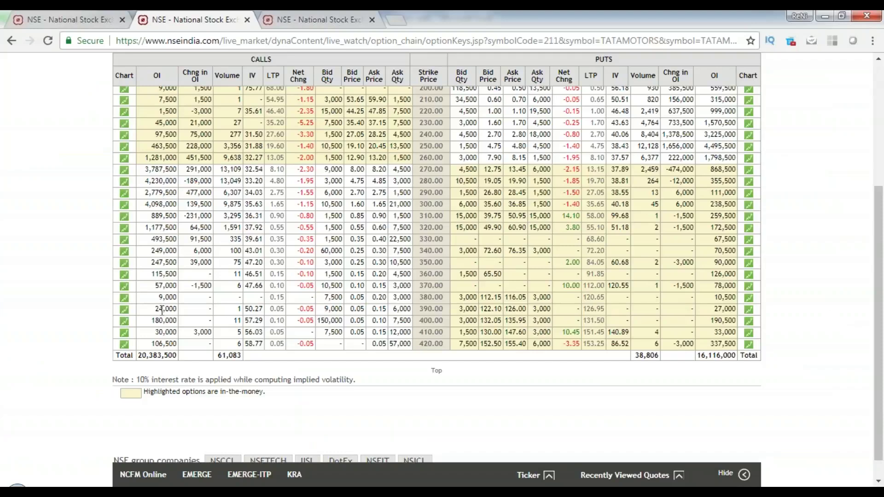
{"action": "double_click", "coordinate": [198, 195]}
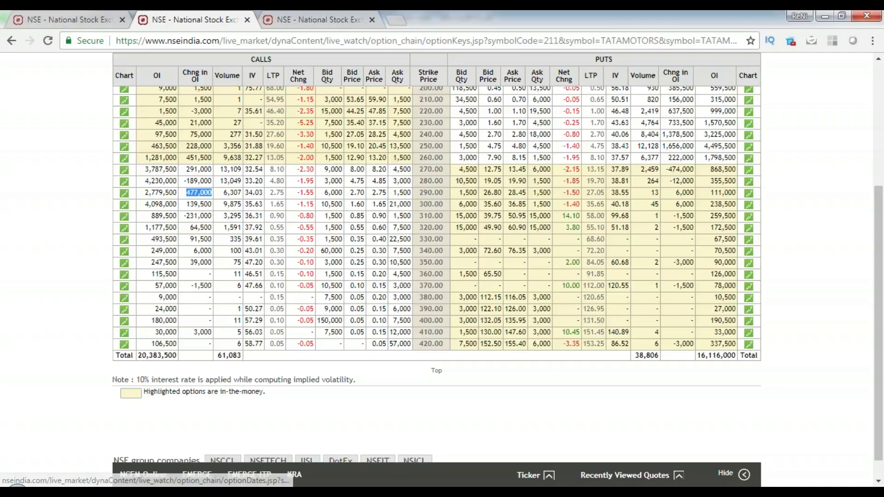
- Review the TATAMOTORS chart in Pi back to mid-June 2018 against all the marked horizontal price levels
{"action": "scroll", "coordinate": [571, 198], "scroll_direction": "up", "scroll_amount": 5}
{"action": "scroll", "coordinate": [569, 203], "scroll_direction": "down", "scroll_amount": 5}
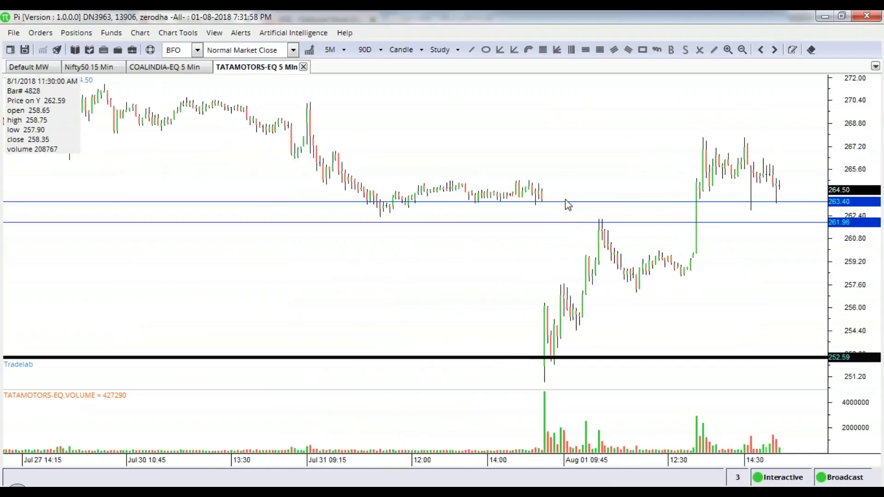
{"action": "scroll", "coordinate": [572, 201], "scroll_direction": "down", "scroll_amount": 5}
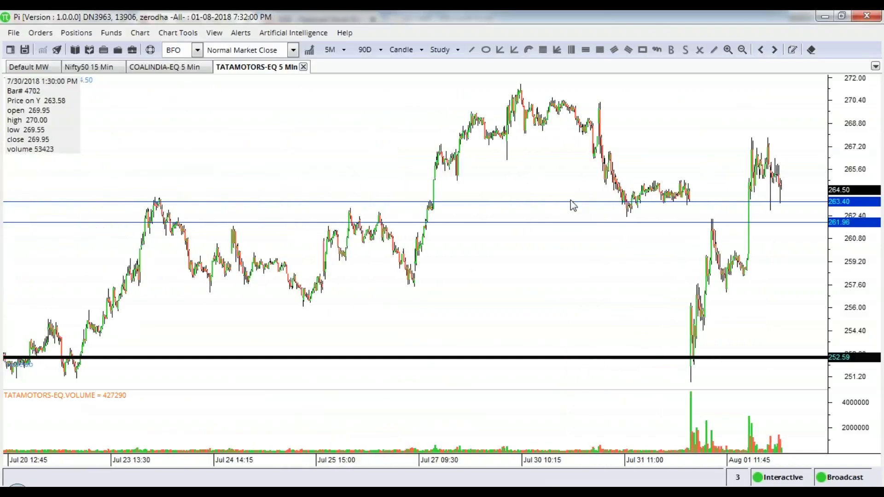
{"action": "scroll", "coordinate": [577, 221], "scroll_direction": "down", "scroll_amount": 6}
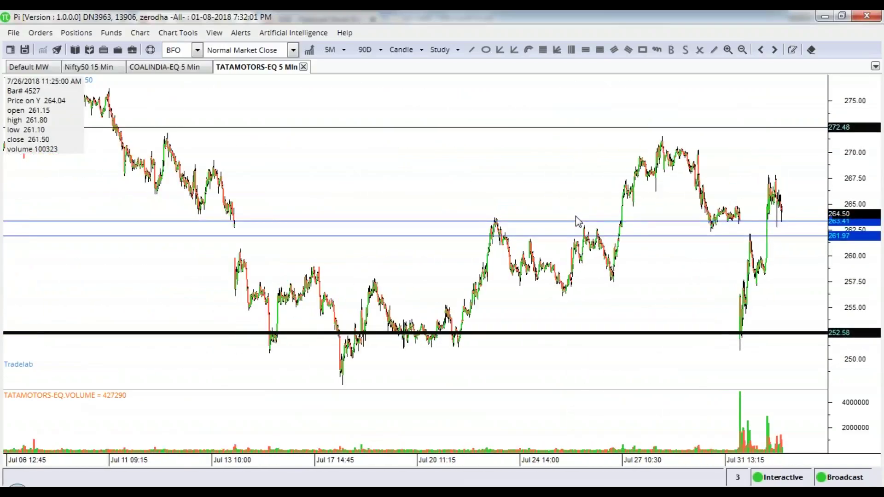
{"action": "scroll", "coordinate": [584, 202], "scroll_direction": "down", "scroll_amount": 1}
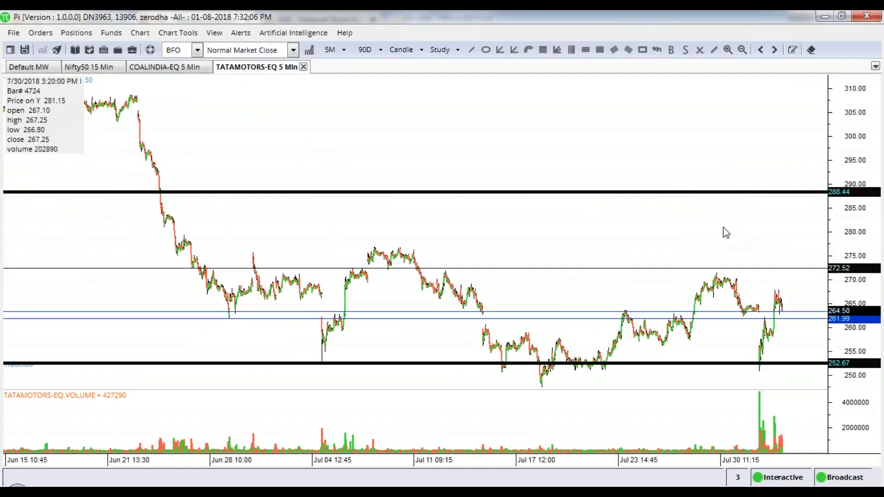
- Read the TATAMOTORS option chain in Chrome, and examine the price action since 19-Jul-2018 on the Pi chart
{"action": "key", "text": "alt+Tab"}
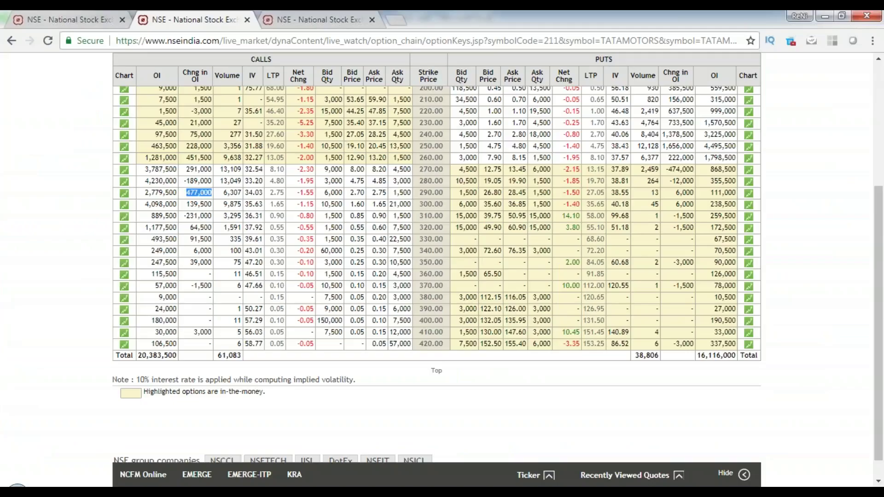
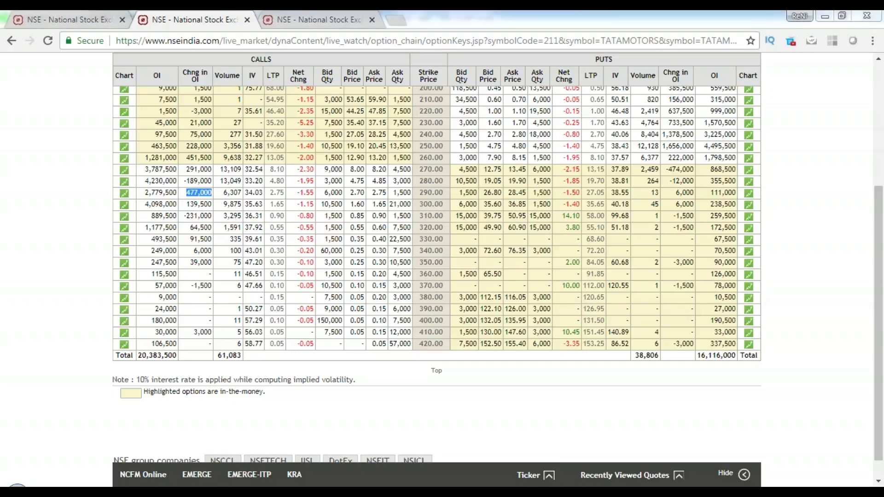
{"action": "key", "text": "alt+Tab"}
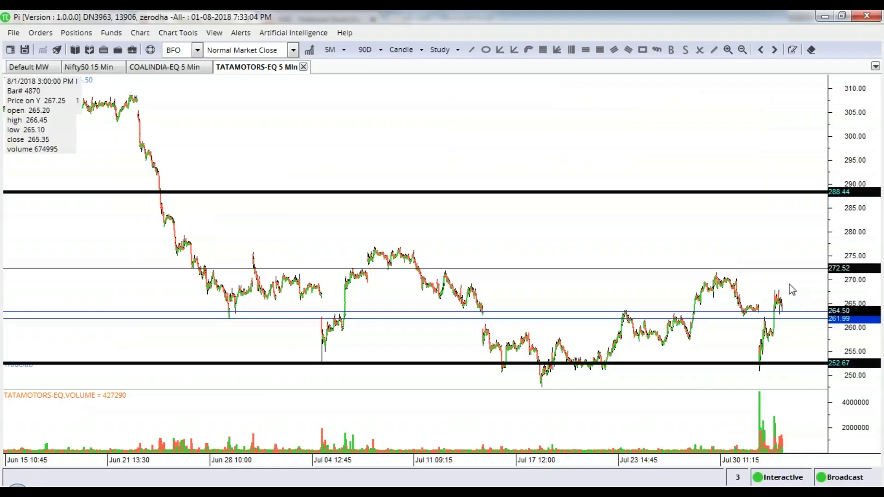
{"action": "scroll", "coordinate": [789, 283], "scroll_direction": "up", "scroll_amount": 4}
{"action": "scroll", "coordinate": [789, 284], "scroll_direction": "up", "scroll_amount": 4}
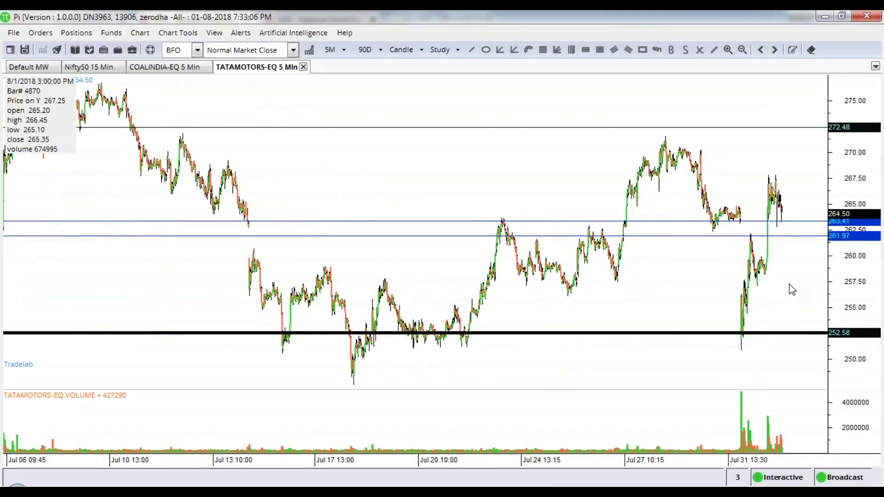
{"action": "scroll", "coordinate": [786, 324], "scroll_direction": "up", "scroll_amount": 4}
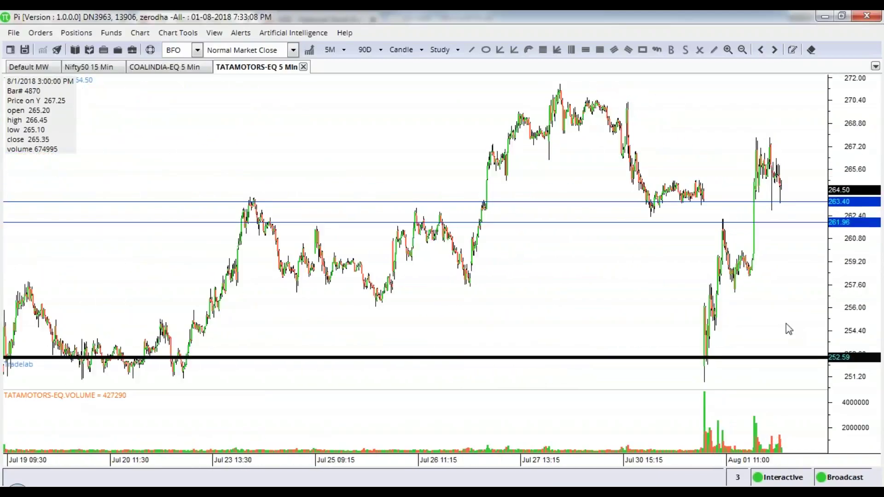
- Examine the TATAMOTORS candles of 31-Jul and 1-Aug-2018 against the two blue price levels near 263.40 and 262
{"action": "scroll", "coordinate": [786, 323], "scroll_direction": "up", "scroll_amount": 5}
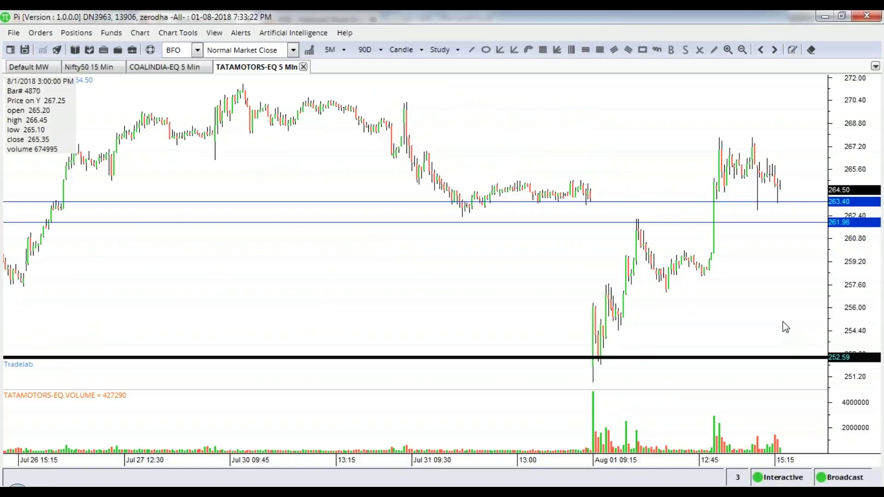
{"action": "scroll", "coordinate": [779, 331], "scroll_direction": "up", "scroll_amount": 3}
{"action": "scroll", "coordinate": [778, 331], "scroll_direction": "up", "scroll_amount": 3}
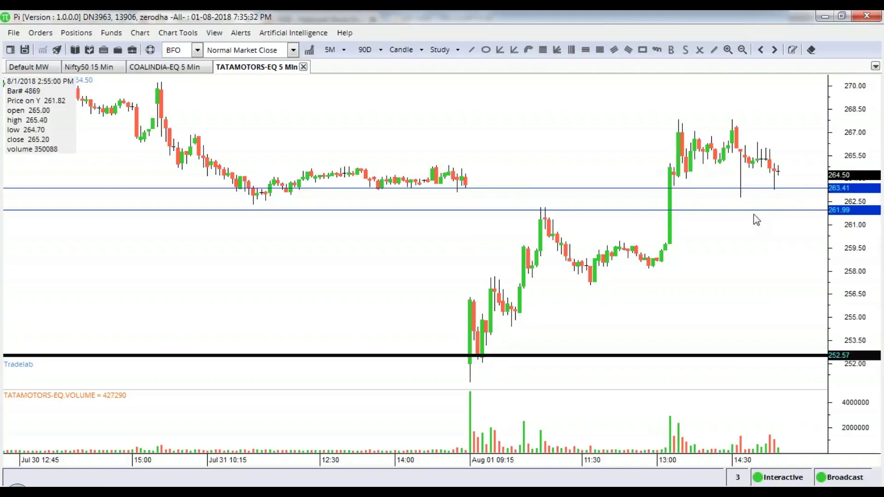
- Review the TATAMOTORS chart back to mid-June 2018 against the marked levels, and return to the individual candles of 1-Aug-2018
{"action": "scroll", "coordinate": [747, 237], "scroll_direction": "down", "scroll_amount": 10}
{"action": "scroll", "coordinate": [747, 239], "scroll_direction": "down", "scroll_amount": 10}
{"action": "scroll", "coordinate": [746, 253], "scroll_direction": "down", "scroll_amount": 10}
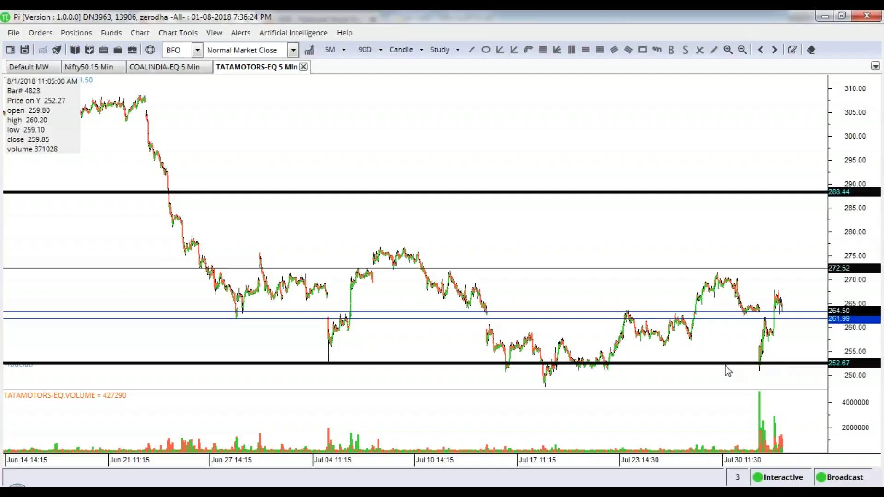
{"action": "scroll", "coordinate": [751, 127], "scroll_direction": "up", "scroll_amount": 5}
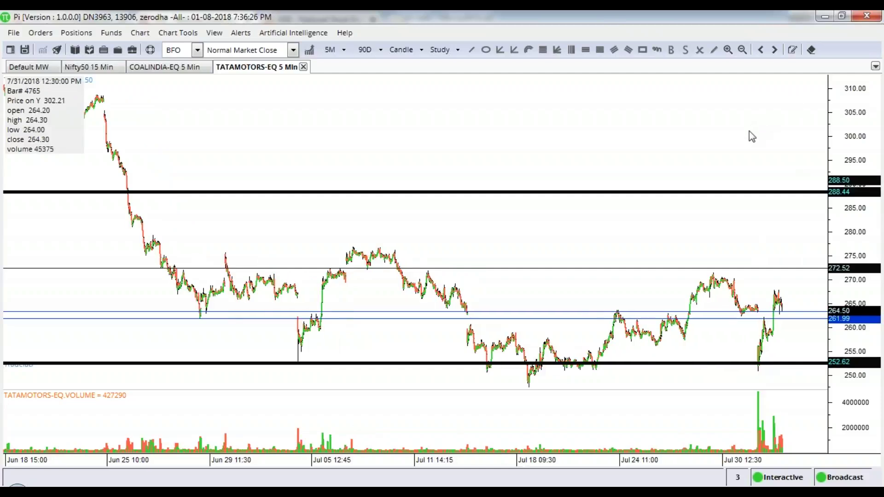
{"action": "scroll", "coordinate": [753, 136], "scroll_direction": "up", "scroll_amount": 5}
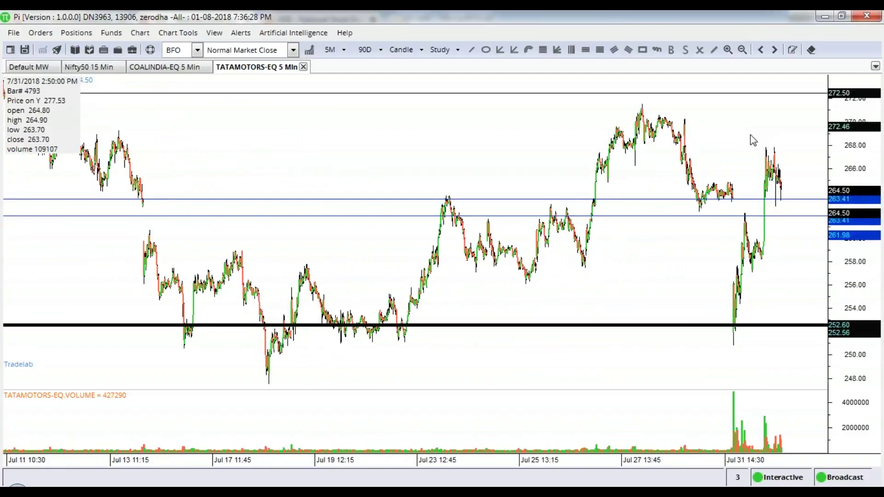
{"action": "scroll", "coordinate": [750, 141], "scroll_direction": "up", "scroll_amount": 5}
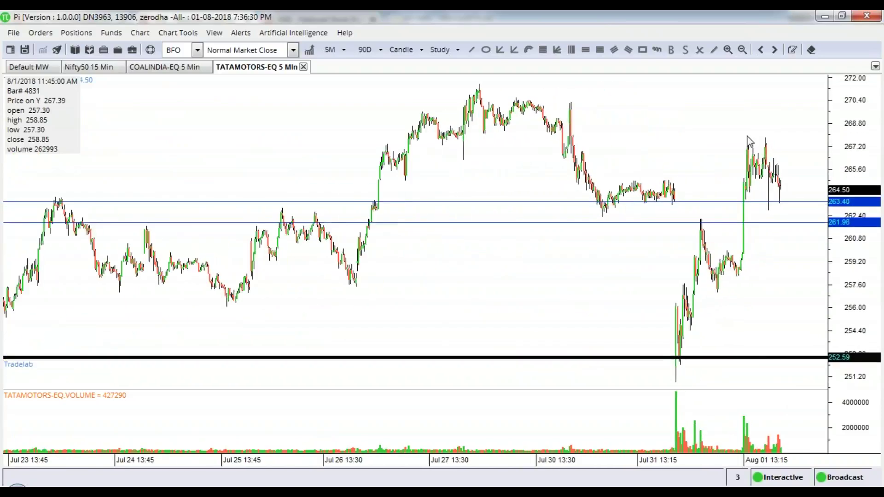
{"action": "scroll", "coordinate": [748, 137], "scroll_direction": "up", "scroll_amount": 4}
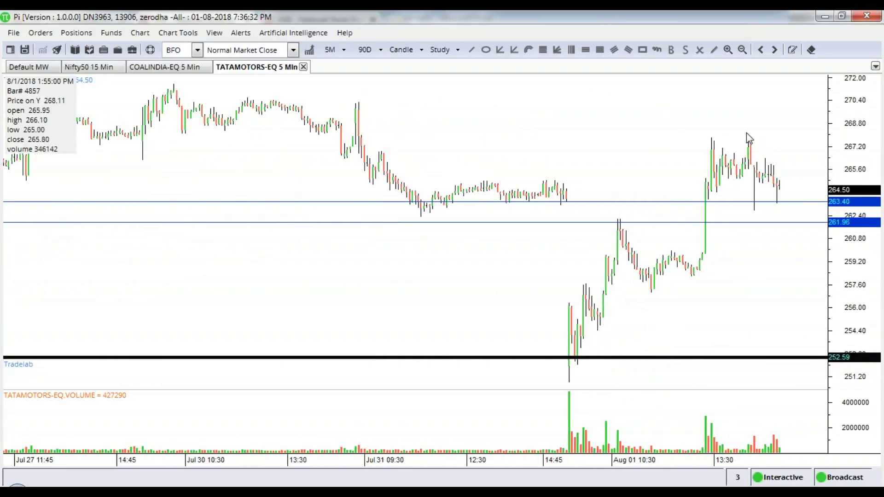
{"action": "scroll", "coordinate": [747, 132], "scroll_direction": "up", "scroll_amount": 3}
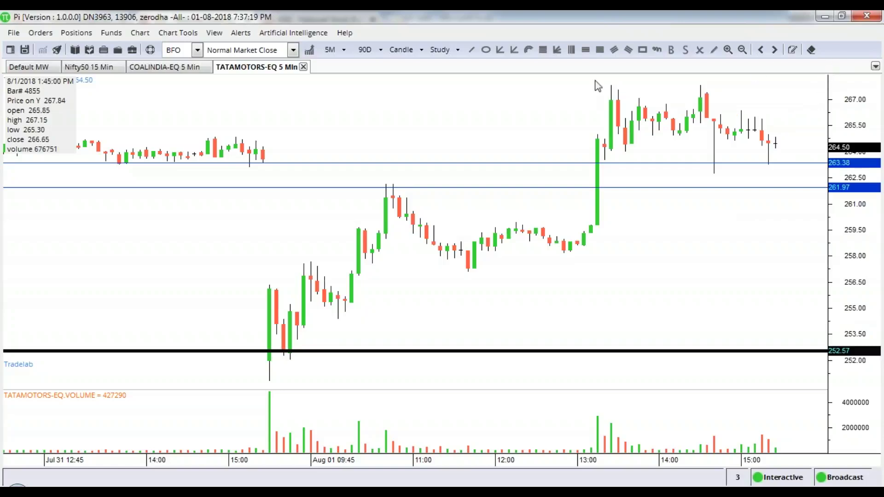
{"action": "scroll", "coordinate": [766, 246], "scroll_direction": "down", "scroll_amount": 2}
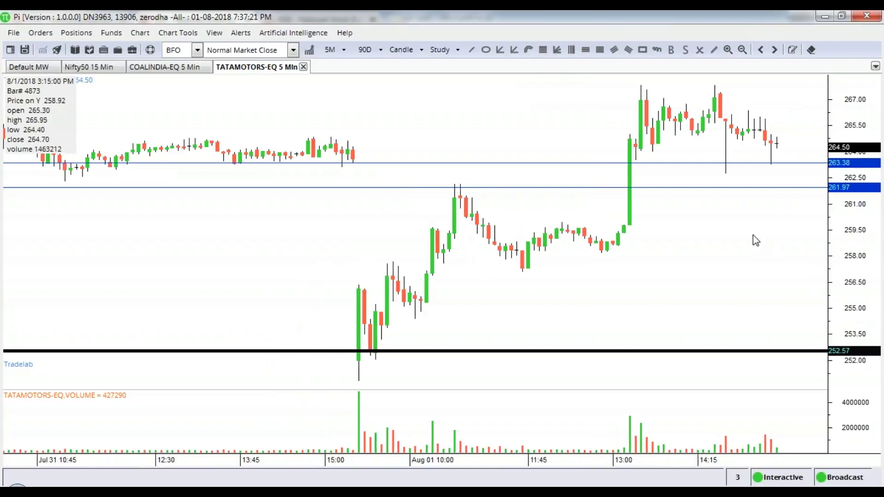
- Check the TATAMOTORS option chain in Chrome, and review the Pi chart from early July to 1-Aug-2018 against the marked levels
{"action": "key", "text": "alt+Tab"}
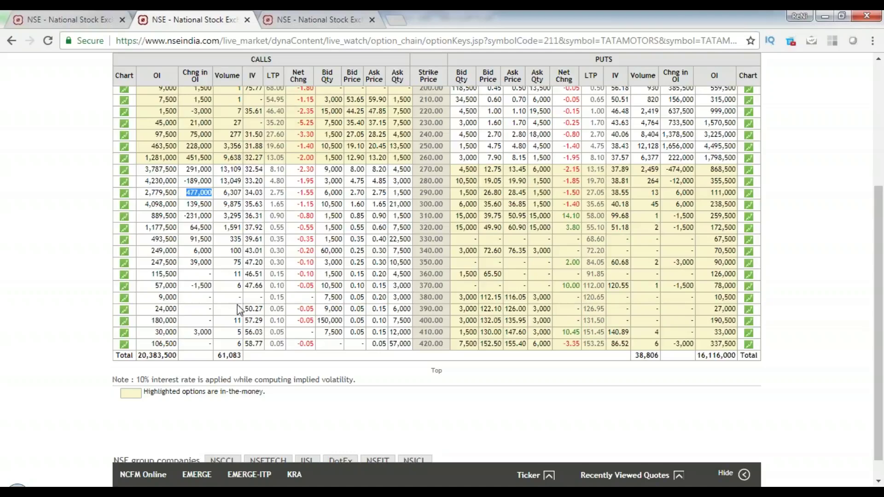
{"action": "key", "text": "alt+Tab"}
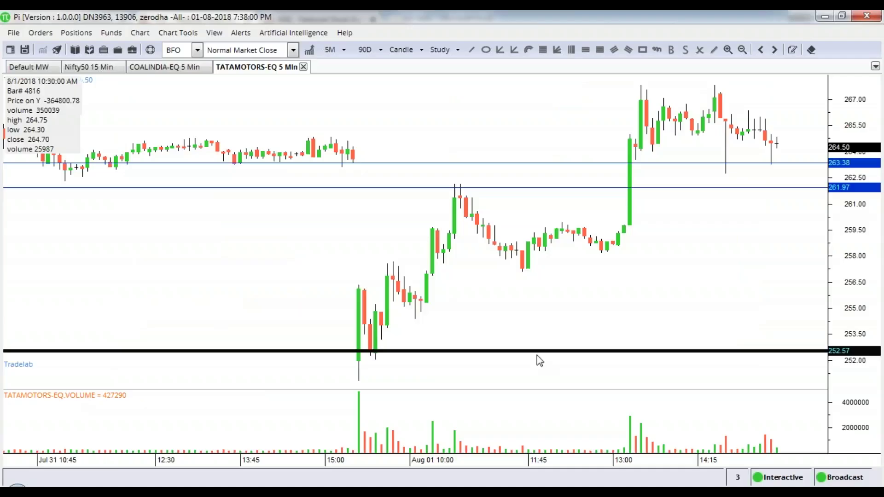
{"action": "scroll", "coordinate": [571, 356], "scroll_direction": "down", "scroll_amount": 5}
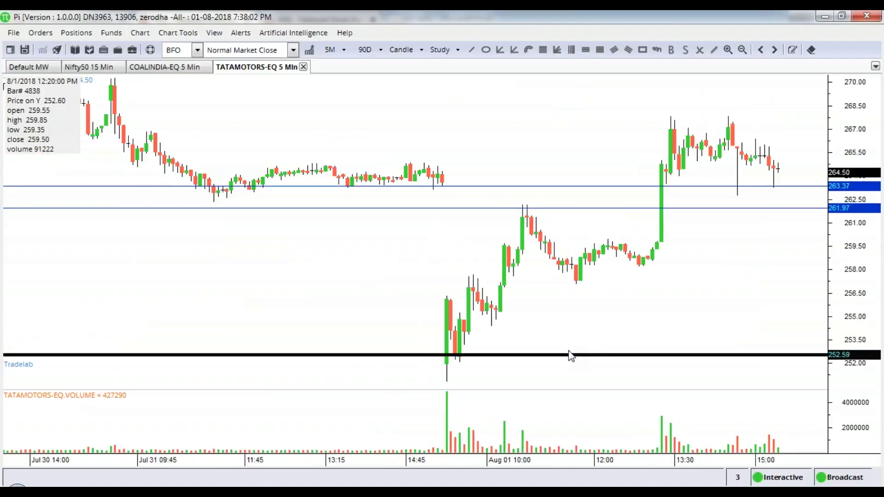
{"action": "scroll", "coordinate": [570, 355], "scroll_direction": "down", "scroll_amount": 5}
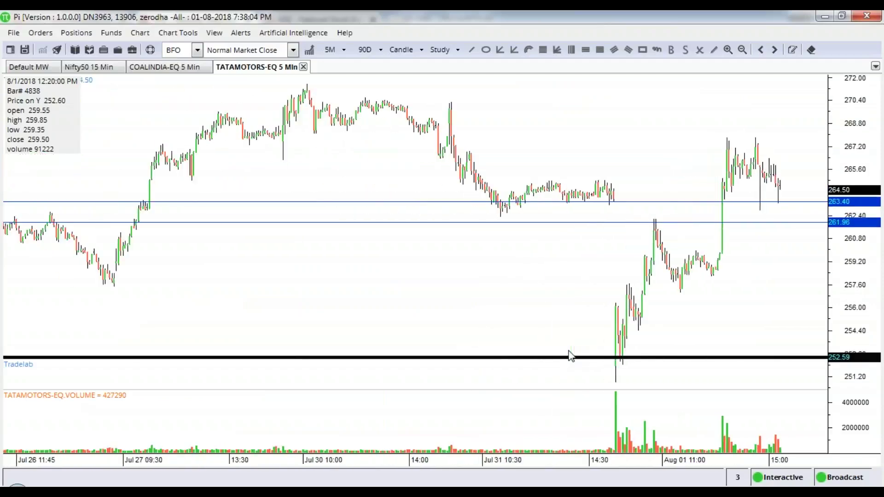
{"action": "scroll", "coordinate": [570, 356], "scroll_direction": "down", "scroll_amount": 5}
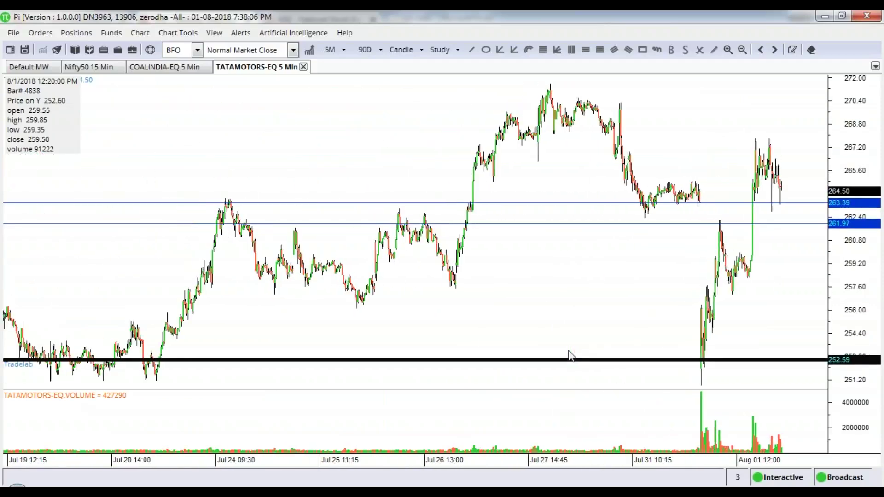
{"action": "scroll", "coordinate": [570, 356], "scroll_direction": "down", "scroll_amount": 5}
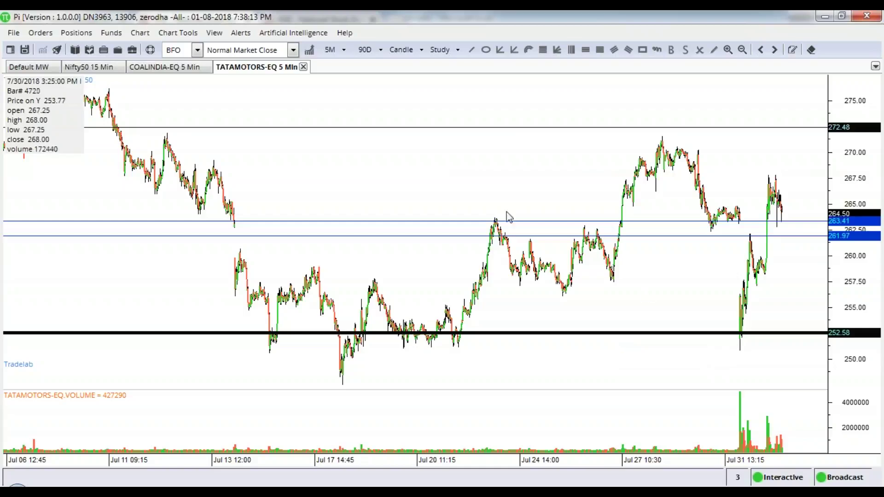
{"action": "scroll", "coordinate": [792, 235], "scroll_direction": "up", "scroll_amount": 3}
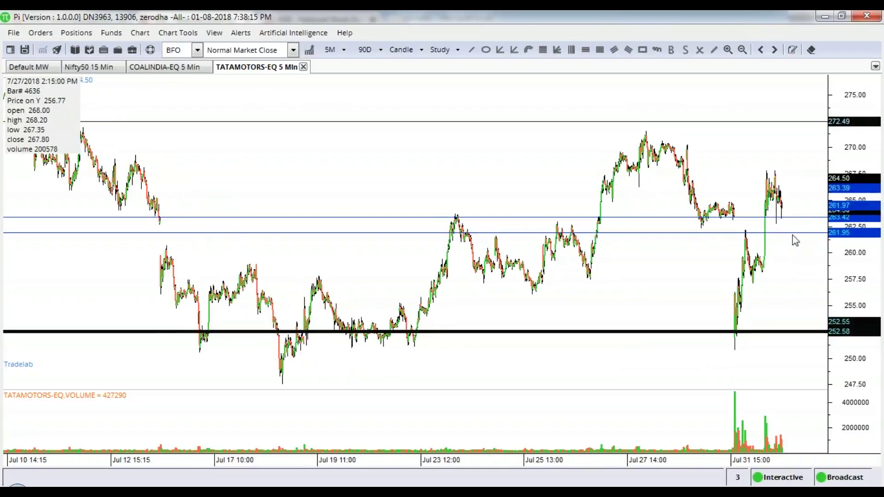
{"action": "scroll", "coordinate": [785, 186], "scroll_direction": "up", "scroll_amount": 3}
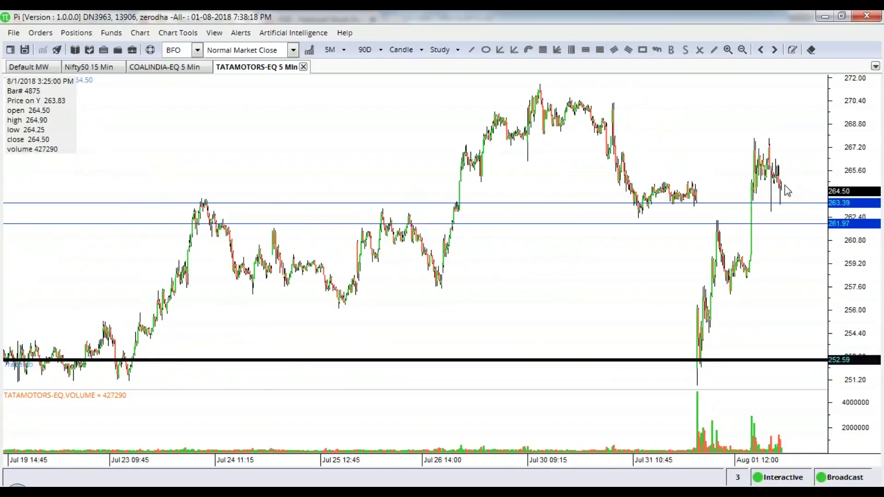
{"action": "scroll", "coordinate": [788, 191], "scroll_direction": "up", "scroll_amount": 4}
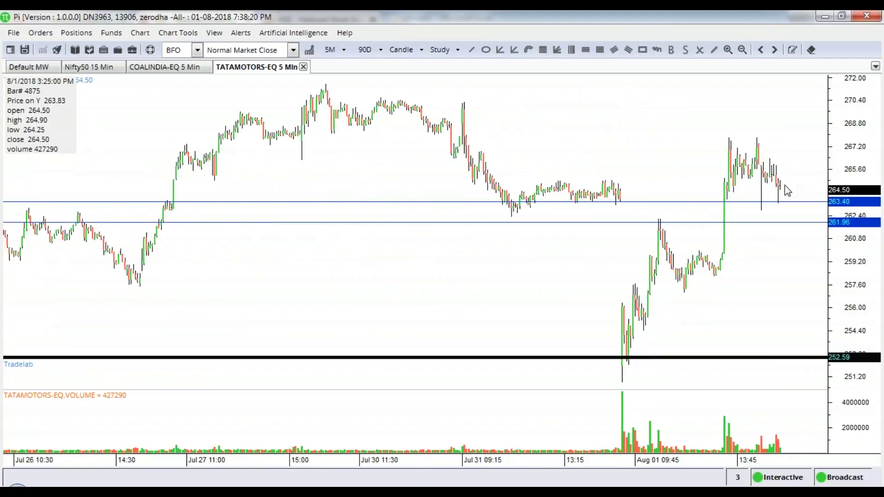
{"action": "scroll", "coordinate": [787, 191], "scroll_direction": "up", "scroll_amount": 4}
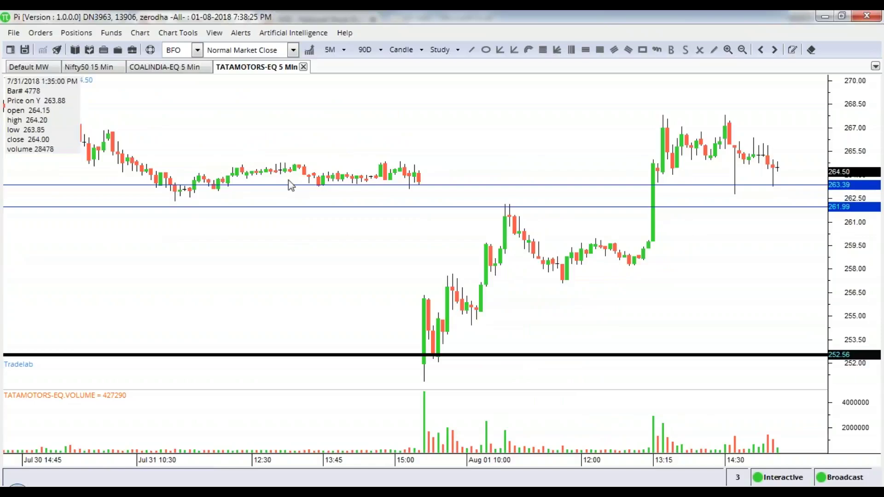
- Compare the 1-Aug-2018 pullback candles on the TATAMOTORS chart with the late-July price action around the two blue levels
{"action": "scroll", "coordinate": [360, 200], "scroll_direction": "down", "scroll_amount": 3}
{"action": "scroll", "coordinate": [360, 200], "scroll_direction": "down", "scroll_amount": 5}
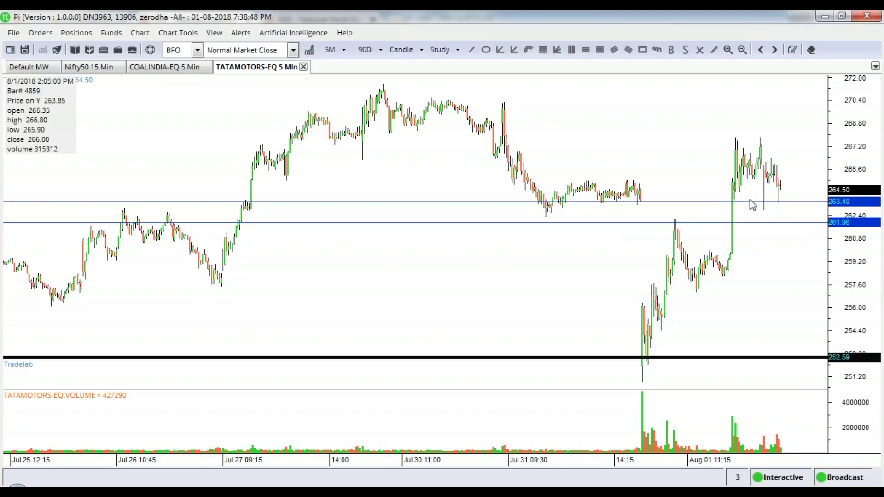
{"action": "scroll", "coordinate": [750, 236], "scroll_direction": "up", "scroll_amount": 3}
{"action": "scroll", "coordinate": [756, 242], "scroll_direction": "up", "scroll_amount": 3}
{"action": "scroll", "coordinate": [750, 237], "scroll_direction": "up", "scroll_amount": 3}
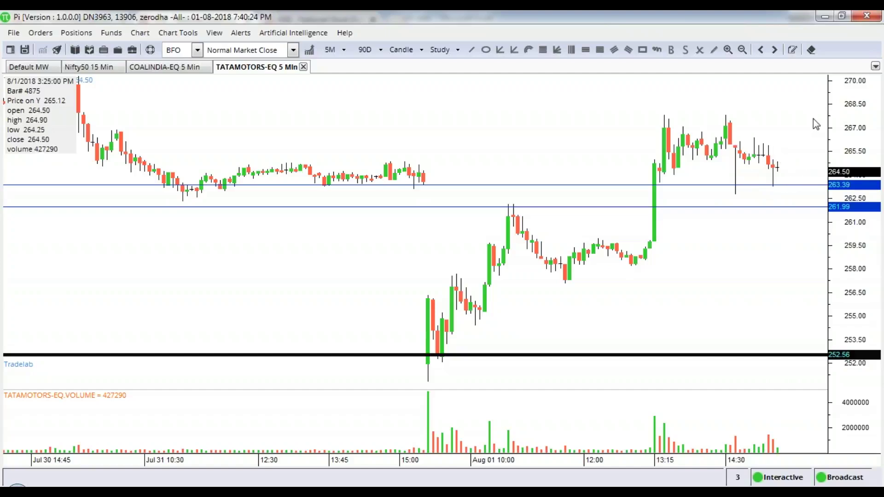
- Examine the TATAMOTORS price swings since mid-June 2018 between the thick black levels, and return to the most recent candles
{"action": "scroll", "coordinate": [813, 125], "scroll_direction": "down", "scroll_amount": 5}
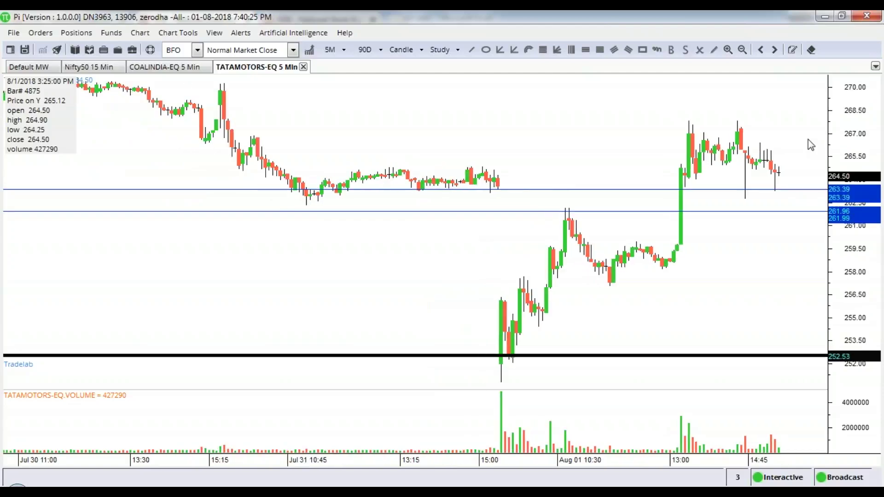
{"action": "scroll", "coordinate": [807, 143], "scroll_direction": "down", "scroll_amount": 5}
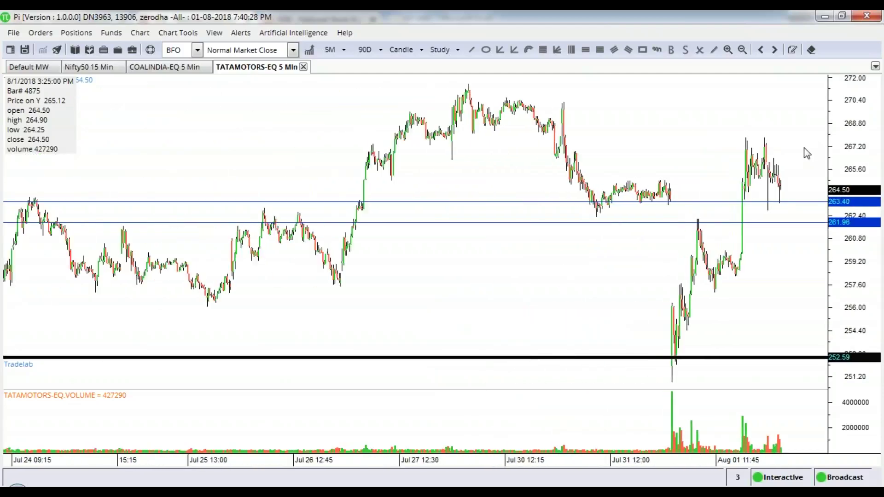
{"action": "scroll", "coordinate": [808, 153], "scroll_direction": "down", "scroll_amount": 5}
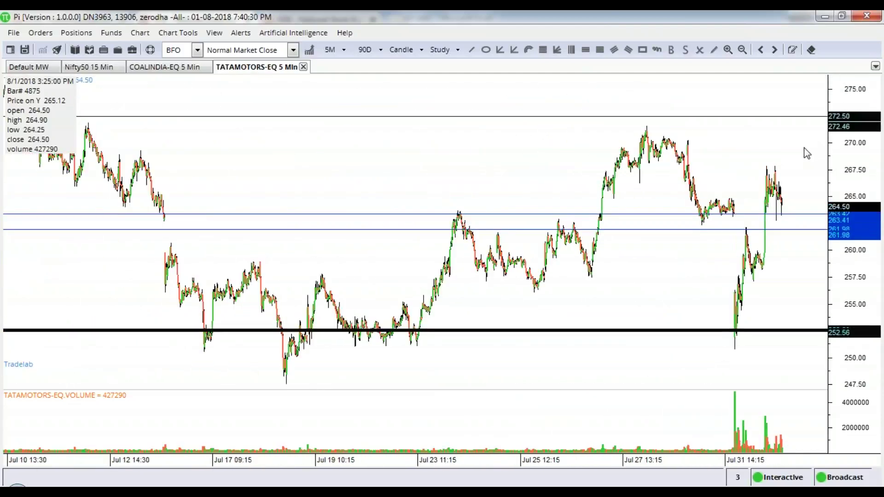
{"action": "scroll", "coordinate": [806, 153], "scroll_direction": "down", "scroll_amount": 3}
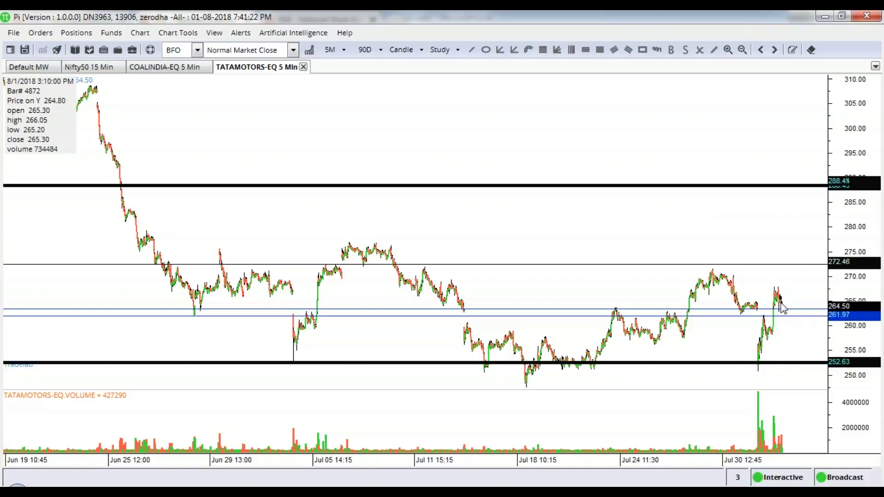
{"action": "scroll", "coordinate": [781, 314], "scroll_direction": "up", "scroll_amount": 5}
{"action": "scroll", "coordinate": [781, 312], "scroll_direction": "up", "scroll_amount": 5}
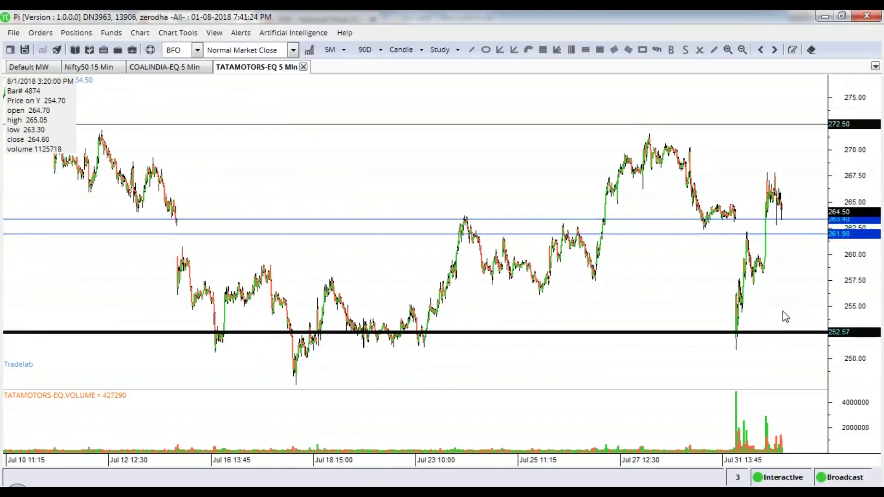
{"action": "scroll", "coordinate": [783, 312], "scroll_direction": "up", "scroll_amount": 5}
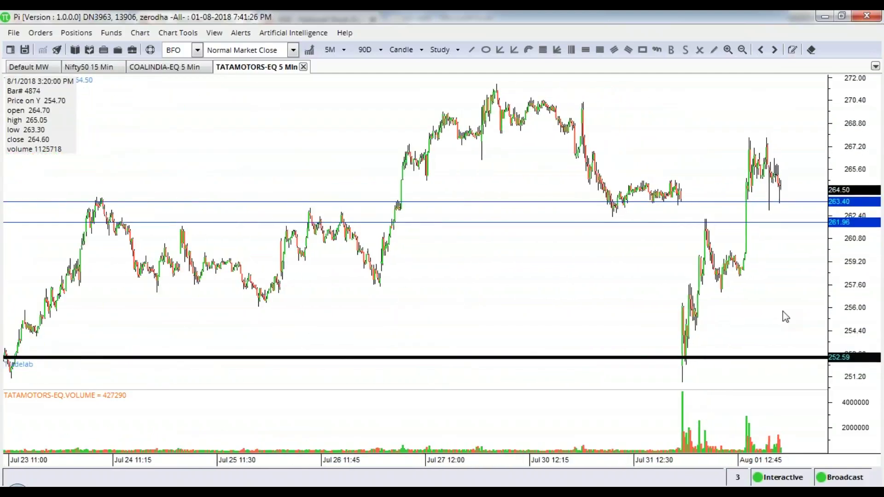
{"action": "scroll", "coordinate": [782, 313], "scroll_direction": "up", "scroll_amount": 5}
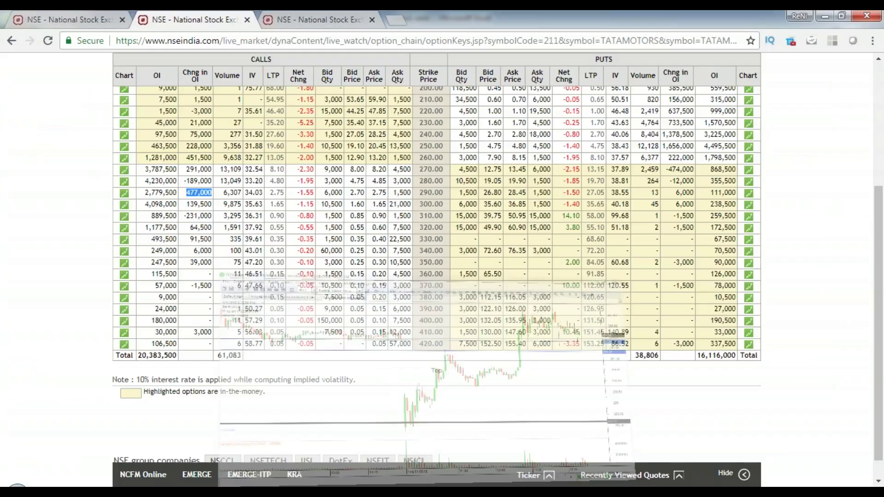
- Switch to Chrome and read the TATAMOTORS traded and deliverable quantities from 26-Jun to 01-Aug-2018 in the security-wise archive
{"action": "left_click", "coordinate": [295, 22]}
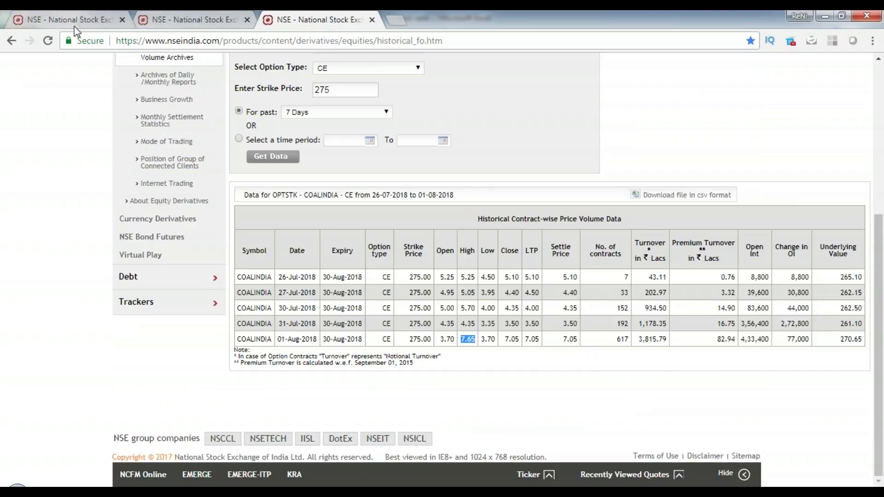
{"action": "left_click", "coordinate": [159, 25]}
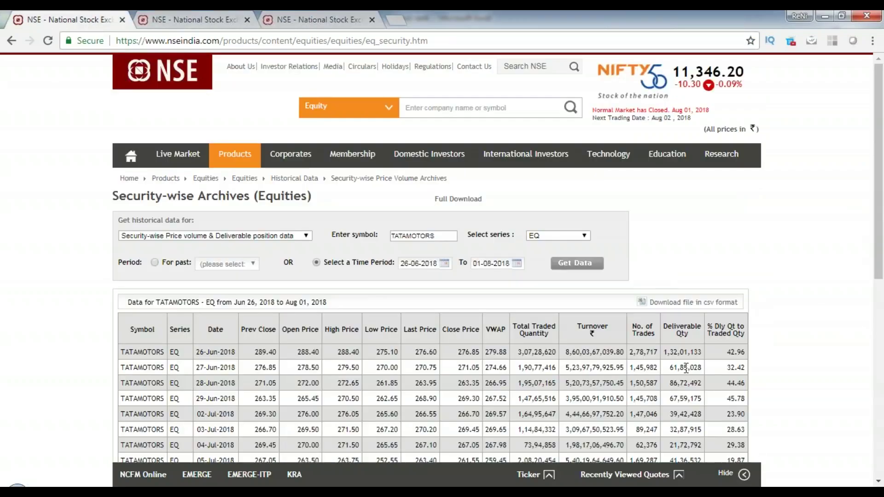
{"action": "scroll", "coordinate": [677, 382], "scroll_direction": "down", "scroll_amount": 9}
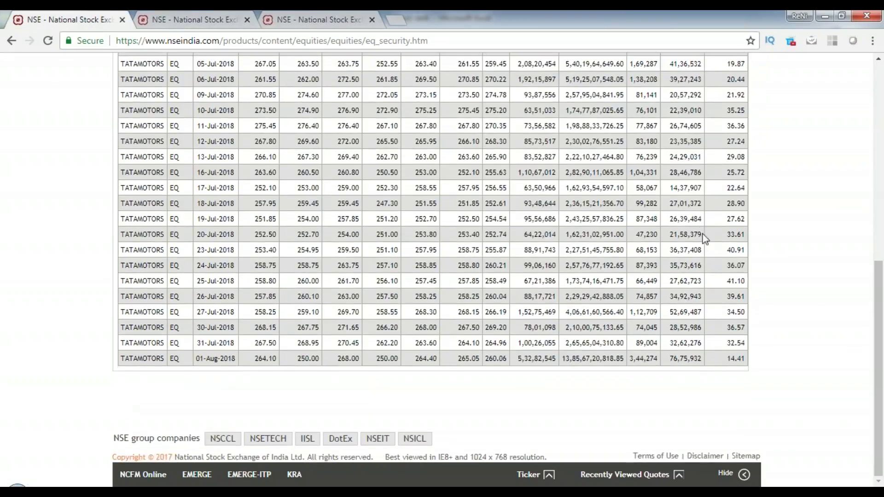
{"action": "scroll", "coordinate": [689, 301], "scroll_direction": "up", "scroll_amount": 3}
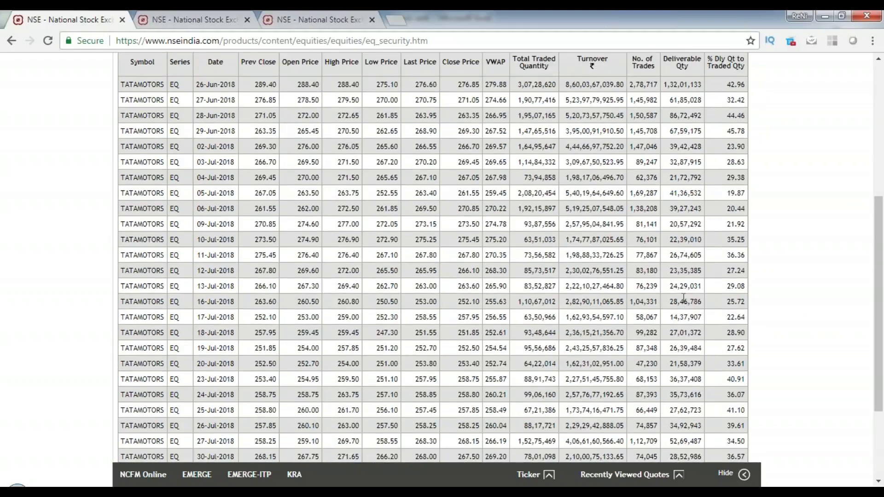
{"action": "scroll", "coordinate": [686, 338], "scroll_direction": "down", "scroll_amount": 3}
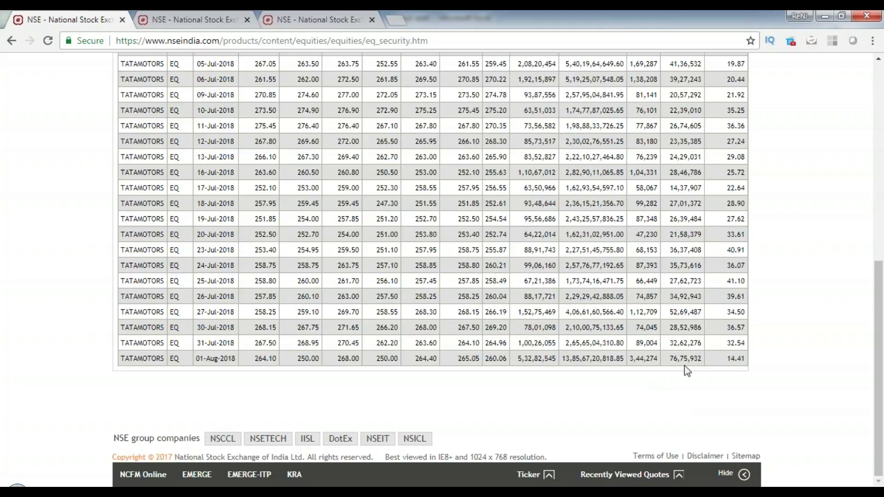
{"action": "scroll", "coordinate": [698, 327], "scroll_direction": "up", "scroll_amount": 4}
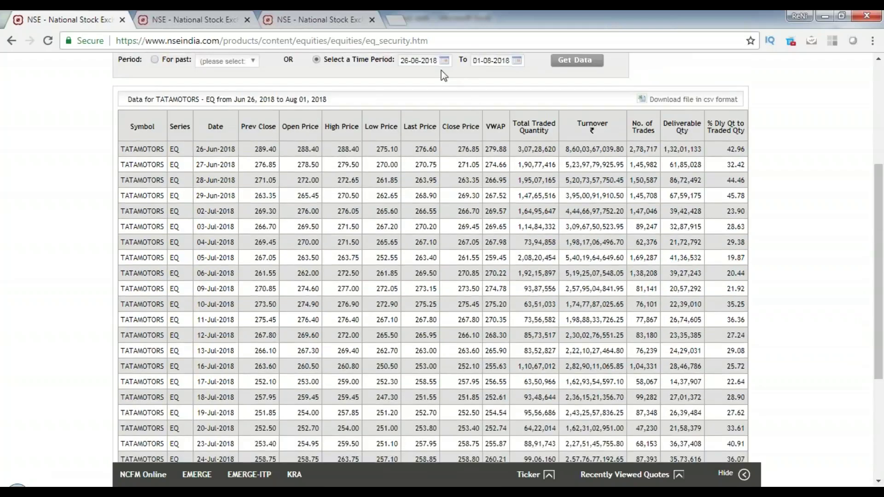
{"action": "left_click", "coordinate": [424, 61]}
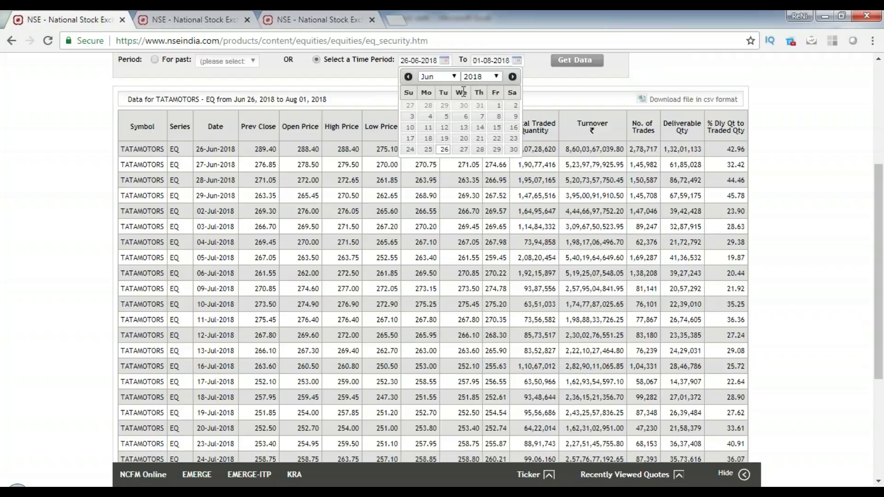
{"action": "left_click", "coordinate": [427, 149]}
{"action": "left_click", "coordinate": [571, 60]}
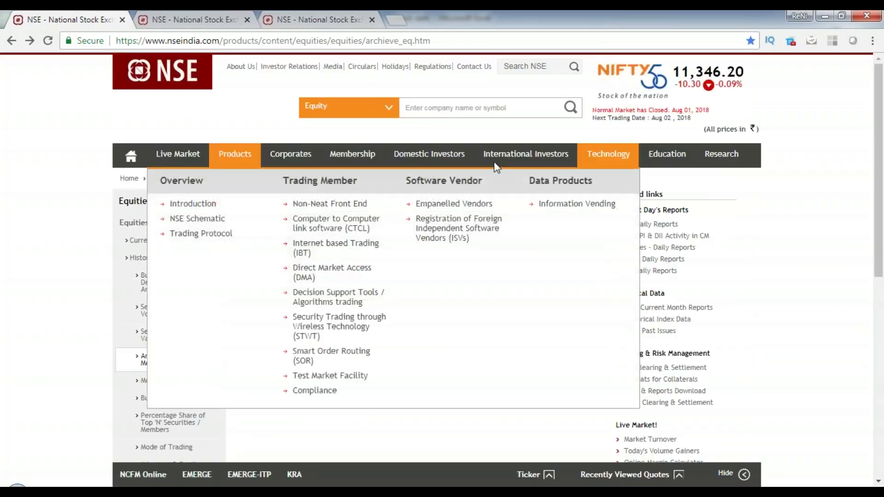
- Reopen the security-wise price volume archive from the equities historical data pages, and enter the symbol TATAMOTOR with series EQ
{"action": "mouse_move", "coordinate": [429, 154]}
{"action": "left_click", "coordinate": [154, 317]}
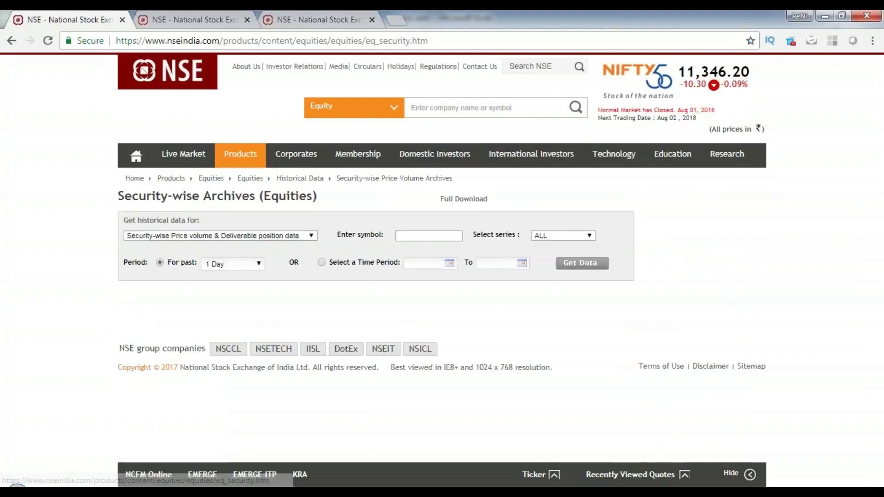
{"action": "type", "text": "TATAMOTOR"}
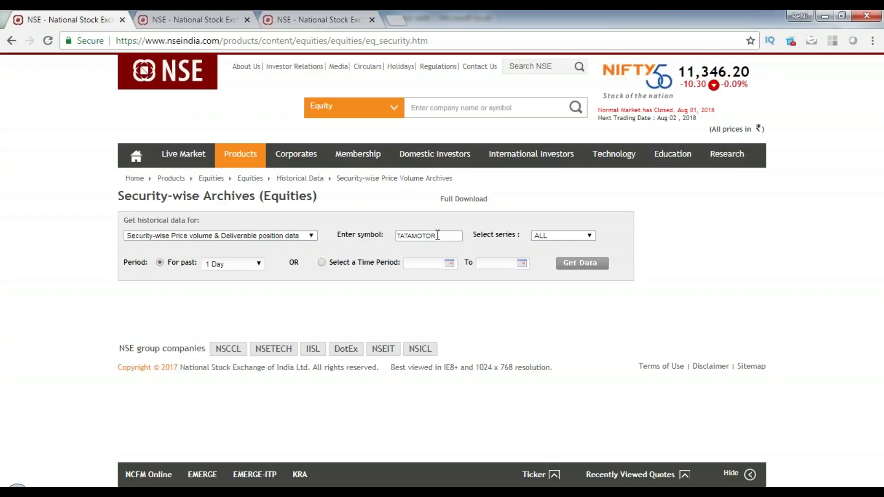
{"action": "left_click", "coordinate": [556, 242]}
{"action": "key", "text": "e"}
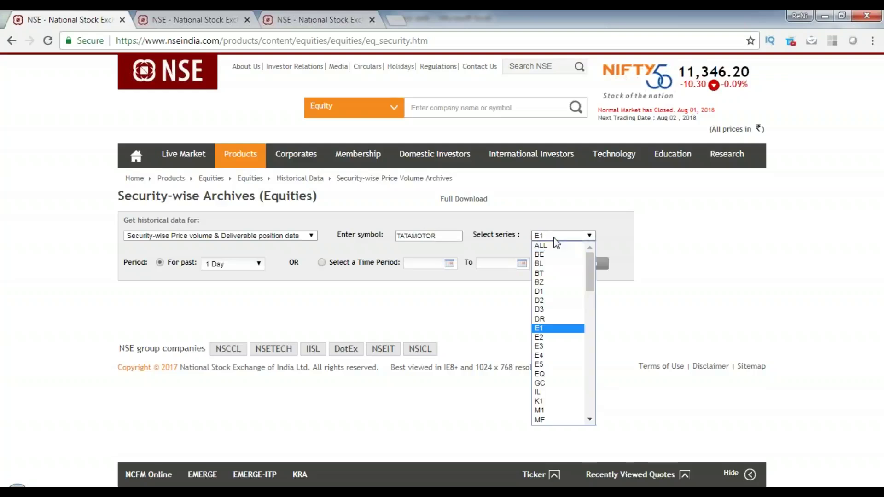
{"action": "key", "text": "q"}
{"action": "key", "text": "Return"}
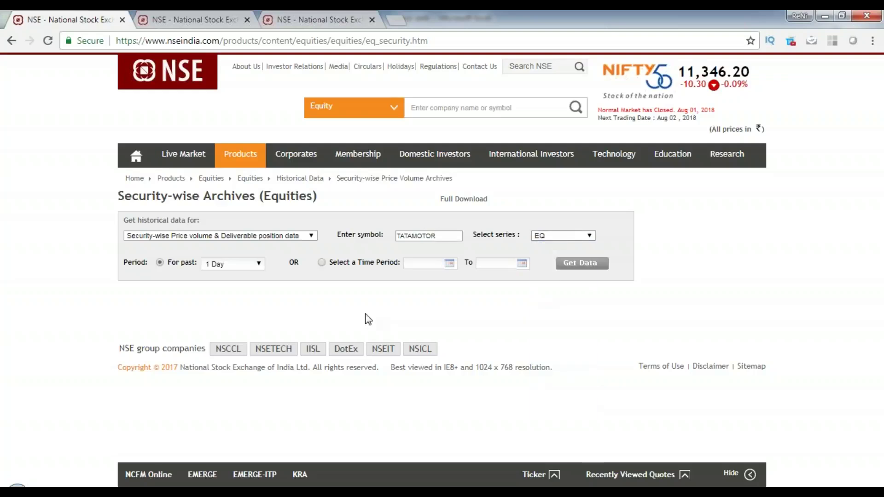
- Retrieve the past 3 months of EQ price volume and deliverable data for TATAMOTOR and review the rows through 01-Aug-2018
{"action": "left_click", "coordinate": [237, 266]}
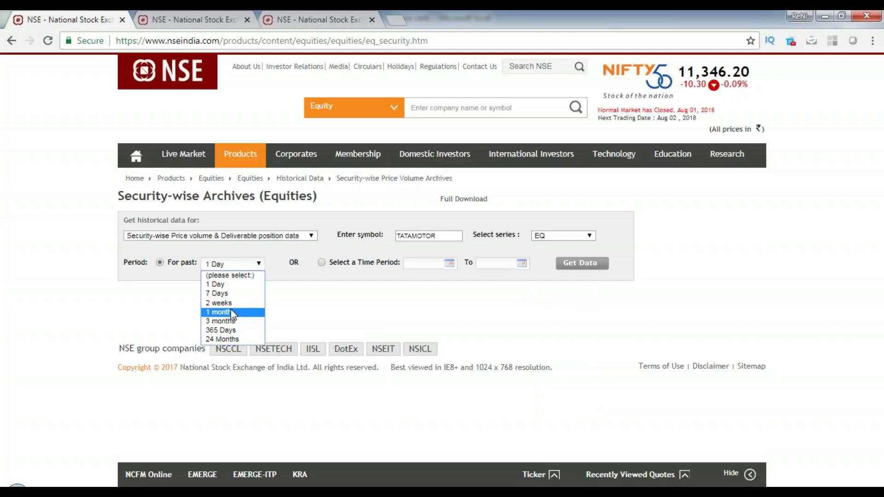
{"action": "left_click", "coordinate": [234, 322]}
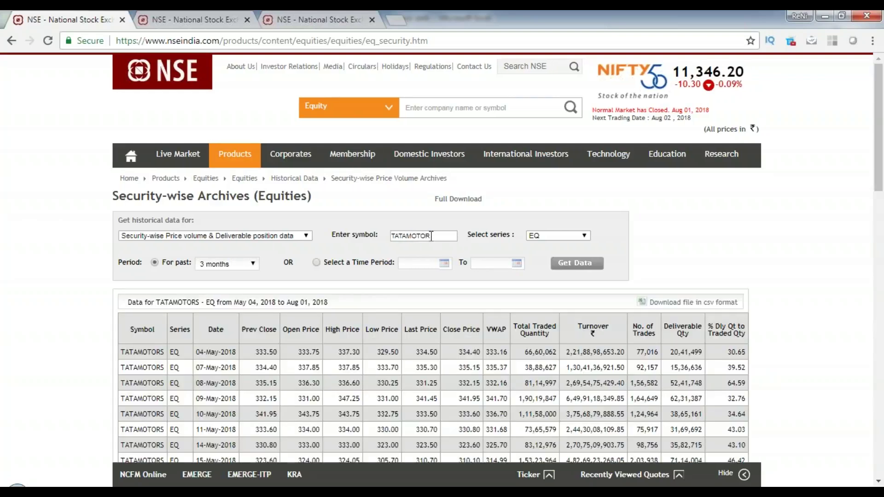
{"action": "scroll", "coordinate": [747, 295], "scroll_direction": "down", "scroll_amount": 4}
{"action": "scroll", "coordinate": [739, 300], "scroll_direction": "down", "scroll_amount": 1}
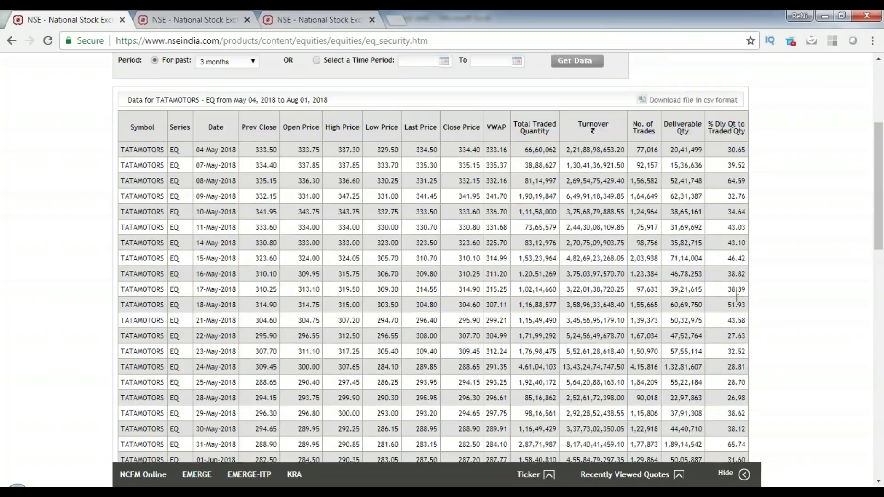
{"action": "scroll", "coordinate": [737, 299], "scroll_direction": "down", "scroll_amount": 3}
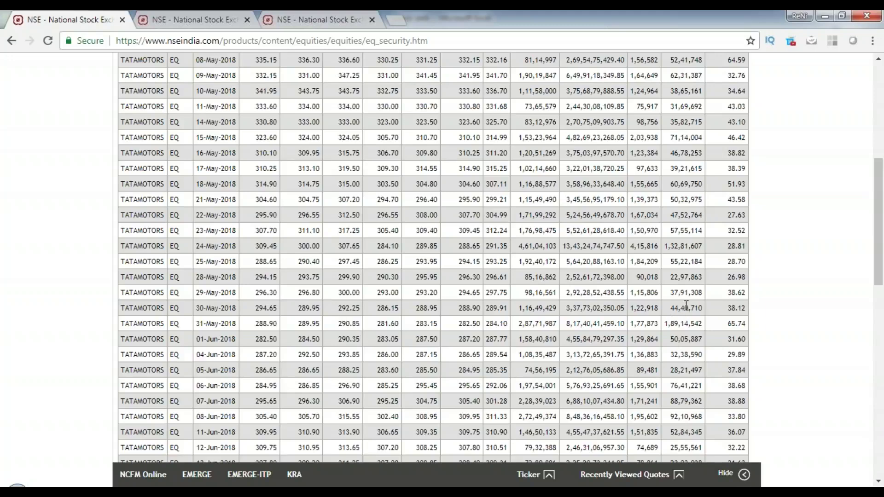
{"action": "scroll", "coordinate": [710, 344], "scroll_direction": "down", "scroll_amount": 13}
{"action": "scroll", "coordinate": [710, 343], "scroll_direction": "down", "scroll_amount": 1}
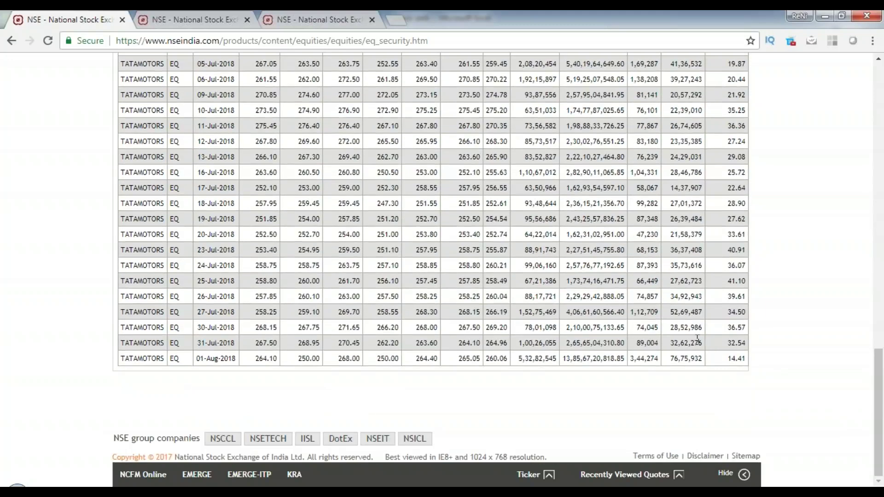
{"action": "scroll", "coordinate": [415, 155], "scroll_direction": "up", "scroll_amount": 1}
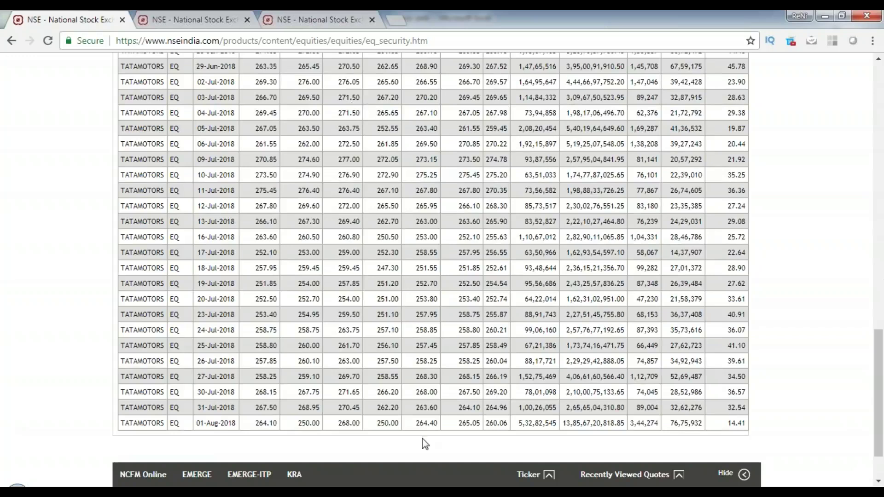
- Switch to the Pi trading terminal and add the NSE equity AXISBANK-EQ to the Default MW market watch
{"action": "left_click", "coordinate": [423, 492]}
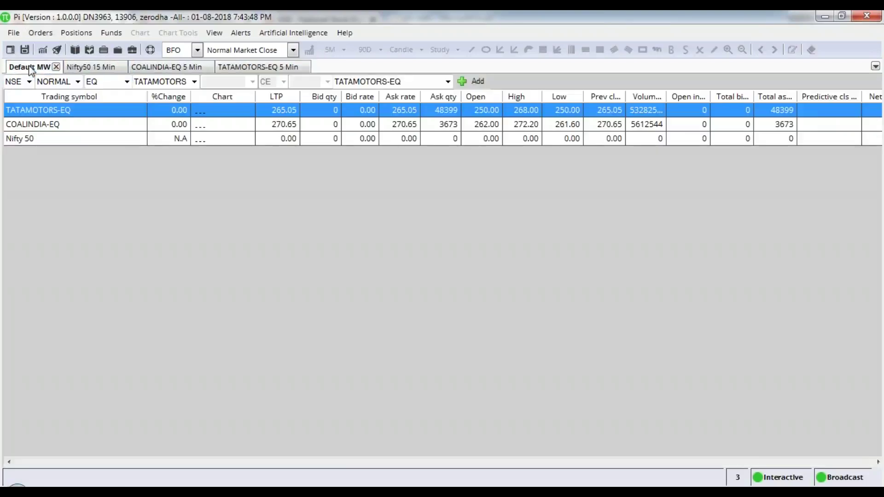
{"action": "left_click", "coordinate": [29, 67]}
{"action": "double_click", "coordinate": [173, 83]}
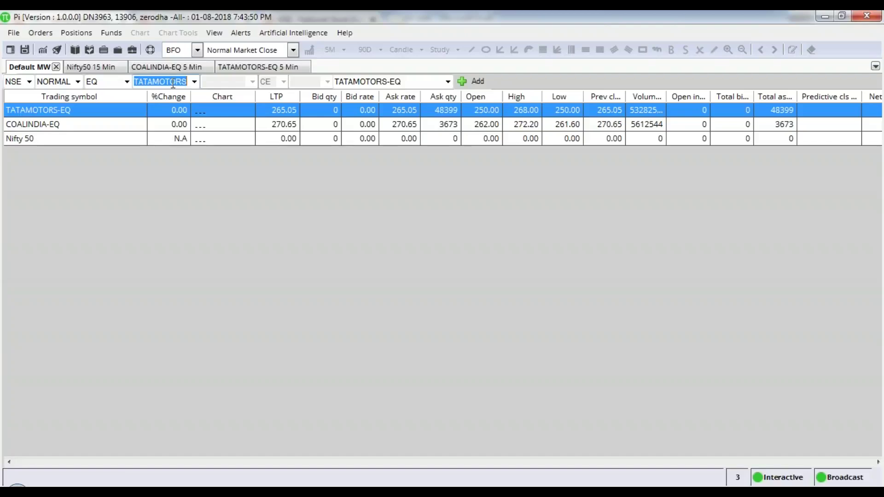
{"action": "type", "text": "AXISBANK"}
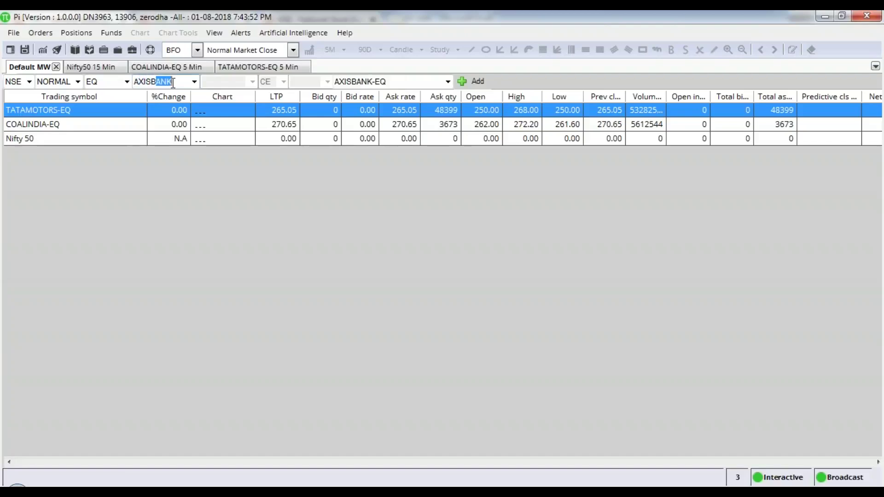
{"action": "left_click", "coordinate": [477, 87]}
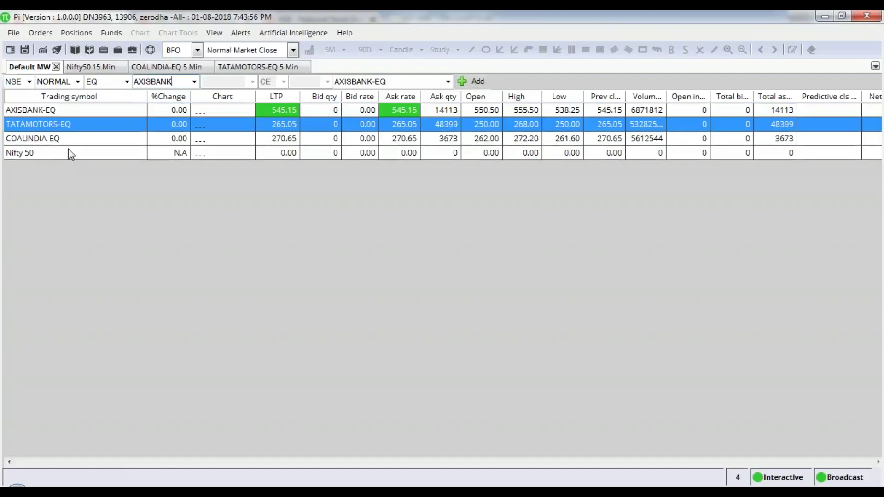
- Open a 5-minute, 90-day chart of AXISBANK-EQ and examine the price action over the last few days
{"action": "left_click", "coordinate": [43, 50]}
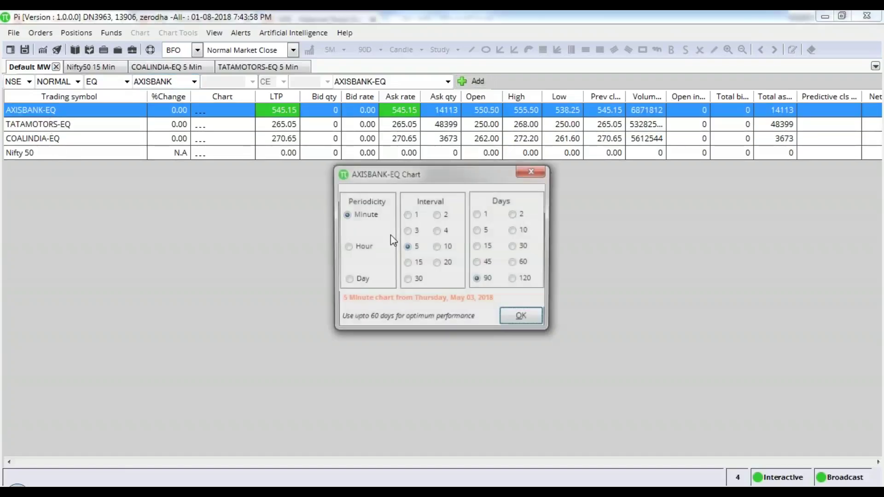
{"action": "left_click", "coordinate": [528, 325]}
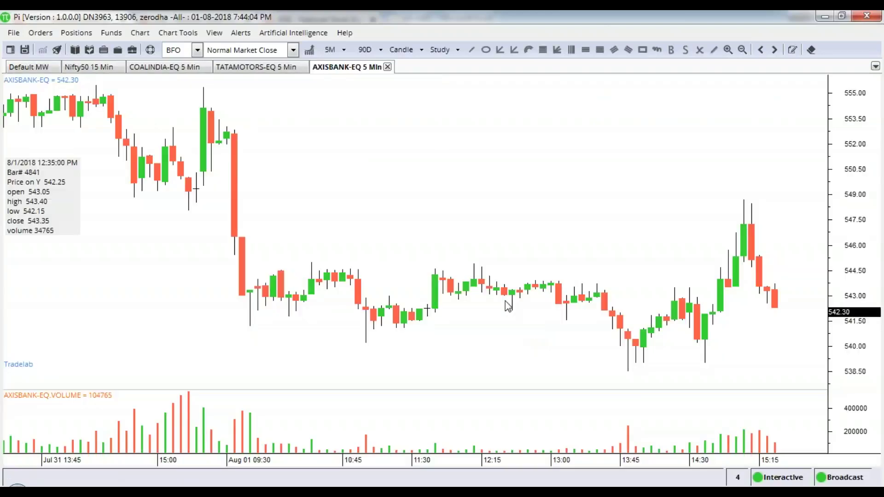
{"action": "scroll", "coordinate": [486, 304], "scroll_direction": "down", "scroll_amount": 2}
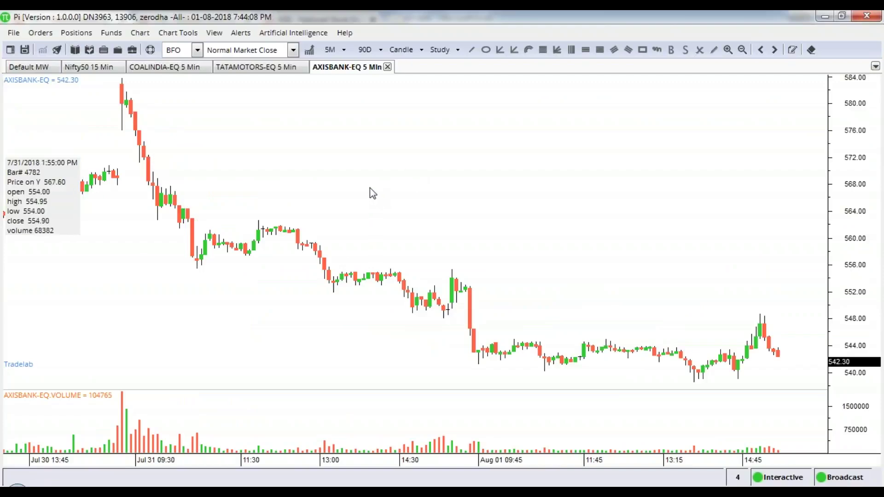
{"action": "scroll", "coordinate": [370, 191], "scroll_direction": "down", "scroll_amount": 1}
{"action": "scroll", "coordinate": [375, 186], "scroll_direction": "up", "scroll_amount": 5}
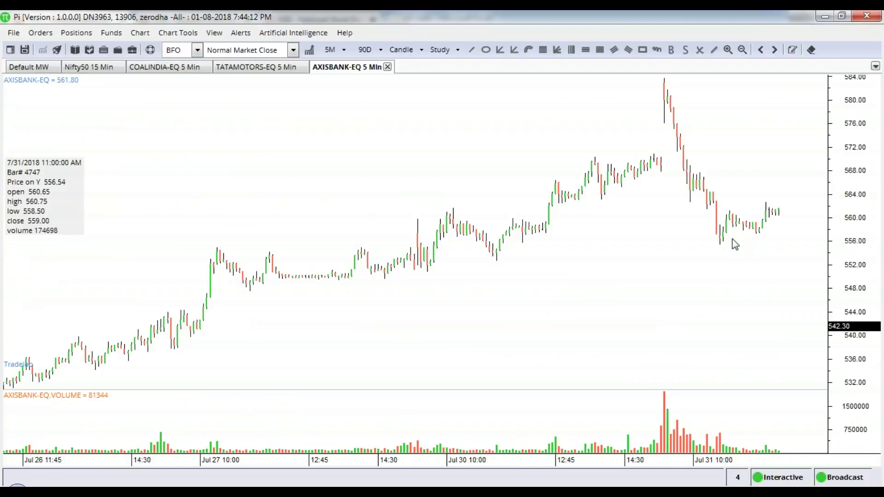
{"action": "scroll", "coordinate": [733, 239], "scroll_direction": "up", "scroll_amount": 2}
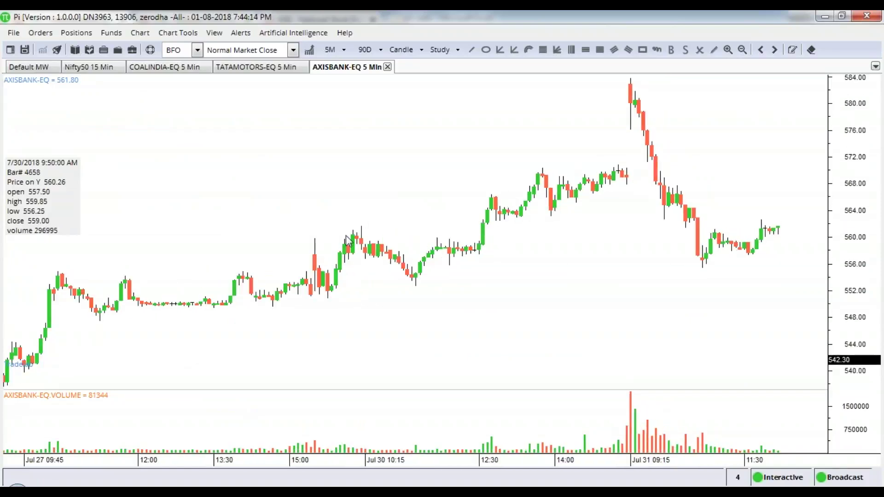
{"action": "scroll", "coordinate": [430, 270], "scroll_direction": "up", "scroll_amount": 2}
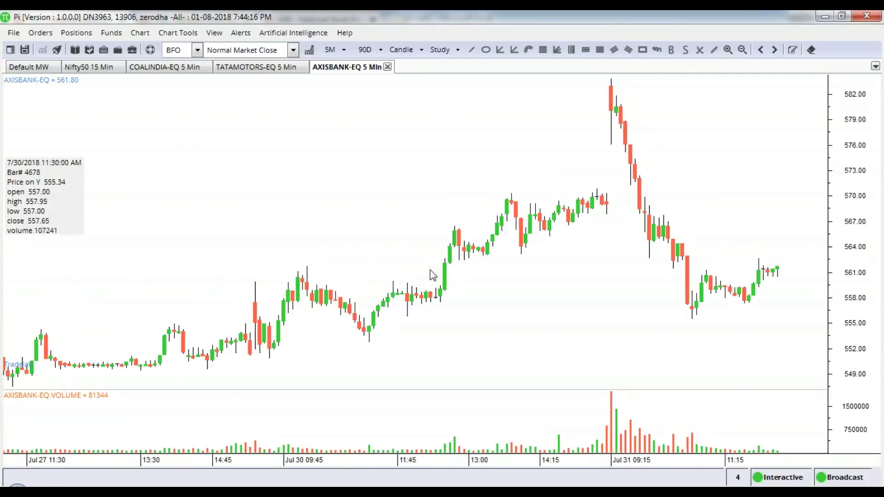
- Insert a horizontal line on the AXISBANK-EQ chart and set its value to 544 and its thickness to 3
{"action": "right_click", "coordinate": [381, 317]}
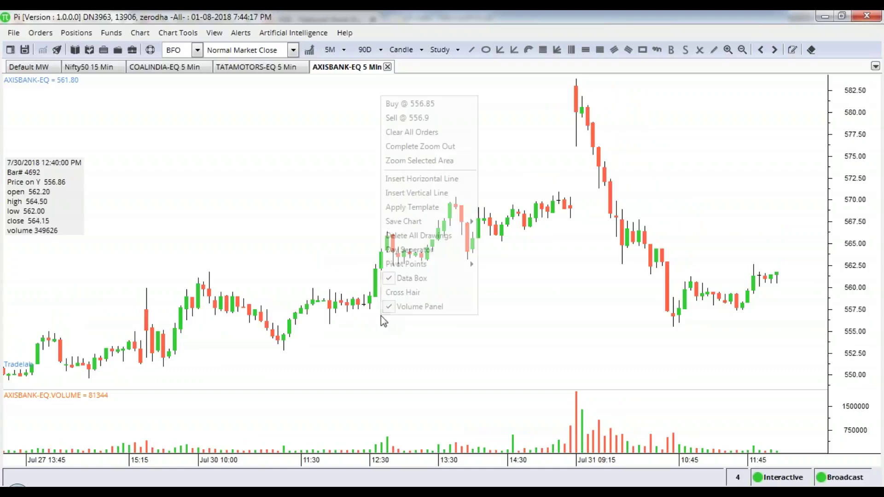
{"action": "left_click", "coordinate": [416, 178]}
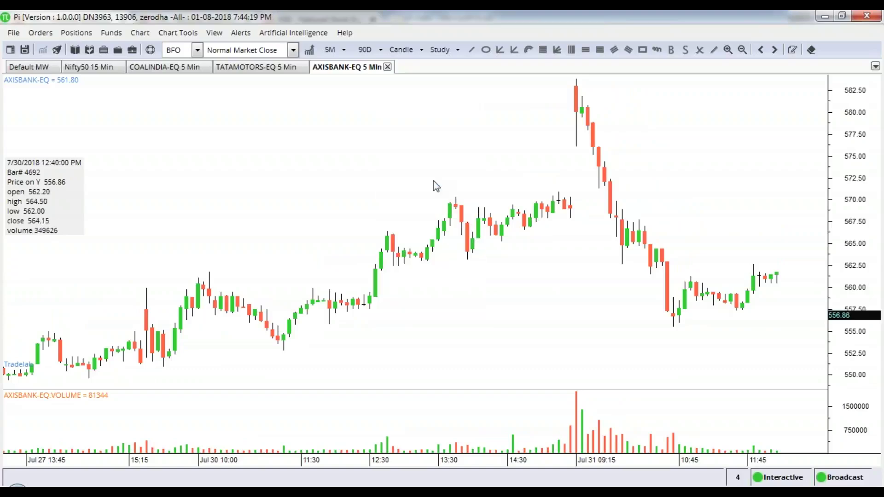
{"action": "double_click", "coordinate": [598, 317]}
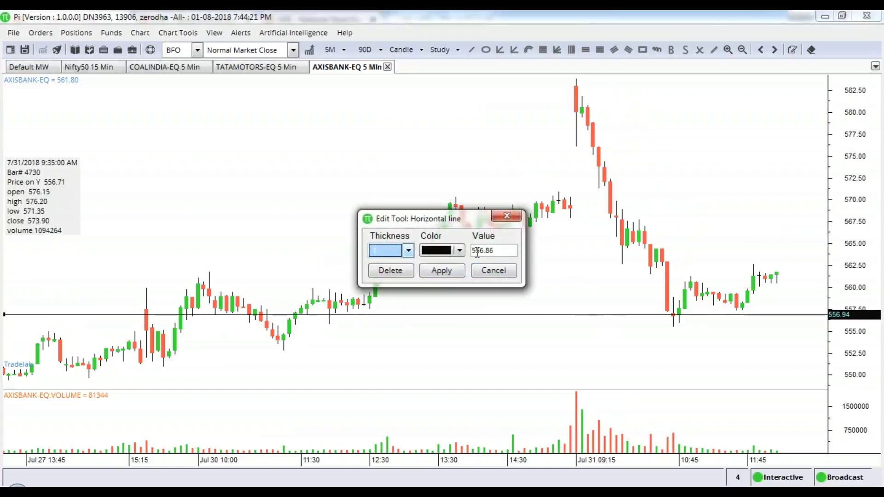
{"action": "left_click_drag", "start_coordinate": [476, 251], "coordinate": [522, 253]}
{"action": "type", "text": "44"}
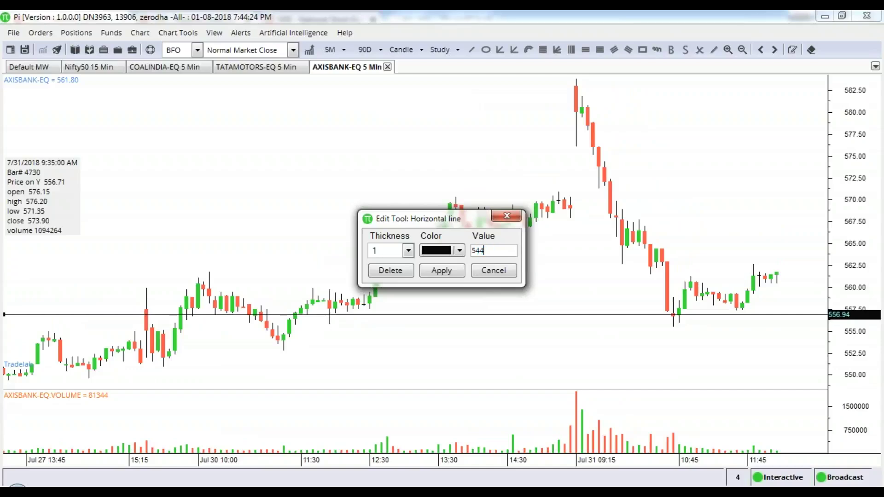
{"action": "left_click", "coordinate": [408, 250]}
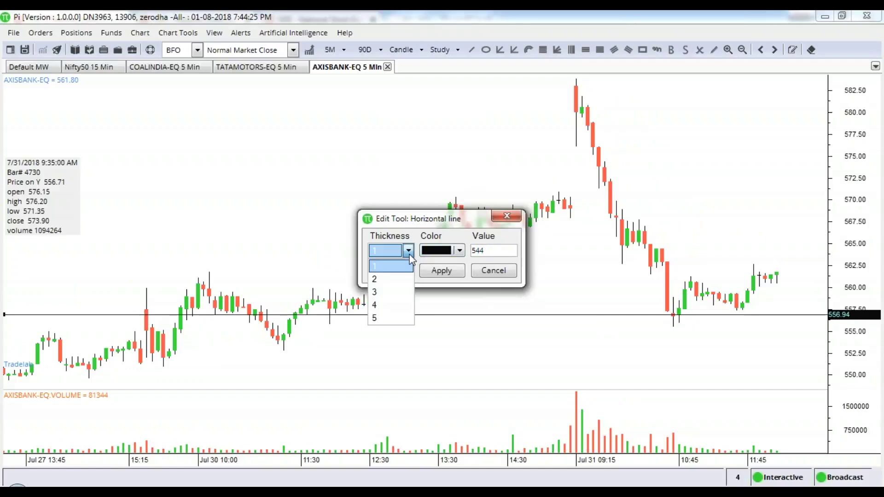
{"action": "left_click", "coordinate": [398, 297]}
{"action": "left_click", "coordinate": [441, 270]}
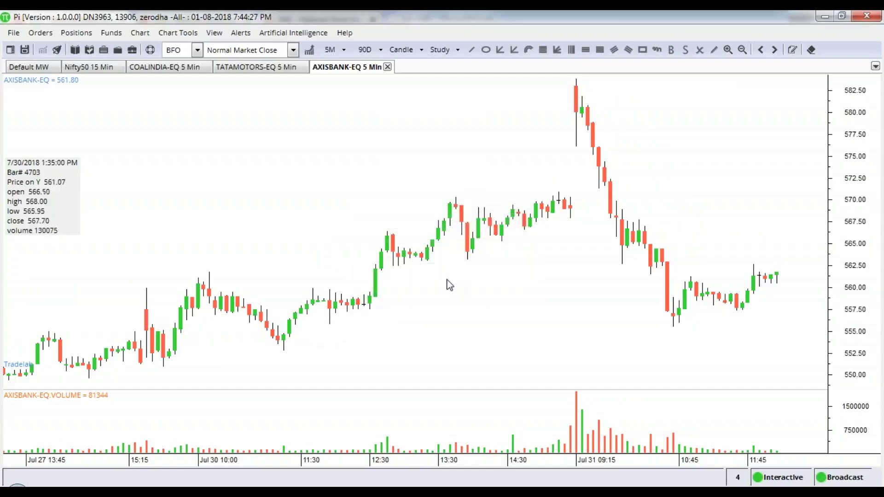
{"action": "scroll", "coordinate": [465, 276], "scroll_direction": "down", "scroll_amount": 5}
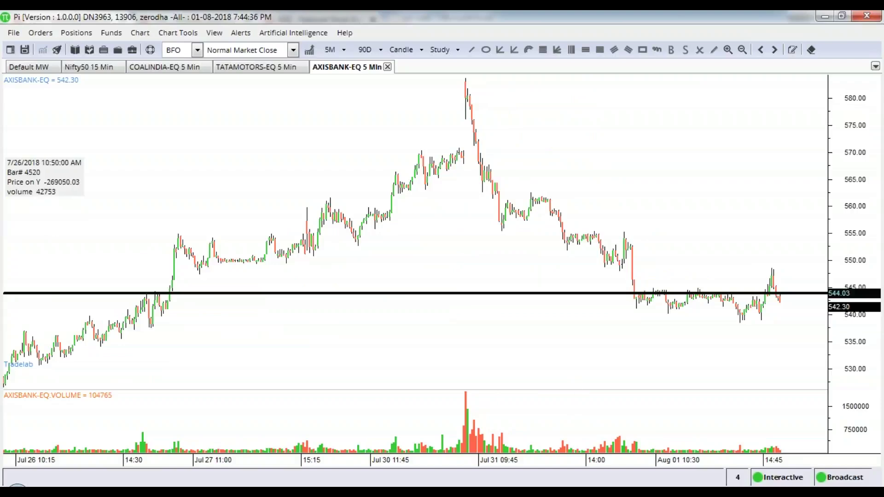
- Switch to the NSE archives page in the browser and retrieve the past 2 weeks of EQ price and deliverable data for AXISBANK
{"action": "mouse_move", "coordinate": [84, 490]}
{"action": "left_click", "coordinate": [85, 435]}
{"action": "scroll", "coordinate": [462, 336], "scroll_direction": "up", "scroll_amount": 10}
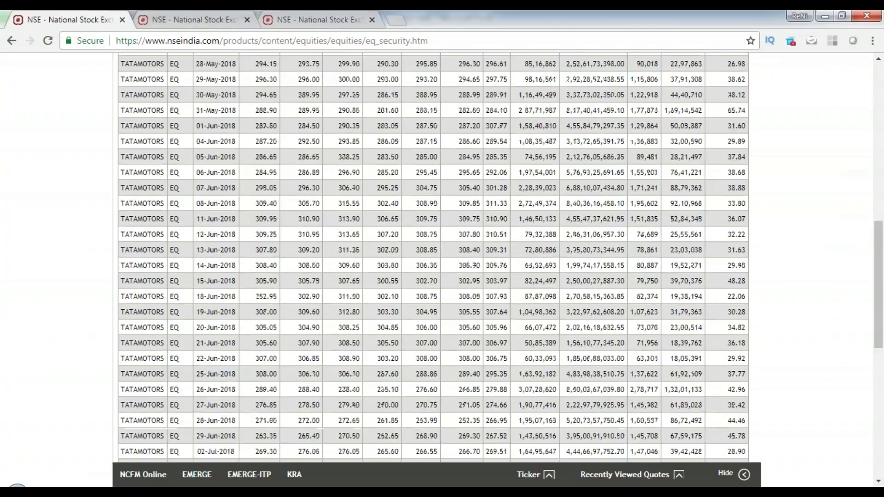
{"action": "scroll", "coordinate": [463, 274], "scroll_direction": "up", "scroll_amount": 3}
{"action": "left_click", "coordinate": [227, 264]}
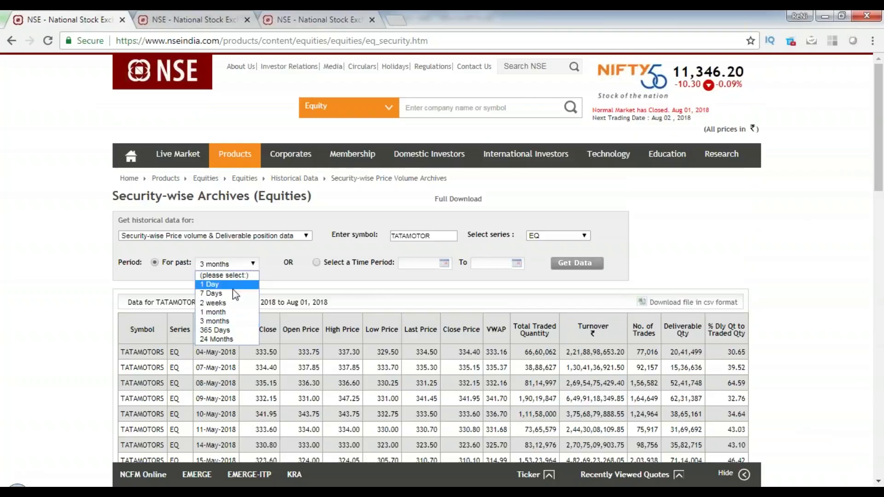
{"action": "left_click", "coordinate": [226, 304]}
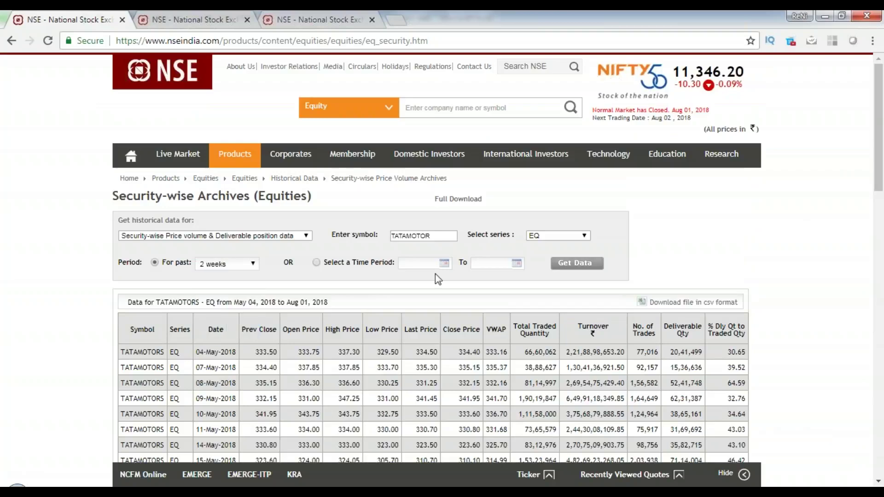
{"action": "double_click", "coordinate": [438, 237]}
{"action": "type", "text": "A"}
{"action": "left_click", "coordinate": [575, 263]}
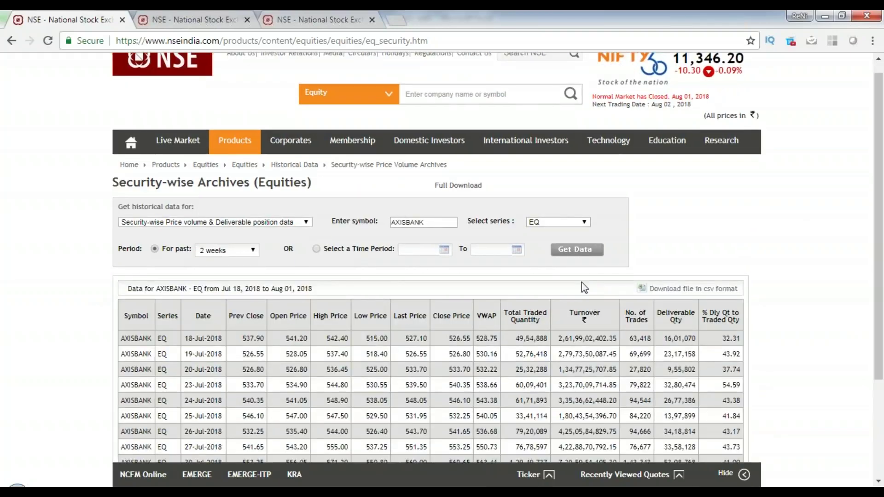
{"action": "scroll", "coordinate": [582, 287], "scroll_direction": "down", "scroll_amount": 3}
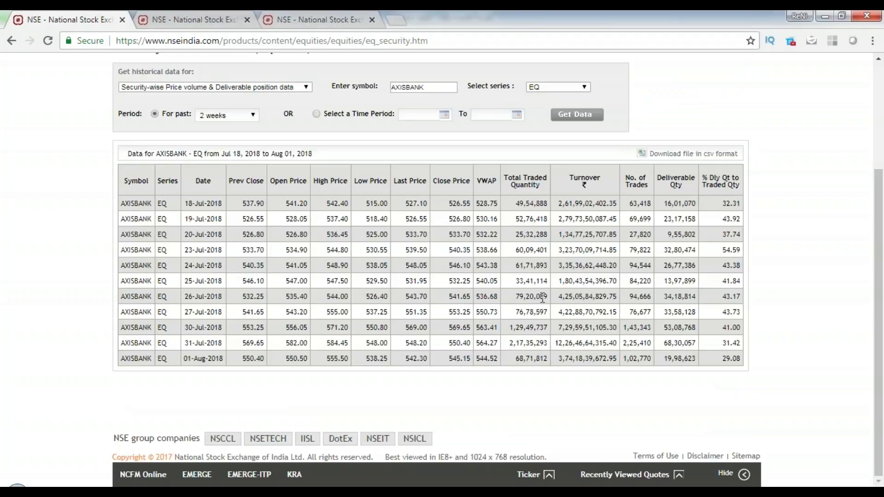
- Compare the AXISBANK-EQ chart in Pi with the daily price and deliverable quantity table on the NSE page
{"action": "key", "text": "alt+Tab"}
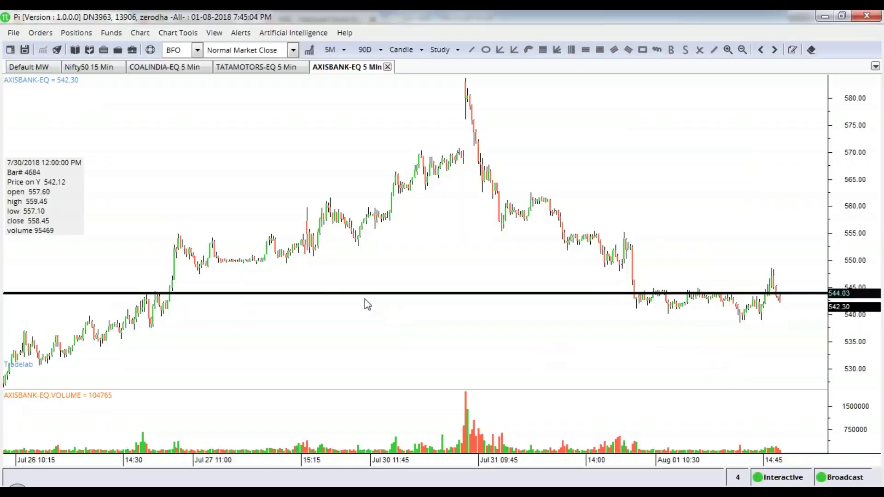
{"action": "key", "text": "alt+Tab"}
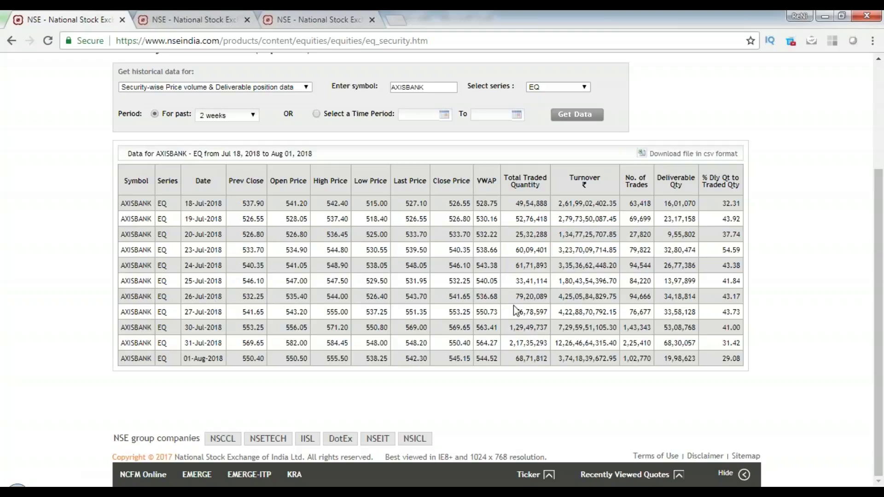
{"action": "key", "text": "alt+Tab"}
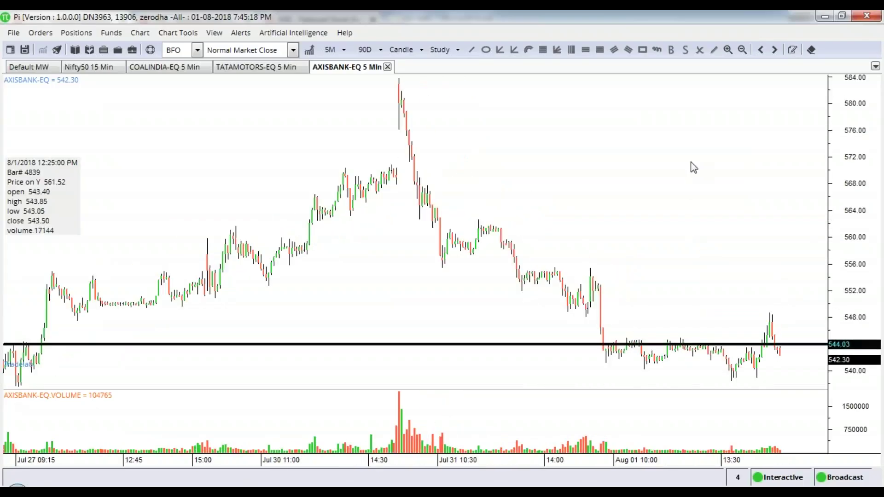
- Insert a second horizontal line on the AXISBANK-EQ chart below the thick one and set its value to 543
{"action": "scroll", "coordinate": [672, 207], "scroll_direction": "down", "scroll_amount": 2}
{"action": "scroll", "coordinate": [667, 205], "scroll_direction": "down", "scroll_amount": 2}
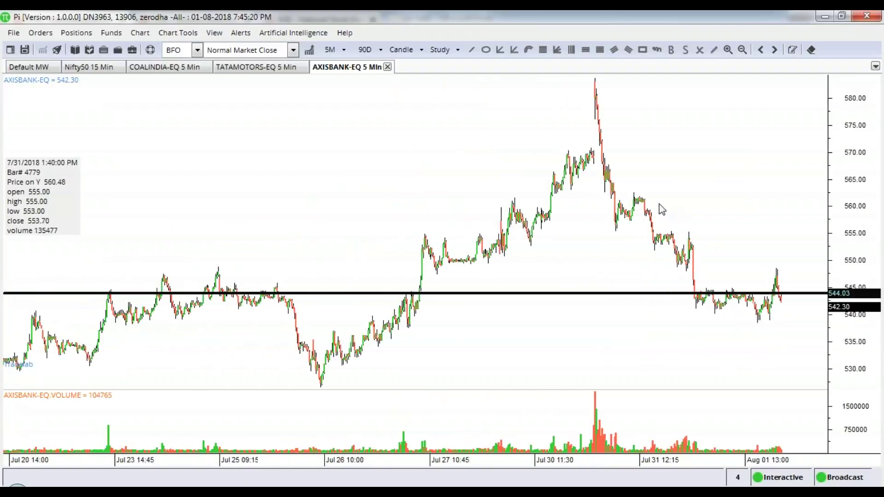
{"action": "right_click", "coordinate": [559, 323]}
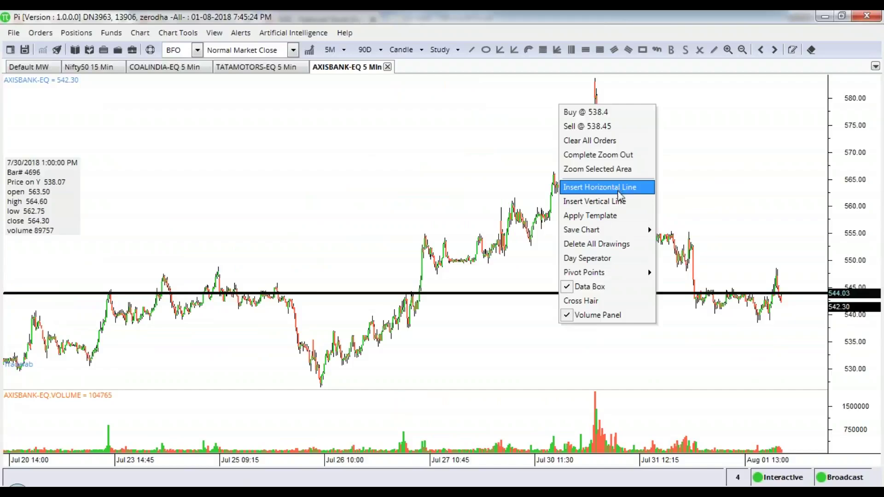
{"action": "left_click", "coordinate": [619, 192]}
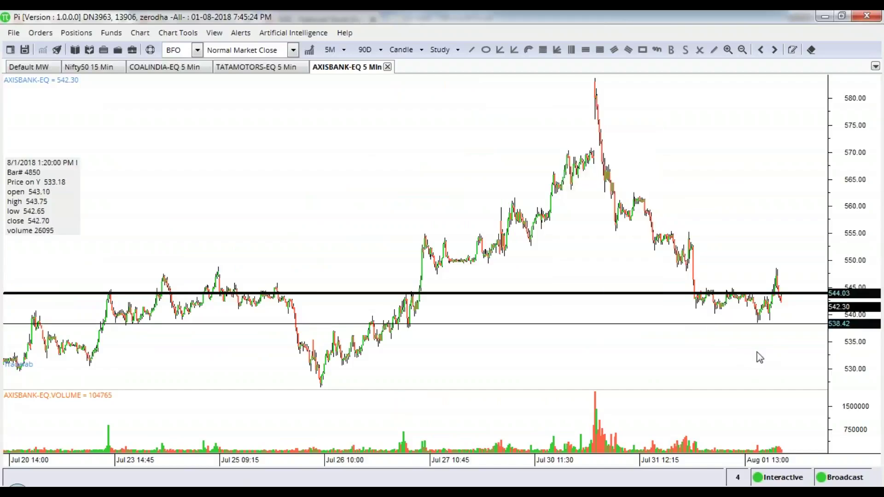
{"action": "double_click", "coordinate": [773, 323]}
{"action": "left_click_drag", "start_coordinate": [475, 250], "coordinate": [524, 253]}
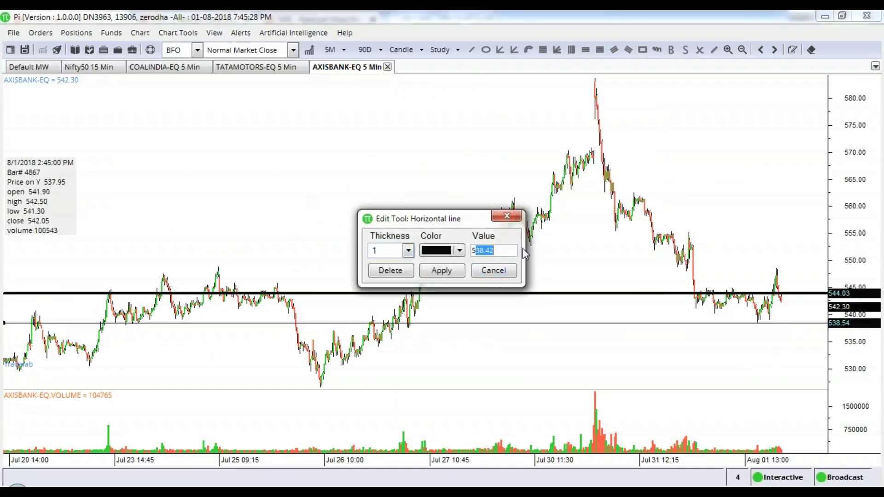
{"action": "type", "text": "43"}
{"action": "left_click", "coordinate": [442, 271]}
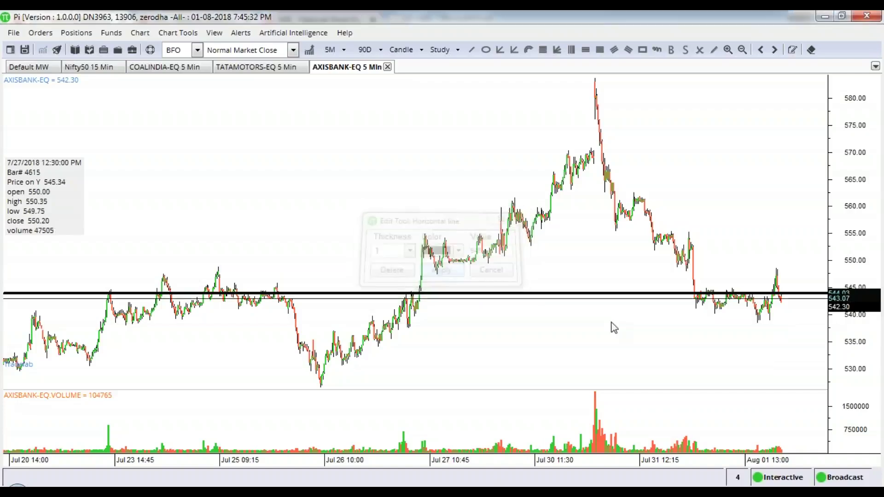
- Insert another horizontal line near the August 1 lows on the AXISBANK-EQ chart and set its value to 541
{"action": "scroll", "coordinate": [785, 325], "scroll_direction": "up", "scroll_amount": 5}
{"action": "scroll", "coordinate": [782, 332], "scroll_direction": "up", "scroll_amount": 2}
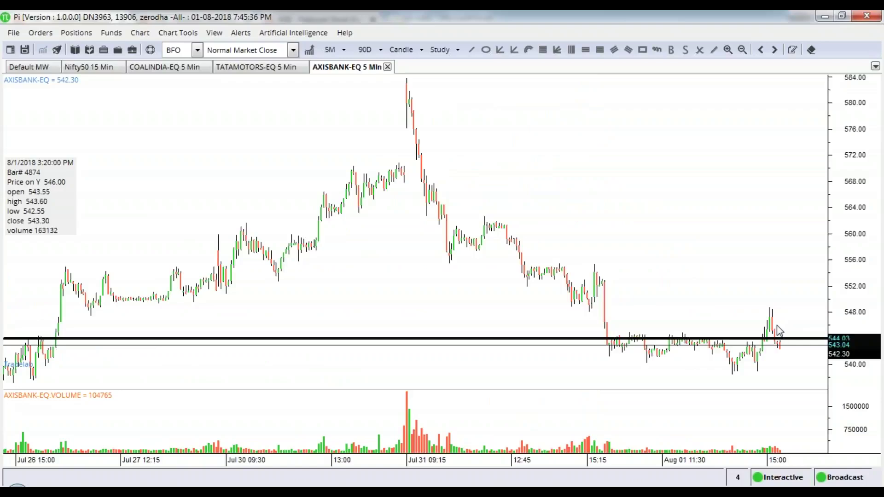
{"action": "right_click", "coordinate": [780, 339]}
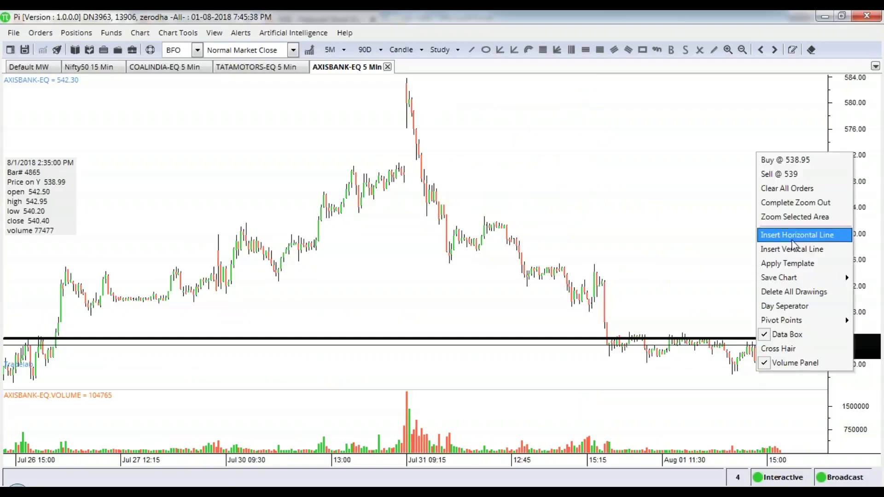
{"action": "left_click", "coordinate": [793, 235]}
{"action": "double_click", "coordinate": [786, 372]}
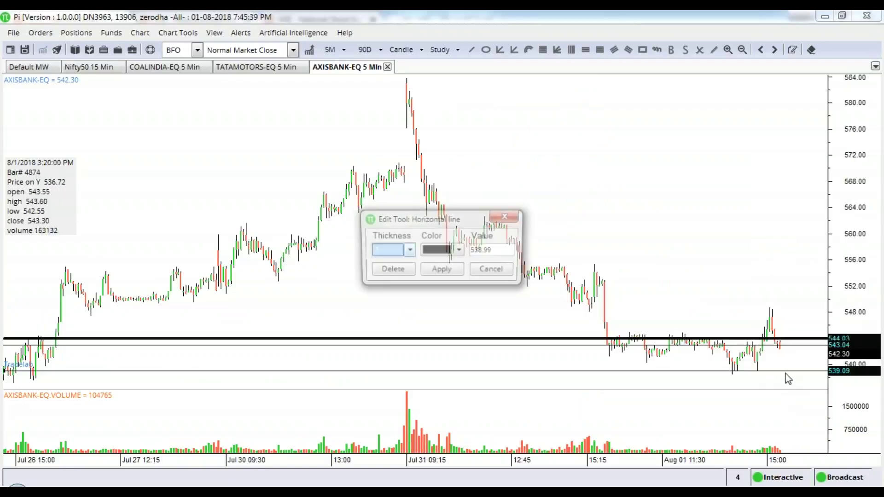
{"action": "left_click_drag", "start_coordinate": [477, 251], "coordinate": [518, 244]}
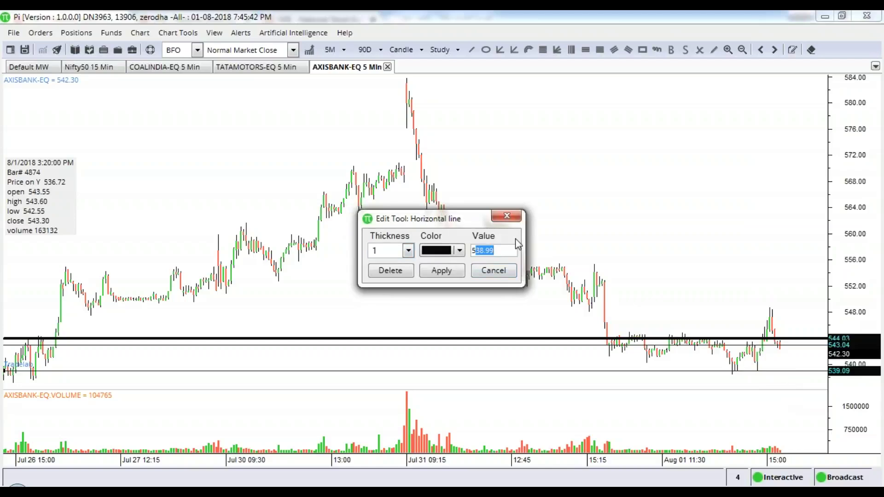
{"action": "type", "text": "4"}
{"action": "key", "text": "Return"}
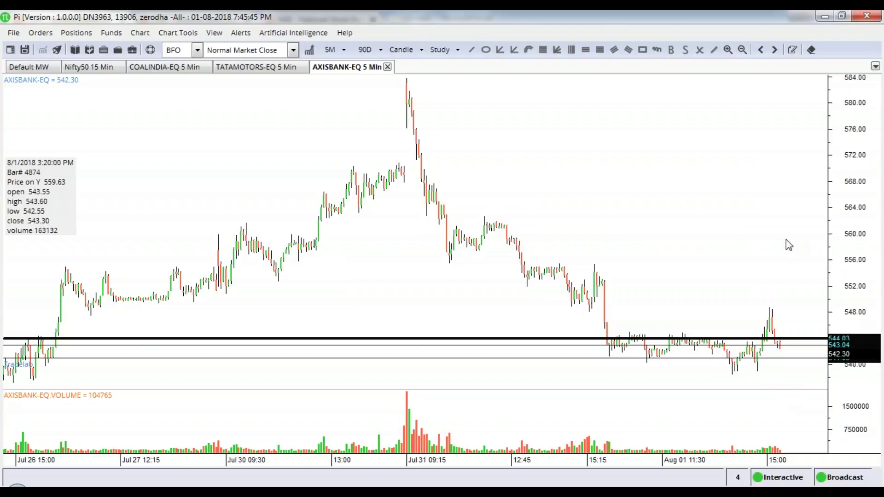
- Examine the July 31 decline and August 1 price action around the marked levels, checking them against the NSE deliverable data for AXISBANK
{"action": "scroll", "coordinate": [785, 248], "scroll_direction": "up", "scroll_amount": 1}
{"action": "scroll", "coordinate": [784, 248], "scroll_direction": "up", "scroll_amount": 4}
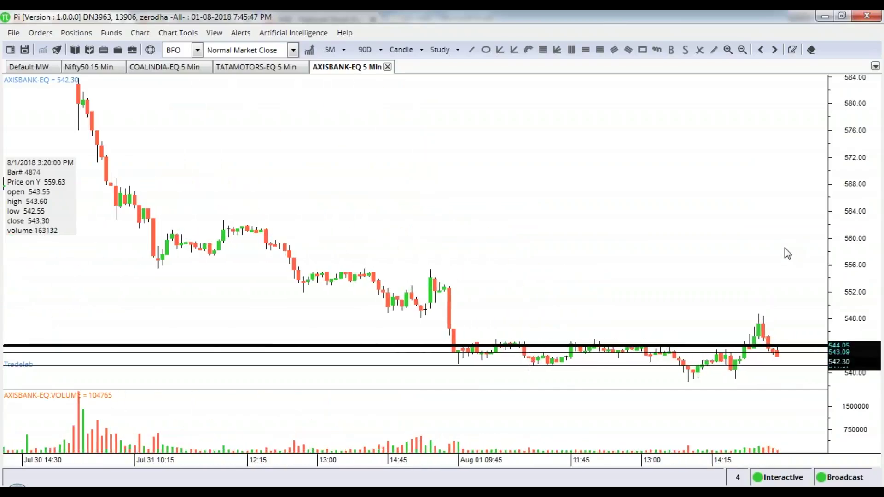
{"action": "scroll", "coordinate": [785, 253], "scroll_direction": "up", "scroll_amount": 2}
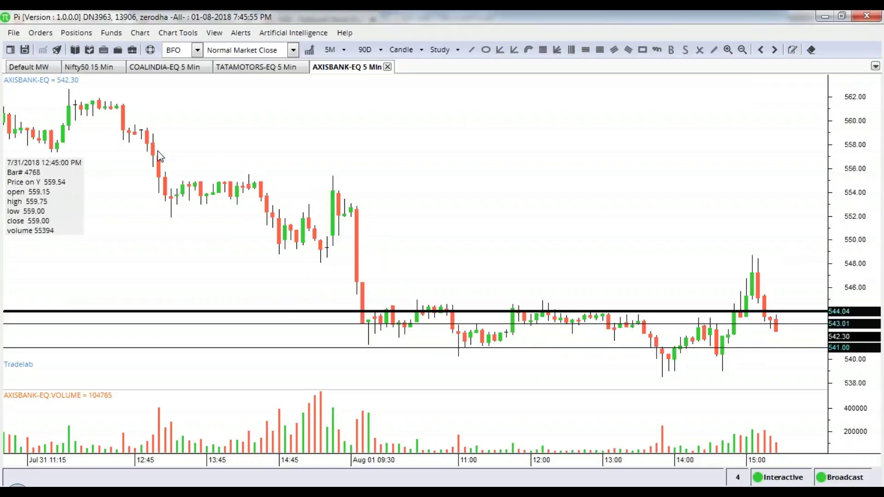
{"action": "scroll", "coordinate": [133, 197], "scroll_direction": "down", "scroll_amount": 2}
{"action": "scroll", "coordinate": [132, 197], "scroll_direction": "left", "scroll_amount": 3}
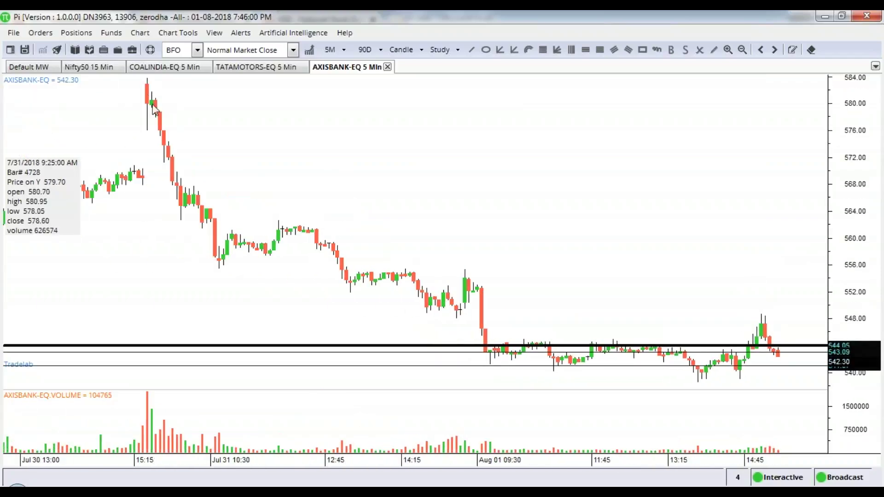
{"action": "key", "text": "alt+Tab"}
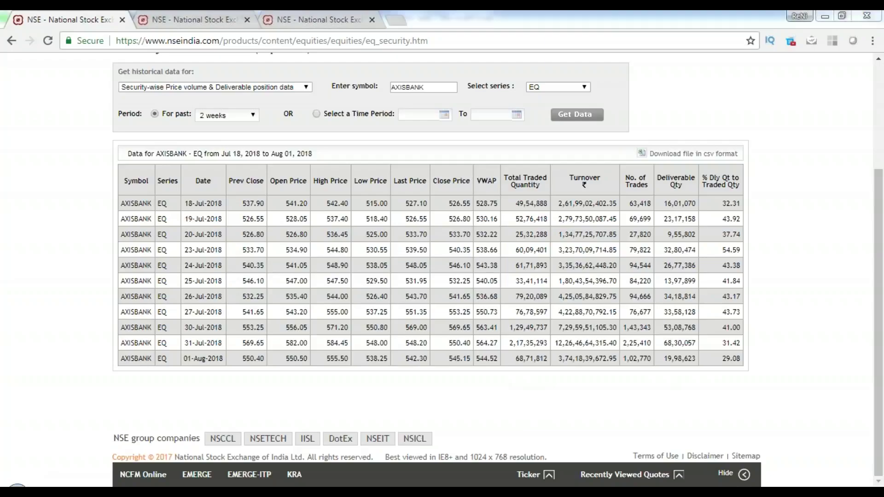
{"action": "key", "text": "alt+Tab"}
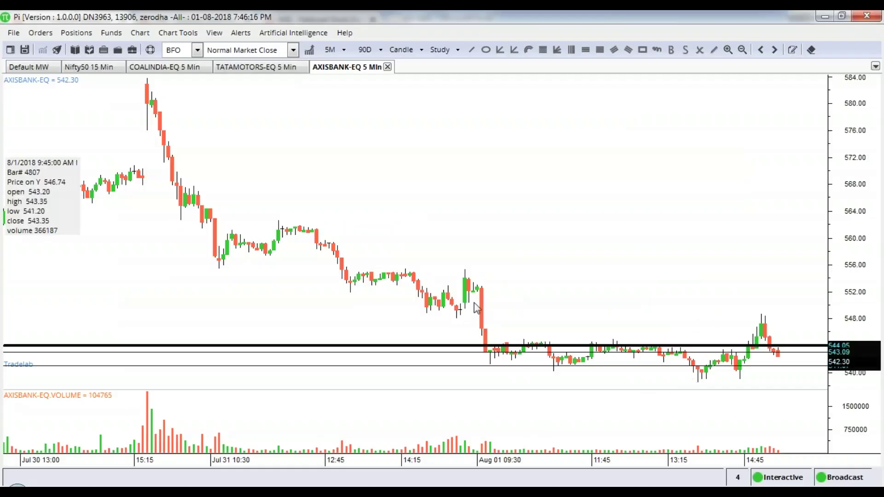
{"action": "scroll", "coordinate": [480, 293], "scroll_direction": "up", "scroll_amount": 5}
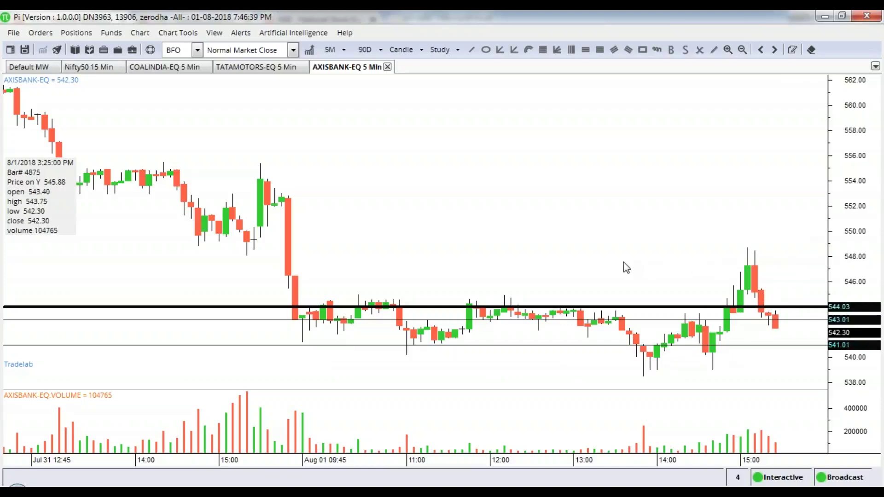
{"action": "scroll", "coordinate": [765, 265], "scroll_direction": "down", "scroll_amount": 1}
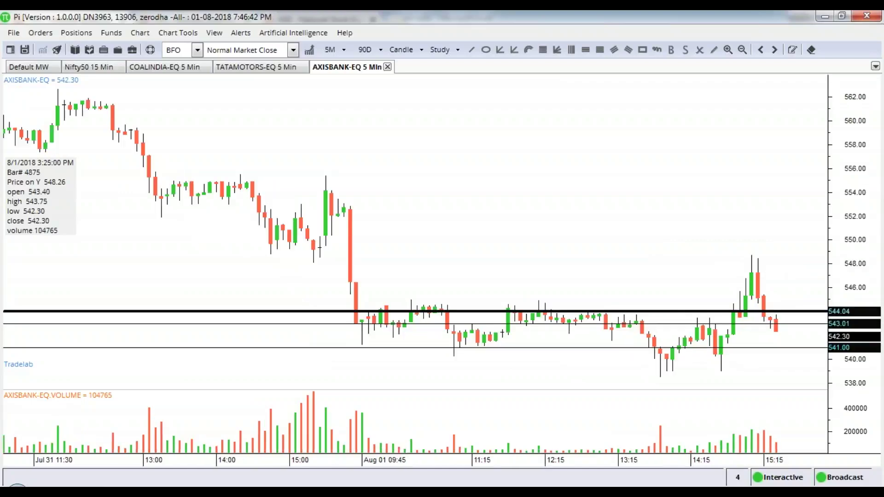
{"action": "scroll", "coordinate": [714, 253], "scroll_direction": "up", "scroll_amount": 3}
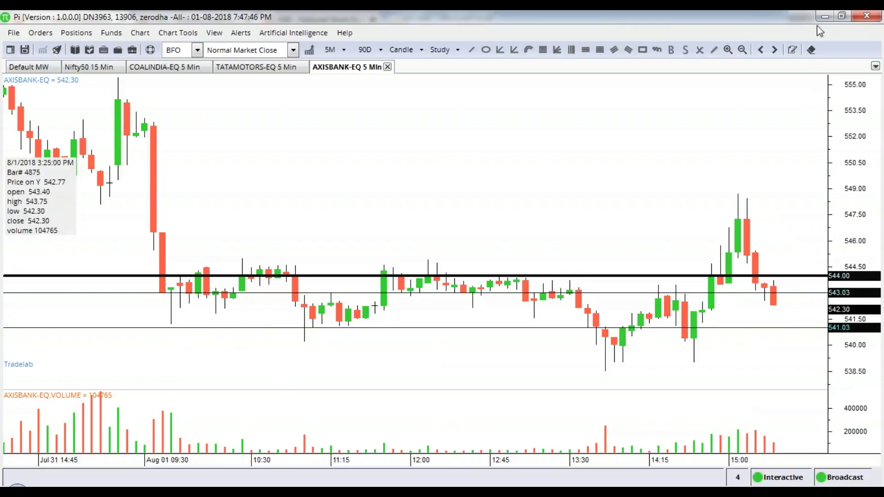
{"action": "scroll", "coordinate": [766, 129], "scroll_direction": "down", "scroll_amount": 5}
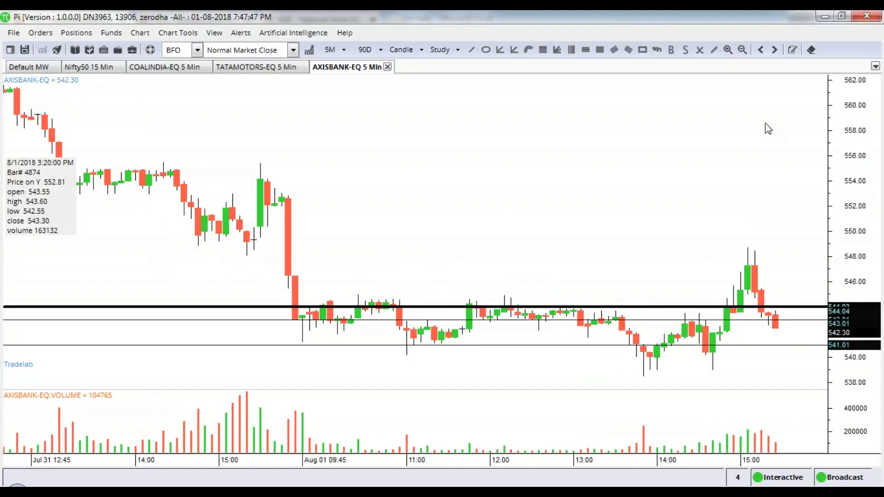
{"action": "scroll", "coordinate": [766, 131], "scroll_direction": "down", "scroll_amount": 2}
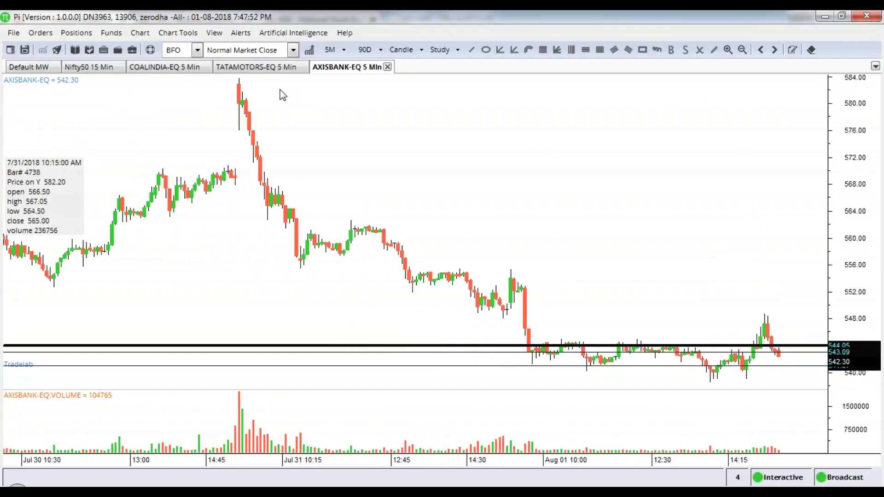
- Insert a horizontal line at about 580 near the July 31 opening high on the AXISBANK-EQ chart
{"action": "right_click", "coordinate": [828, 107]}
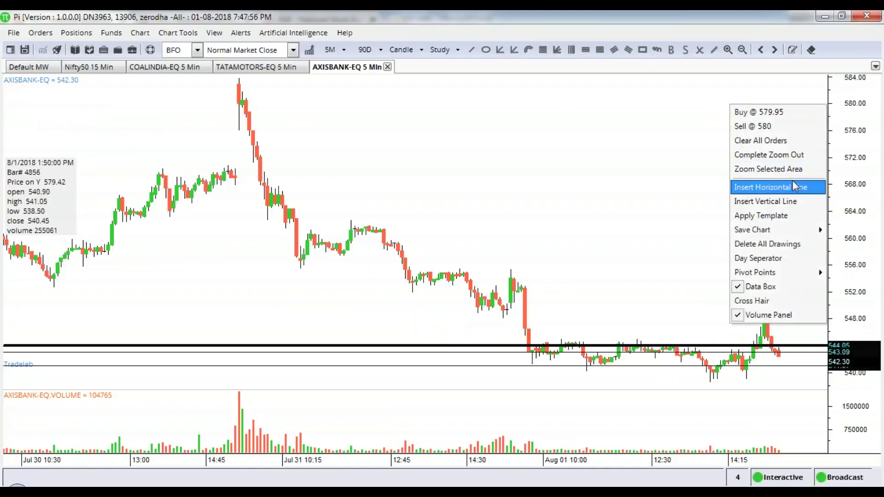
{"action": "left_click", "coordinate": [774, 187]}
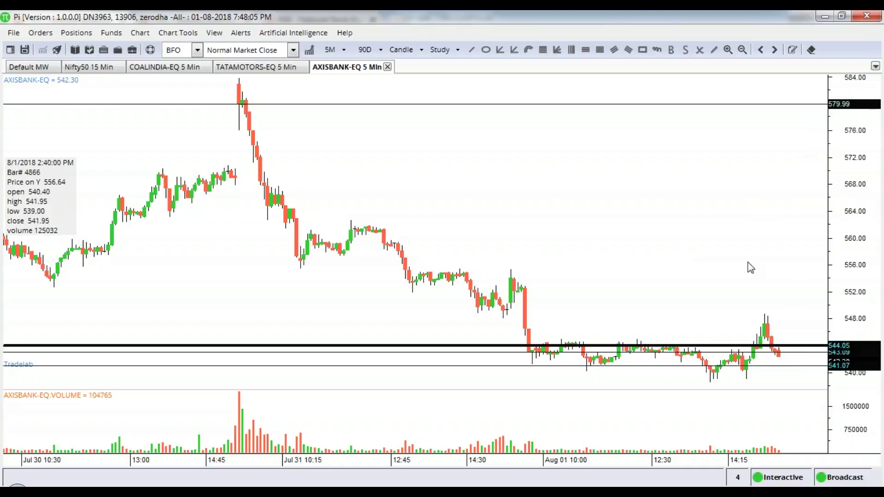
{"action": "scroll", "coordinate": [747, 262], "scroll_direction": "up", "scroll_amount": 3}
{"action": "scroll", "coordinate": [747, 261], "scroll_direction": "up", "scroll_amount": 3}
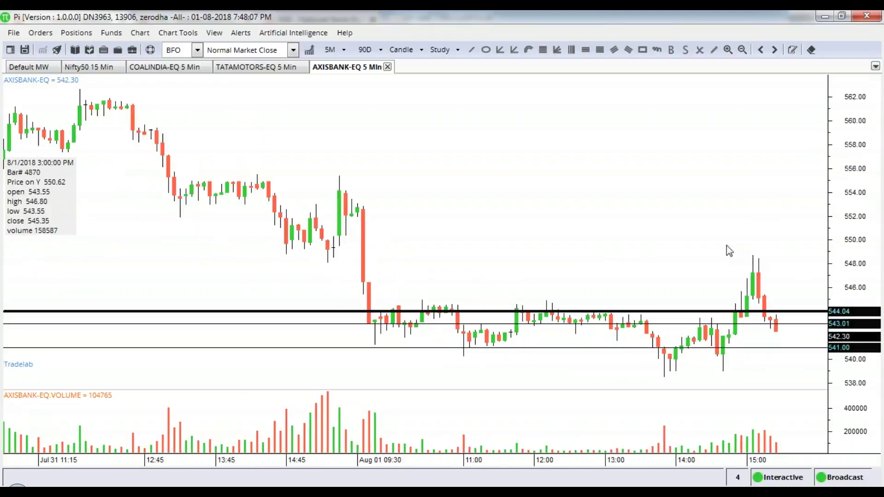
- Add the NSE equity symbol BHARTIARTL to the default market watch
{"action": "left_click", "coordinate": [33, 69]}
{"action": "double_click", "coordinate": [167, 83]}
{"action": "type", "text": "BHARTIARTL"}
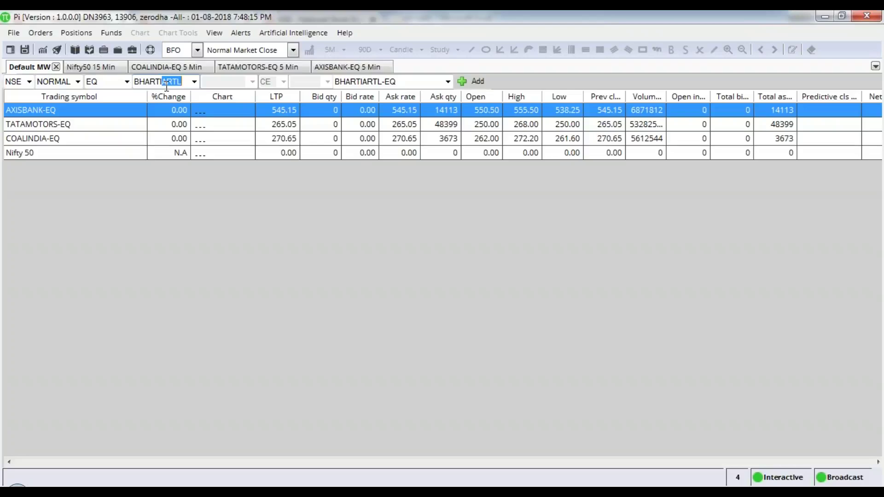
{"action": "key", "text": "Return"}
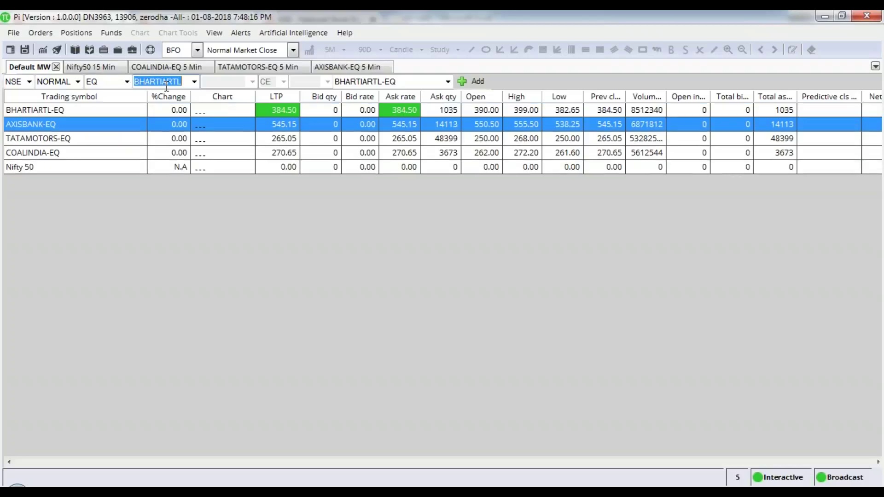
- Open a 5-minute, 90-day chart of BHARTIARTL-EQ and examine its price action over the last two days
{"action": "left_click", "coordinate": [77, 112]}
{"action": "left_click", "coordinate": [41, 50]}
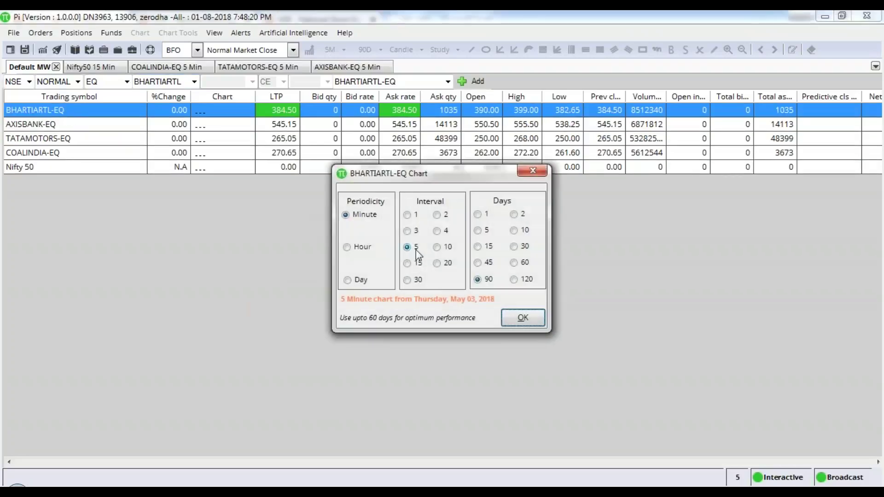
{"action": "left_click", "coordinate": [523, 318]}
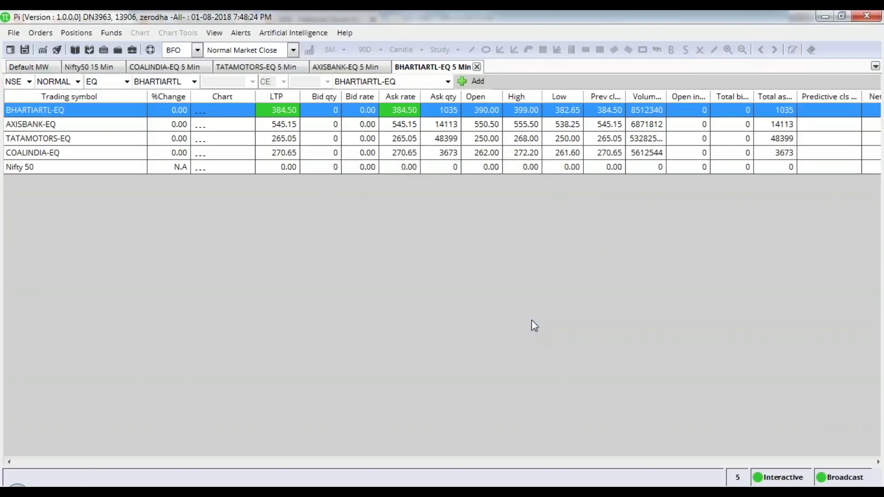
{"action": "scroll", "coordinate": [534, 326], "scroll_direction": "down", "scroll_amount": 3}
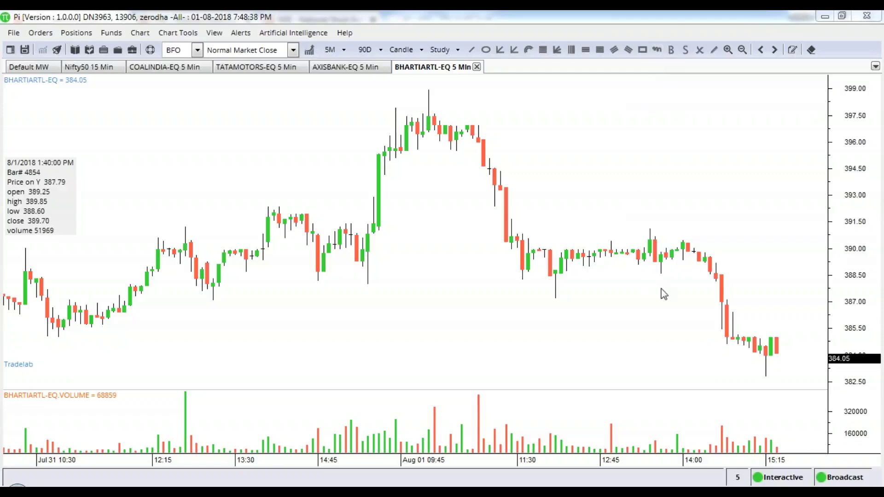
- Switch to the NSE archives page in the browser and retrieve the past 2 weeks of EQ price and deliverable data for BHARTIARTL
{"action": "key", "text": "alt+Tab"}
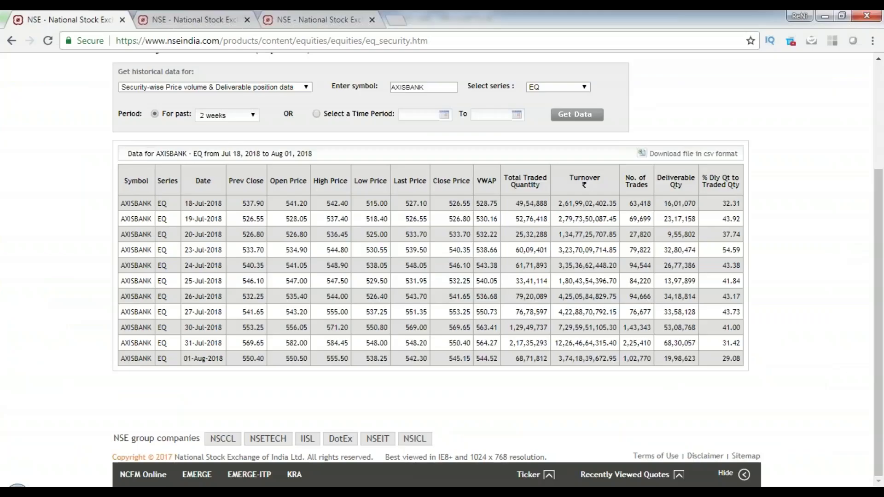
{"action": "left_click_drag", "start_coordinate": [436, 88], "coordinate": [319, 77]}
{"action": "type", "text": "BHARTIAIRTEL"}
{"action": "key", "text": "BackSpace"}
{"action": "key", "text": "BackSpace"}
{"action": "key", "text": "BackSpace"}
{"action": "key", "text": "BackSpace"}
{"action": "key", "text": "BackSpace"}
{"action": "left_click", "coordinate": [552, 119]}
{"action": "scroll", "coordinate": [376, 423], "scroll_direction": "down", "scroll_amount": 3}
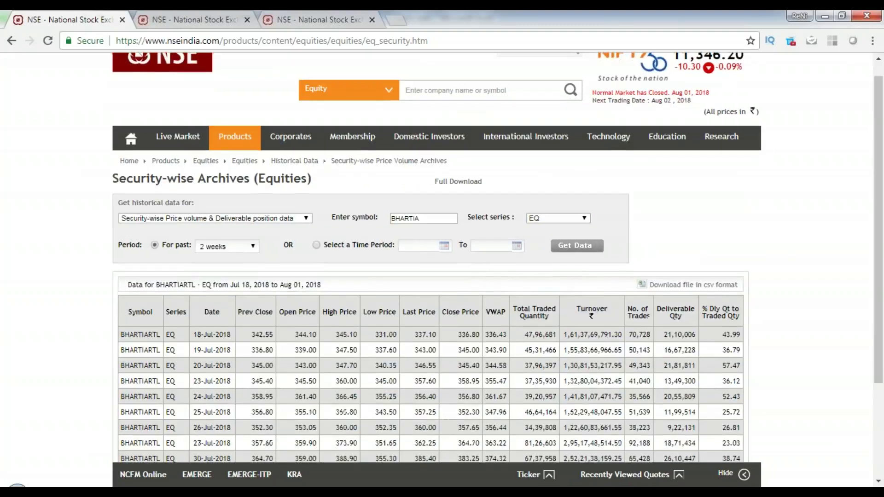
{"action": "scroll", "coordinate": [375, 423], "scroll_direction": "down", "scroll_amount": 1}
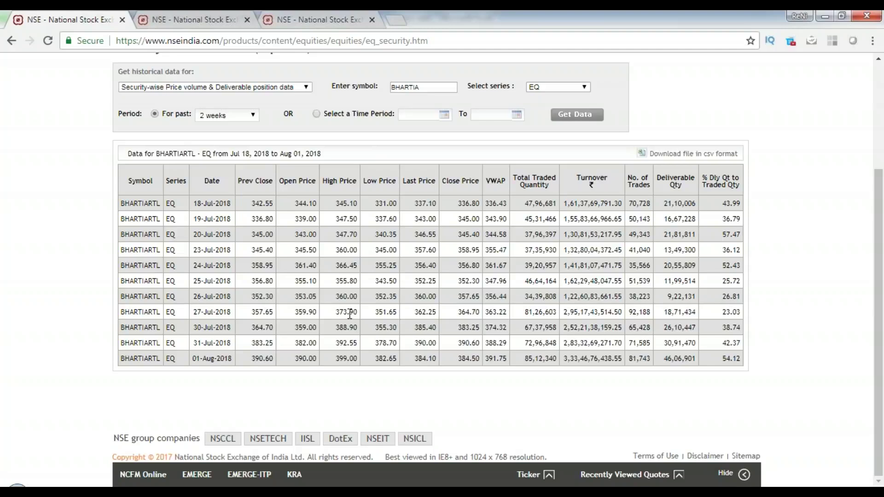
- Retrieve the BHARTIARTL price and deliverable data for the custom period from 01-06-2018 to 01-08-2018
{"action": "scroll", "coordinate": [463, 332], "scroll_direction": "up", "scroll_amount": 3}
{"action": "scroll", "coordinate": [462, 332], "scroll_direction": "down", "scroll_amount": 1}
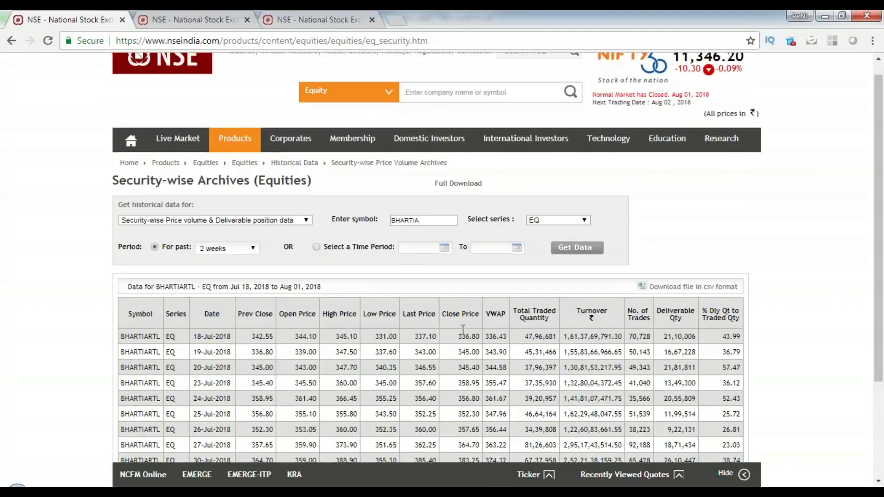
{"action": "scroll", "coordinate": [484, 358], "scroll_direction": "down", "scroll_amount": 1}
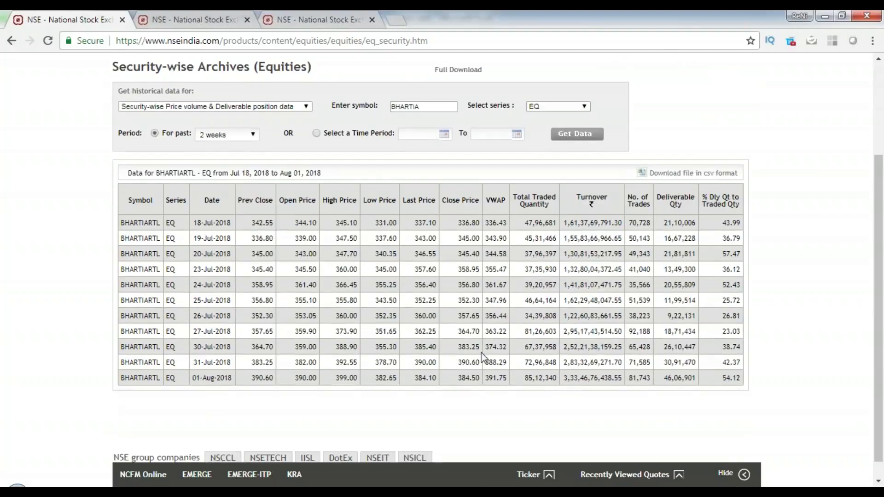
{"action": "left_click", "coordinate": [317, 134]}
{"action": "left_click", "coordinate": [422, 134]}
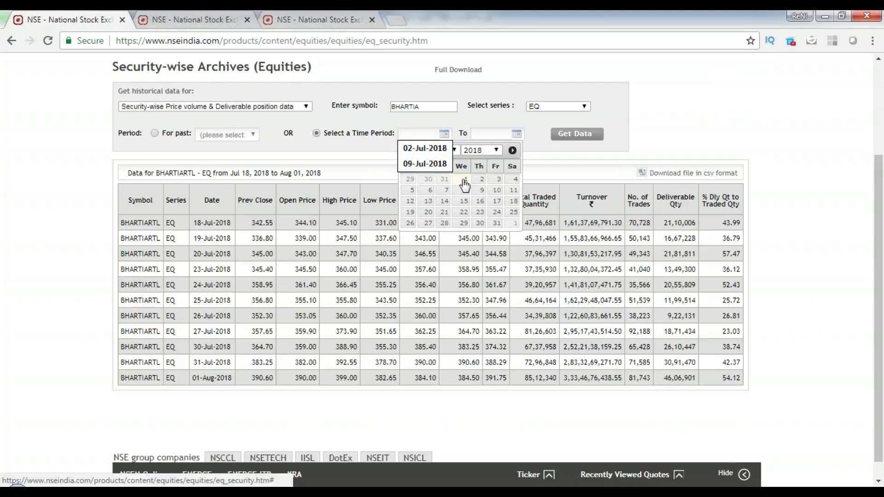
{"action": "left_click", "coordinate": [428, 181]}
{"action": "left_click", "coordinate": [411, 134]}
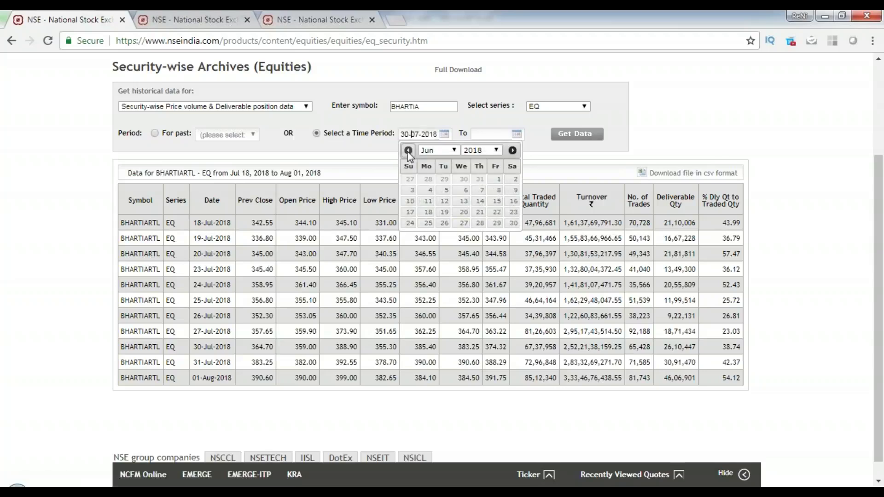
{"action": "left_click", "coordinate": [408, 150]}
{"action": "left_click", "coordinate": [491, 183]}
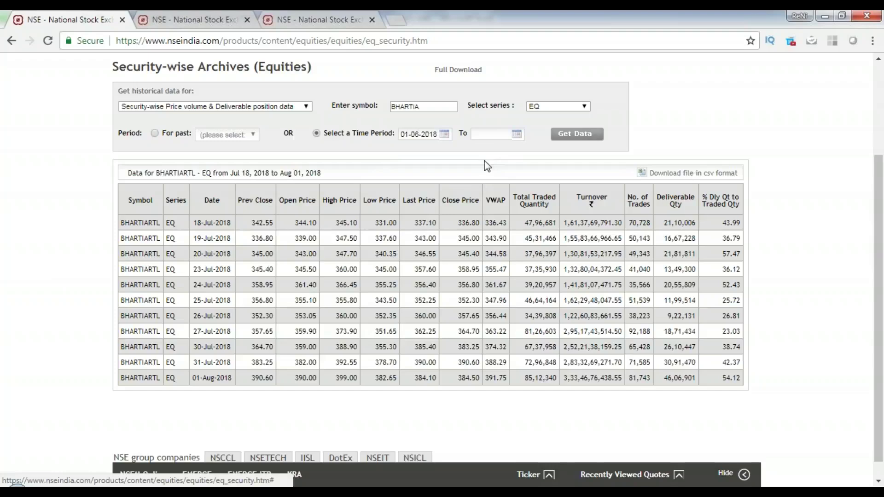
{"action": "left_click", "coordinate": [491, 134]}
{"action": "left_click", "coordinate": [537, 179]}
{"action": "left_click", "coordinate": [576, 134]}
- Review the June rows of the BHARTIARTL table and highlight the high and low prices of 13-Jun-2018
{"action": "scroll", "coordinate": [408, 378], "scroll_direction": "down", "scroll_amount": 4}
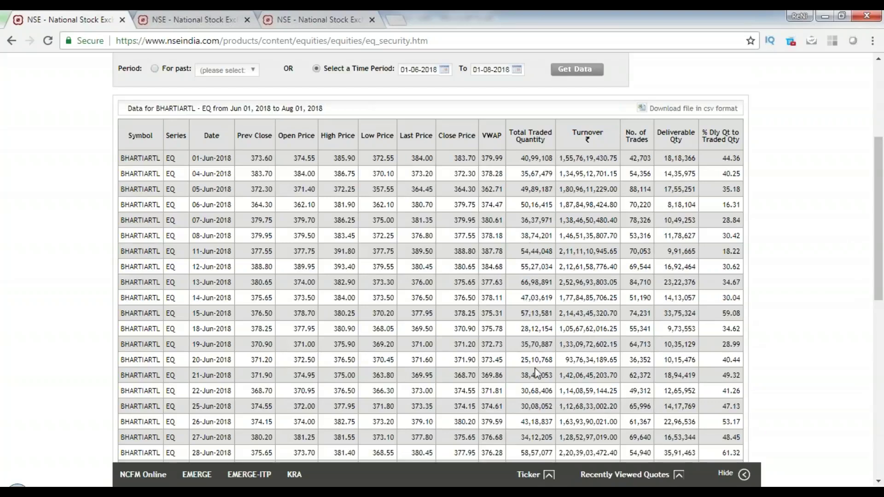
{"action": "scroll", "coordinate": [547, 385], "scroll_direction": "down", "scroll_amount": 1}
{"action": "scroll", "coordinate": [548, 384], "scroll_direction": "down", "scroll_amount": 2}
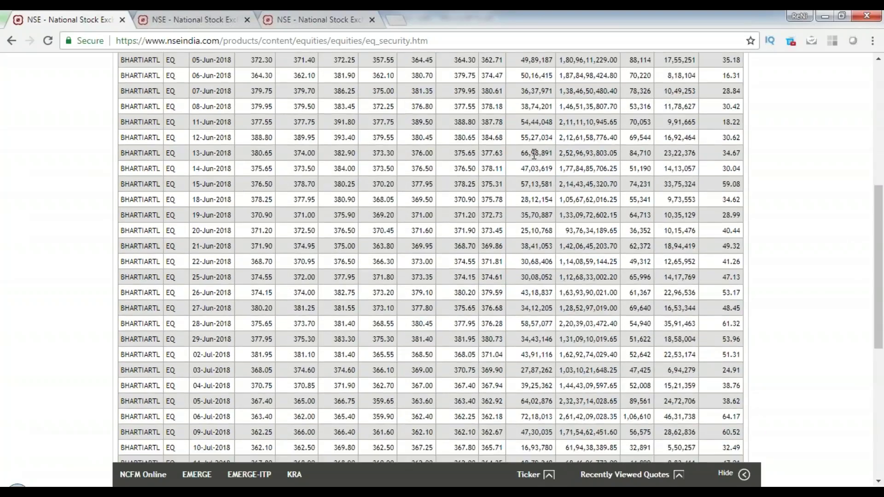
{"action": "left_click_drag", "start_coordinate": [334, 153], "coordinate": [395, 153]}
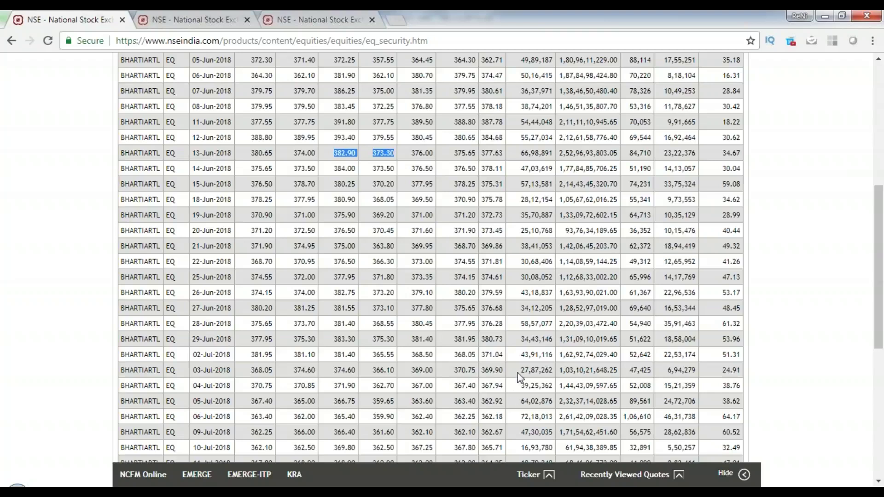
- Highlight the total traded quantity of 06-Jul-2018 and of 27-Jul-2018 in the BHARTIARTL table
{"action": "scroll", "coordinate": [558, 363], "scroll_direction": "down", "scroll_amount": 1}
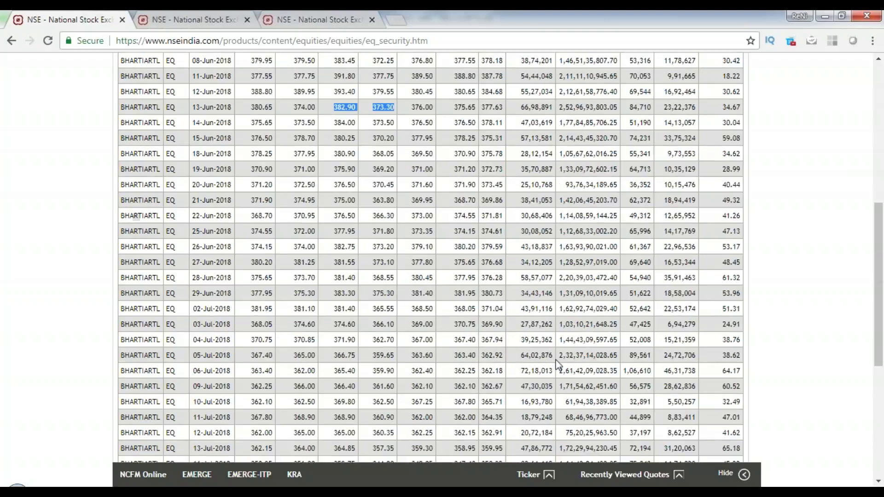
{"action": "scroll", "coordinate": [557, 364], "scroll_direction": "down", "scroll_amount": 5}
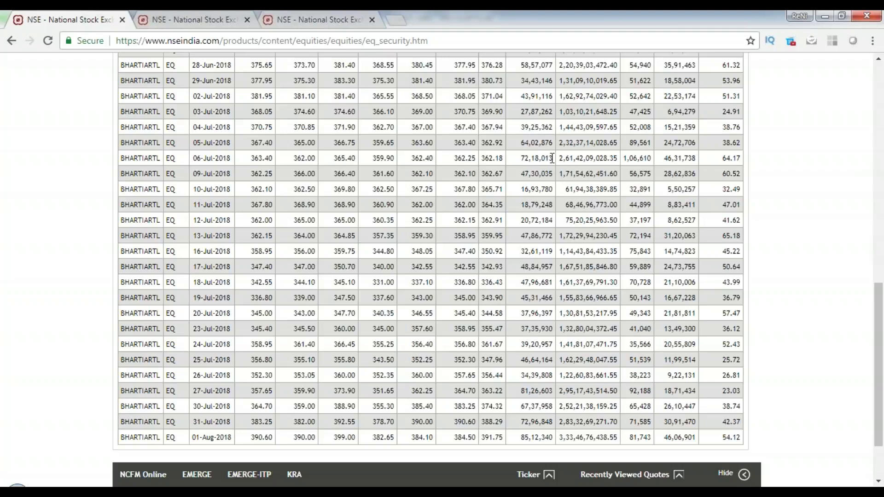
{"action": "left_click_drag", "start_coordinate": [553, 158], "coordinate": [519, 159]}
{"action": "left_click_drag", "start_coordinate": [553, 391], "coordinate": [529, 394]}
- Compare the price ranges of the high-volume days across the June and July rows of the BHARTIARTL table
{"action": "scroll", "coordinate": [392, 395], "scroll_direction": "up", "scroll_amount": 1}
{"action": "scroll", "coordinate": [392, 395], "scroll_direction": "up", "scroll_amount": 3}
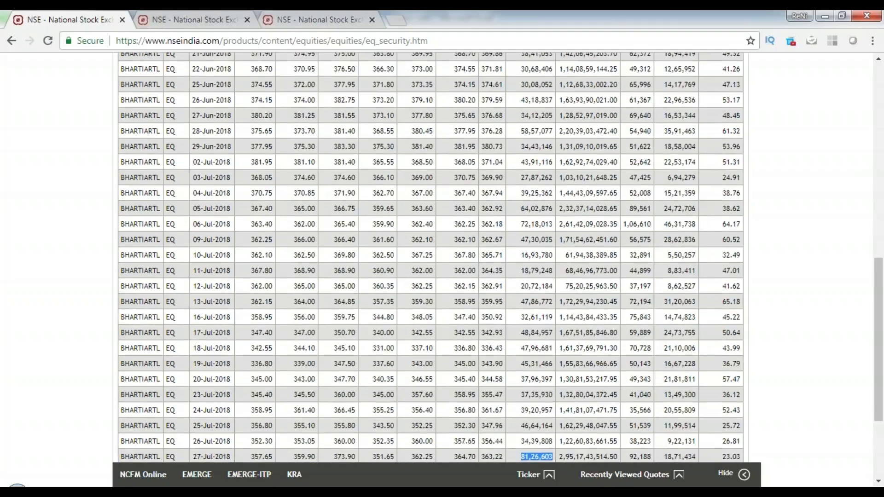
{"action": "scroll", "coordinate": [430, 257], "scroll_direction": "up", "scroll_amount": 1}
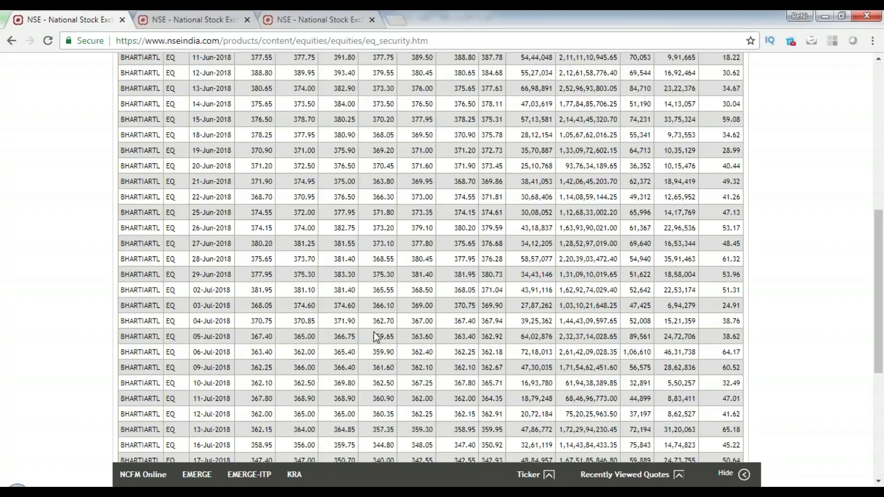
{"action": "scroll", "coordinate": [376, 338], "scroll_direction": "down", "scroll_amount": 4}
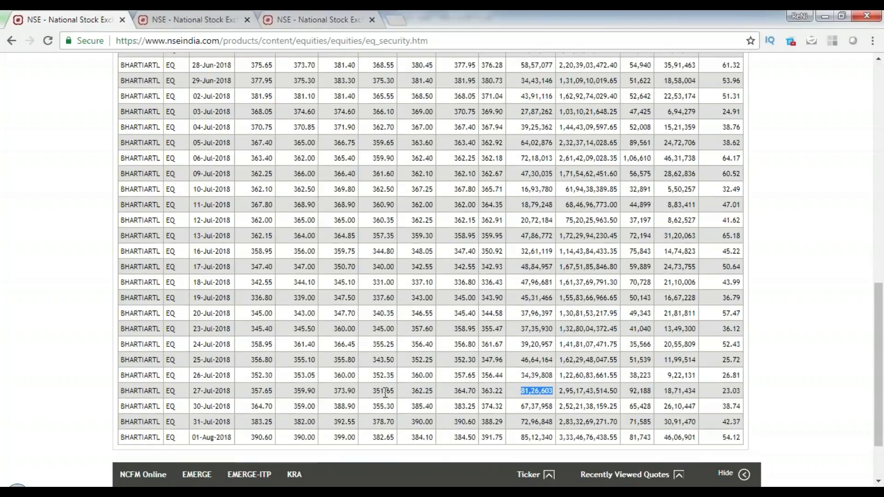
{"action": "scroll", "coordinate": [393, 317], "scroll_direction": "up", "scroll_amount": 3}
{"action": "scroll", "coordinate": [396, 322], "scroll_direction": "up", "scroll_amount": 2}
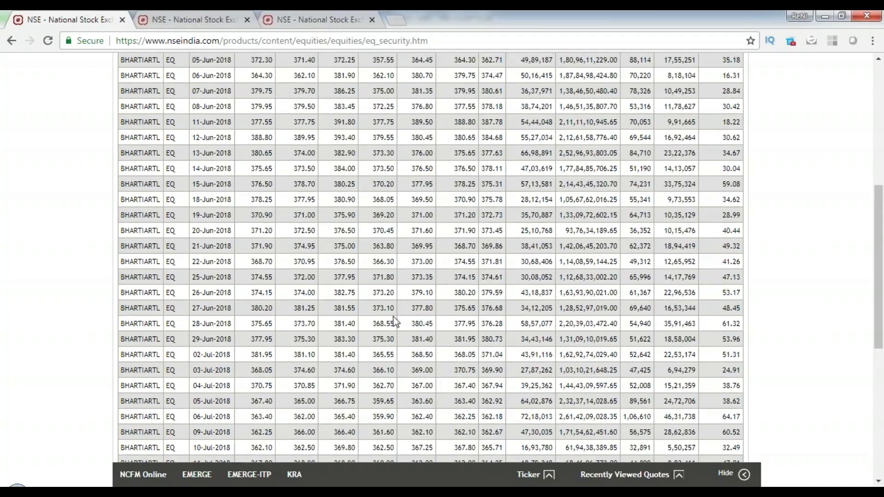
{"action": "scroll", "coordinate": [397, 323], "scroll_direction": "down", "scroll_amount": 4}
{"action": "double_click", "coordinate": [535, 451]}
{"action": "scroll", "coordinate": [535, 451], "scroll_direction": "down", "scroll_amount": 1}
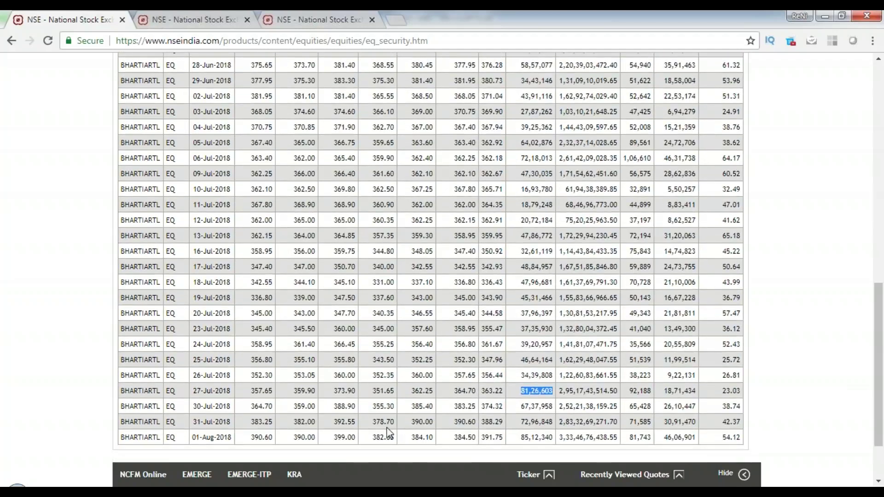
- Switch to Pi and insert a horizontal line with thickness 5 at 351 on the BHARTIARTL-EQ chart
{"action": "key", "text": "alt+Tab"}
{"action": "right_click", "coordinate": [416, 311]}
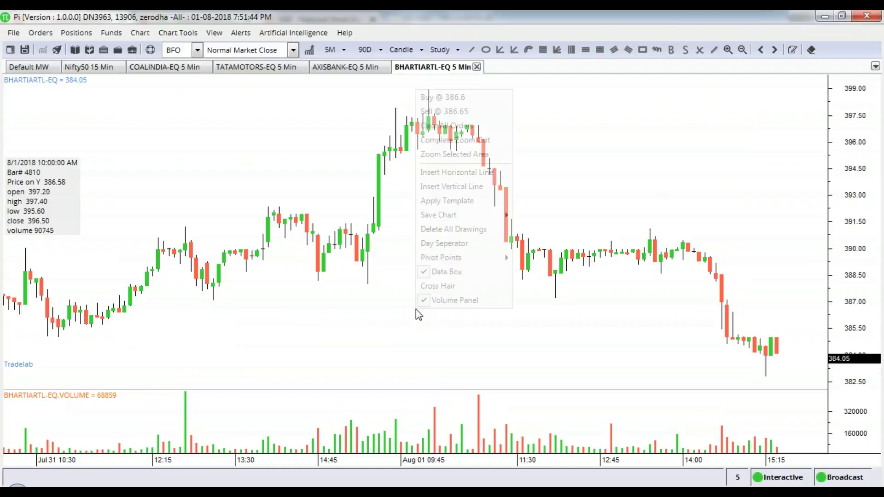
{"action": "left_click", "coordinate": [442, 172]}
{"action": "double_click", "coordinate": [446, 309]}
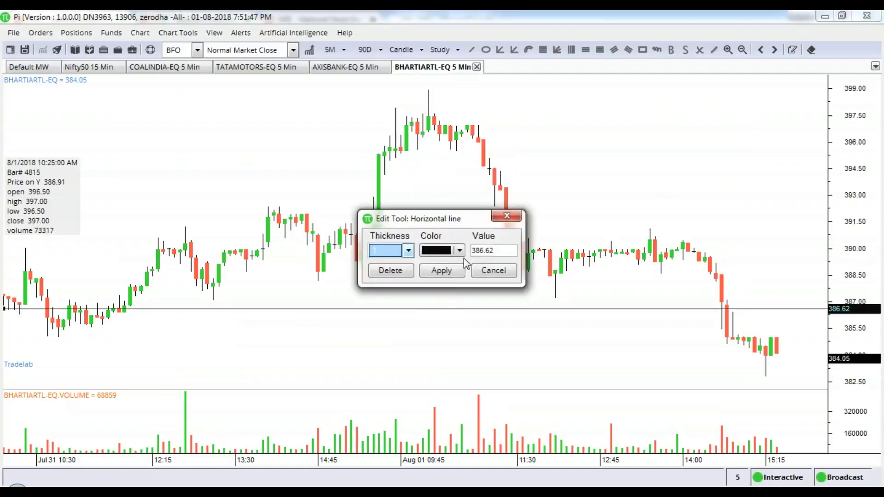
{"action": "left_click", "coordinate": [408, 251]}
{"action": "left_click", "coordinate": [388, 314]}
{"action": "left_click", "coordinate": [477, 252]}
{"action": "left_click_drag", "start_coordinate": [476, 252], "coordinate": [561, 249]}
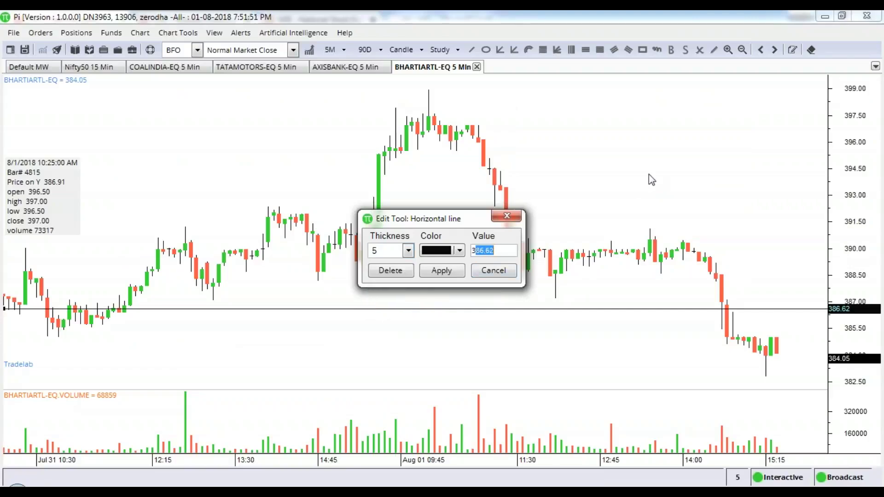
{"action": "type", "text": "51"}
{"action": "left_click", "coordinate": [442, 271]}
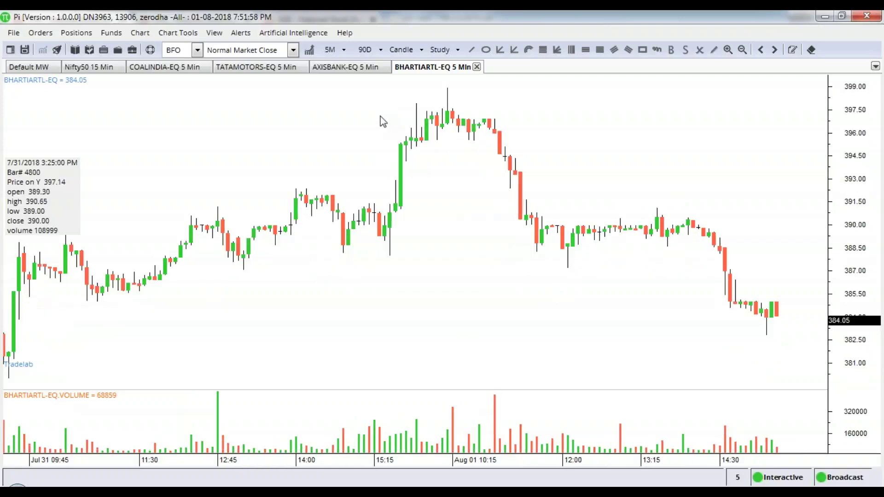
- Check the mid-June high prices on the NSE page and insert a thickness 5 horizontal line at 383 on the BHARTIARTL-EQ chart in Pi
{"action": "key", "text": "alt+Tab"}
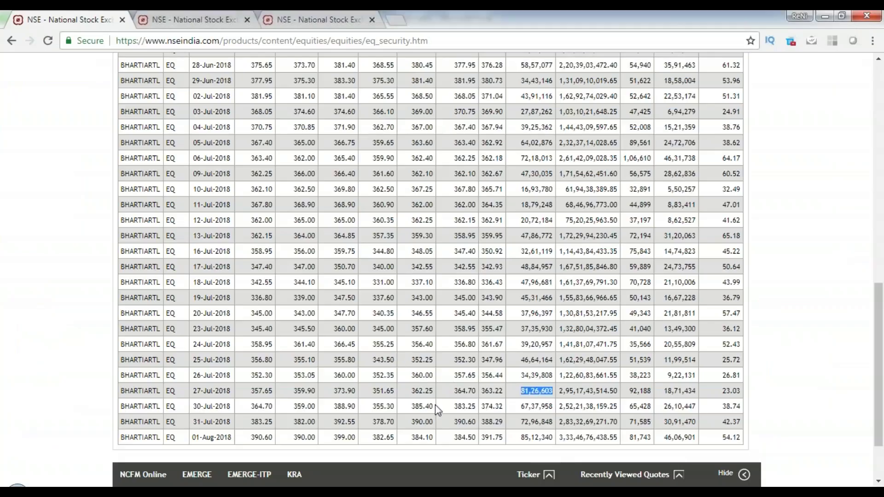
{"action": "scroll", "coordinate": [448, 371], "scroll_direction": "up", "scroll_amount": 4}
{"action": "scroll", "coordinate": [448, 372], "scroll_direction": "up", "scroll_amount": 4}
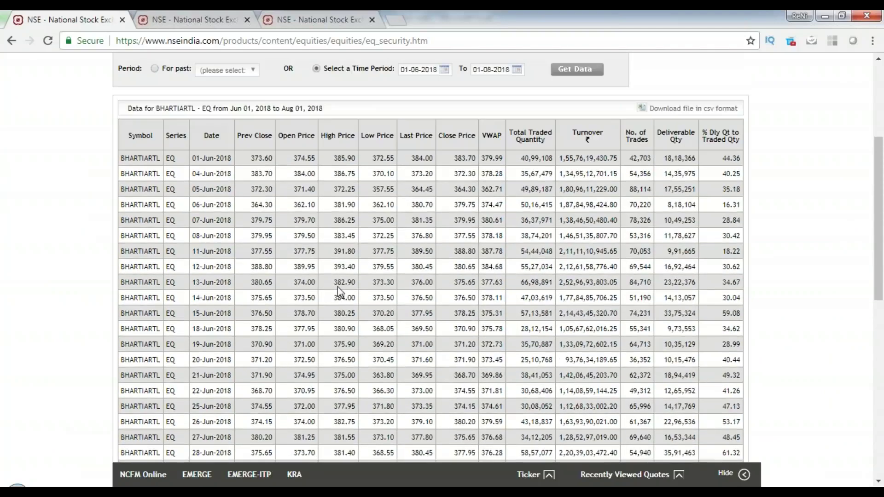
{"action": "key", "text": "alt+Tab"}
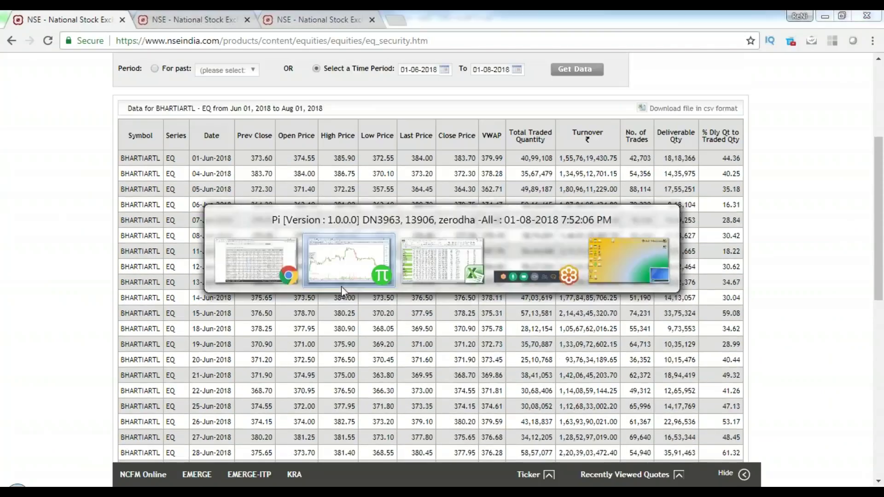
{"action": "right_click", "coordinate": [340, 168]}
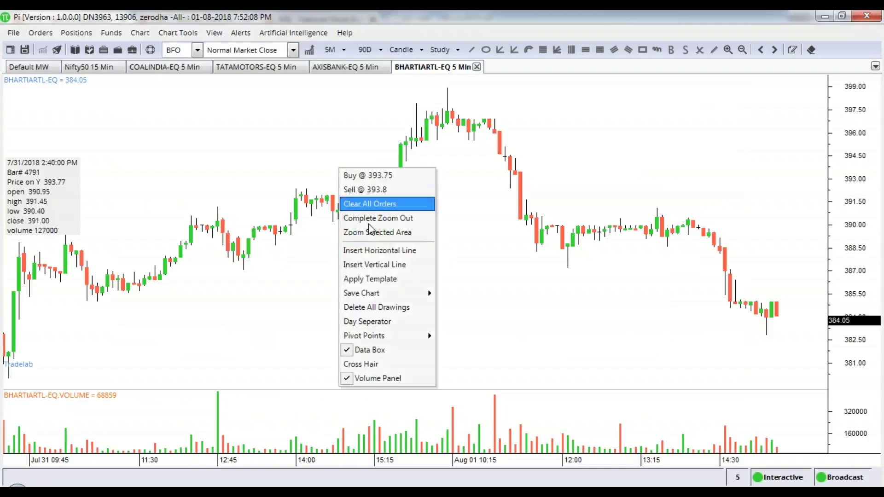
{"action": "left_click", "coordinate": [362, 252]}
{"action": "double_click", "coordinate": [481, 166]}
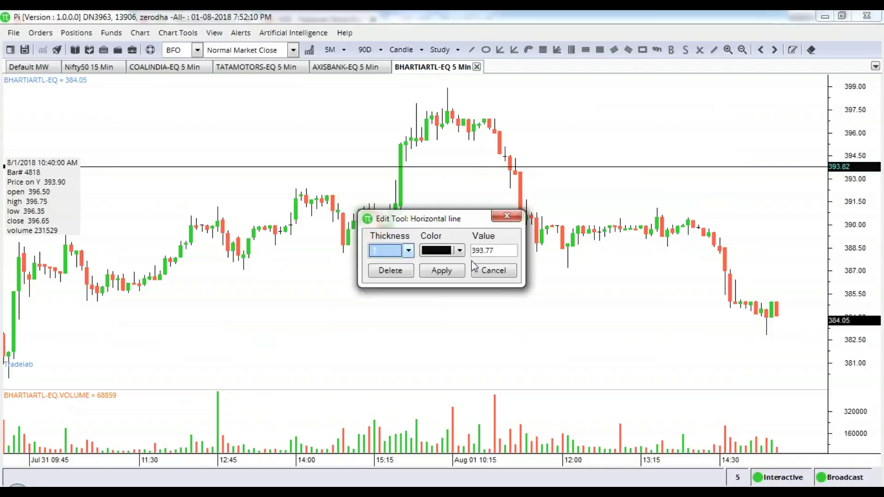
{"action": "left_click_drag", "start_coordinate": [477, 250], "coordinate": [522, 251]}
{"action": "type", "text": "83"}
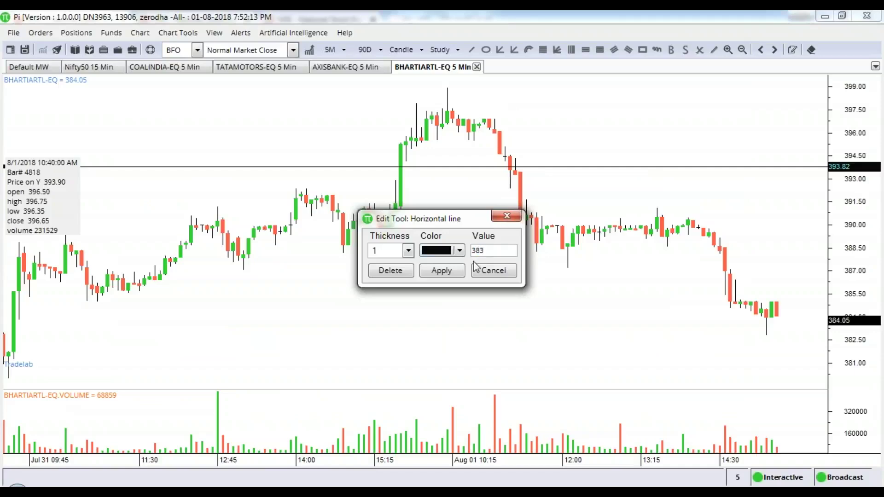
{"action": "left_click", "coordinate": [409, 251]}
{"action": "left_click", "coordinate": [385, 321]}
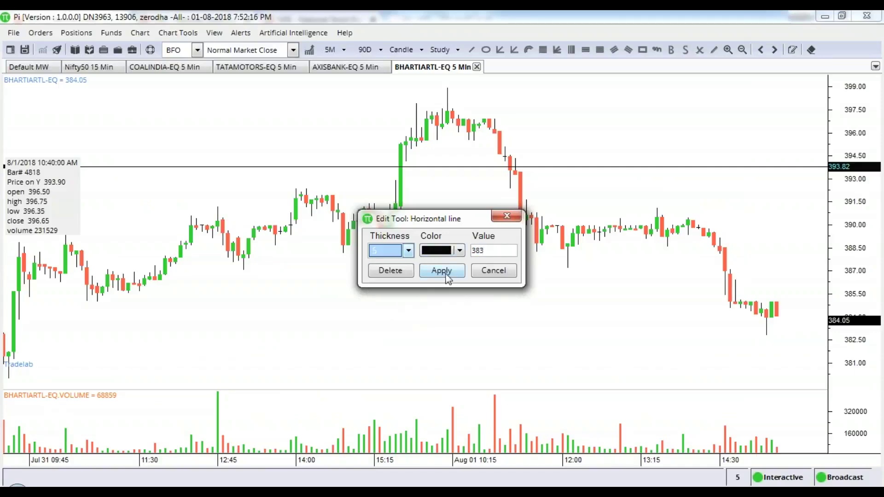
{"action": "left_click", "coordinate": [442, 270]}
- Examine the BHARTIARTL-EQ price action relative to the horizontal lines at 351 and 383, from late July to August 1
{"action": "scroll", "coordinate": [491, 296], "scroll_direction": "down", "scroll_amount": 5}
{"action": "scroll", "coordinate": [502, 296], "scroll_direction": "down", "scroll_amount": 5}
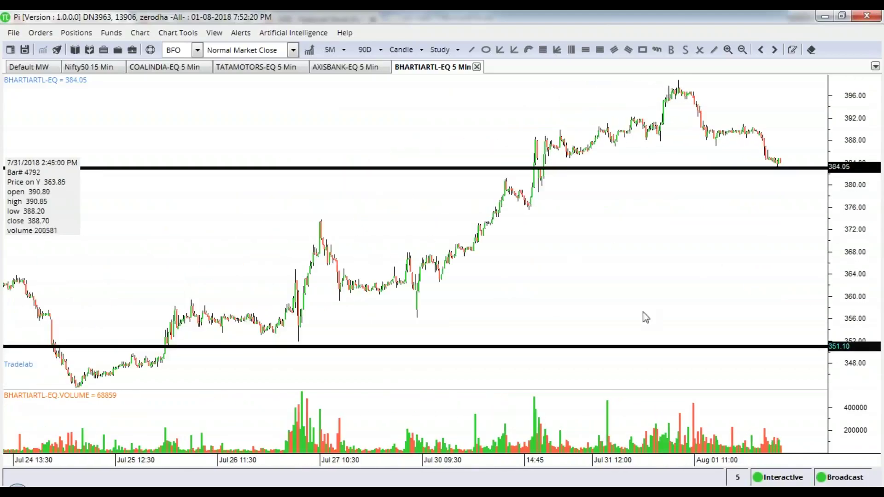
{"action": "scroll", "coordinate": [642, 302], "scroll_direction": "up", "scroll_amount": 6}
{"action": "scroll", "coordinate": [635, 304], "scroll_direction": "up", "scroll_amount": 4}
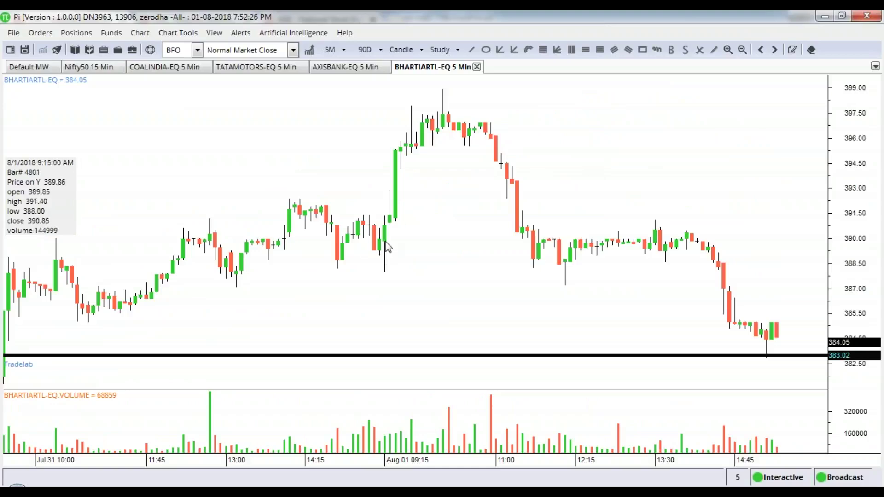
{"action": "scroll", "coordinate": [415, 238], "scroll_direction": "down", "scroll_amount": 3}
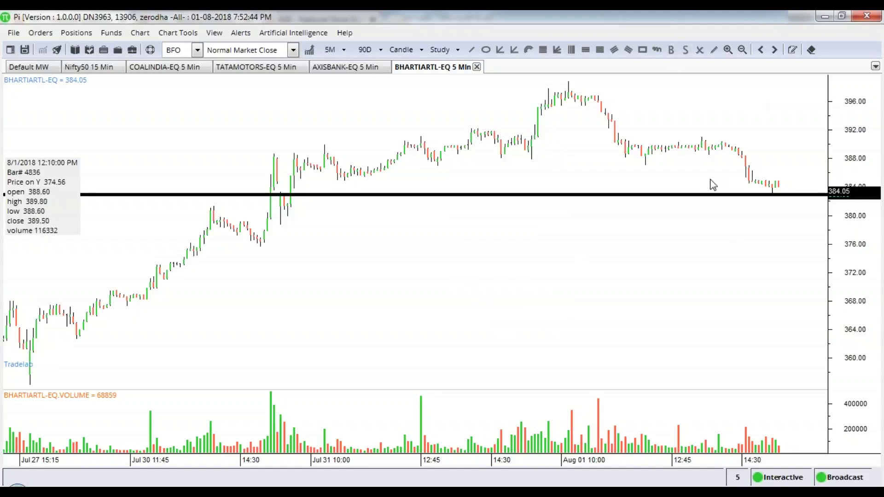
{"action": "scroll", "coordinate": [728, 276], "scroll_direction": "up", "scroll_amount": 3}
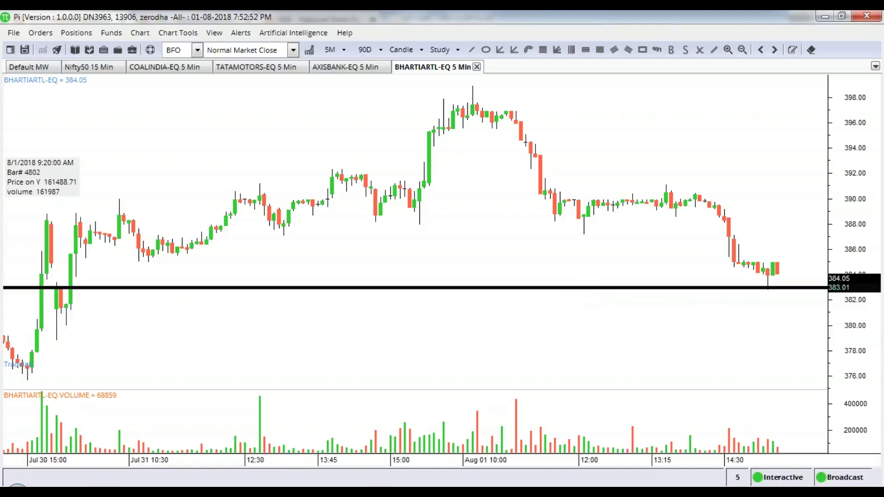
- Compare traded quantities on the NSE page in the browser, highlight the total traded quantity of 01-Aug-2018, and return to Pi
{"action": "key", "text": "alt+Tab"}
{"action": "scroll", "coordinate": [530, 318], "scroll_direction": "down", "scroll_amount": 9}
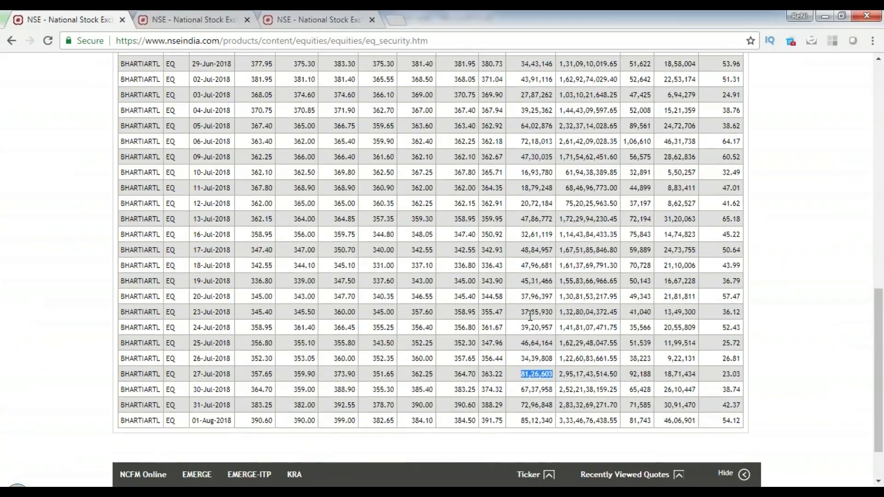
{"action": "scroll", "coordinate": [530, 317], "scroll_direction": "down", "scroll_amount": 2}
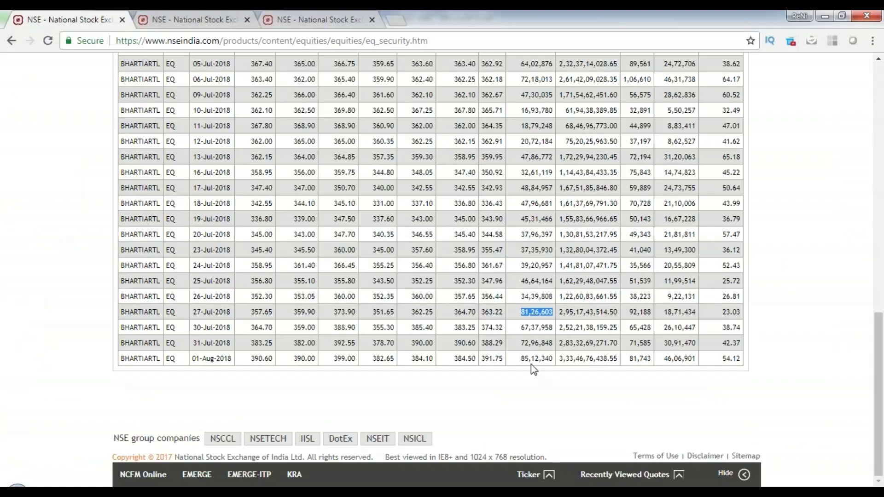
{"action": "scroll", "coordinate": [531, 364], "scroll_direction": "up", "scroll_amount": 15}
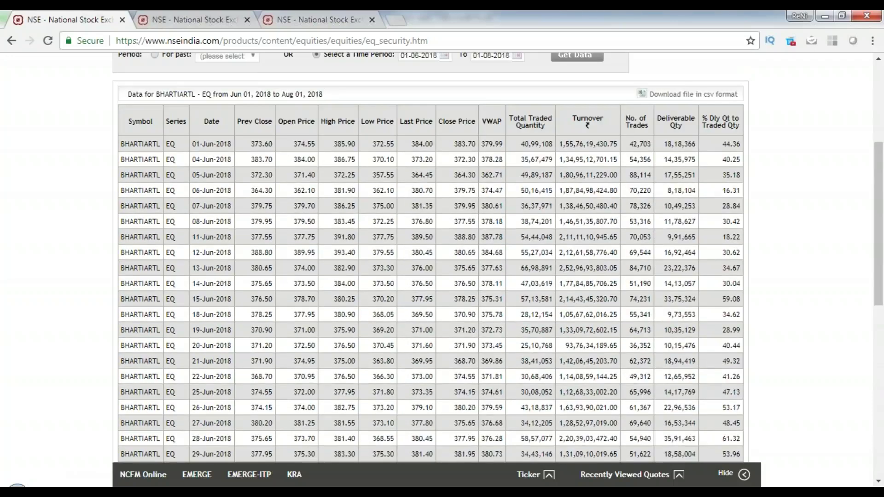
{"action": "scroll", "coordinate": [518, 363], "scroll_direction": "down", "scroll_amount": 10}
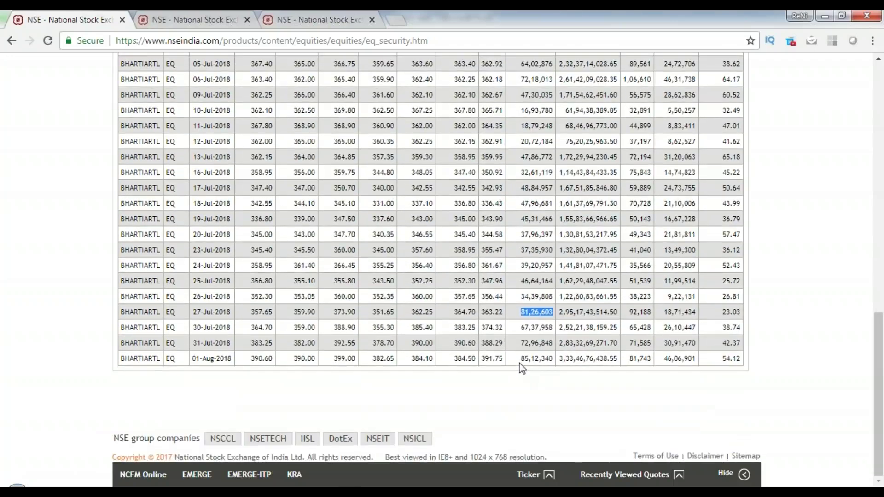
{"action": "left_click", "coordinate": [524, 362]}
{"action": "left_click_drag", "start_coordinate": [542, 359], "coordinate": [554, 359]}
{"action": "key", "text": "alt+Tab"}
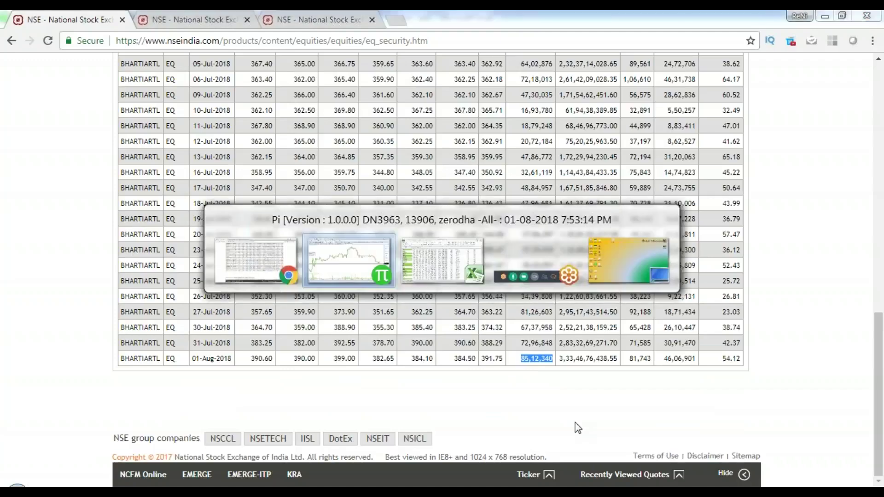
- Examine the August 1 price action on the BHARTIARTL-EQ chart against the horizontal line at 383
{"action": "scroll", "coordinate": [721, 289], "scroll_direction": "up", "scroll_amount": 1}
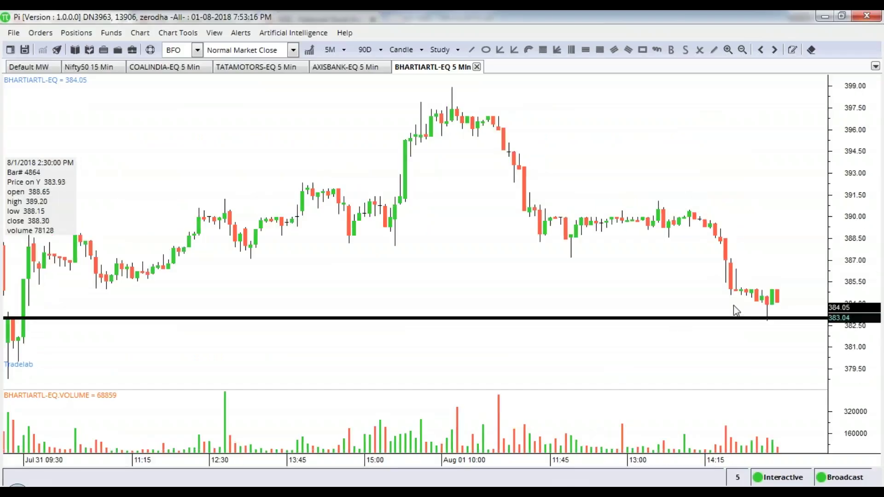
{"action": "scroll", "coordinate": [809, 276], "scroll_direction": "up", "scroll_amount": 4}
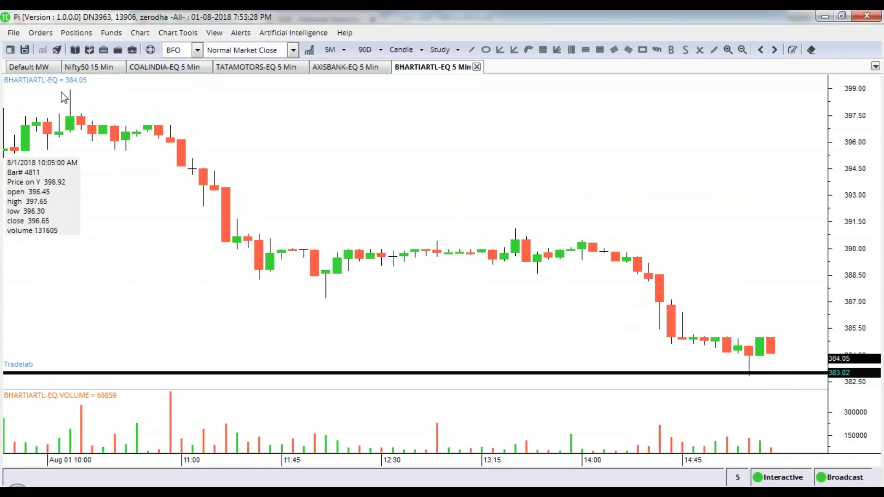
{"action": "scroll", "coordinate": [705, 290], "scroll_direction": "down", "scroll_amount": 6}
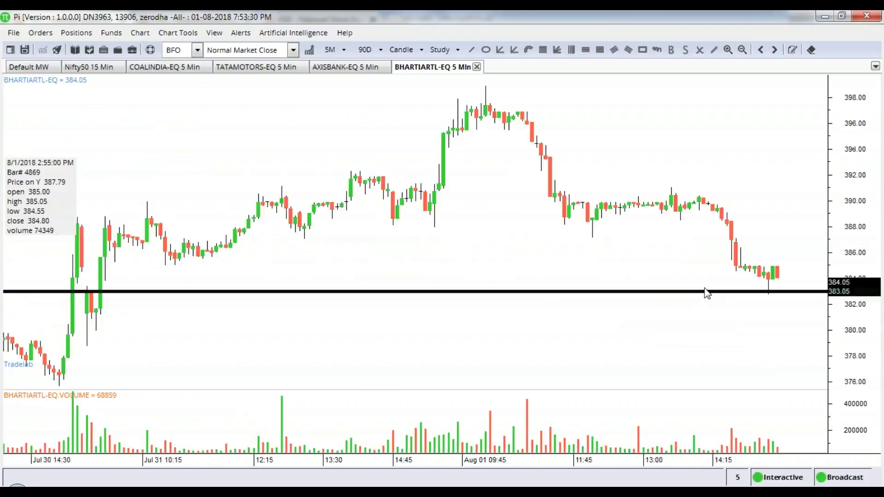
- In the browser, retrieve the BHARTIARTL price volume and deliverable data for the period 13-06-2018 to 27-07-2018
{"action": "key", "text": "alt+Tab"}
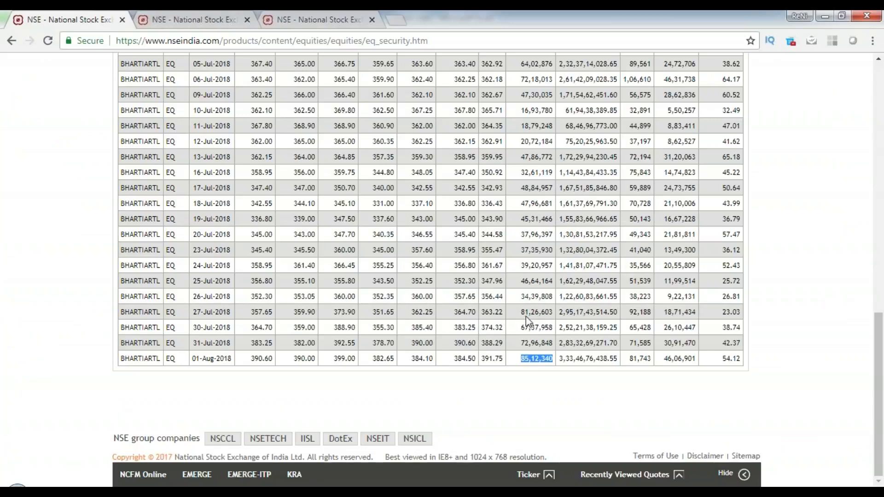
{"action": "scroll", "coordinate": [526, 316], "scroll_direction": "up", "scroll_amount": 7}
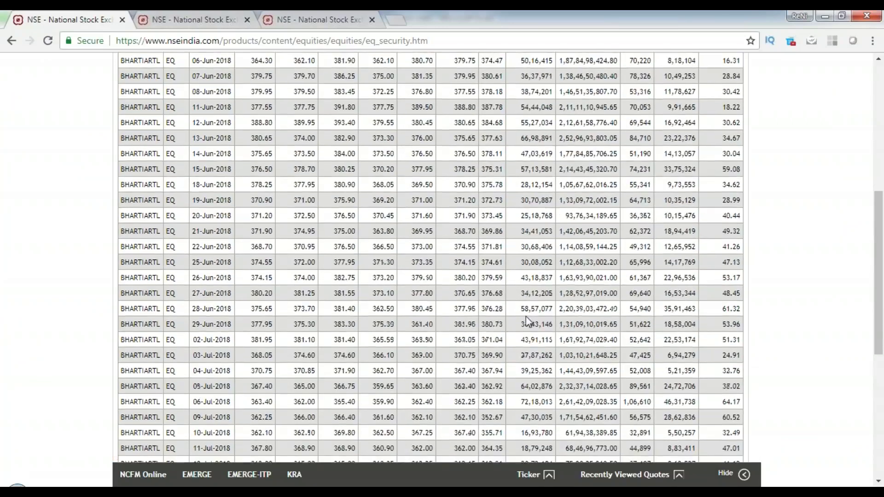
{"action": "scroll", "coordinate": [526, 316], "scroll_direction": "up", "scroll_amount": 2}
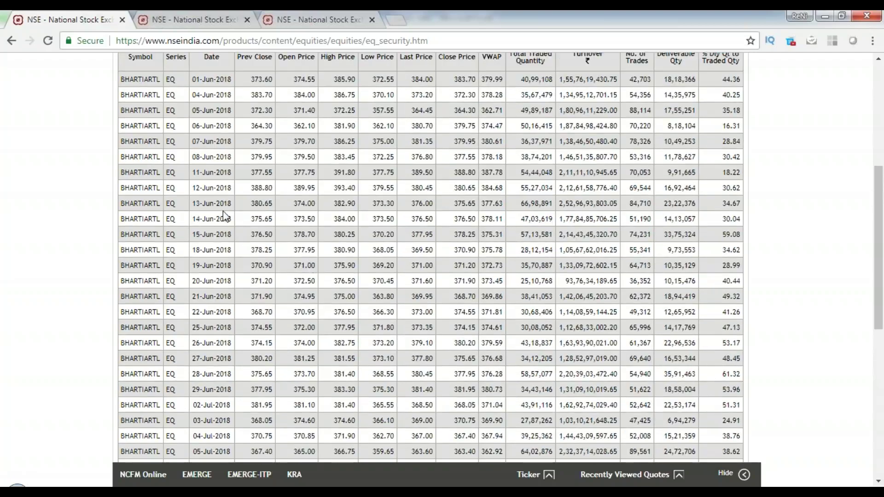
{"action": "scroll", "coordinate": [536, 214], "scroll_direction": "up", "scroll_amount": 6}
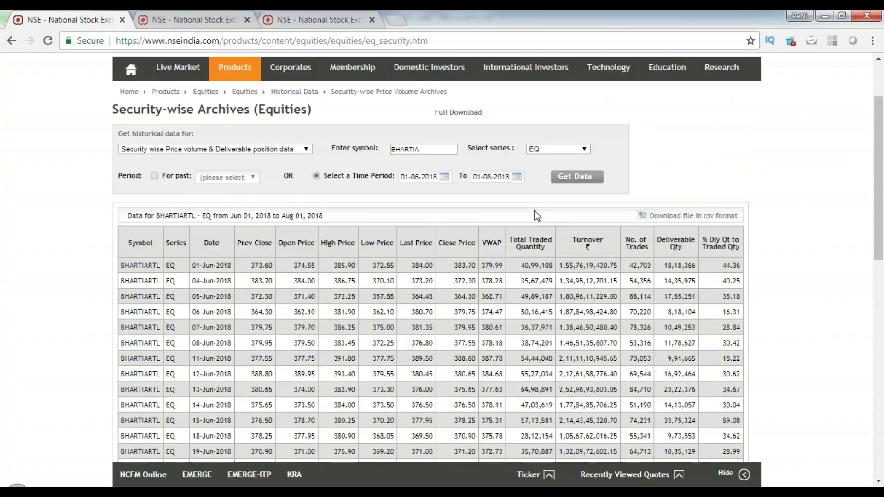
{"action": "left_click", "coordinate": [409, 264]}
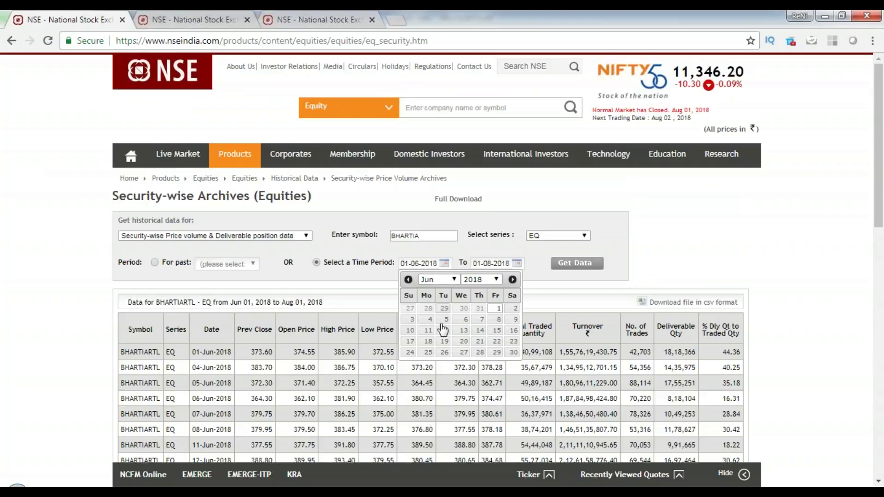
{"action": "left_click", "coordinate": [464, 332]}
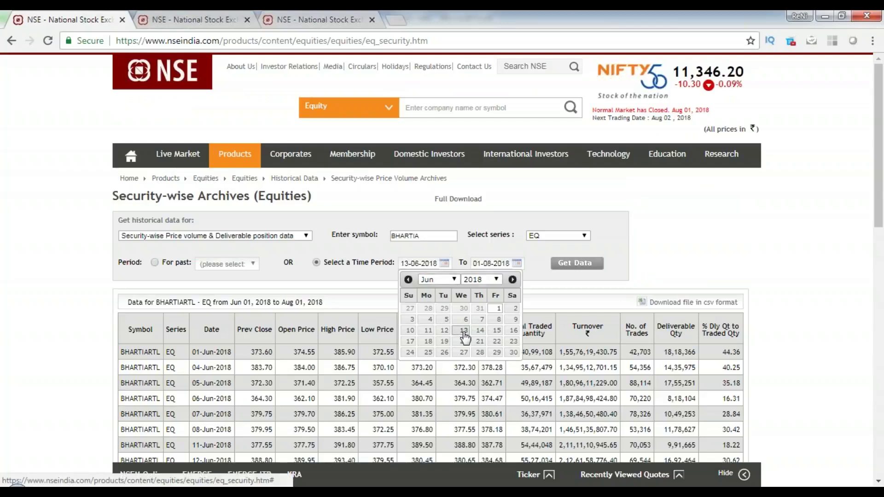
{"action": "left_click", "coordinate": [490, 264]}
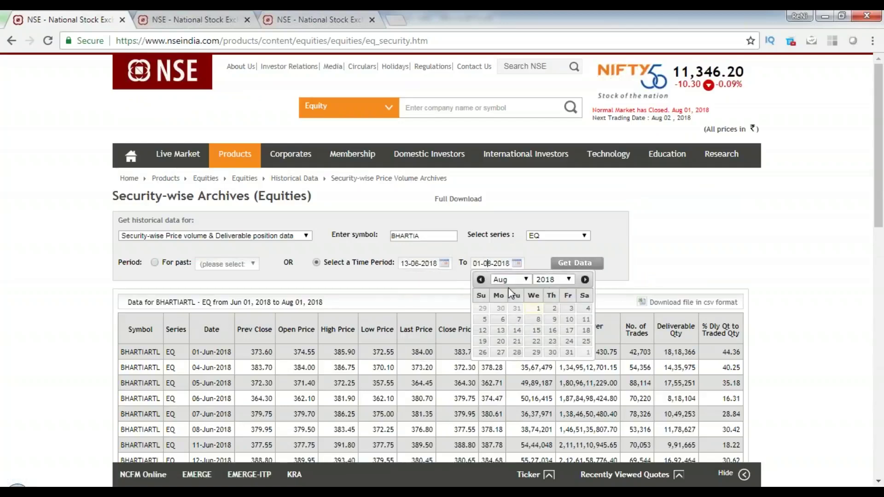
{"action": "left_click", "coordinate": [481, 279]}
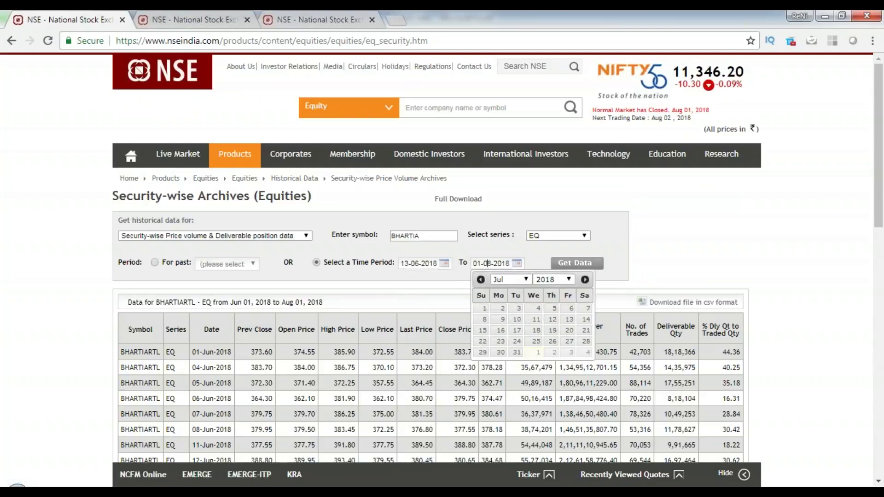
{"action": "left_click", "coordinate": [570, 341]}
{"action": "left_click", "coordinate": [575, 263]}
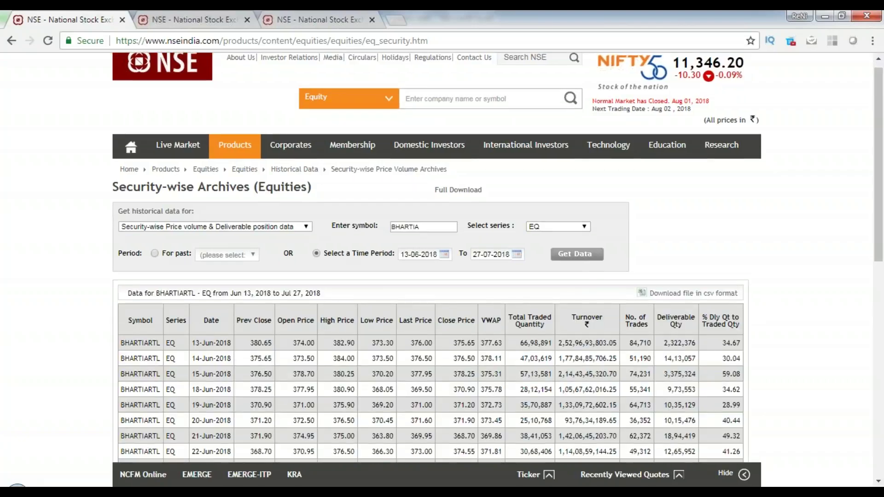
{"action": "scroll", "coordinate": [567, 357], "scroll_direction": "down", "scroll_amount": 10}
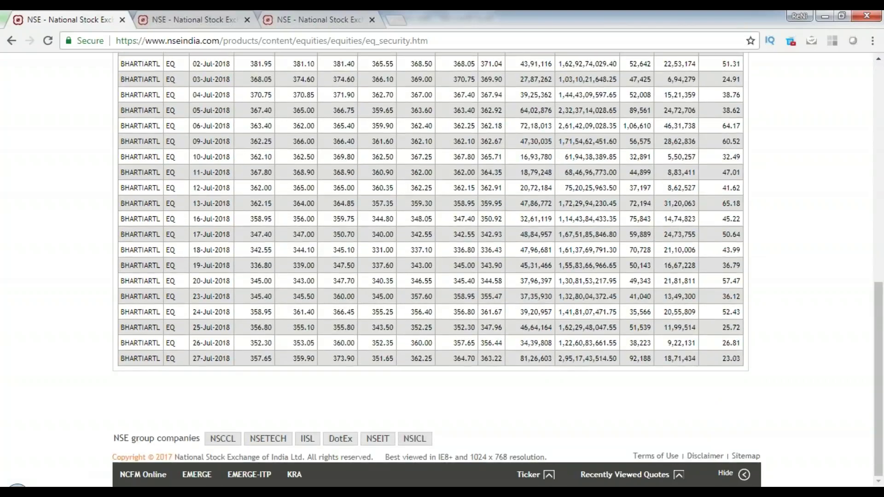
- Switch to Pi and examine the BHARTIARTL-EQ price and volume from late July to August 1 around the 351 and 383 lines
{"action": "key", "text": "alt+Tab"}
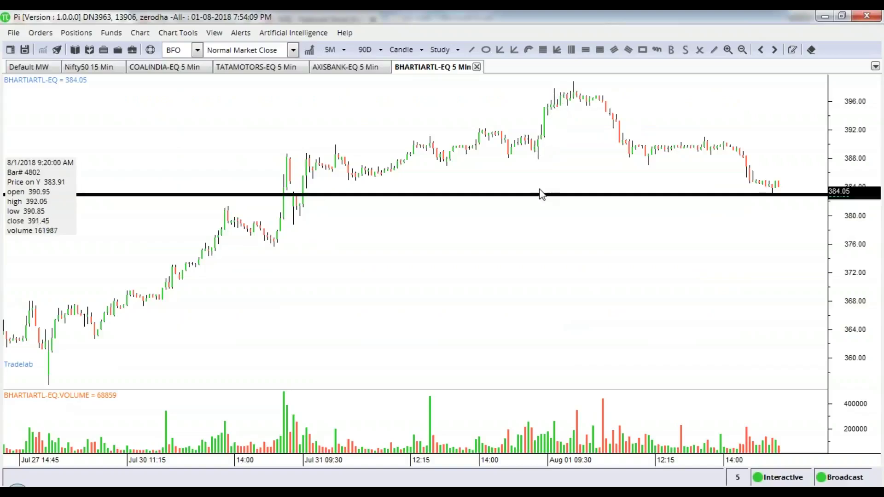
{"action": "scroll", "coordinate": [571, 159], "scroll_direction": "up", "scroll_amount": 5}
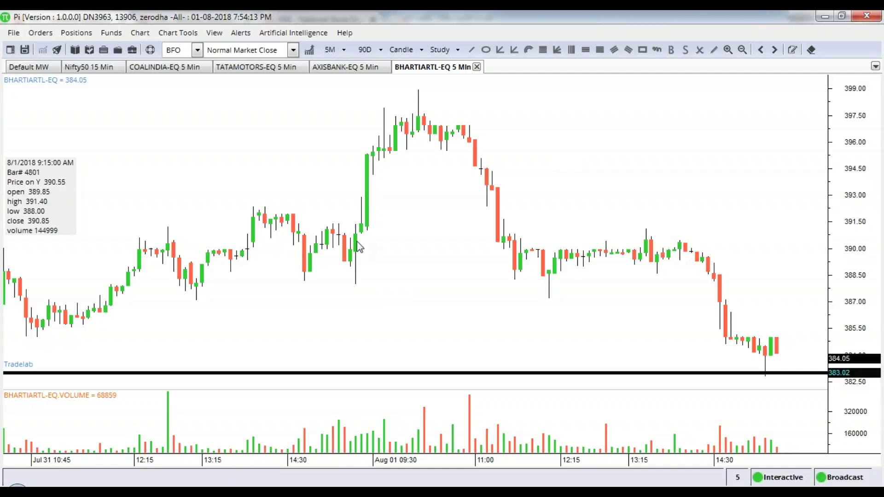
{"action": "scroll", "coordinate": [402, 281], "scroll_direction": "down", "scroll_amount": 2}
{"action": "scroll", "coordinate": [402, 280], "scroll_direction": "down", "scroll_amount": 4}
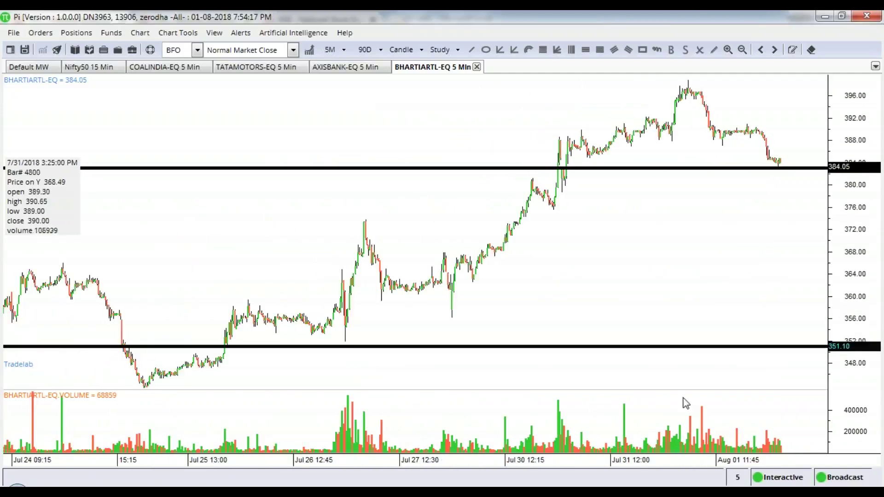
{"action": "scroll", "coordinate": [713, 169], "scroll_direction": "up", "scroll_amount": 4}
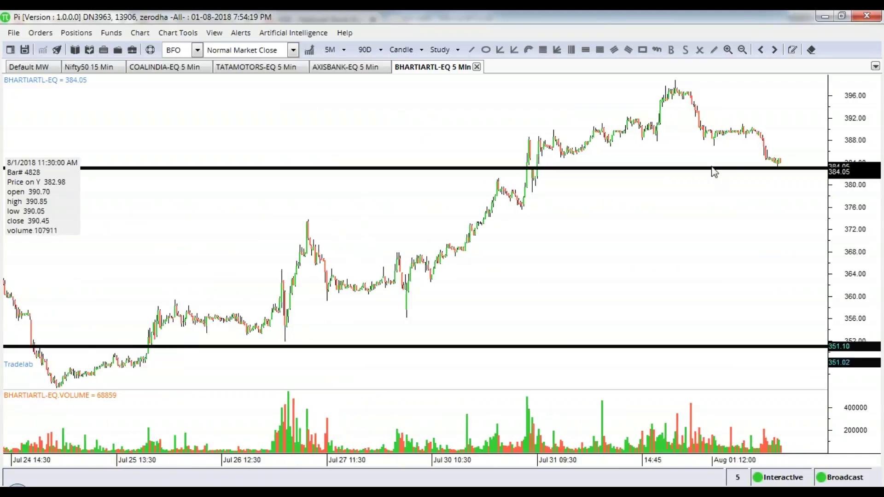
{"action": "scroll", "coordinate": [713, 169], "scroll_direction": "up", "scroll_amount": 2}
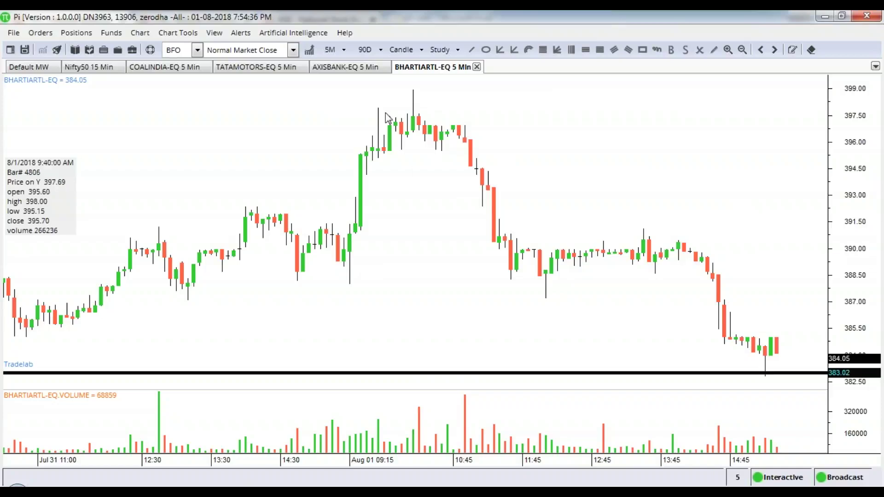
{"action": "scroll", "coordinate": [728, 371], "scroll_direction": "down", "scroll_amount": 4}
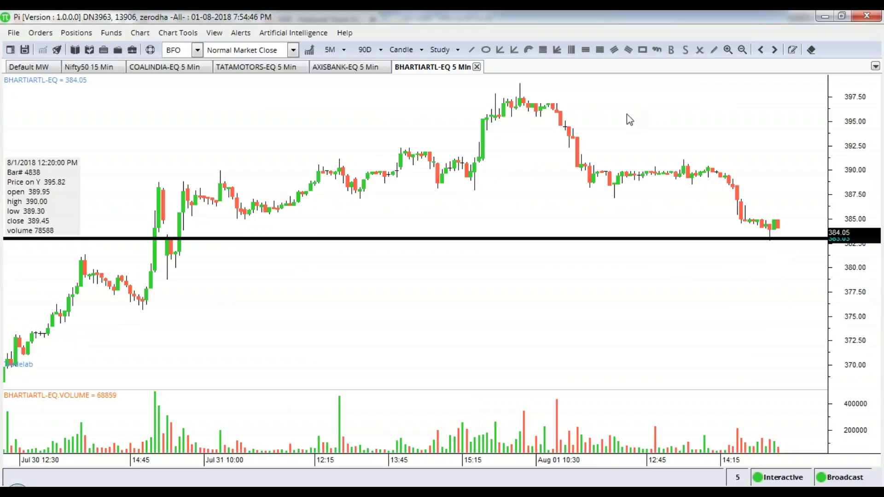
- Compare the total traded quantities on the NSE page in the browser and highlight the one for 06-Jul-2018
{"action": "key", "text": "alt+Tab"}
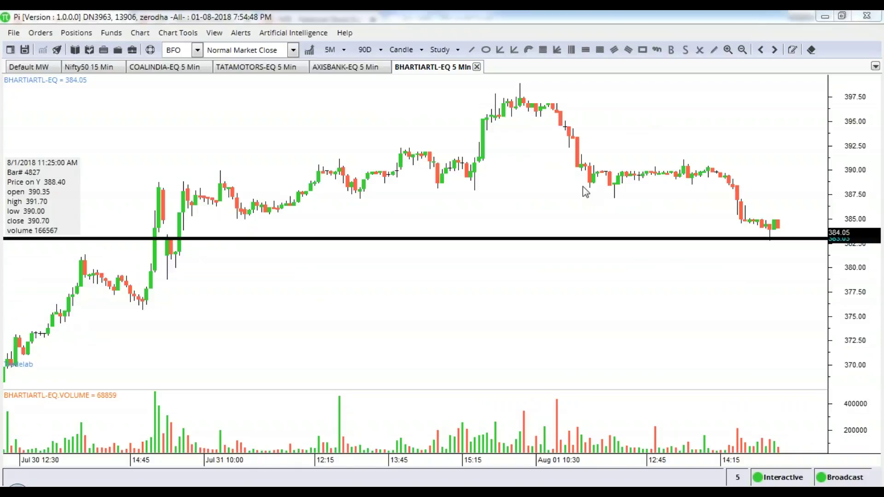
{"action": "scroll", "coordinate": [543, 228], "scroll_direction": "up", "scroll_amount": 8}
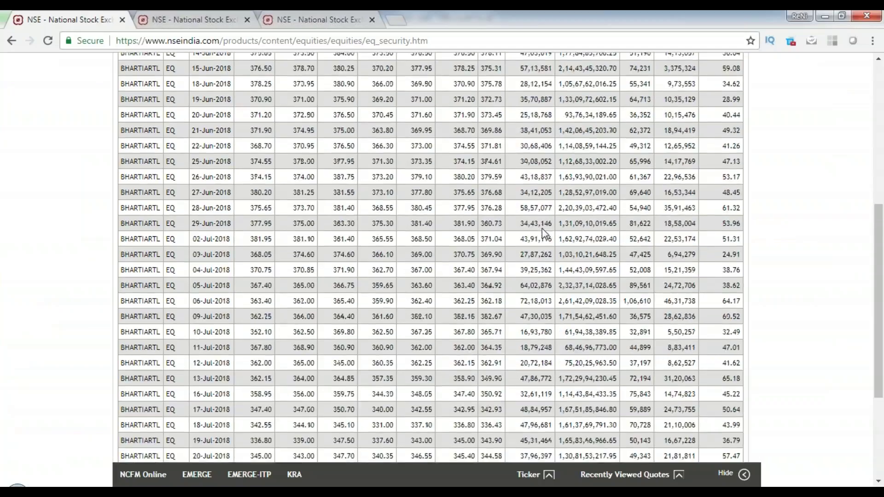
{"action": "scroll", "coordinate": [536, 194], "scroll_direction": "down", "scroll_amount": 3}
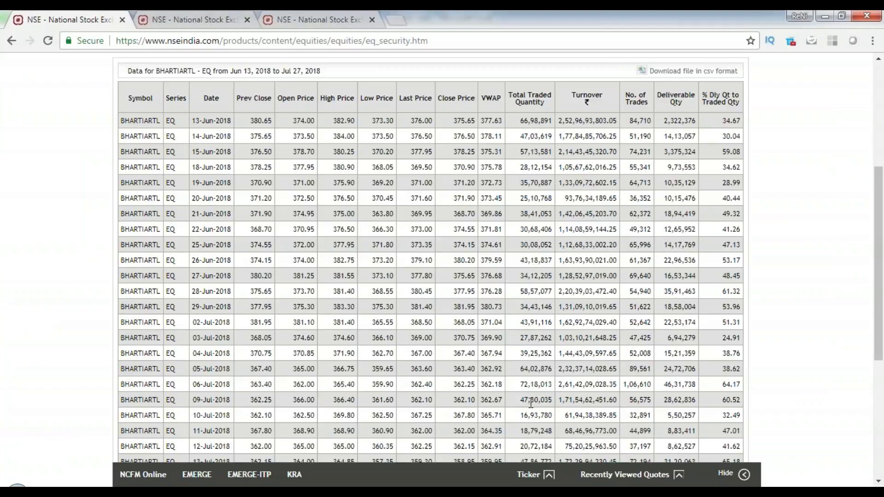
{"action": "scroll", "coordinate": [532, 392], "scroll_direction": "down", "scroll_amount": 5}
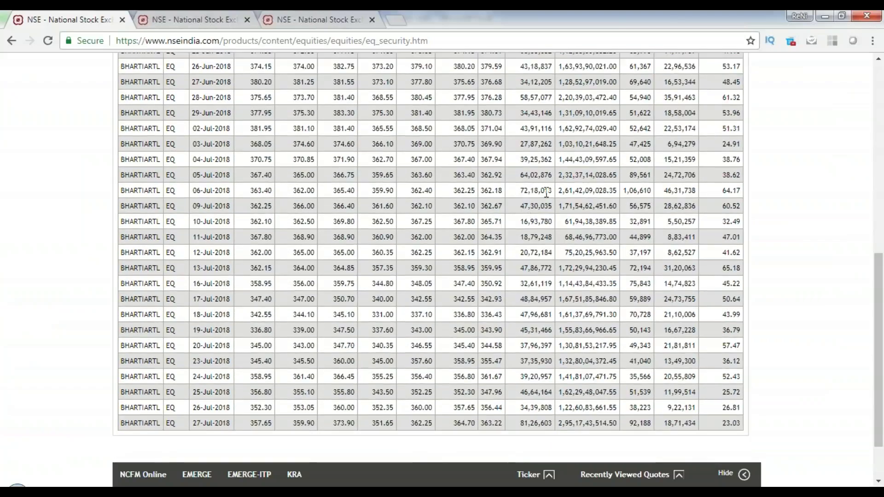
{"action": "left_click_drag", "start_coordinate": [553, 192], "coordinate": [519, 197]}
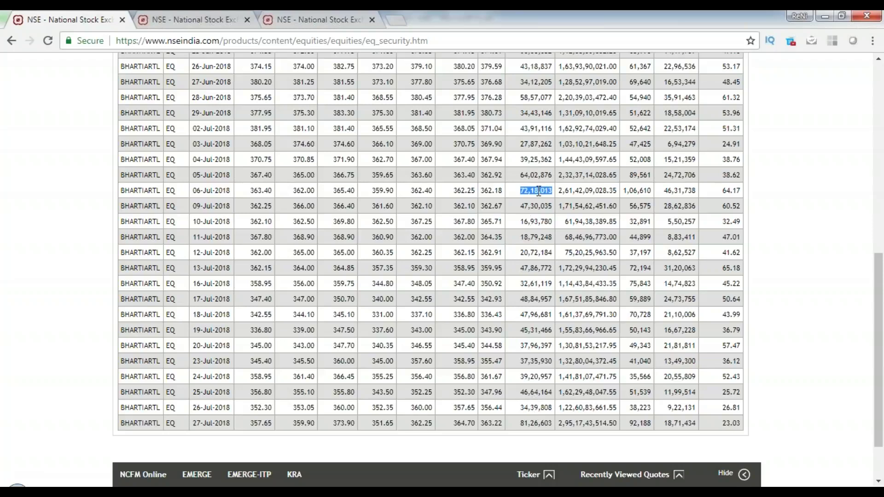
{"action": "scroll", "coordinate": [540, 192], "scroll_direction": "up", "scroll_amount": 5}
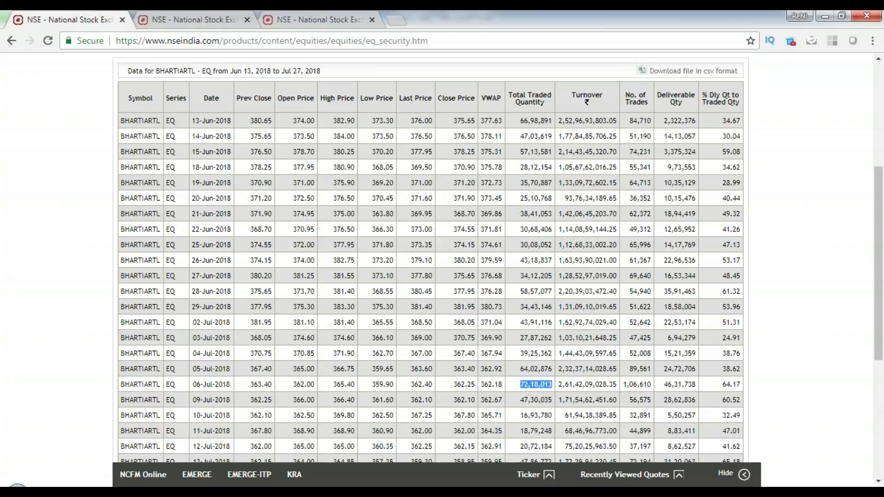
{"action": "scroll", "coordinate": [552, 435], "scroll_direction": "down", "scroll_amount": 5}
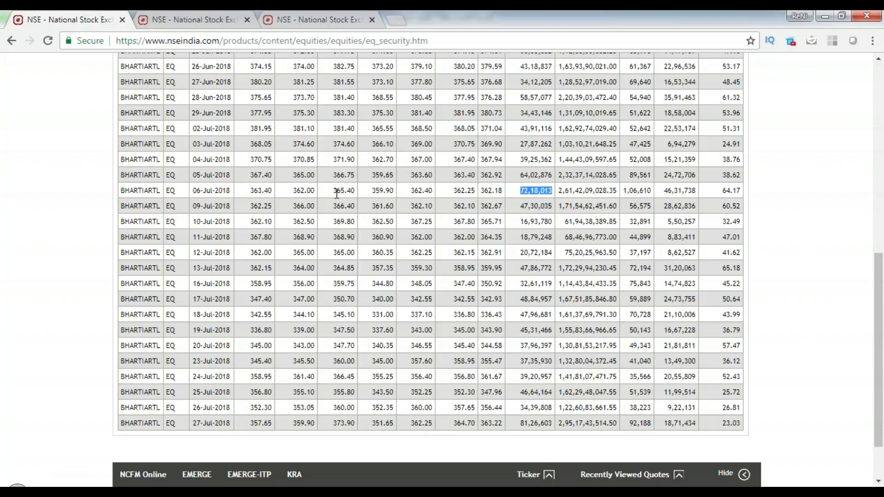
- Switch to Pi and locate the highest-volume 5-minute candle of July 6 on the BHARTIARTL-EQ chart
{"action": "key", "text": "alt+Tab"}
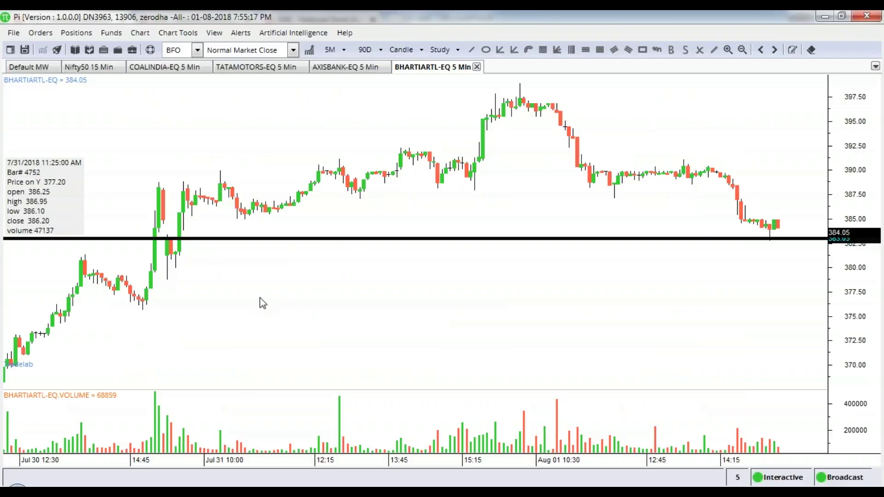
{"action": "left_click_drag", "start_coordinate": [190, 321], "coordinate": [721, 256]}
{"action": "left_click_drag", "start_coordinate": [138, 193], "coordinate": [365, 158]}
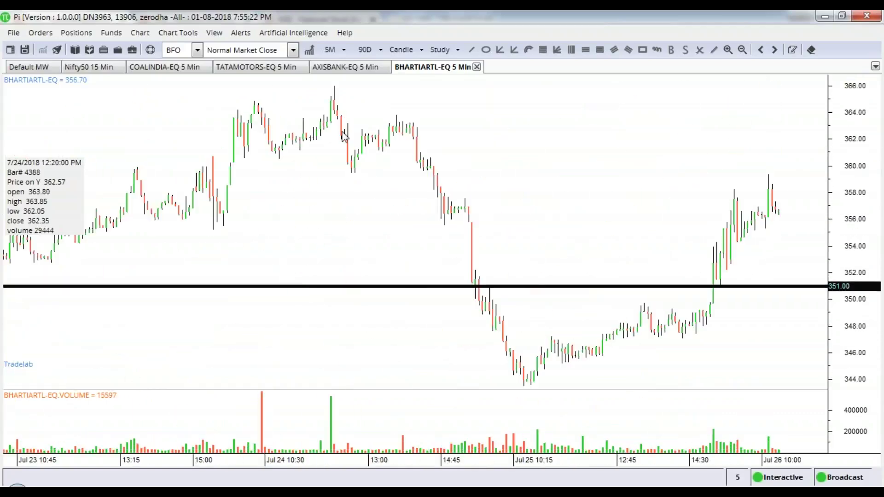
{"action": "left_click_drag", "start_coordinate": [279, 211], "coordinate": [317, 243]}
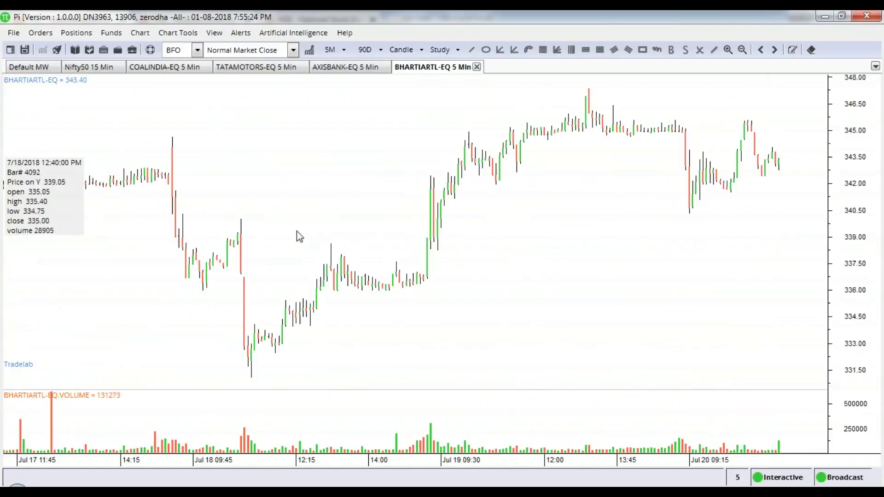
{"action": "left_click_drag", "start_coordinate": [255, 168], "coordinate": [653, 296]}
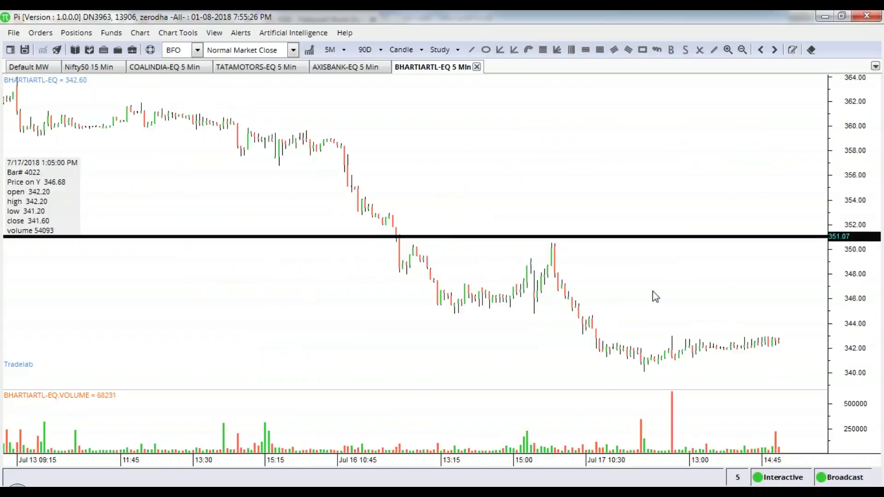
{"action": "left_click_drag", "start_coordinate": [311, 173], "coordinate": [714, 249]}
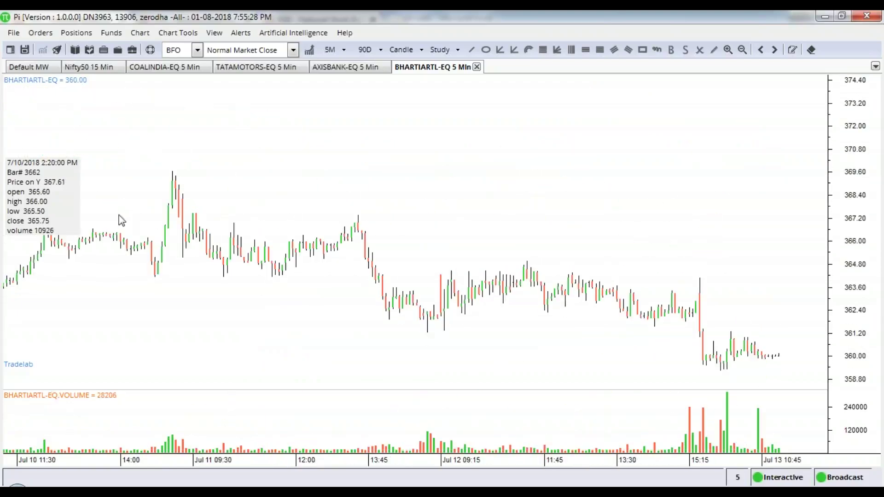
{"action": "left_click_drag", "start_coordinate": [194, 299], "coordinate": [636, 299]}
{"action": "left_click_drag", "start_coordinate": [231, 278], "coordinate": [280, 278]}
{"action": "left_click_drag", "start_coordinate": [643, 219], "coordinate": [179, 326]}
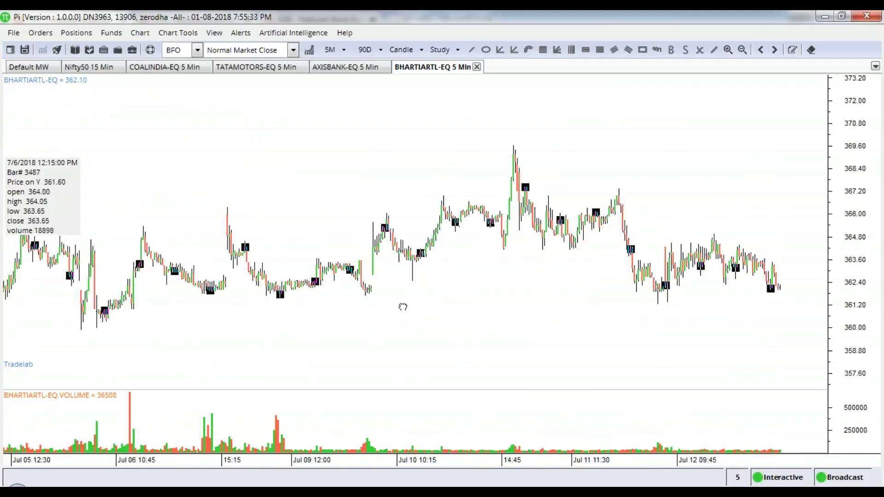
{"action": "left_click_drag", "start_coordinate": [209, 343], "coordinate": [356, 318]}
{"action": "scroll", "coordinate": [339, 323], "scroll_direction": "up", "scroll_amount": 3}
{"action": "scroll", "coordinate": [357, 318], "scroll_direction": "up", "scroll_amount": 2}
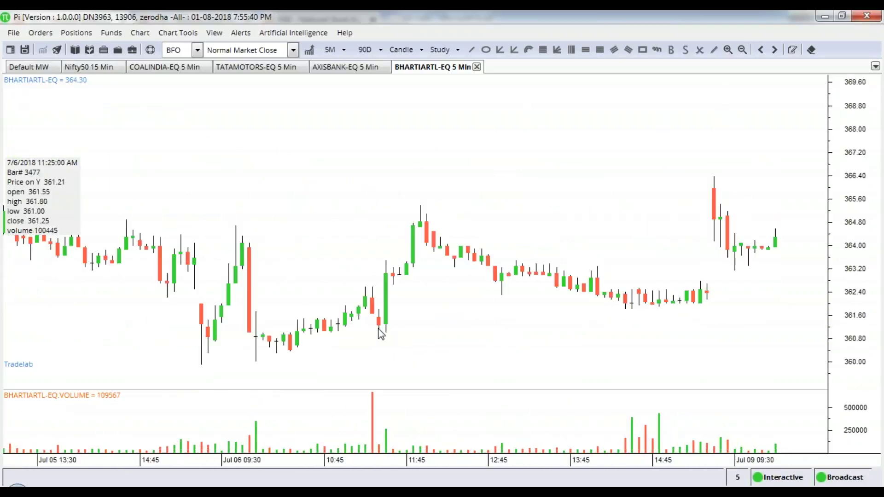
{"action": "scroll", "coordinate": [381, 332], "scroll_direction": "up", "scroll_amount": 1}
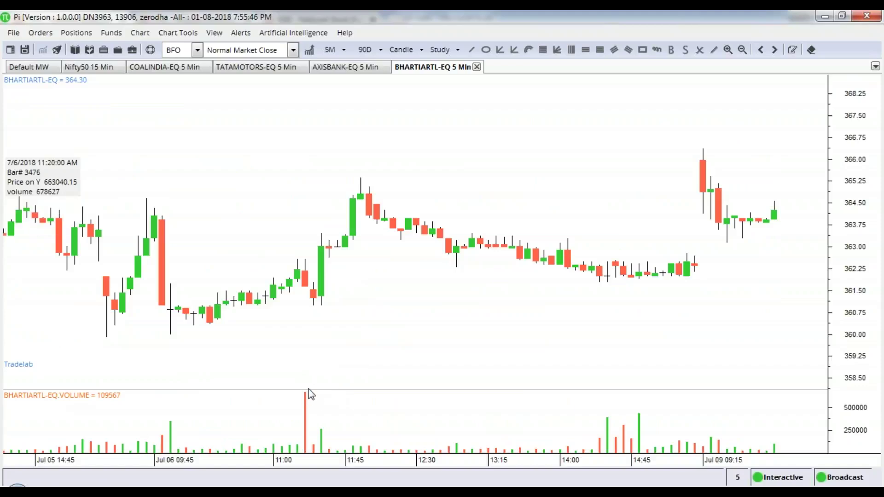
- Insert horizontal lines at the high and low of July 6's 11:20 high-volume candle, at about 362.6 and 361.7
{"action": "right_click", "coordinate": [307, 260]}
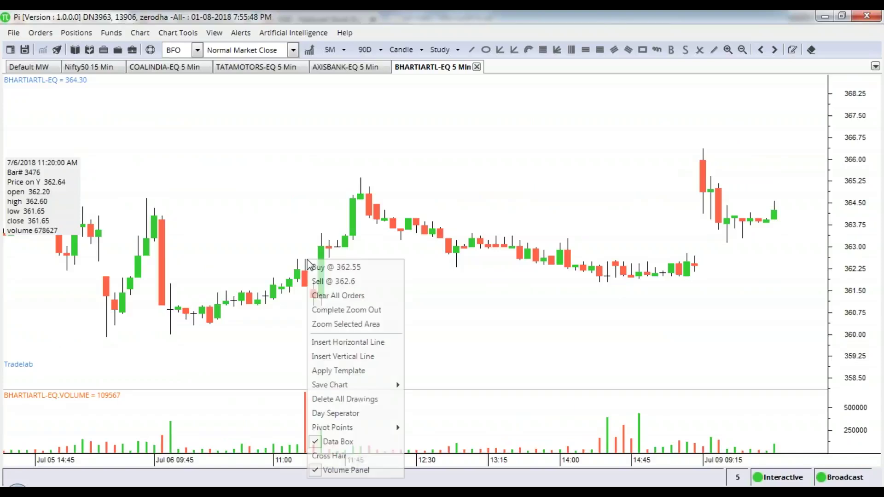
{"action": "left_click", "coordinate": [340, 342]}
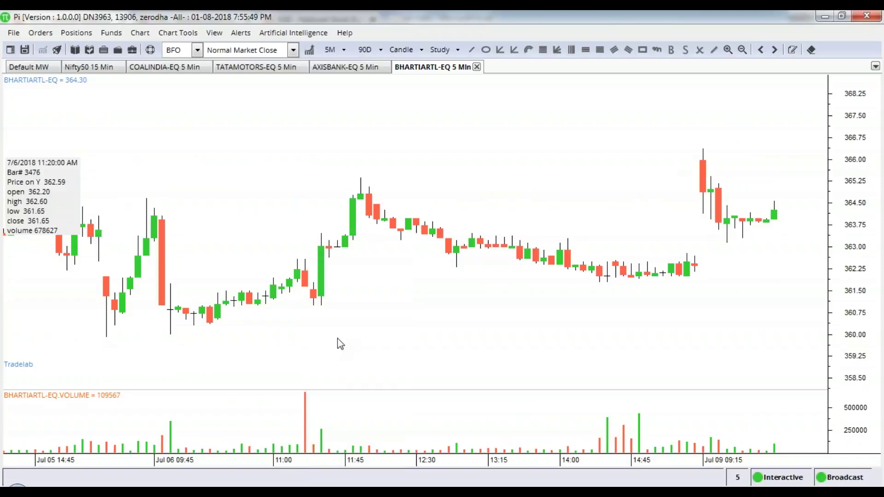
{"action": "right_click", "coordinate": [307, 286]}
{"action": "left_click", "coordinate": [338, 147]}
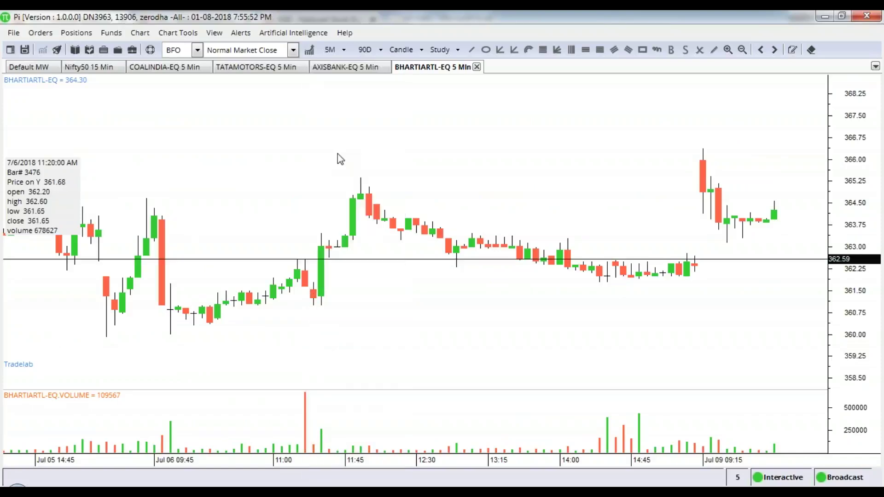
- Insert a horizontal line at July 6's high, at about 365.38, and color it blue
{"action": "right_click", "coordinate": [363, 184]}
{"action": "left_click", "coordinate": [401, 272]}
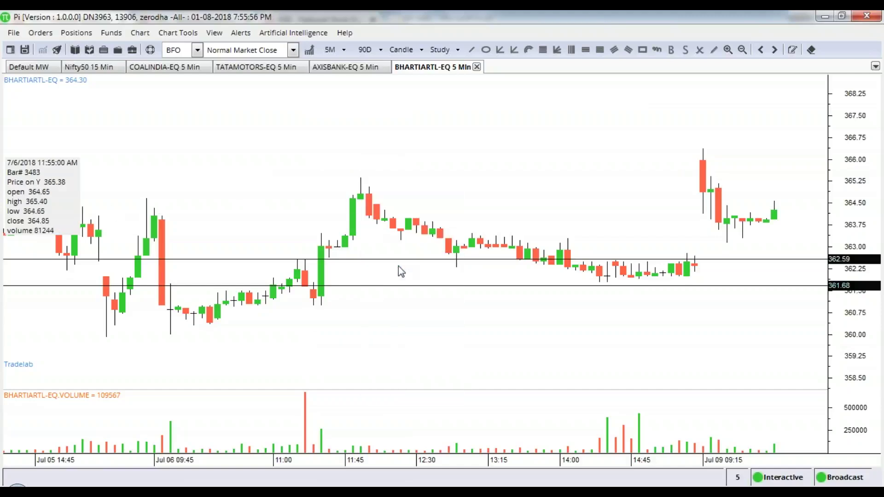
{"action": "double_click", "coordinate": [388, 178]}
{"action": "left_click", "coordinate": [457, 251]}
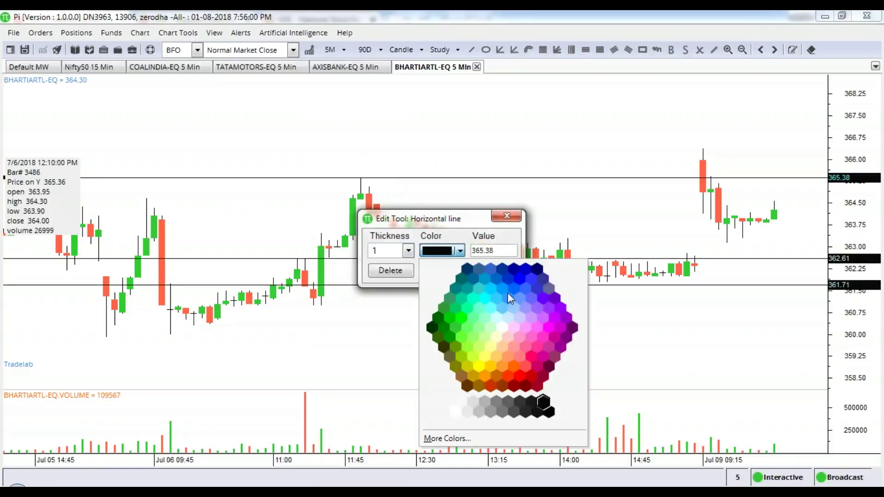
{"action": "left_click", "coordinate": [512, 278]}
{"action": "left_click", "coordinate": [442, 272]}
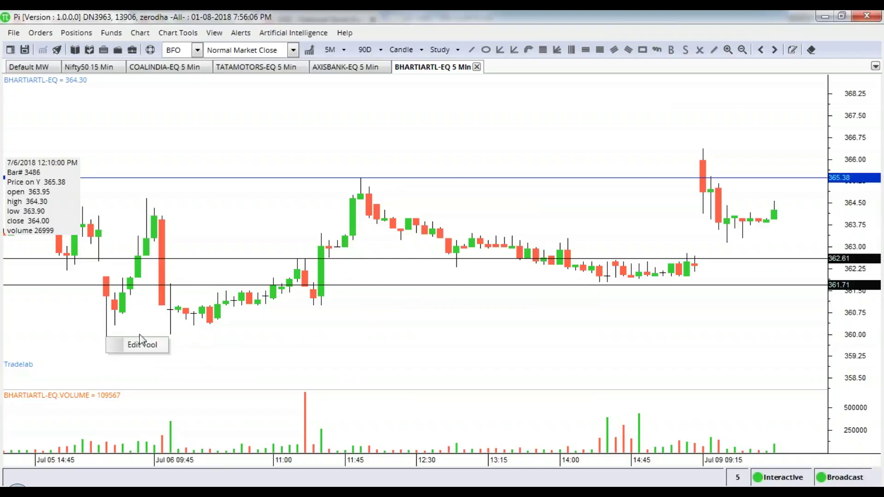
- Insert a horizontal line at July 6's low, at about 360, and color it blue
{"action": "right_click", "coordinate": [108, 343]}
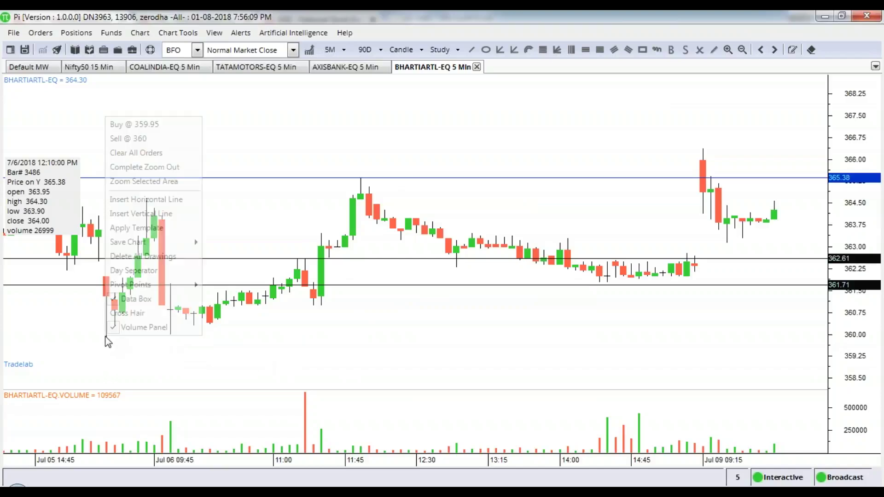
{"action": "left_click", "coordinate": [143, 200]}
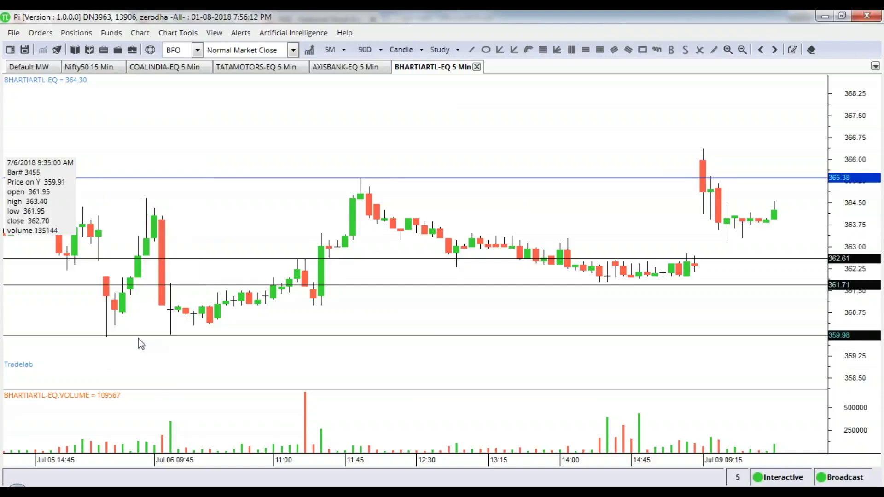
{"action": "double_click", "coordinate": [138, 337]}
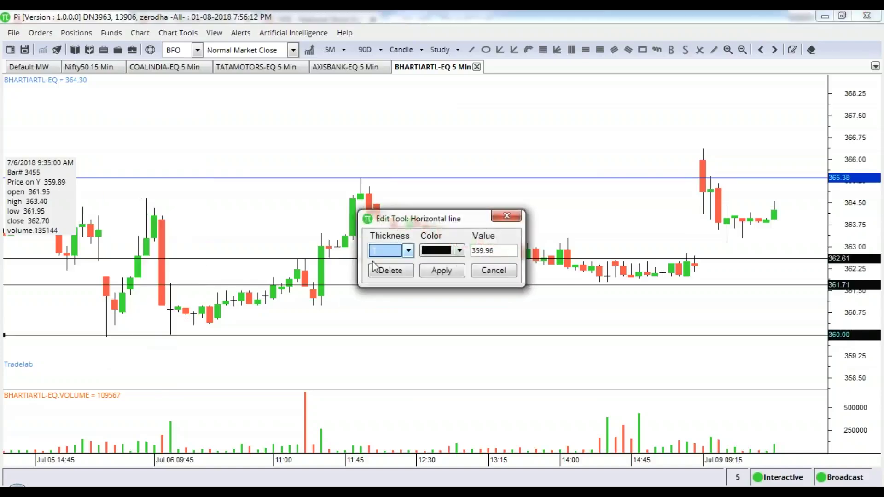
{"action": "left_click", "coordinate": [461, 250]}
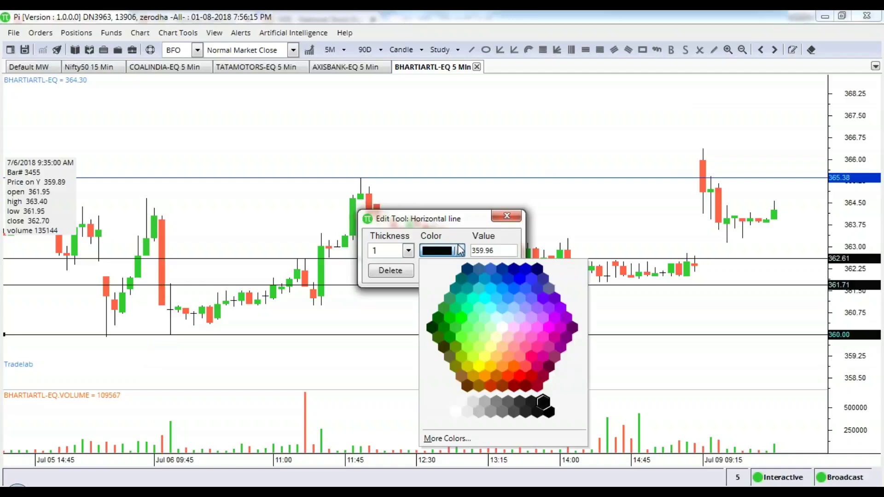
{"action": "left_click", "coordinate": [514, 278]}
{"action": "left_click", "coordinate": [442, 270]}
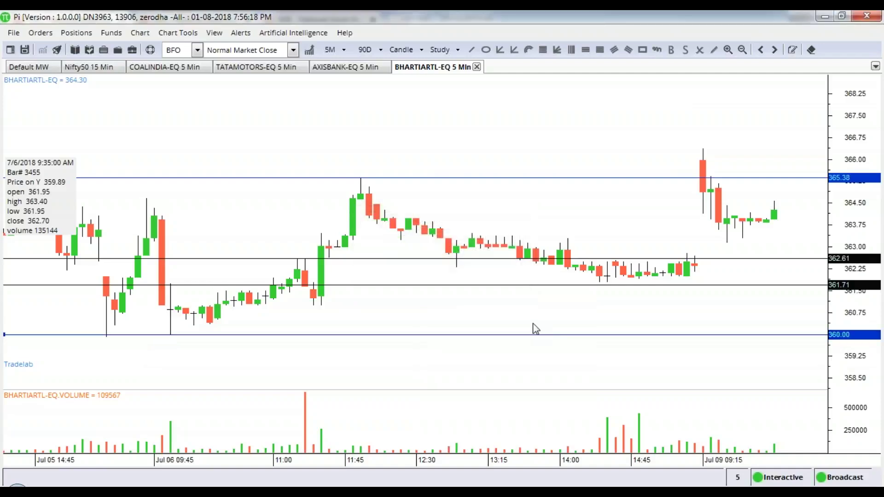
- Examine how the BHARTIARTL-EQ price behaves from July 9 to the end of July around the July 6 lines
{"action": "scroll", "coordinate": [534, 325], "scroll_direction": "down", "scroll_amount": 5}
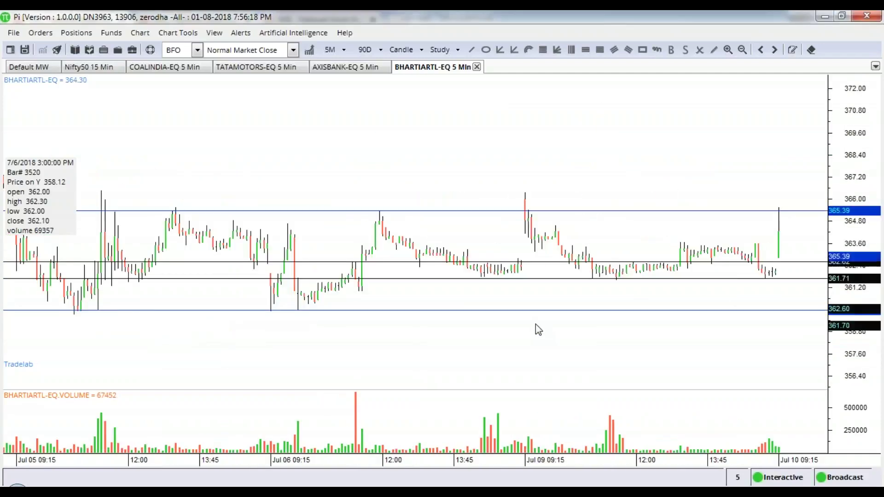
{"action": "scroll", "coordinate": [535, 325], "scroll_direction": "down", "scroll_amount": 3}
{"action": "scroll", "coordinate": [749, 189], "scroll_direction": "down", "scroll_amount": 4}
{"action": "scroll", "coordinate": [695, 148], "scroll_direction": "down", "scroll_amount": 1}
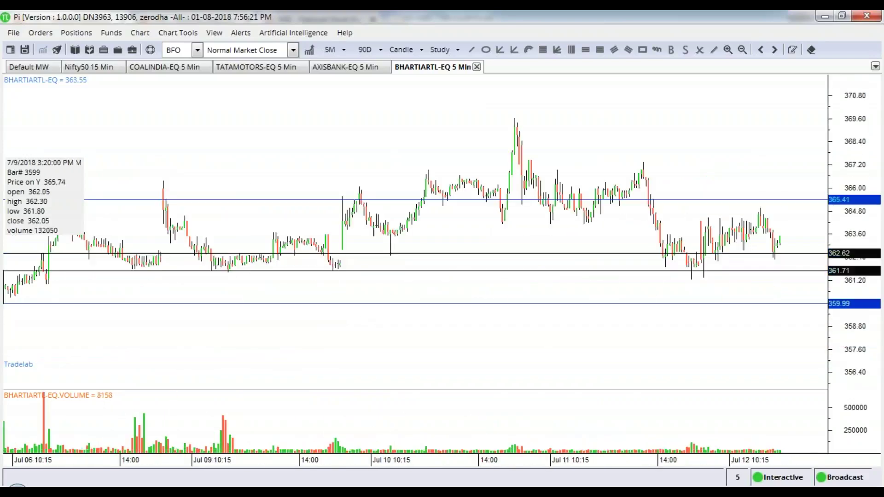
{"action": "left_click_drag", "start_coordinate": [695, 148], "coordinate": [197, 146]}
{"action": "scroll", "coordinate": [677, 263], "scroll_direction": "down", "scroll_amount": 1}
{"action": "left_click_drag", "start_coordinate": [663, 239], "coordinate": [211, 250]}
{"action": "scroll", "coordinate": [616, 288], "scroll_direction": "down", "scroll_amount": 1}
{"action": "left_click_drag", "start_coordinate": [790, 258], "coordinate": [267, 276]}
{"action": "scroll", "coordinate": [364, 372], "scroll_direction": "down", "scroll_amount": 1}
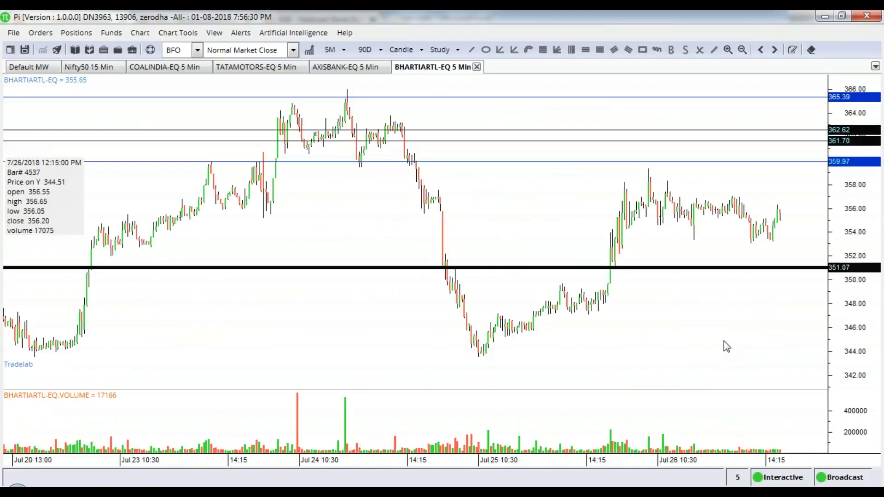
{"action": "left_click_drag", "start_coordinate": [779, 345], "coordinate": [247, 361]}
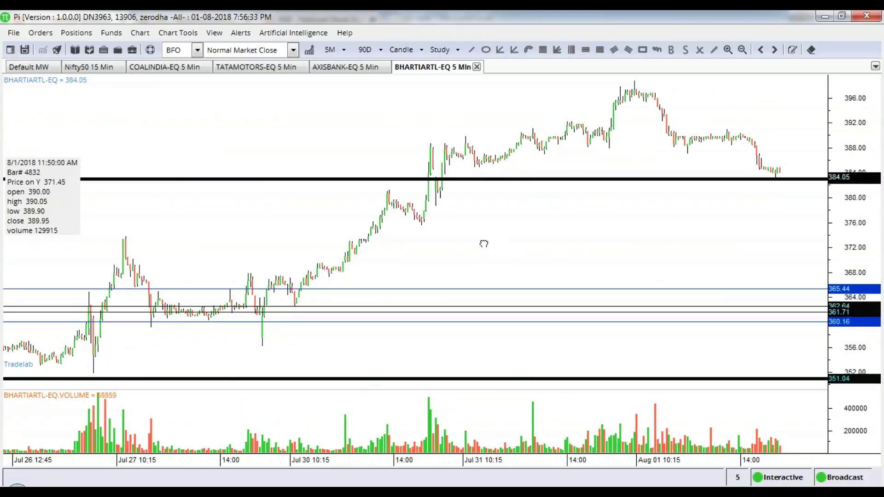
- Examine the July 31 and August 1 price action against the thick horizontal line at 383
{"action": "scroll", "coordinate": [667, 232], "scroll_direction": "down", "scroll_amount": 3}
{"action": "scroll", "coordinate": [669, 231], "scroll_direction": "down", "scroll_amount": 3}
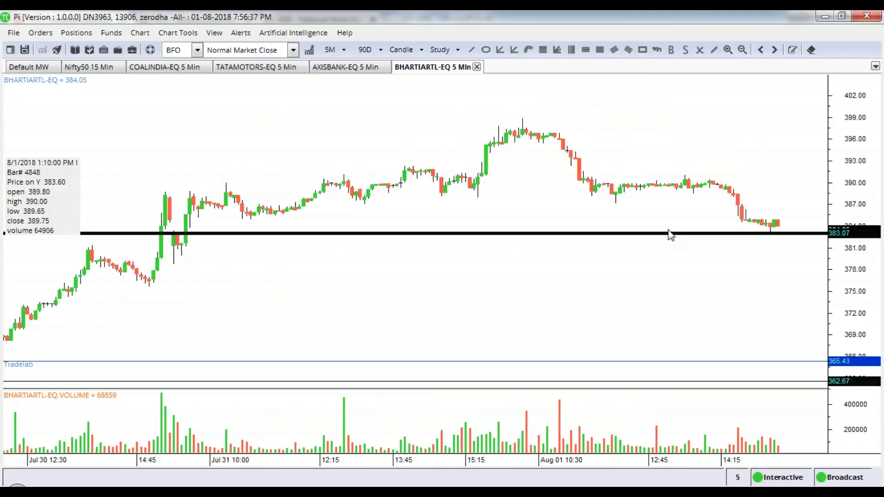
{"action": "scroll", "coordinate": [775, 237], "scroll_direction": "down", "scroll_amount": 1}
{"action": "scroll", "coordinate": [775, 237], "scroll_direction": "down", "scroll_amount": 5}
{"action": "scroll", "coordinate": [775, 237], "scroll_direction": "down", "scroll_amount": 1}
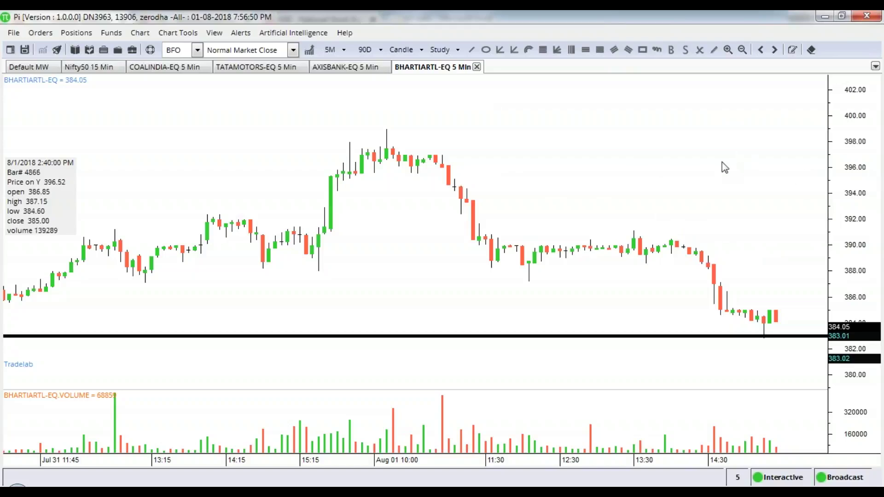
{"action": "scroll", "coordinate": [725, 168], "scroll_direction": "down", "scroll_amount": 4}
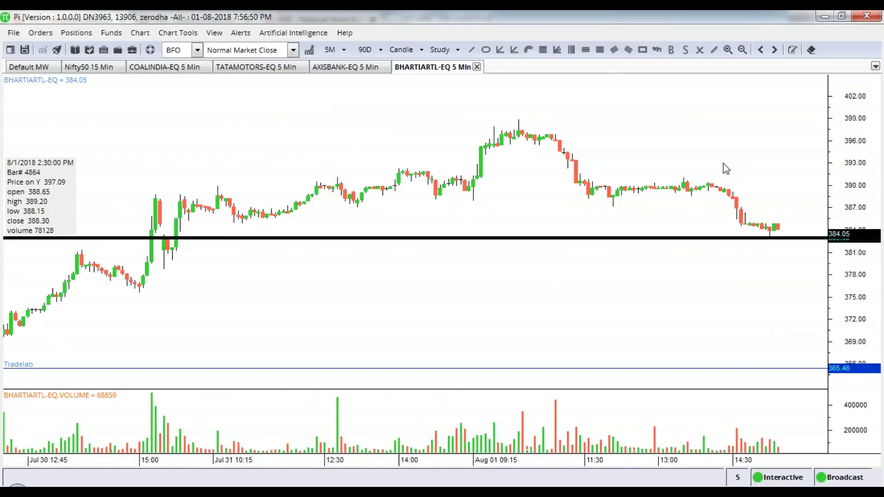
{"action": "scroll", "coordinate": [725, 169], "scroll_direction": "down", "scroll_amount": 3}
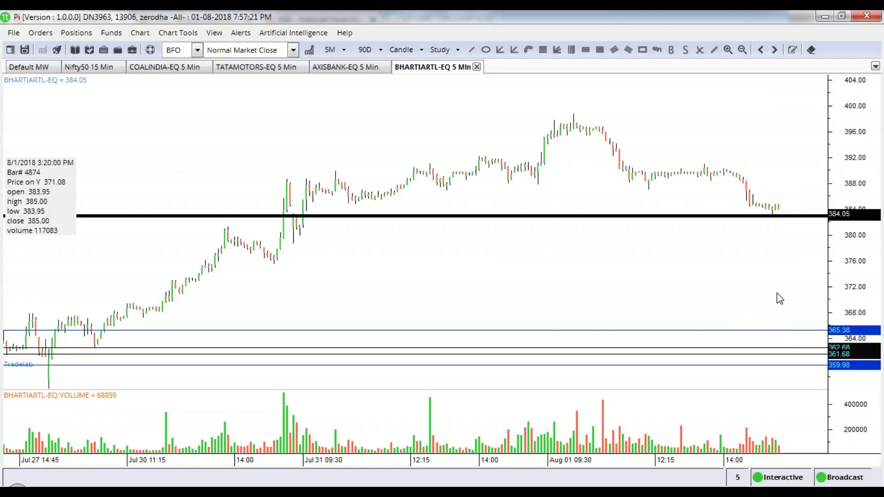
{"action": "scroll", "coordinate": [775, 293], "scroll_direction": "up", "scroll_amount": 3}
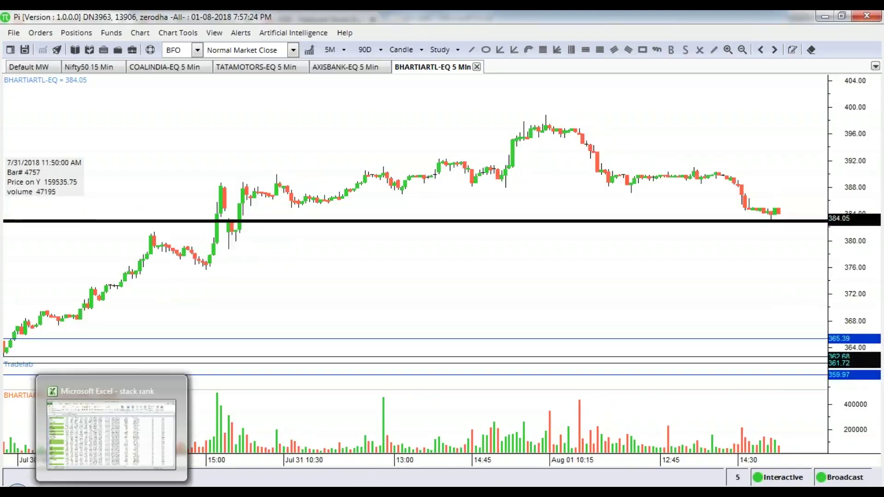
- Switch to the browser and review the BHARTIARTL price and volume table from 13-Jun-2018 to 27-Jul-2018
{"action": "left_click", "coordinate": [88, 492]}
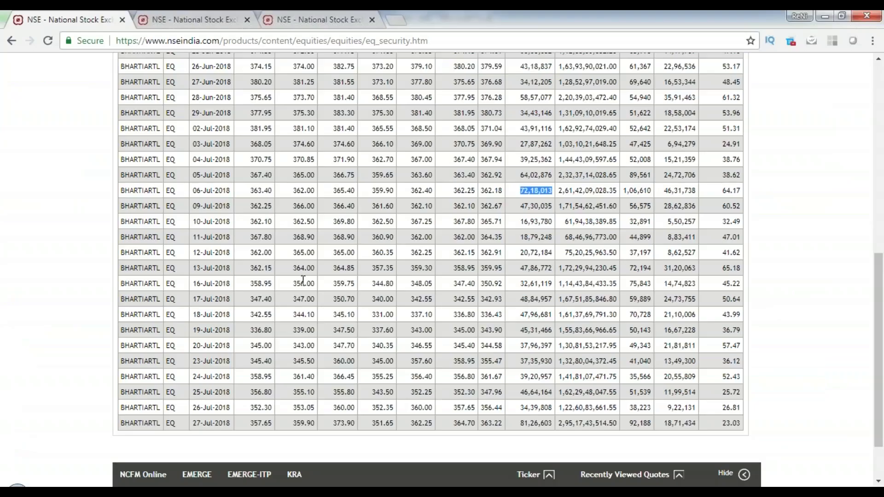
{"action": "scroll", "coordinate": [304, 280], "scroll_direction": "up", "scroll_amount": 2}
{"action": "scroll", "coordinate": [304, 280], "scroll_direction": "up", "scroll_amount": 8}
{"action": "scroll", "coordinate": [303, 280], "scroll_direction": "down", "scroll_amount": 4}
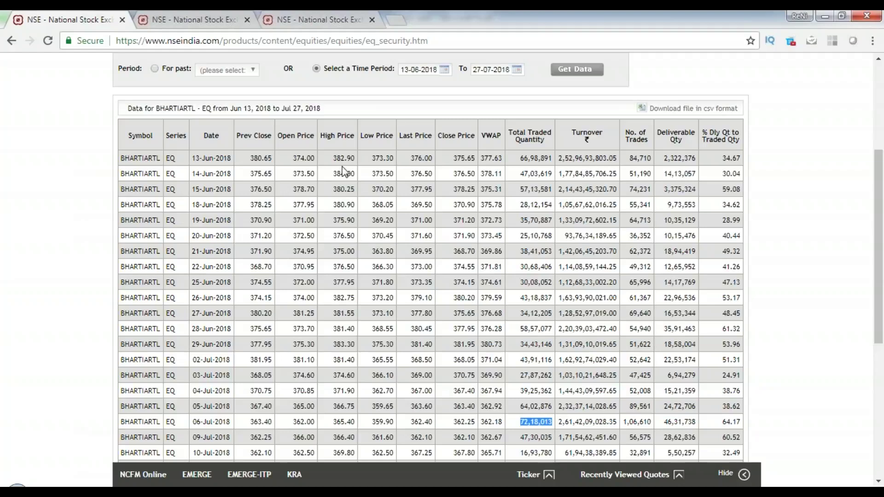
{"action": "scroll", "coordinate": [391, 173], "scroll_direction": "down", "scroll_amount": 1}
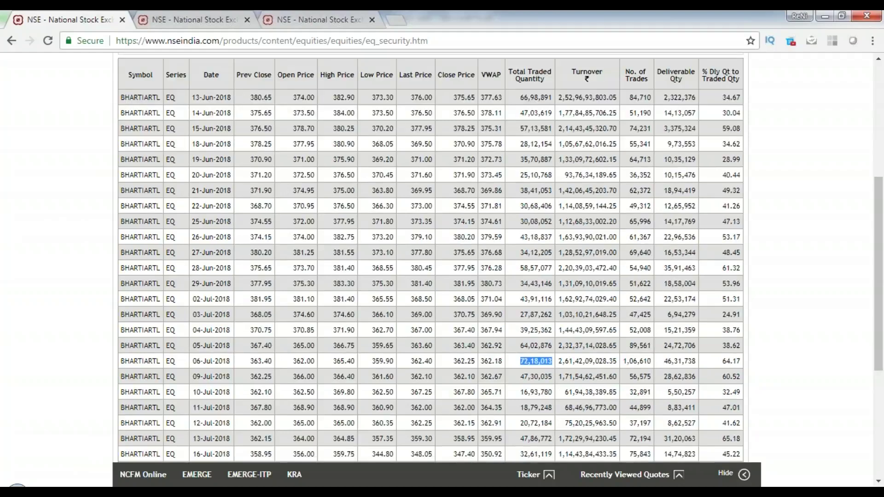
{"action": "scroll", "coordinate": [378, 254], "scroll_direction": "down", "scroll_amount": 4}
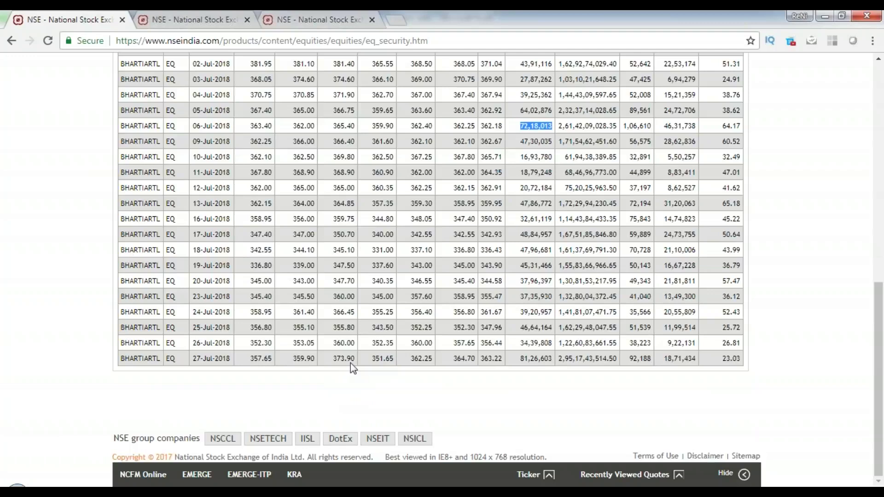
- Switch to Pi and view the BHARTIARTL-EQ price from July 26 to August 1 together with all marked lines
{"action": "key", "text": "alt+Tab"}
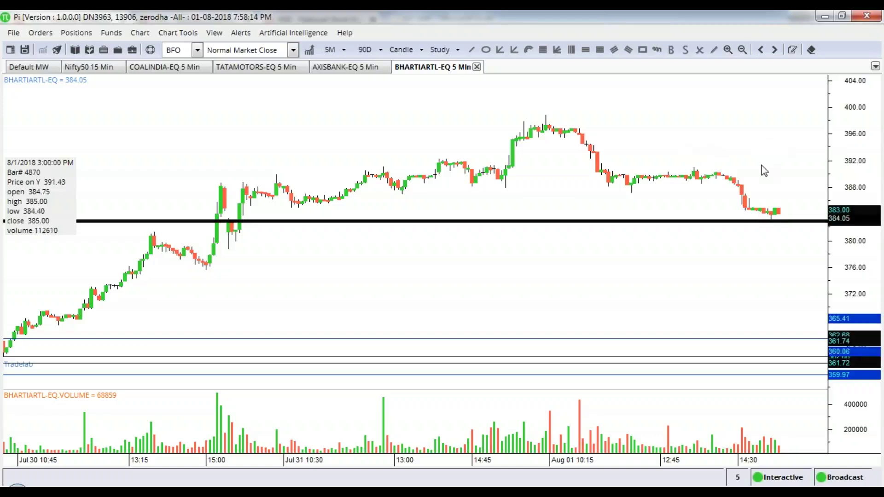
{"action": "scroll", "coordinate": [763, 170], "scroll_direction": "down", "scroll_amount": 2}
{"action": "scroll", "coordinate": [762, 170], "scroll_direction": "down", "scroll_amount": 2}
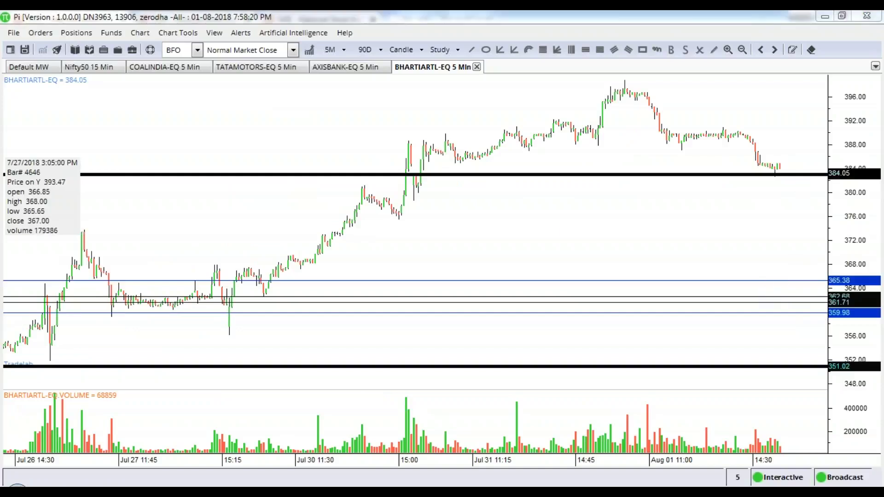
- Switch to the browser and open the NSE equity quote for Bharti Airtel Limited by searching for bharti
{"action": "key", "text": "alt+Tab"}
{"action": "scroll", "coordinate": [281, 97], "scroll_direction": "up", "scroll_amount": 6}
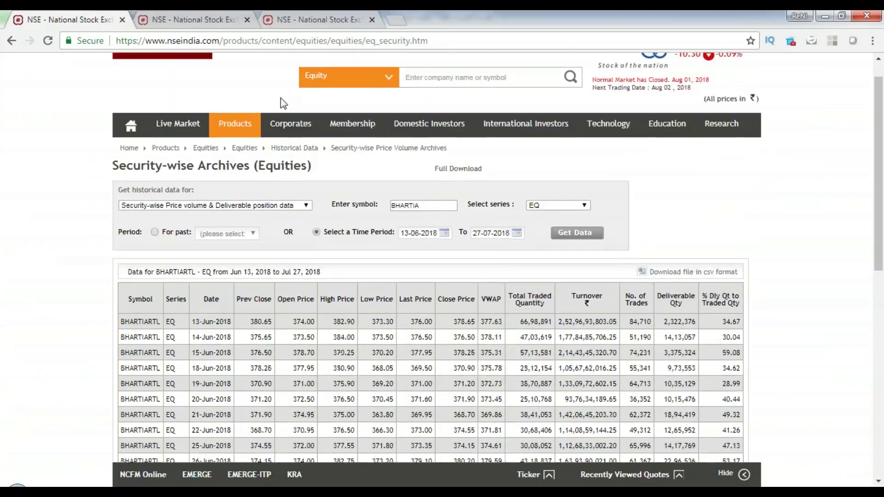
{"action": "key", "text": "ctrl+Tab"}
{"action": "scroll", "coordinate": [466, 134], "scroll_direction": "up", "scroll_amount": 5}
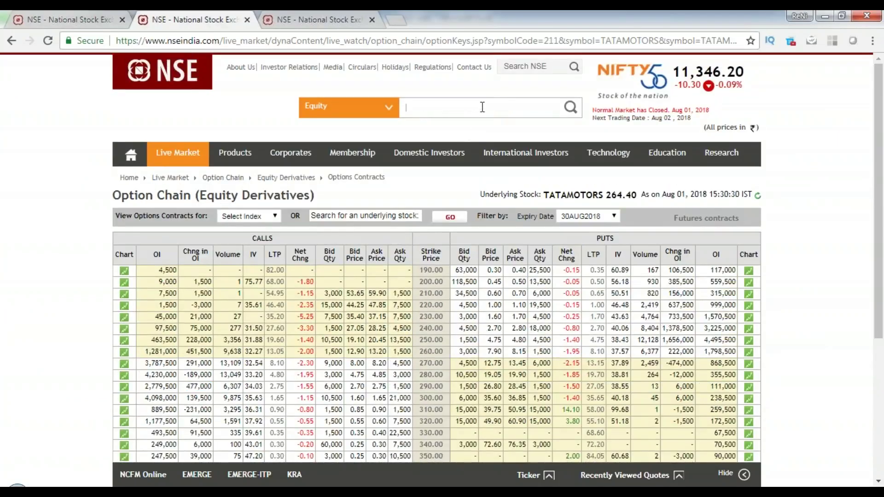
{"action": "type", "text": "bharti"}
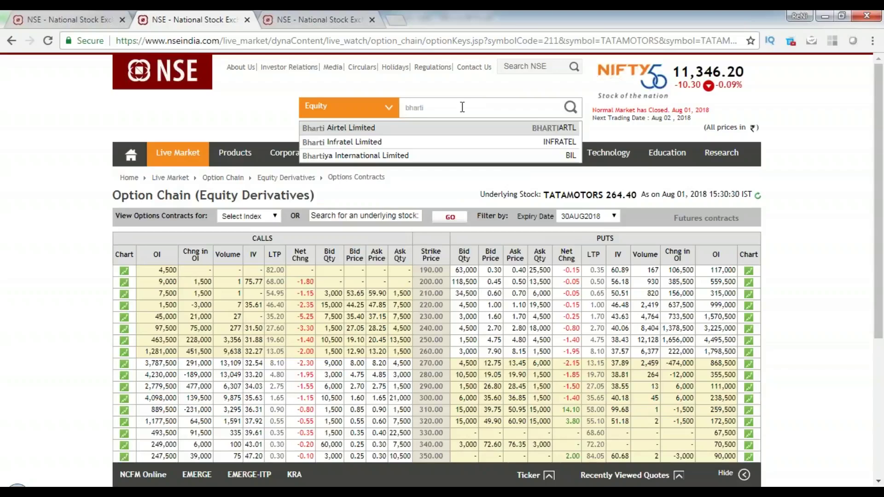
{"action": "left_click", "coordinate": [349, 128]}
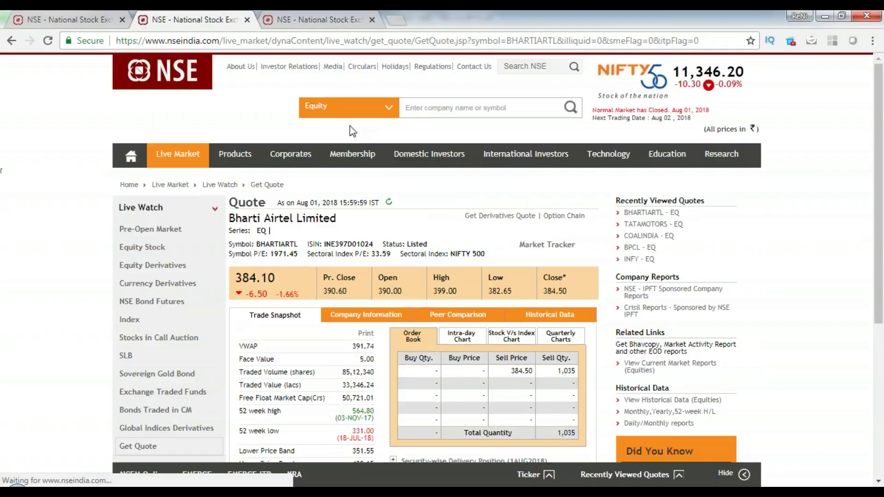
- Review the Bharti Airtel quote, open its option chain for the 30AUG2018 expiry and examine call and put open interest across the strikes
{"action": "scroll", "coordinate": [324, 442], "scroll_direction": "down", "scroll_amount": 3}
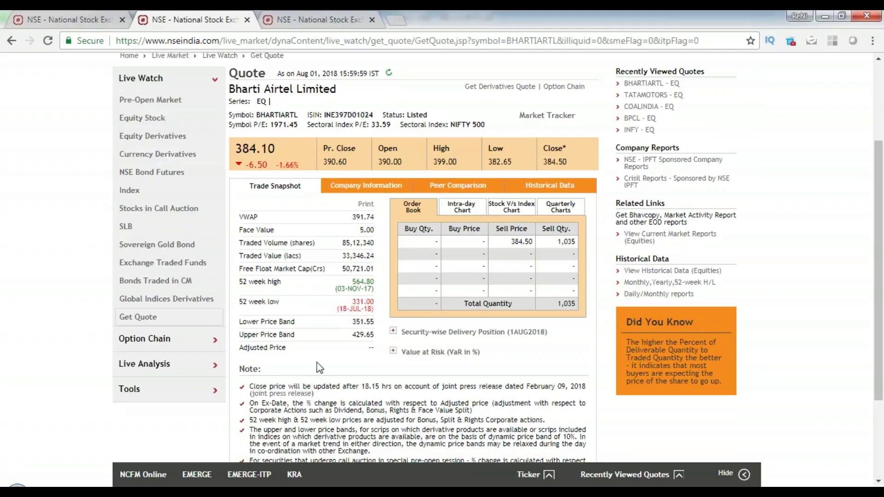
{"action": "scroll", "coordinate": [317, 363], "scroll_direction": "down", "scroll_amount": 2}
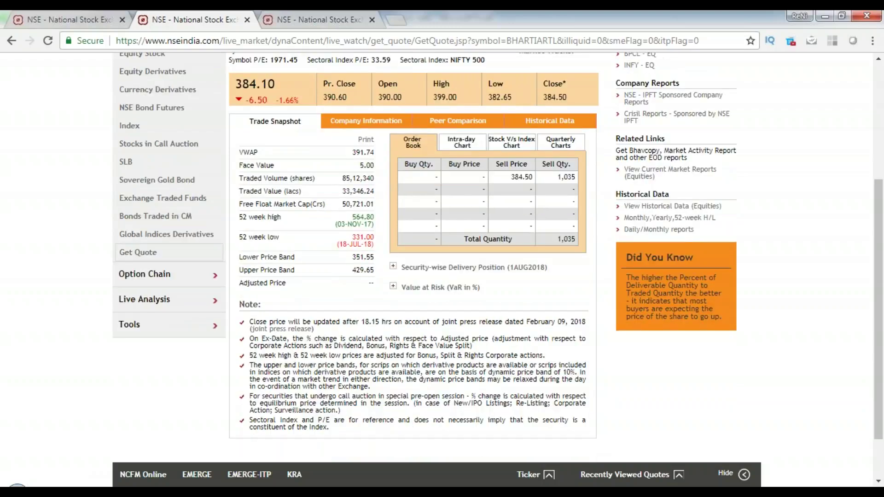
{"action": "scroll", "coordinate": [331, 235], "scroll_direction": "up", "scroll_amount": 2}
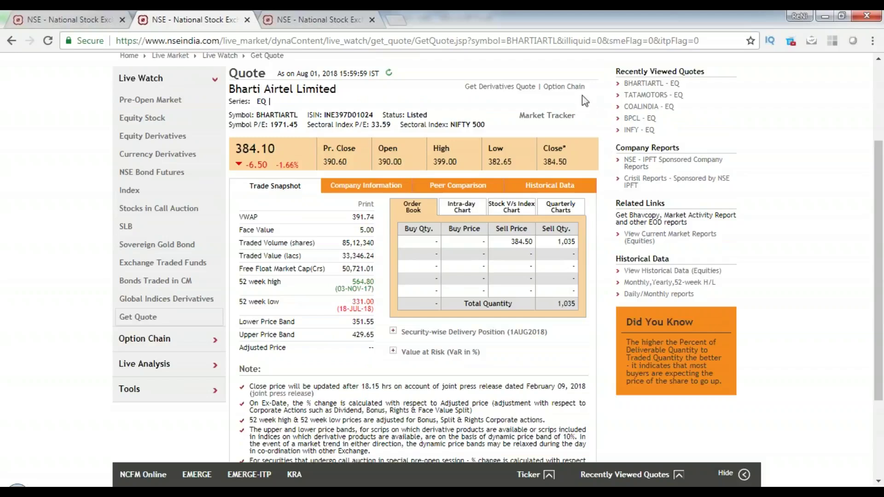
{"action": "left_click", "coordinate": [571, 87]}
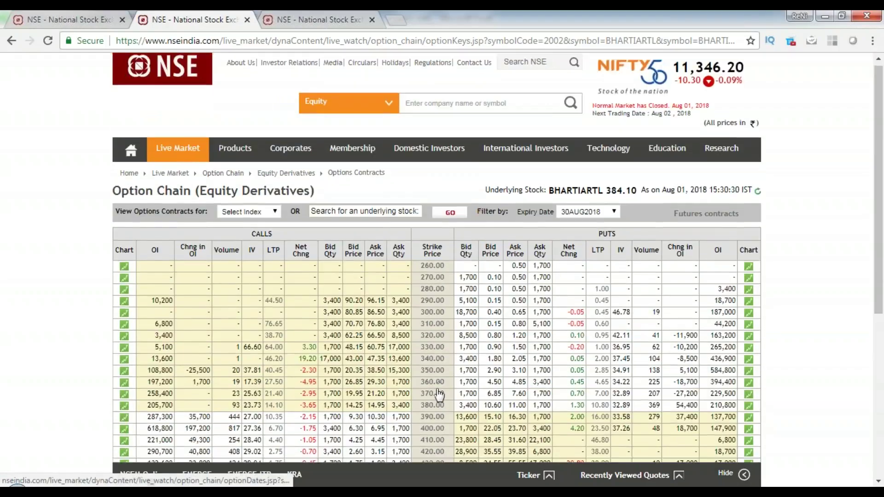
{"action": "scroll", "coordinate": [439, 393], "scroll_direction": "down", "scroll_amount": 5}
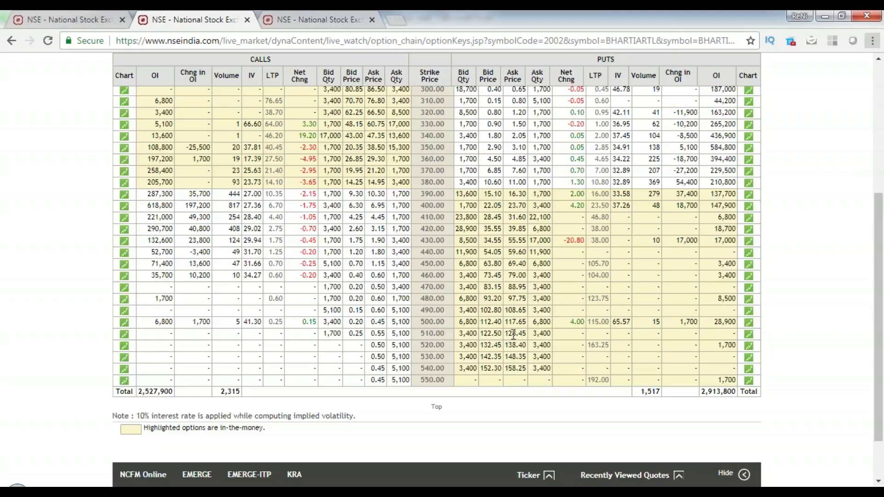
- Switch to Pi and examine the BHARTIARTL-EQ price from July 9 to August 1 against the thick lines at 383 and 351
{"action": "mouse_move", "coordinate": [409, 492]}
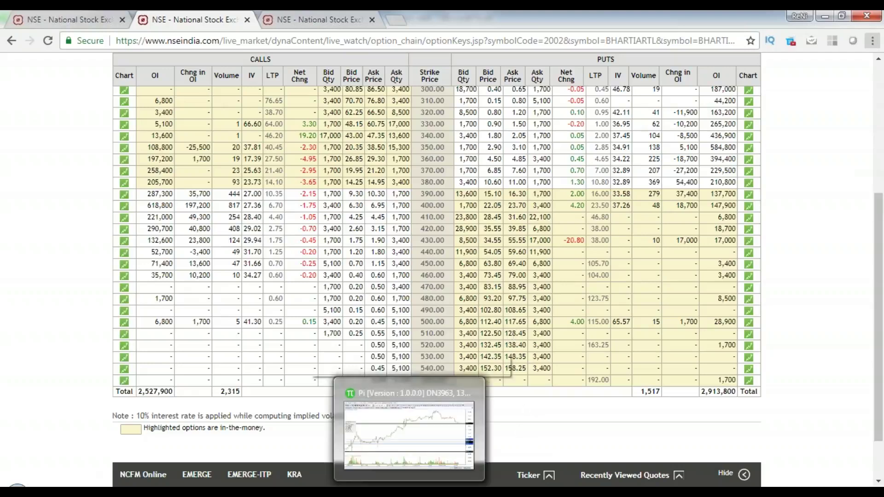
{"action": "left_click", "coordinate": [409, 492]}
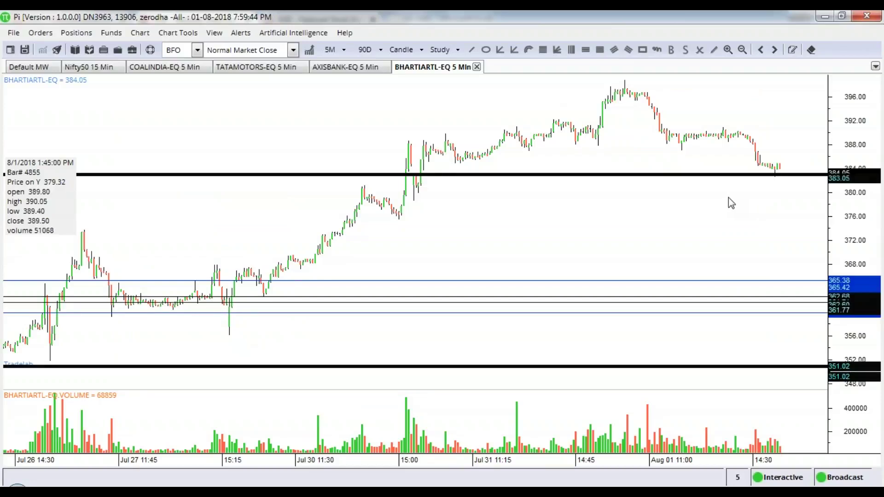
{"action": "scroll", "coordinate": [729, 198], "scroll_direction": "down", "scroll_amount": 2}
{"action": "scroll", "coordinate": [729, 198], "scroll_direction": "down", "scroll_amount": 4}
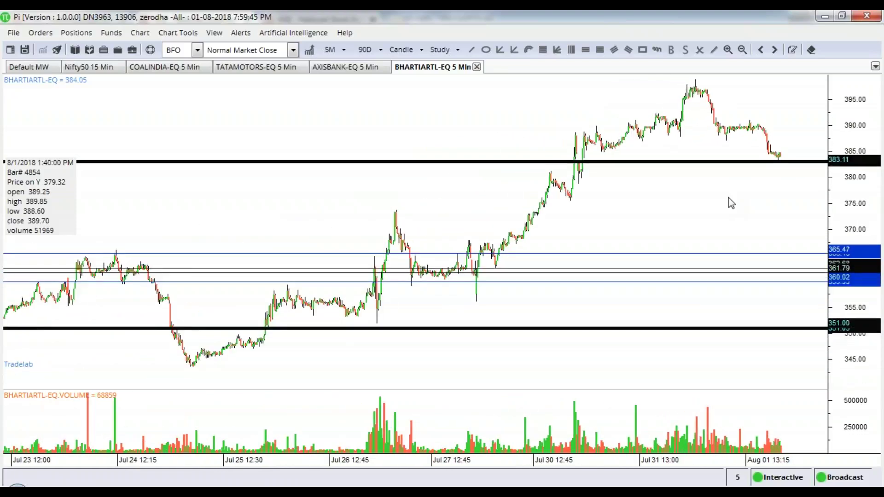
{"action": "scroll", "coordinate": [729, 198], "scroll_direction": "down", "scroll_amount": 4}
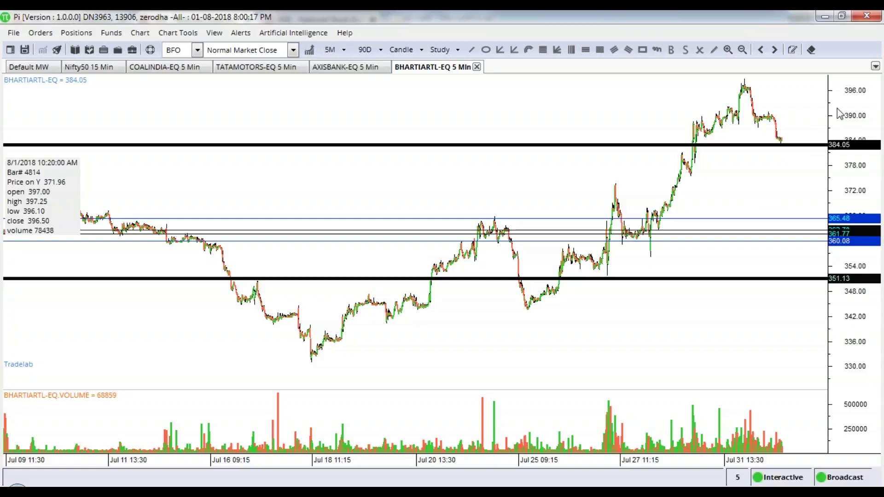
{"action": "scroll", "coordinate": [780, 171], "scroll_direction": "up", "scroll_amount": 2}
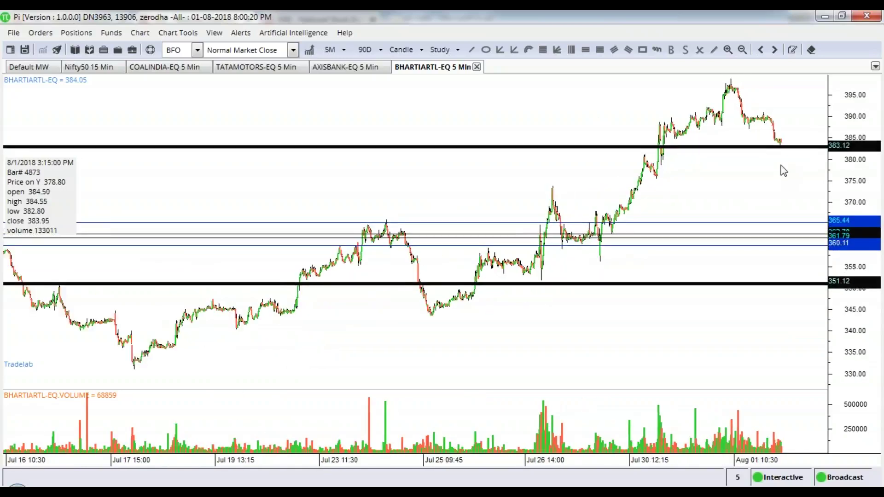
- Draw a rectangle at about 391 to 394 above the last August 1 candles and sketch a freehand price path ending in an upward arrow
{"action": "scroll", "coordinate": [783, 171], "scroll_direction": "up", "scroll_amount": 4}
{"action": "scroll", "coordinate": [783, 171], "scroll_direction": "up", "scroll_amount": 4}
{"action": "scroll", "coordinate": [782, 175], "scroll_direction": "up", "scroll_amount": 5}
{"action": "left_click", "coordinate": [645, 53]}
{"action": "mouse_move", "coordinate": [731, 197]}
{"action": "left_mouse_down"}
{"action": "mouse_move", "coordinate": [786, 220]}
{"action": "mouse_move", "coordinate": [820, 220]}
{"action": "left_mouse_up"}
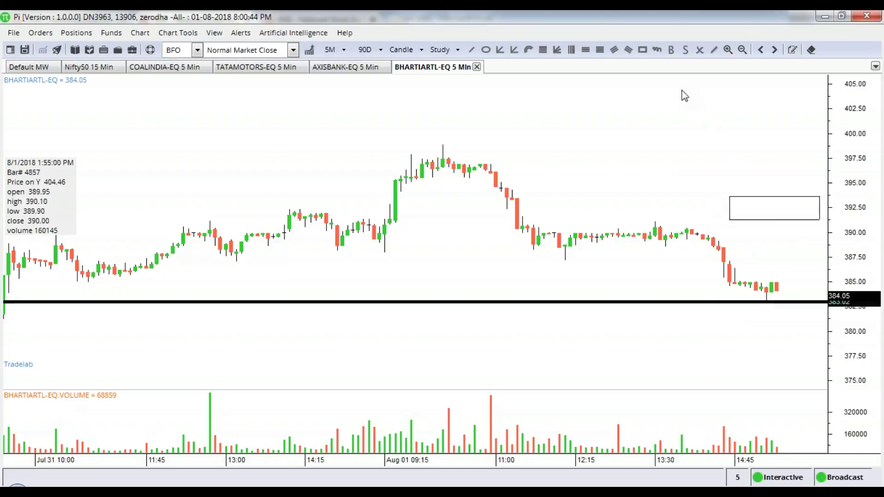
{"action": "left_click", "coordinate": [657, 50]}
{"action": "mouse_move", "coordinate": [724, 186]}
{"action": "left_mouse_down"}
{"action": "mouse_move", "coordinate": [741, 182]}
{"action": "mouse_move", "coordinate": [760, 197]}
{"action": "mouse_move", "coordinate": [806, 191]}
{"action": "mouse_move", "coordinate": [817, 202]}
{"action": "mouse_move", "coordinate": [819, 81]}
{"action": "mouse_move", "coordinate": [828, 121]}
{"action": "left_mouse_up"}
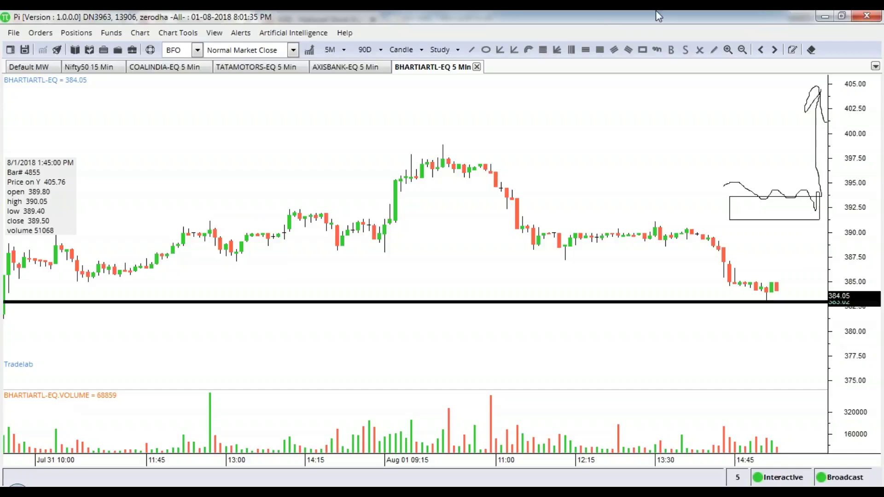
- Sketch a freehand rising wave, then trace the price swings from July 19 to August 1 with a projected dip to about 362 and rebound
{"action": "scroll", "coordinate": [548, 322], "scroll_direction": "down", "scroll_amount": 4}
{"action": "scroll", "coordinate": [548, 320], "scroll_direction": "down", "scroll_amount": 6}
{"action": "scroll", "coordinate": [546, 319], "scroll_direction": "down", "scroll_amount": 4}
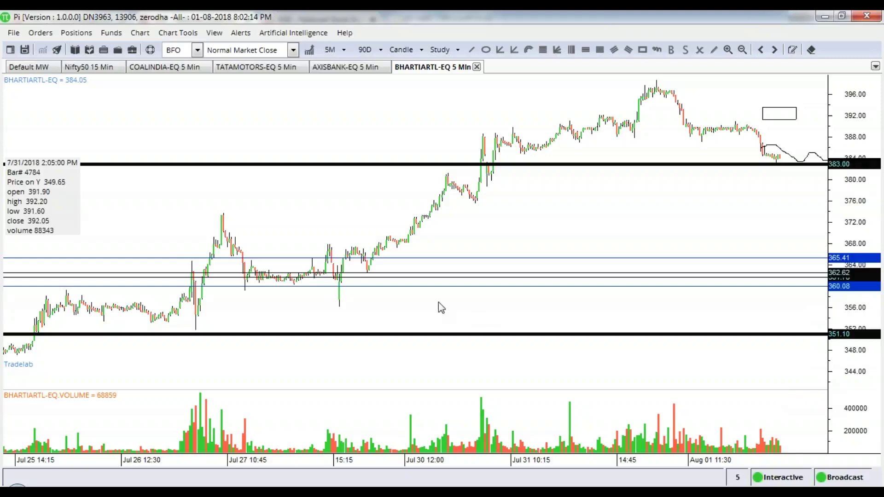
{"action": "scroll", "coordinate": [446, 297], "scroll_direction": "down", "scroll_amount": 5}
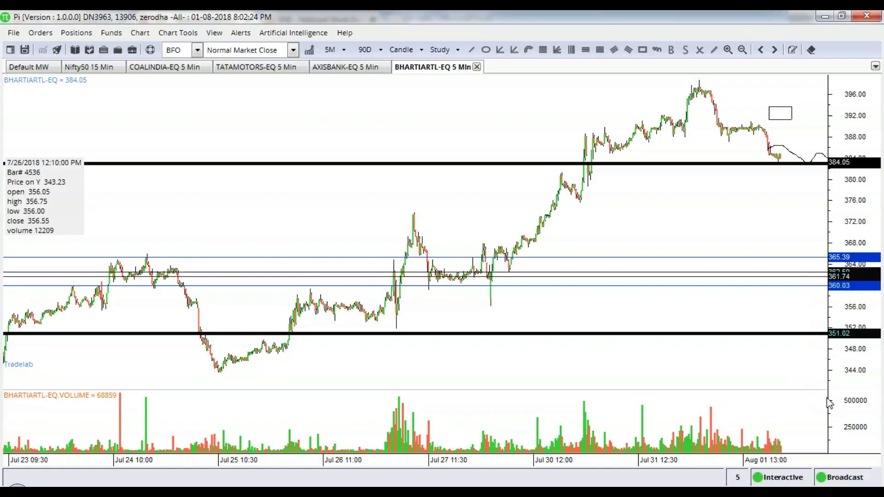
{"action": "scroll", "coordinate": [758, 162], "scroll_direction": "up", "scroll_amount": 2}
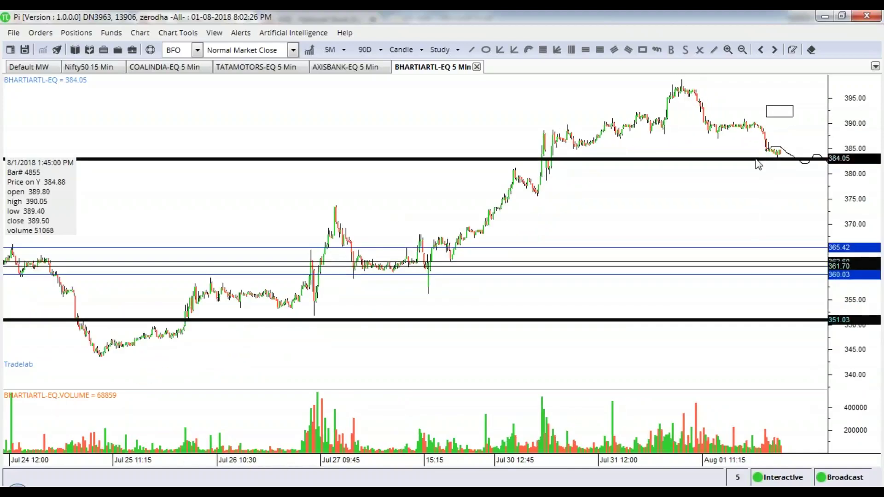
{"action": "scroll", "coordinate": [758, 165], "scroll_direction": "up", "scroll_amount": 1}
{"action": "scroll", "coordinate": [757, 163], "scroll_direction": "down", "scroll_amount": 5}
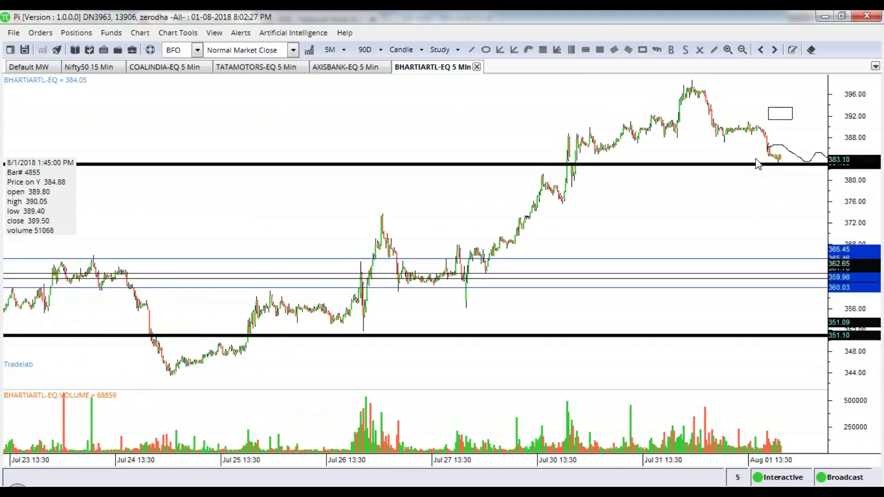
{"action": "left_click", "coordinate": [657, 49]}
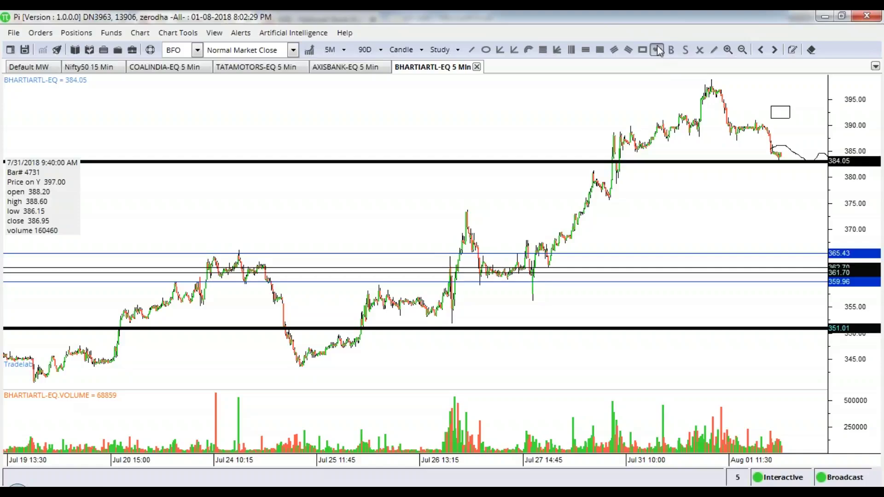
{"action": "mouse_move", "coordinate": [288, 230]}
{"action": "left_mouse_down"}
{"action": "mouse_move", "coordinate": [390, 144]}
{"action": "mouse_move", "coordinate": [417, 193]}
{"action": "mouse_move", "coordinate": [464, 179]}
{"action": "mouse_move", "coordinate": [524, 104]}
{"action": "mouse_move", "coordinate": [543, 103]}
{"action": "mouse_move", "coordinate": [566, 166]}
{"action": "mouse_move", "coordinate": [650, 85]}
{"action": "mouse_move", "coordinate": [679, 122]}
{"action": "mouse_move", "coordinate": [729, 76]}
{"action": "left_mouse_up"}
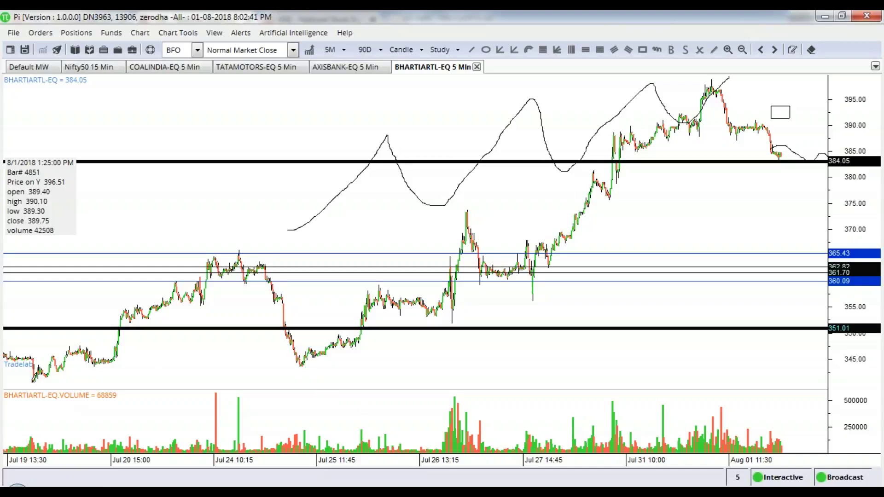
{"action": "mouse_move", "coordinate": [33, 381]}
{"action": "left_mouse_down"}
{"action": "mouse_move", "coordinate": [261, 243]}
{"action": "mouse_move", "coordinate": [298, 347]}
{"action": "mouse_move", "coordinate": [361, 345]}
{"action": "mouse_move", "coordinate": [444, 307]}
{"action": "mouse_move", "coordinate": [520, 249]}
{"action": "mouse_move", "coordinate": [700, 84]}
{"action": "mouse_move", "coordinate": [728, 119]}
{"action": "mouse_move", "coordinate": [778, 242]}
{"action": "mouse_move", "coordinate": [804, 271]}
{"action": "mouse_move", "coordinate": [834, 125]}
{"action": "left_mouse_up"}
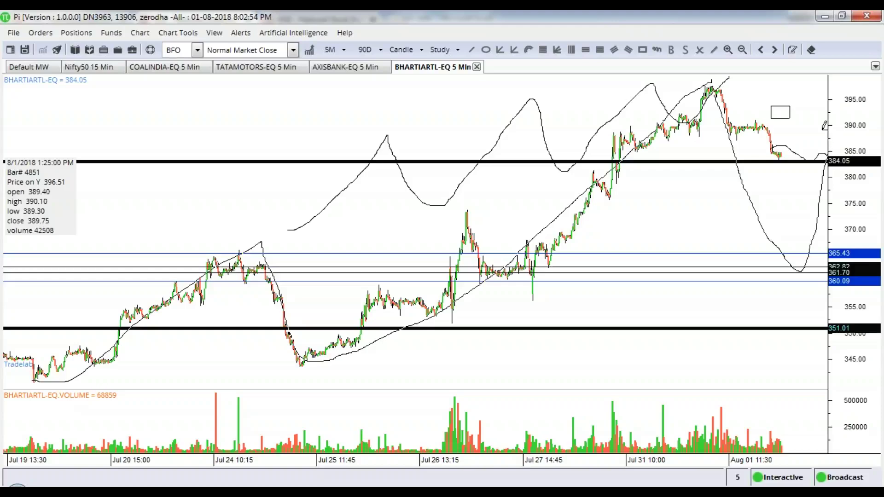
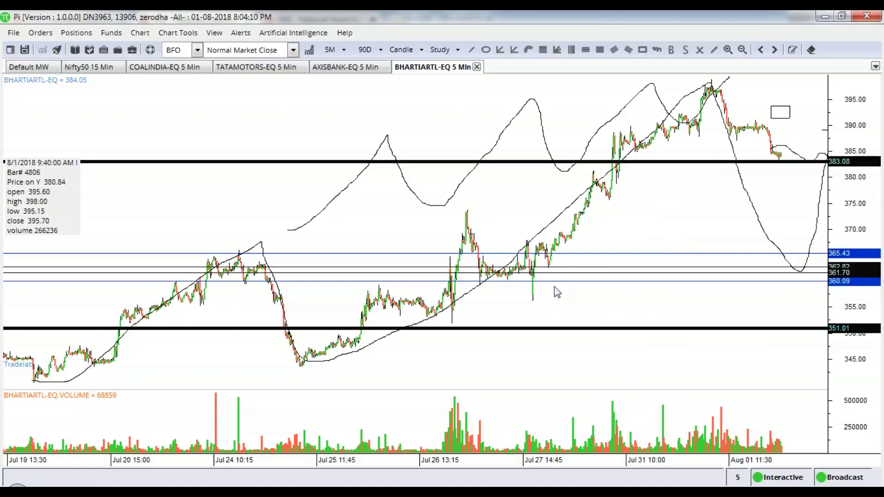
- Add the NSE equity symbol BPCL to the default market watch
{"action": "left_click", "coordinate": [26, 67]}
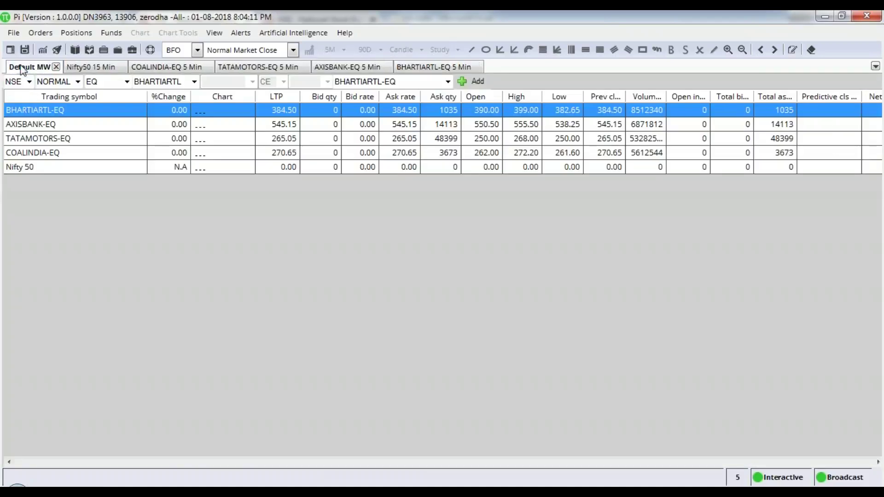
{"action": "double_click", "coordinate": [164, 81]}
{"action": "type", "text": "B"}
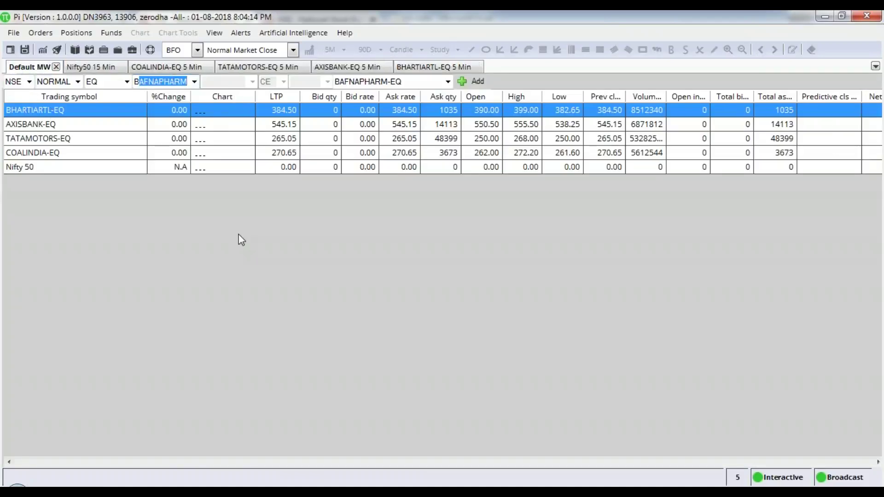
{"action": "type", "text": "PCL"}
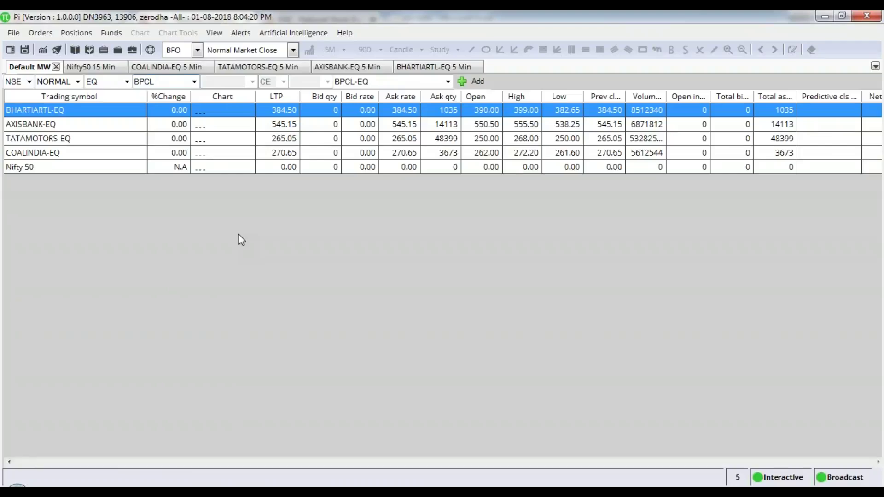
{"action": "key", "text": "Return"}
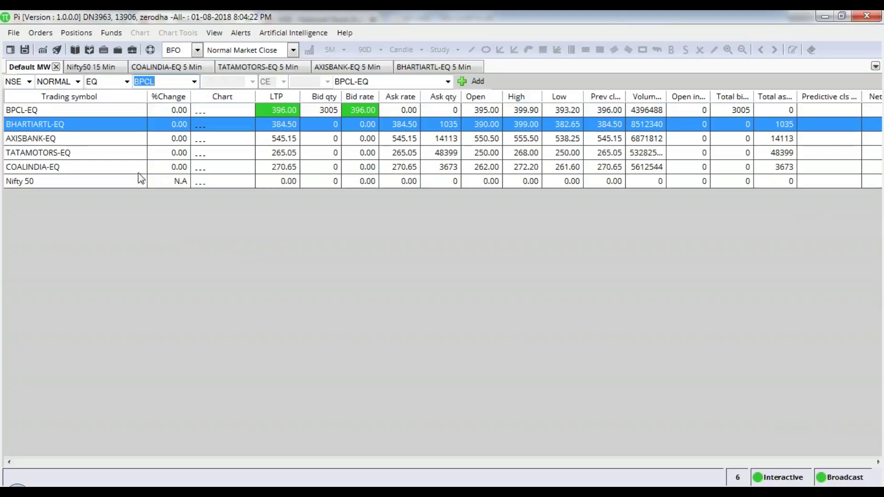
- Open a 5-minute chart of BPCL-EQ covering 90 days
{"action": "left_click", "coordinate": [73, 111]}
{"action": "left_click", "coordinate": [43, 49]}
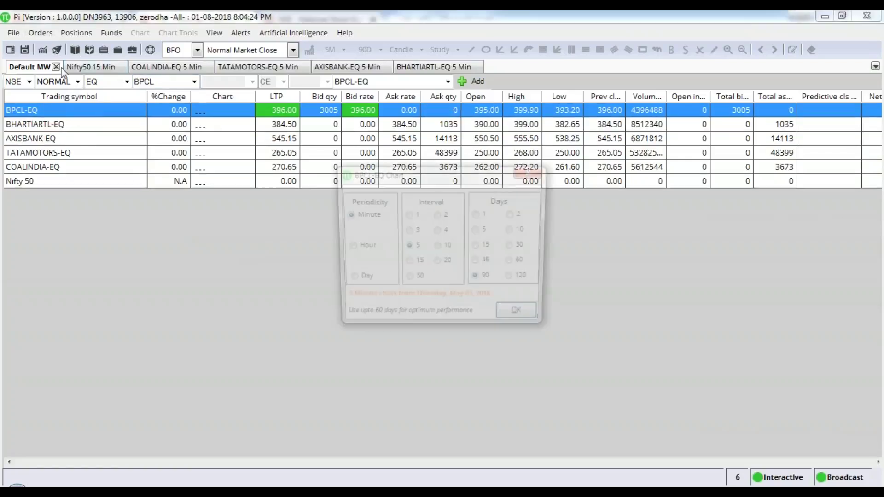
{"action": "left_click", "coordinate": [530, 322]}
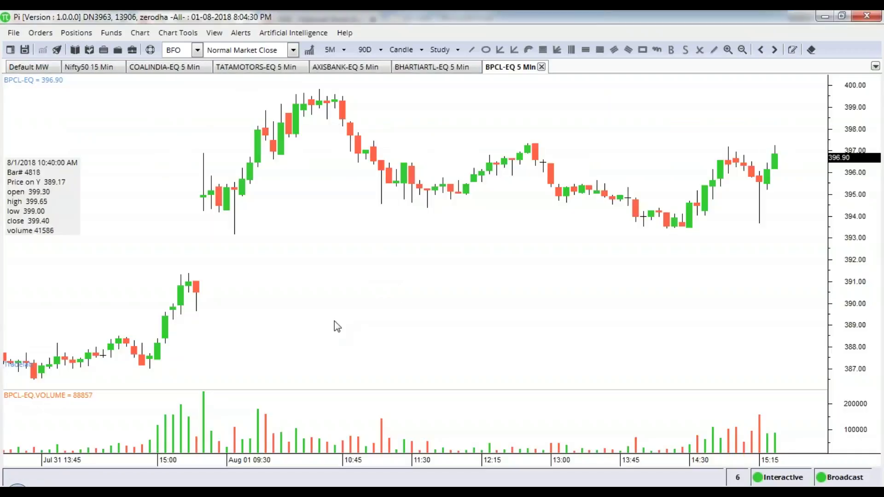
- Insert a horizontal line on the BPCL-EQ chart and set its value to 395.5 and thickness to 5
{"action": "scroll", "coordinate": [485, 308], "scroll_direction": "up", "scroll_amount": 4}
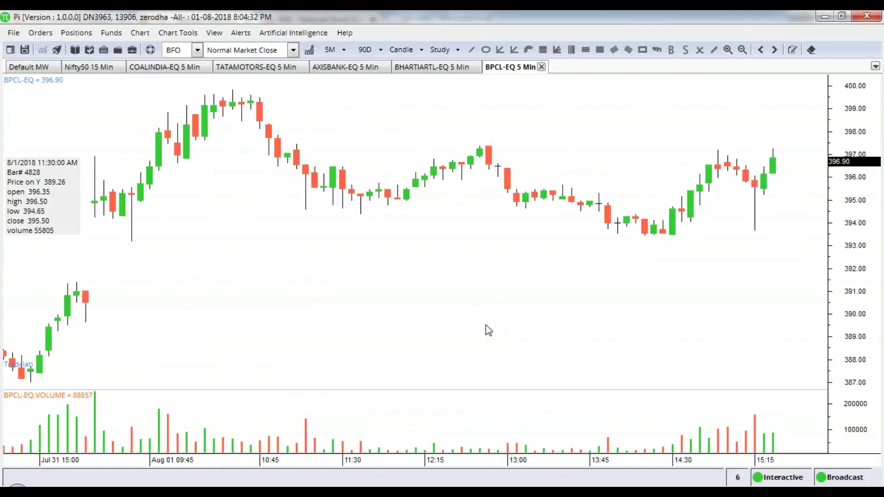
{"action": "scroll", "coordinate": [487, 330], "scroll_direction": "down", "scroll_amount": 1}
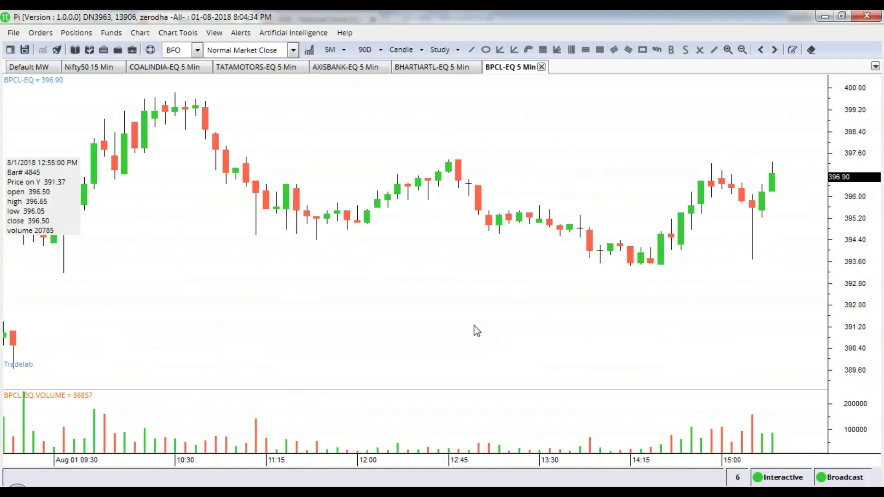
{"action": "scroll", "coordinate": [486, 313], "scroll_direction": "down", "scroll_amount": 1}
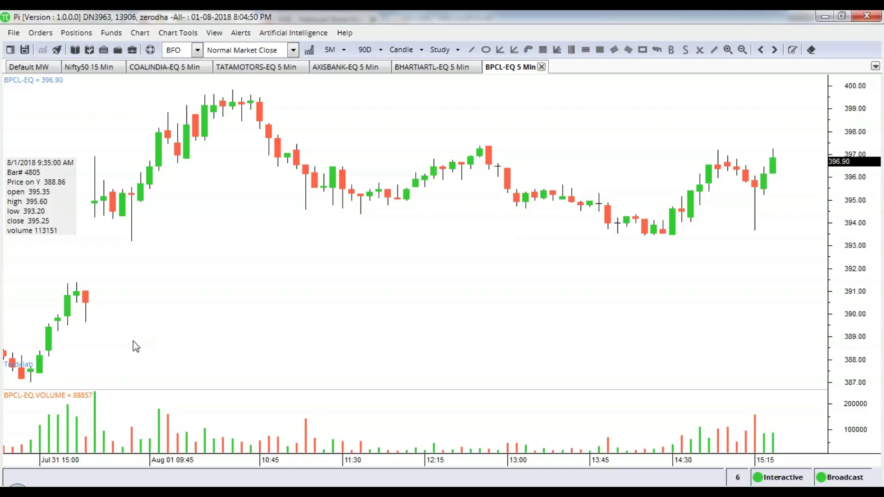
{"action": "right_click", "coordinate": [563, 152]}
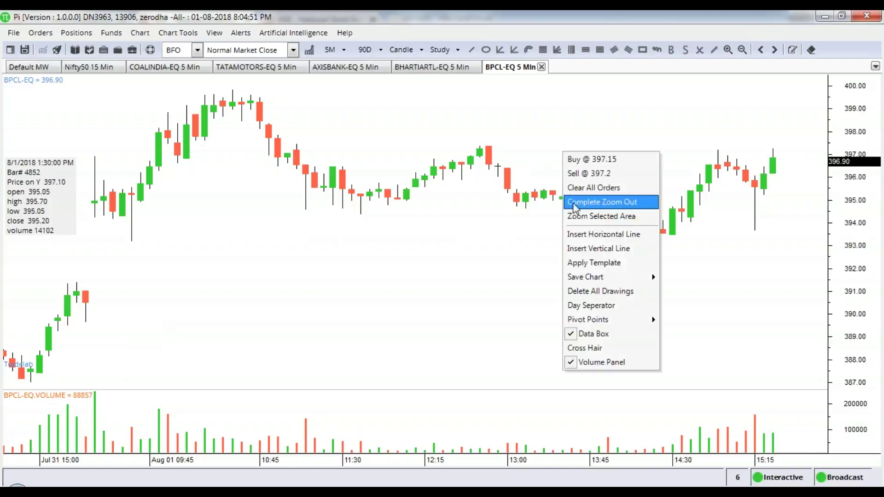
{"action": "left_click", "coordinate": [598, 239]}
{"action": "double_click", "coordinate": [606, 150]}
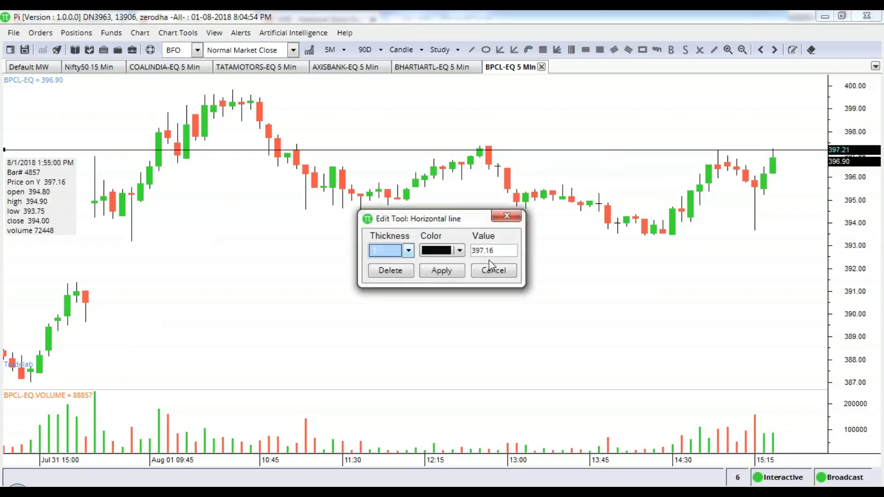
{"action": "left_click_drag", "start_coordinate": [478, 251], "coordinate": [522, 255]}
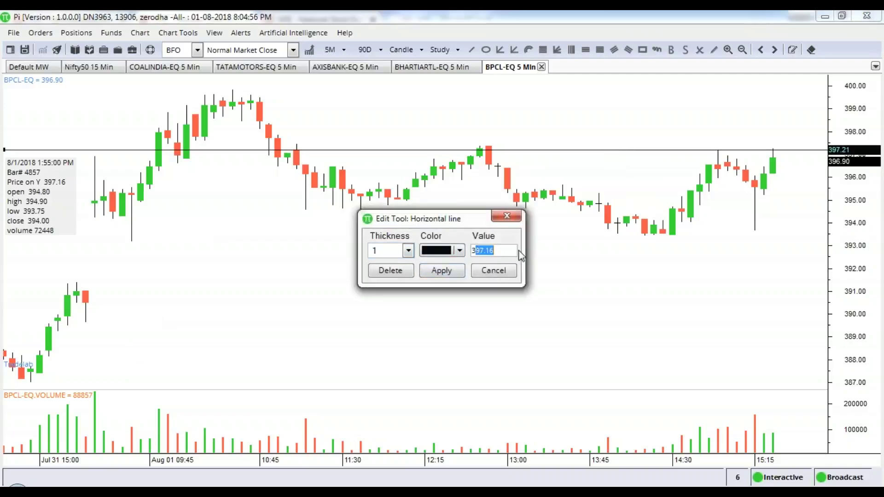
{"action": "type", "text": "95"}
{"action": "left_click", "coordinate": [408, 251]}
{"action": "left_click", "coordinate": [399, 318]}
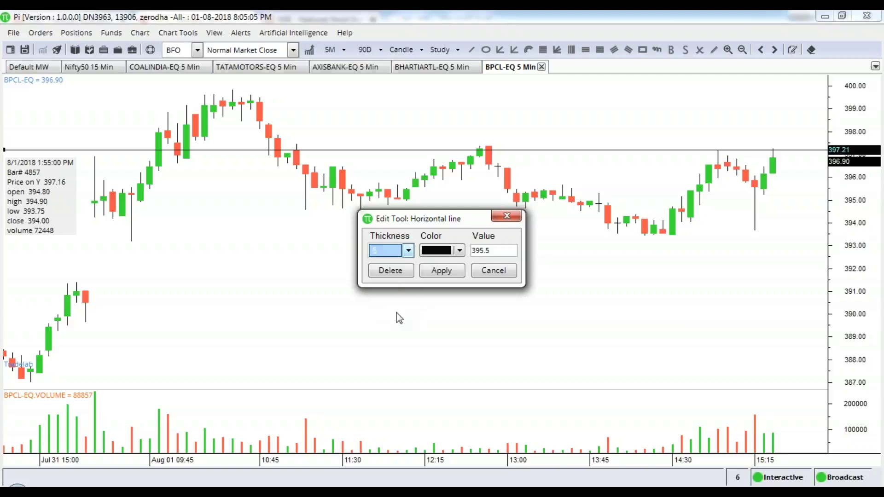
{"action": "left_click", "coordinate": [442, 270]}
{"action": "scroll", "coordinate": [567, 267], "scroll_direction": "up", "scroll_amount": 2}
{"action": "scroll", "coordinate": [569, 274], "scroll_direction": "up", "scroll_amount": 1}
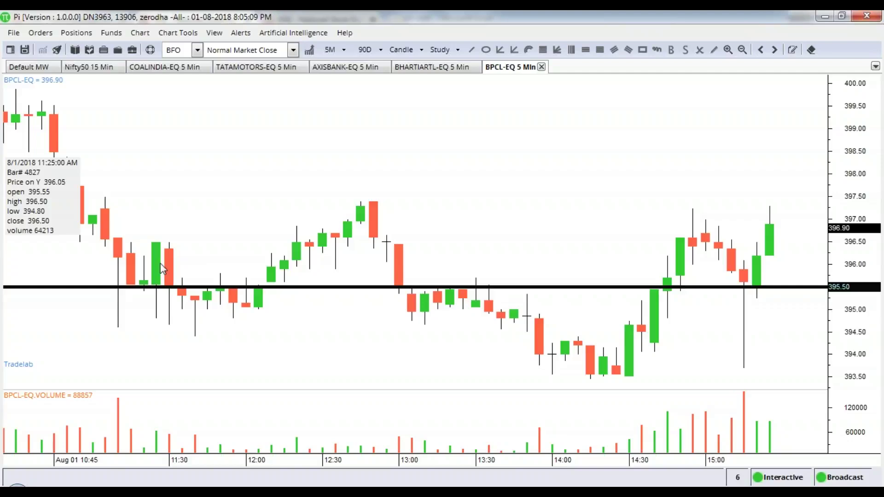
{"action": "scroll", "coordinate": [203, 236], "scroll_direction": "down", "scroll_amount": 2}
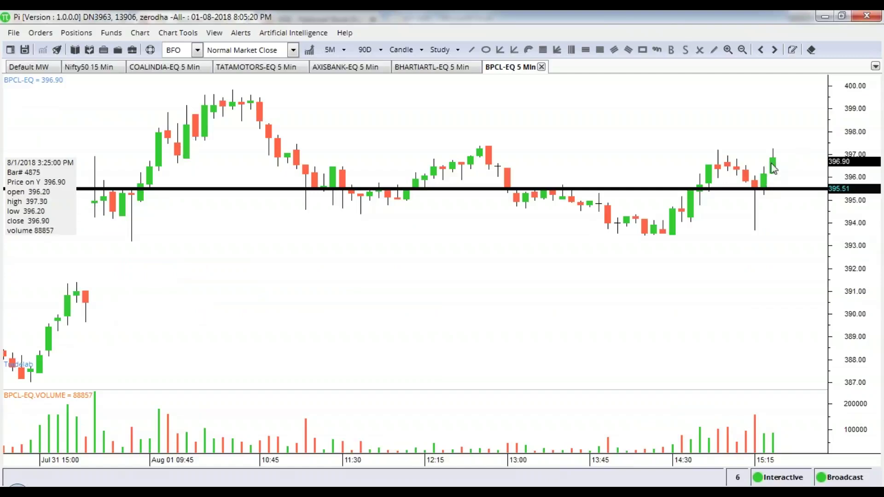
- Add a second horizontal line below the July 31 candles with value 385 and thickness 5
{"action": "scroll", "coordinate": [778, 150], "scroll_direction": "up", "scroll_amount": 5}
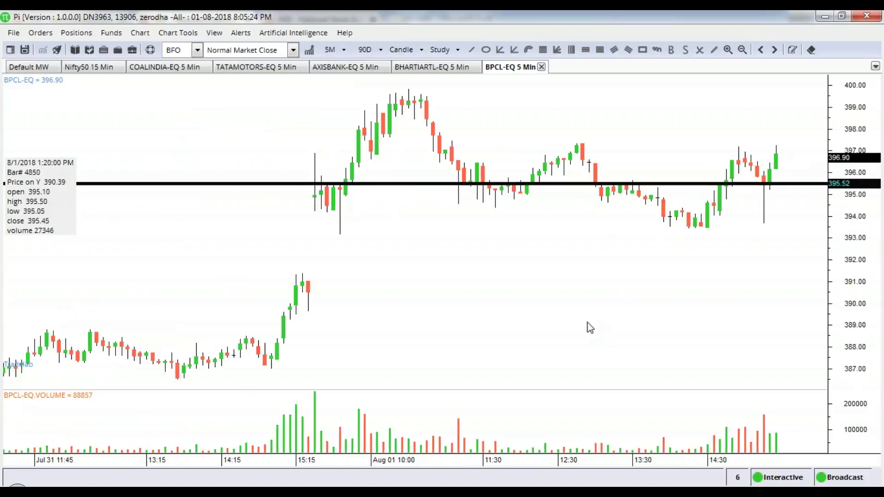
{"action": "right_click", "coordinate": [424, 341]}
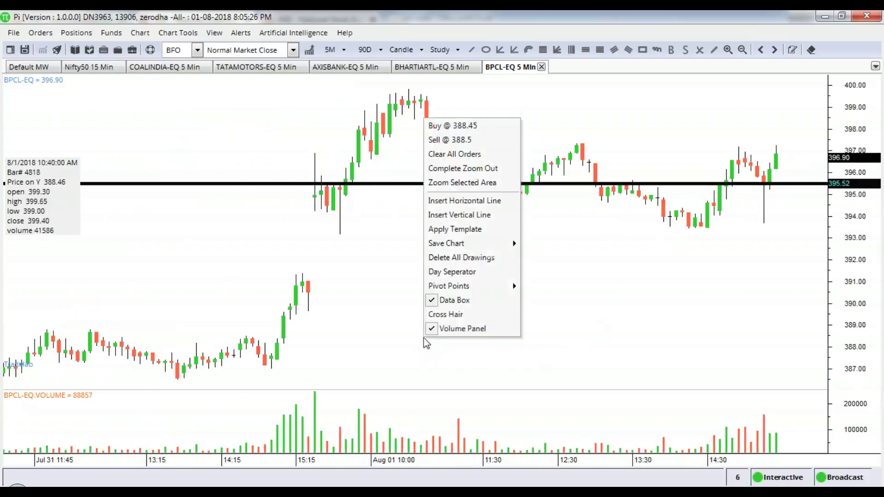
{"action": "left_click", "coordinate": [482, 201]}
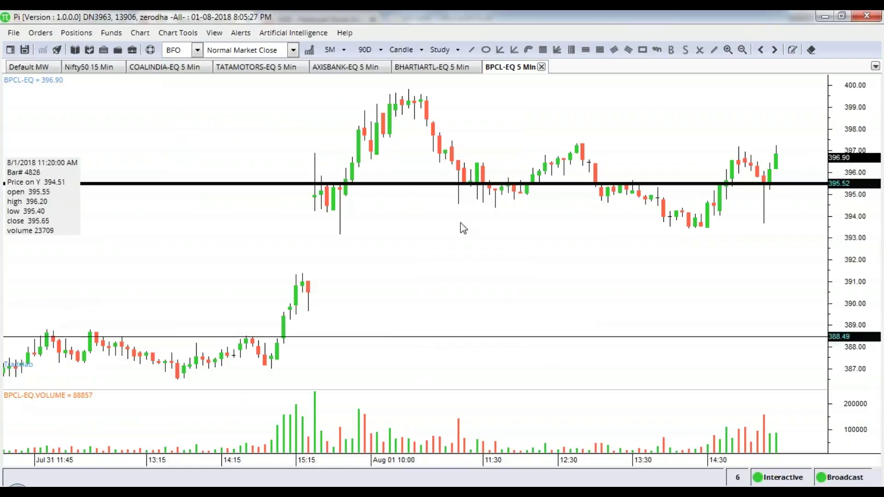
{"action": "double_click", "coordinate": [391, 337]}
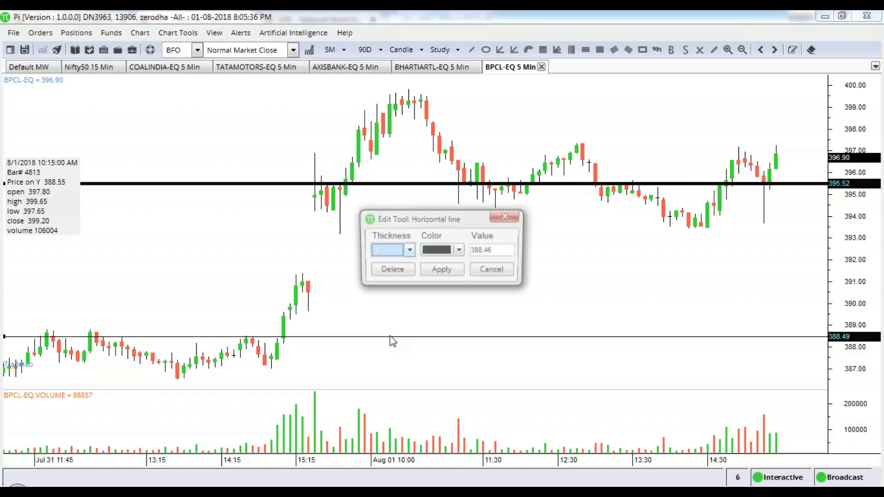
{"action": "left_click_drag", "start_coordinate": [475, 251], "coordinate": [519, 249]}
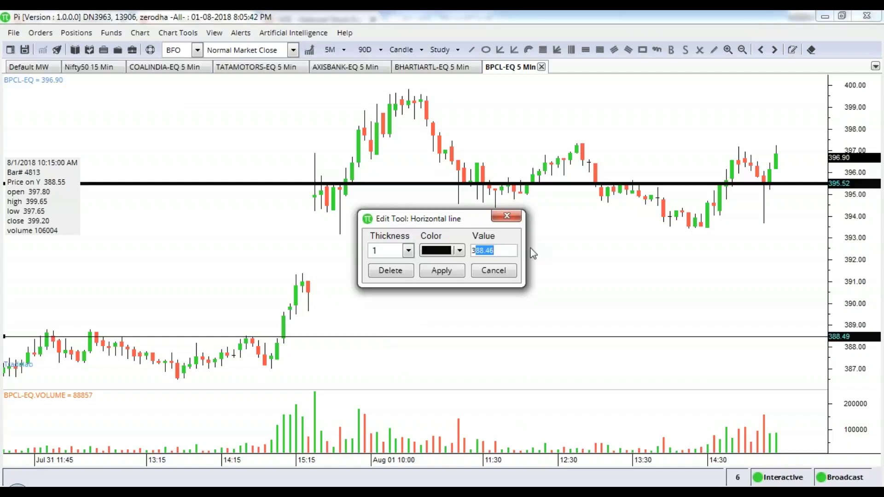
{"action": "type", "text": "85"}
{"action": "left_click", "coordinate": [408, 250]}
{"action": "left_click", "coordinate": [393, 317]}
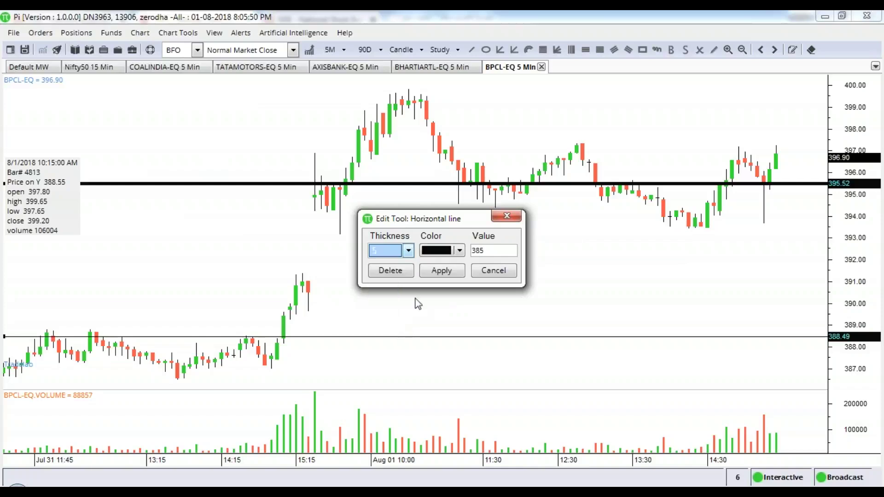
{"action": "left_click", "coordinate": [442, 271]}
{"action": "scroll", "coordinate": [399, 316], "scroll_direction": "down", "scroll_amount": 6}
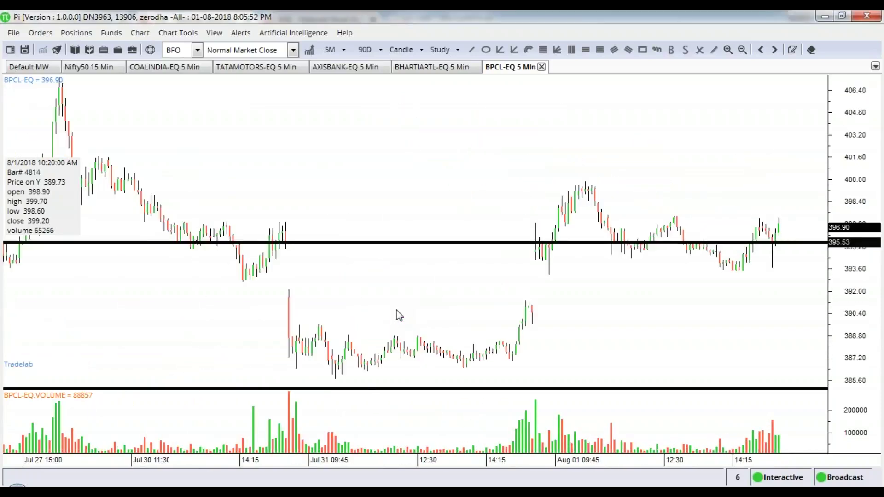
{"action": "scroll", "coordinate": [396, 312], "scroll_direction": "up", "scroll_amount": 1}
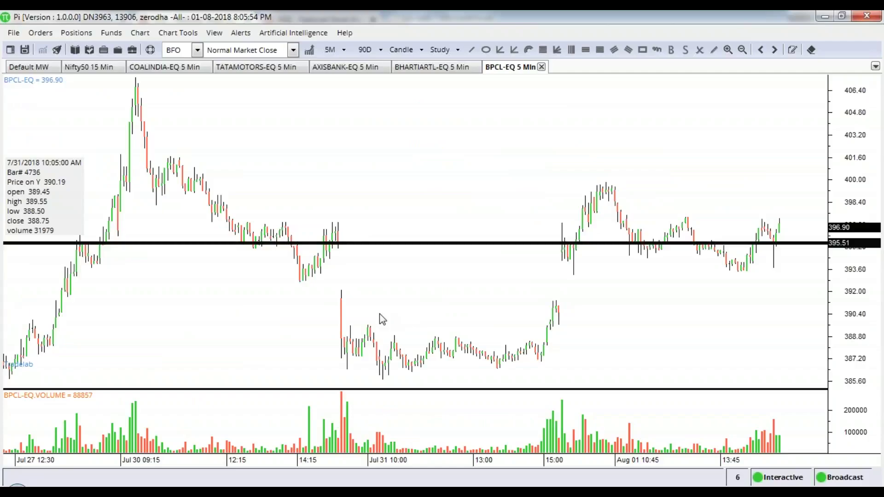
- Switch to the NSE security-wise archives in the browser and retrieve BPCL price, volume and delivery data with the end date 04-08-2018
{"action": "key", "text": "alt+Tab"}
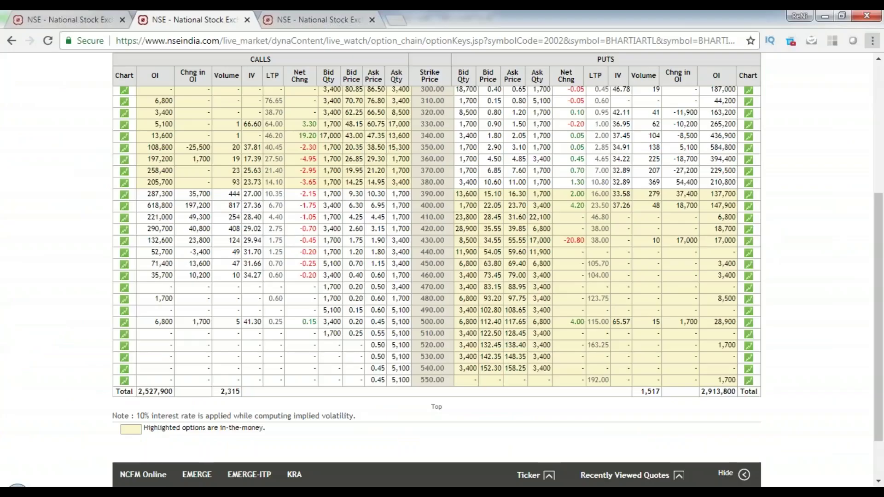
{"action": "left_click", "coordinate": [299, 23]}
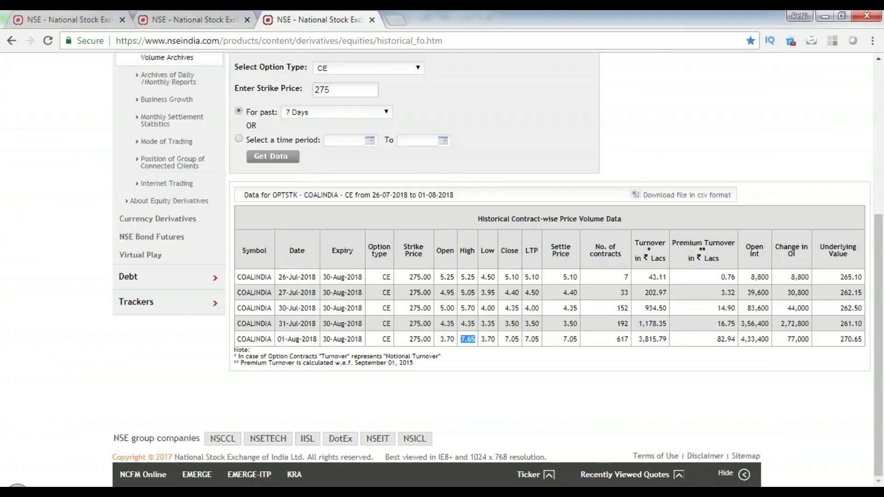
{"action": "left_click", "coordinate": [69, 21]}
{"action": "double_click", "coordinate": [433, 240]}
{"action": "type", "text": "BPCL"}
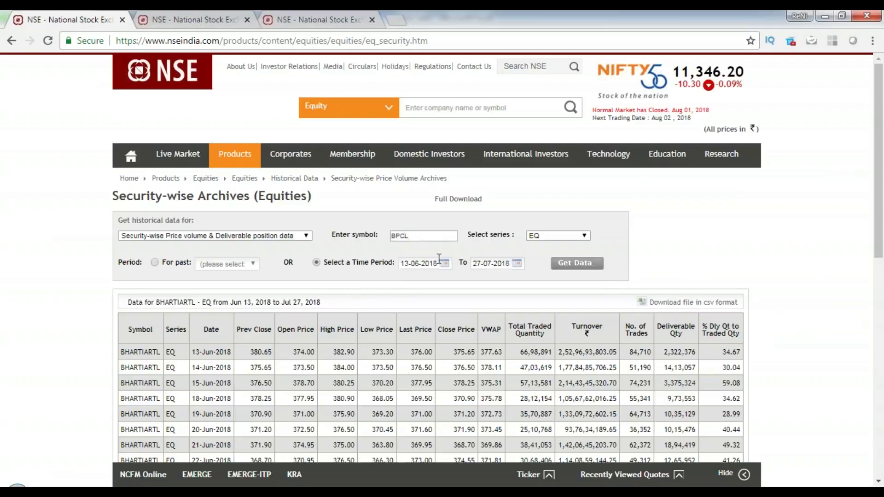
{"action": "left_click", "coordinate": [487, 263]}
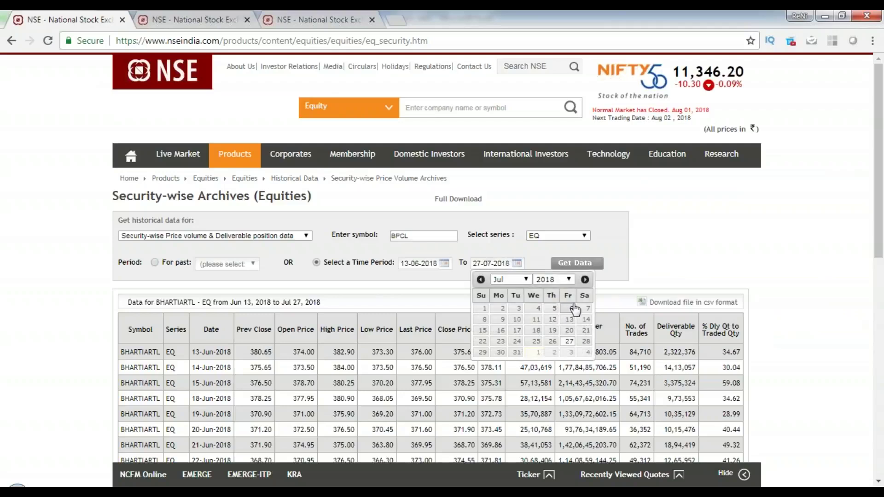
{"action": "left_click", "coordinate": [587, 352]}
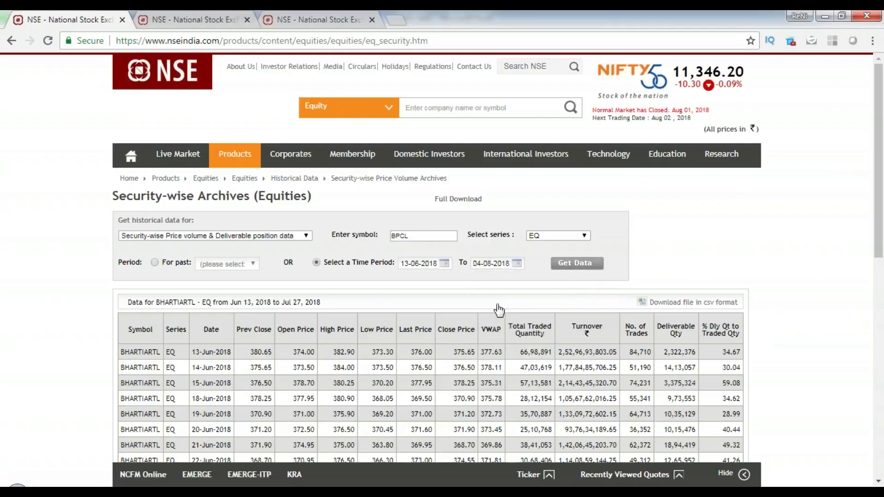
{"action": "left_click", "coordinate": [577, 263]}
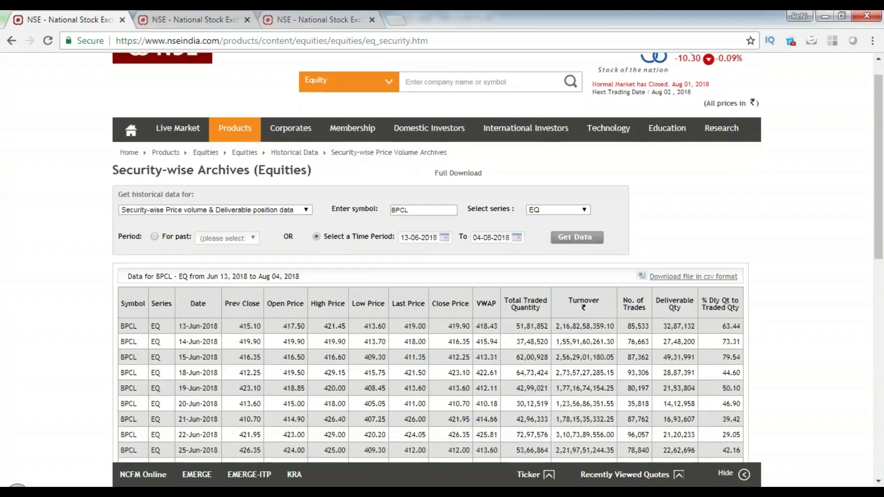
{"action": "scroll", "coordinate": [735, 302], "scroll_direction": "down", "scroll_amount": 10}
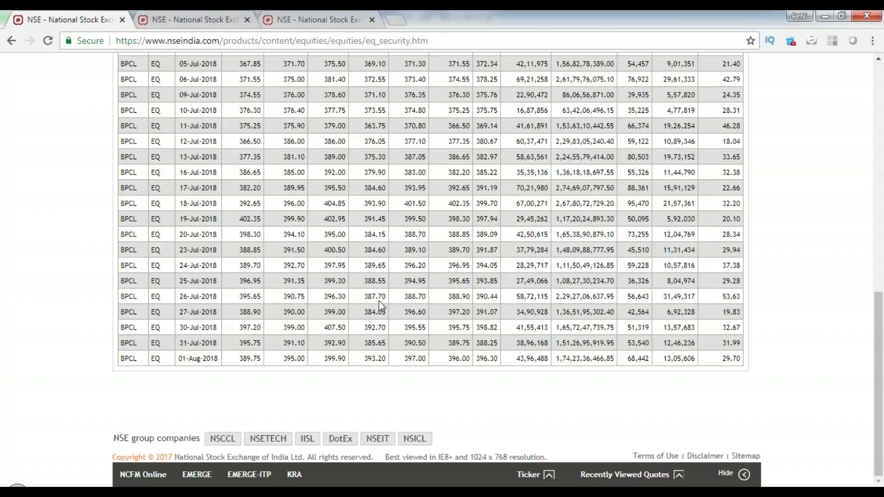
- Back in the Pi chart, move the lower horizontal line to about 387.7
{"action": "key", "text": "alt+Tab"}
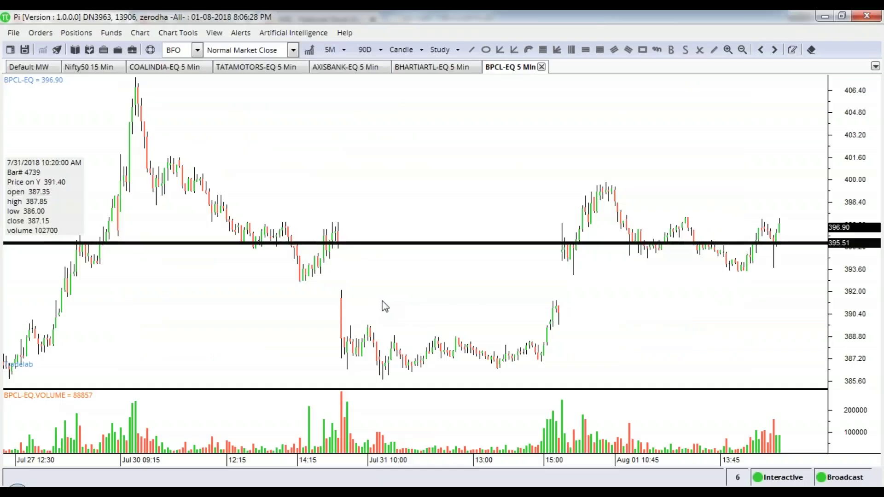
{"action": "double_click", "coordinate": [759, 391]}
{"action": "left_click_drag", "start_coordinate": [479, 250], "coordinate": [529, 250]}
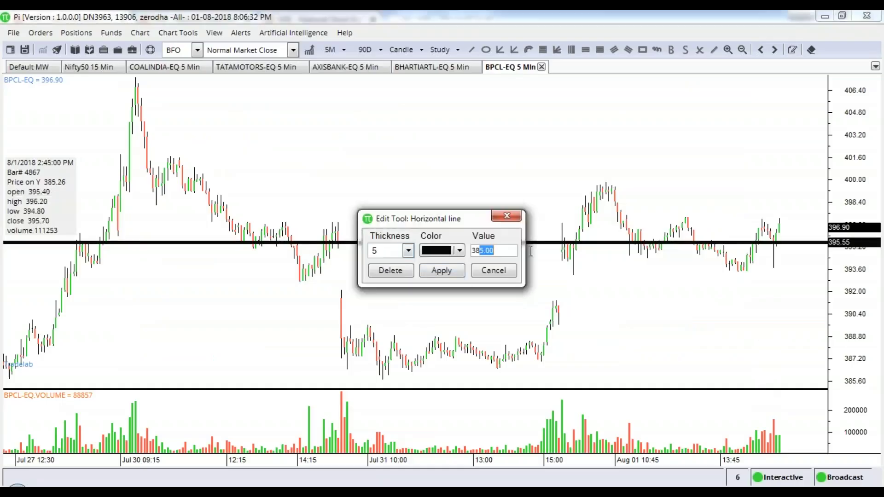
{"action": "type", "text": "7"}
{"action": "key", "text": "Return"}
{"action": "left_click_drag", "start_coordinate": [584, 326], "coordinate": [316, 308]}
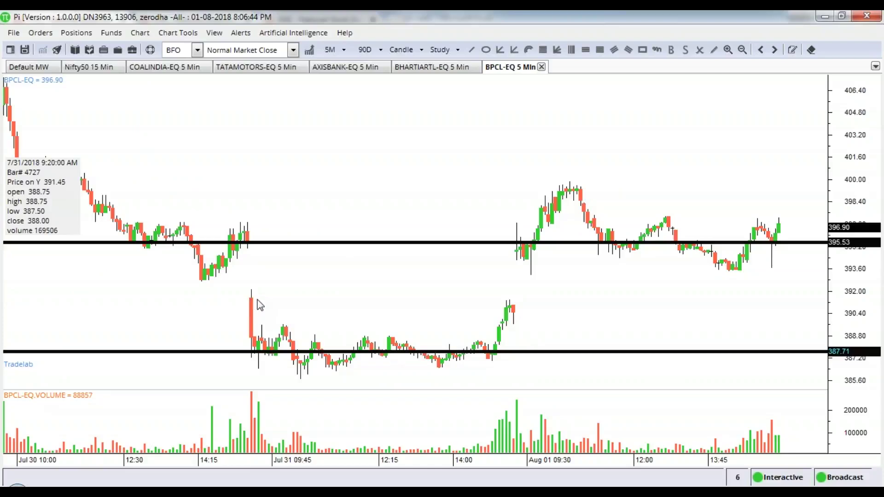
{"action": "scroll", "coordinate": [235, 213], "scroll_direction": "down", "scroll_amount": 1}
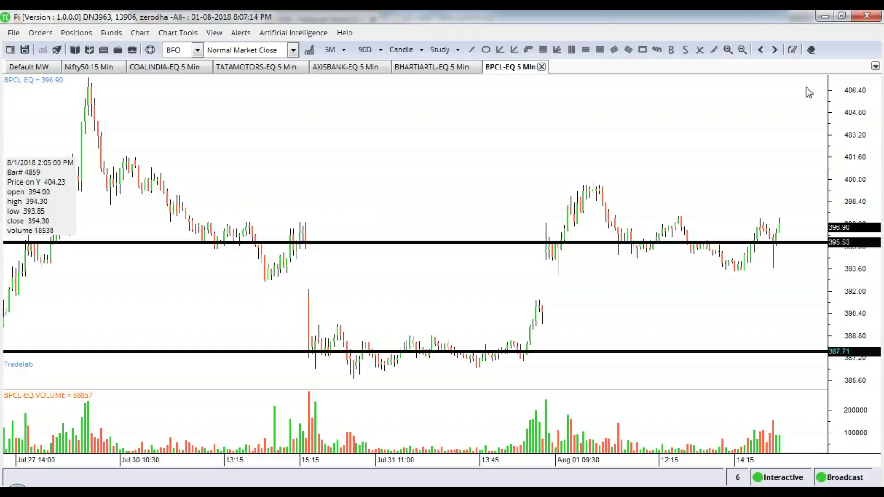
- Compare BPCL's late-July and August 1 price and delivery data on NSE with the two levels marked on the Pi chart
{"action": "key", "text": "alt+Tab"}
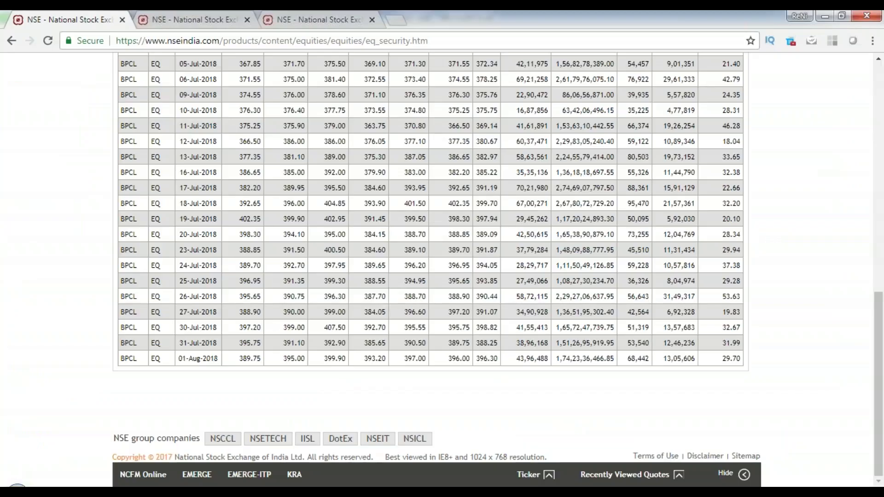
{"action": "key", "text": "alt+Tab"}
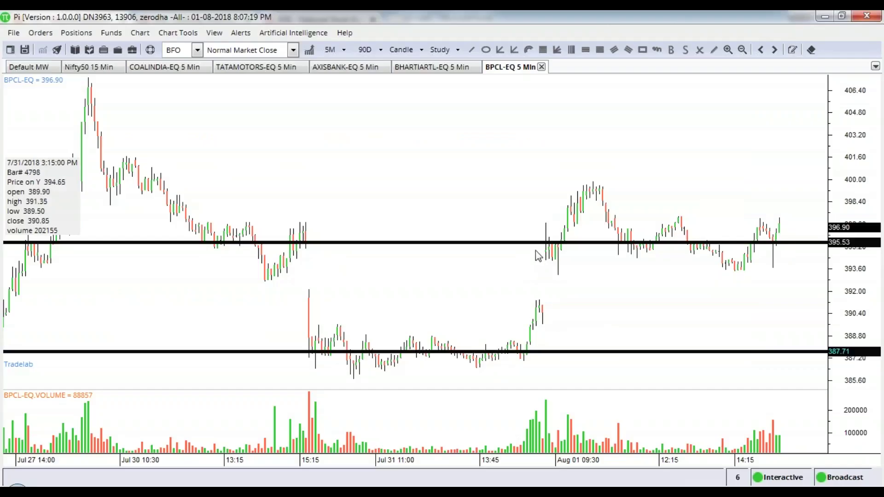
{"action": "key", "text": "alt+Tab"}
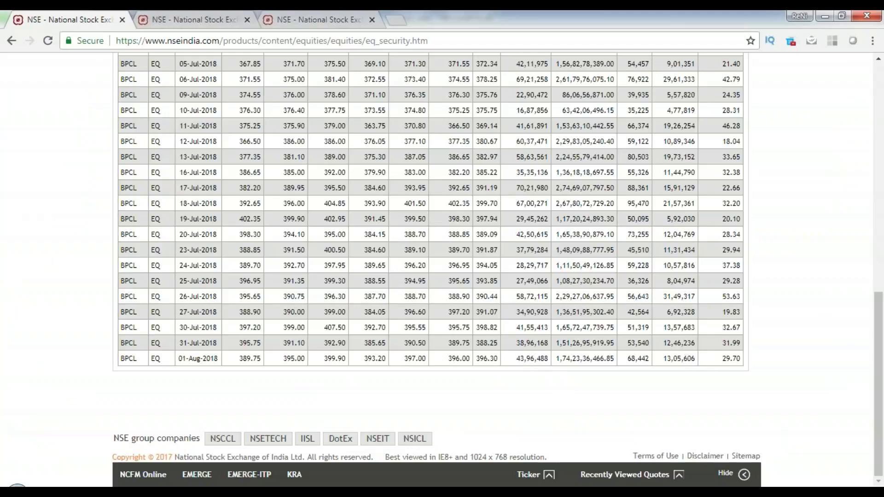
{"action": "key", "text": "alt+Tab"}
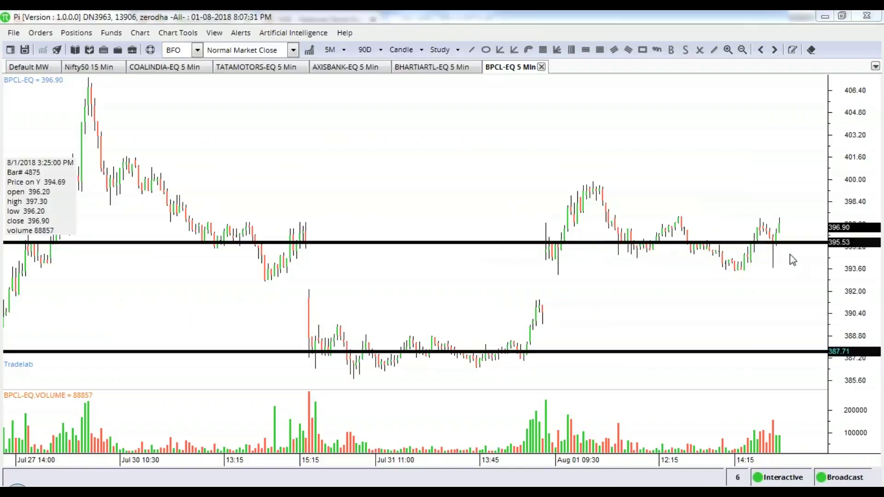
{"action": "key", "text": "alt+Tab"}
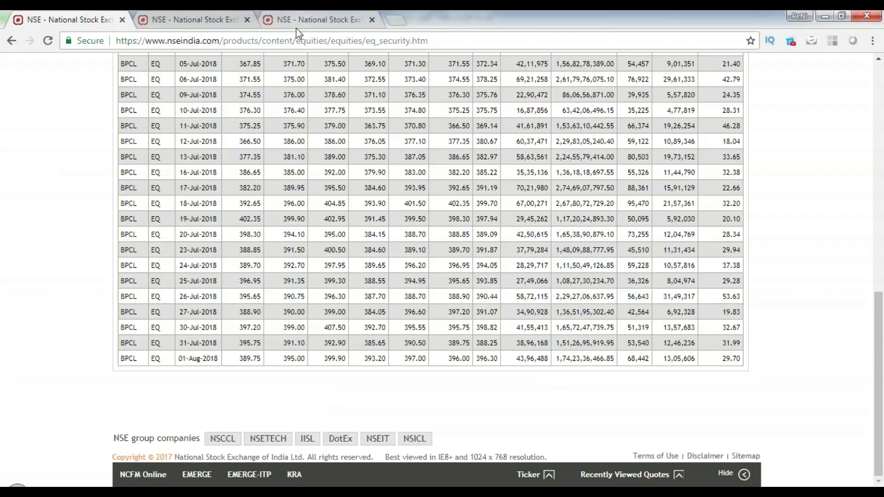
{"action": "key", "text": "alt+Tab"}
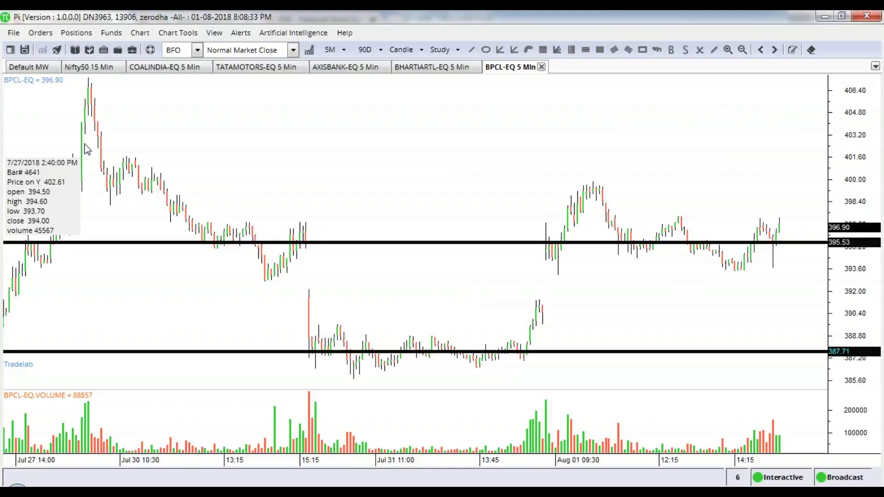
{"action": "scroll", "coordinate": [430, 138], "scroll_direction": "down", "scroll_amount": 2}
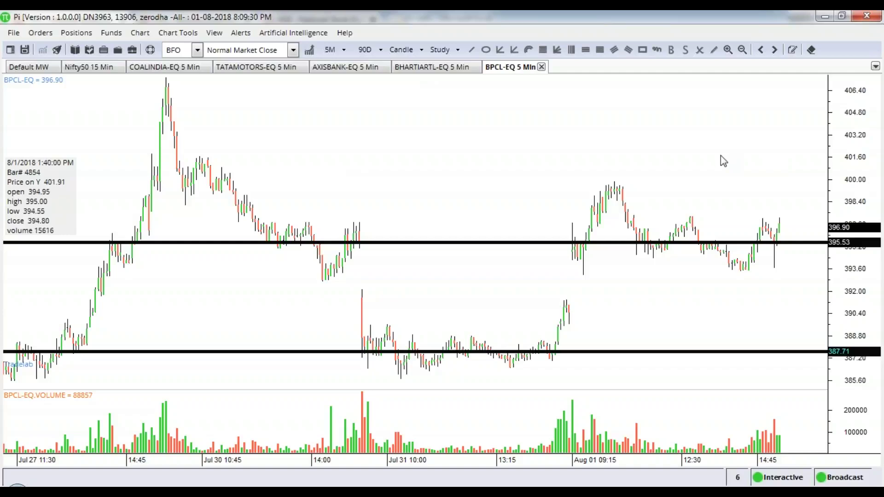
- Take a closer look at BPCL's July 30 to August 1 candles around the two marked levels
{"action": "scroll", "coordinate": [719, 165], "scroll_direction": "up", "scroll_amount": 1}
{"action": "scroll", "coordinate": [717, 161], "scroll_direction": "up", "scroll_amount": 1}
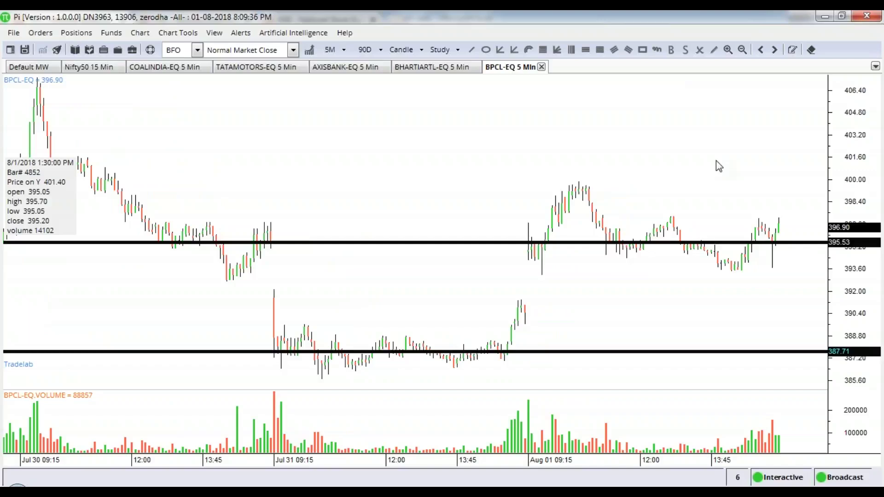
{"action": "scroll", "coordinate": [717, 161], "scroll_direction": "up", "scroll_amount": 1}
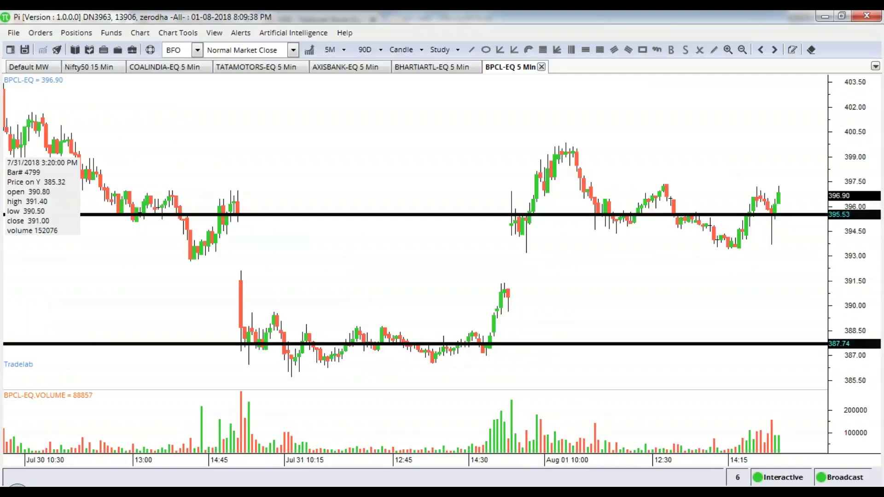
- Switch to the browser and bring up the NSE security-wise archives search form
{"action": "mouse_move", "coordinate": [84, 492]}
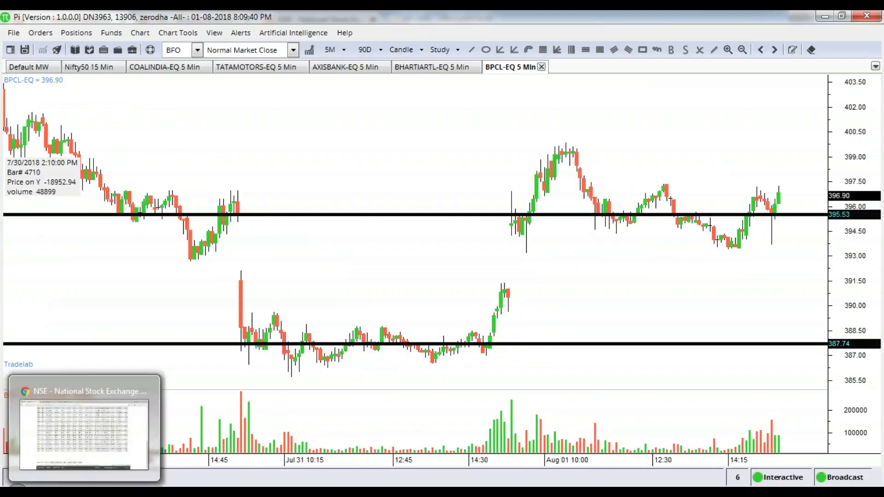
{"action": "left_click", "coordinate": [87, 440]}
{"action": "scroll", "coordinate": [282, 290], "scroll_direction": "up", "scroll_amount": 5}
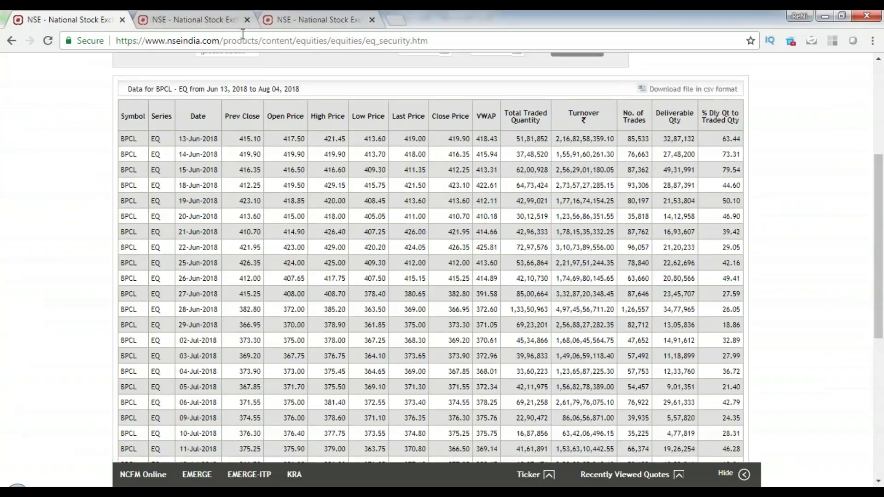
{"action": "key", "text": "ctrl+Tab"}
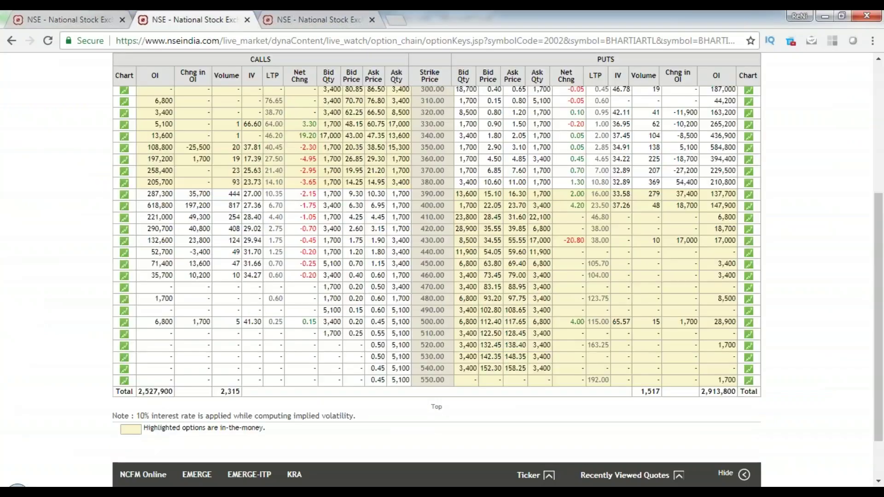
{"action": "left_click", "coordinate": [78, 18]}
{"action": "scroll", "coordinate": [258, 175], "scroll_direction": "up", "scroll_amount": 4}
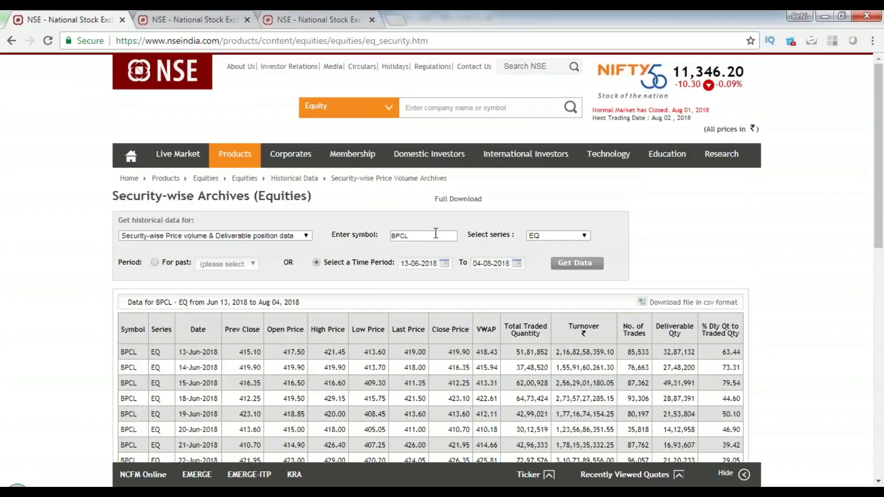
- Try to retrieve price, volume and delivery data using the symbols EICHERMOTOR and EICHER
{"action": "left_click_drag", "start_coordinate": [417, 236], "coordinate": [390, 239]}
{"action": "scroll", "coordinate": [421, 335], "scroll_direction": "down", "scroll_amount": 2}
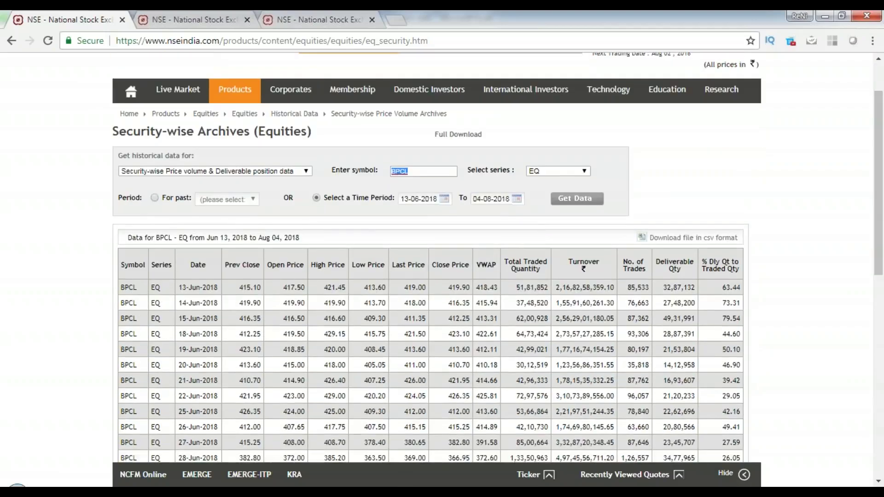
{"action": "type", "text": "EICHERMOTOR"}
{"action": "left_click", "coordinate": [566, 198]}
{"action": "left_click", "coordinate": [565, 112]}
{"action": "key", "text": "BackSpace"}
{"action": "key", "text": "BackSpace"}
{"action": "key", "text": "BackSpace"}
{"action": "key", "text": "BackSpace"}
{"action": "key", "text": "BackSpace"}
{"action": "left_click", "coordinate": [574, 200]}
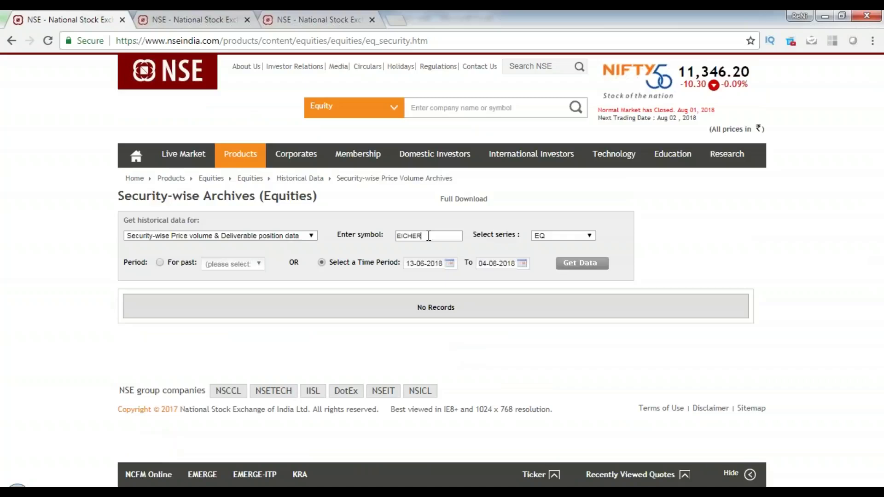
- Retrieve Eicher Motors price, volume and delivery data using the symbol EICHERM in the archives form
{"action": "key", "text": "BackSpace"}
{"action": "key", "text": "BackSpace"}
{"action": "key", "text": "BackSpace"}
{"action": "type", "text": "ICHERM"}
{"action": "left_click", "coordinate": [567, 263]}
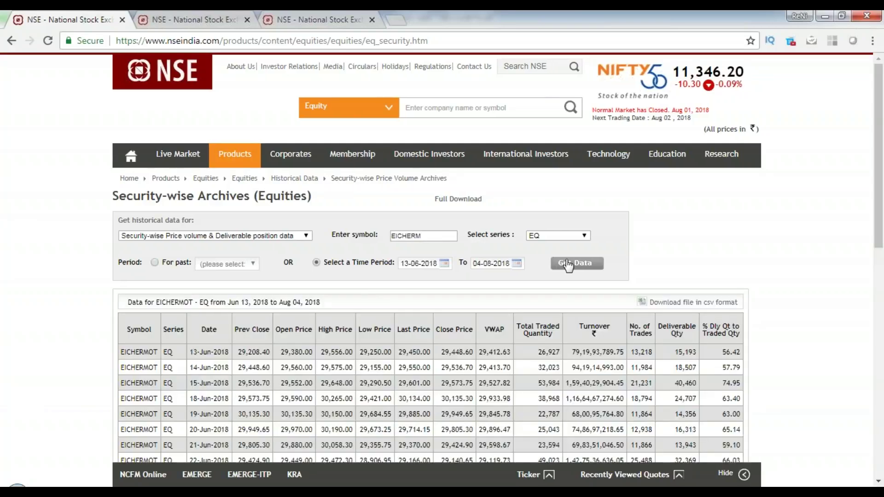
{"action": "scroll", "coordinate": [549, 372], "scroll_direction": "down", "scroll_amount": 4}
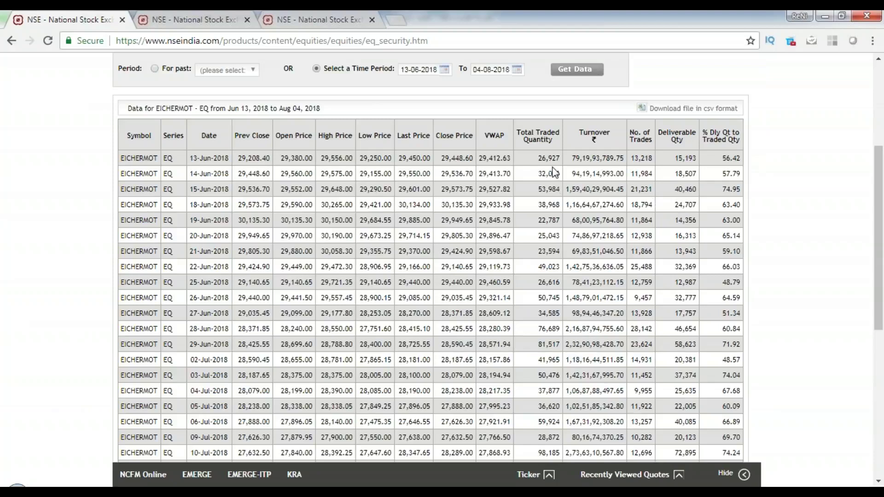
- Set the start date to 01-06-2018, retrieve the Eicher Motors data again and review the June traded quantities
{"action": "scroll", "coordinate": [548, 203], "scroll_direction": "up", "scroll_amount": 3}
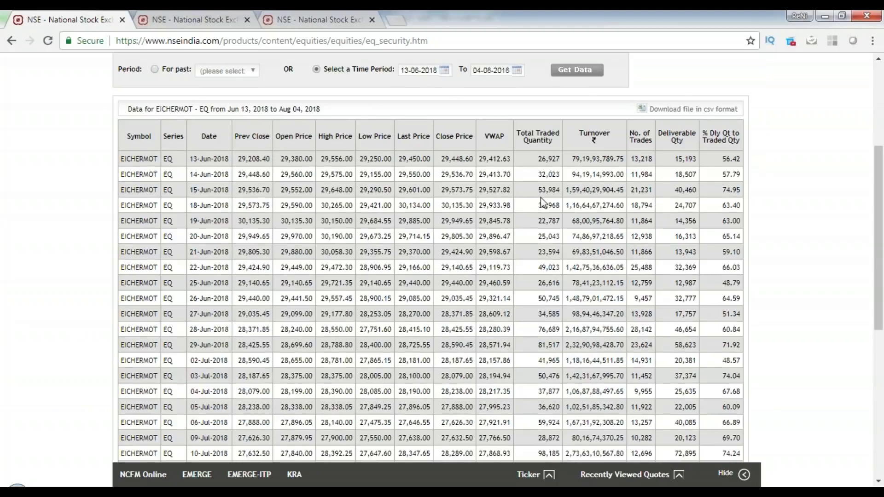
{"action": "left_click", "coordinate": [420, 199]}
{"action": "left_click", "coordinate": [408, 215]}
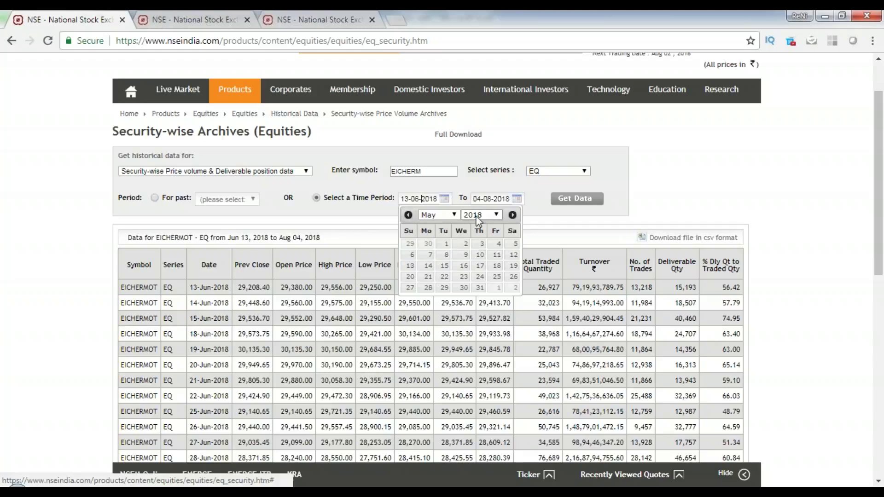
{"action": "left_click", "coordinate": [513, 215]}
{"action": "left_click", "coordinate": [498, 243]}
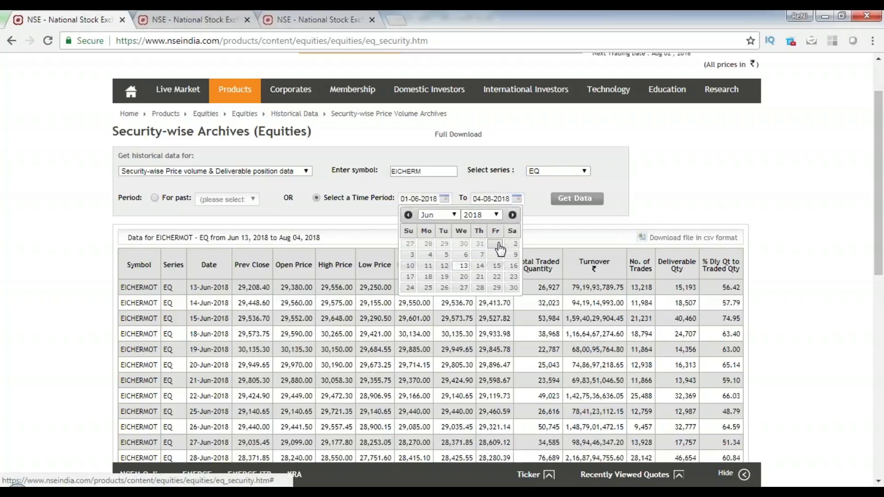
{"action": "left_click", "coordinate": [586, 201]}
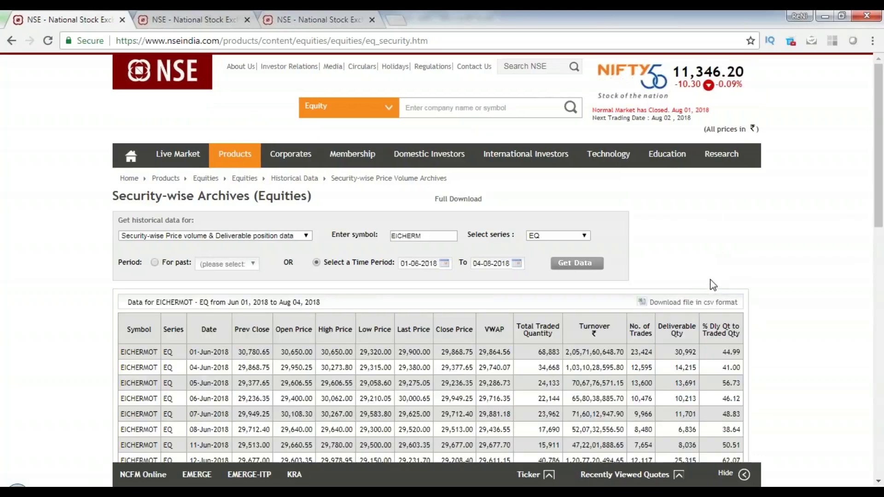
{"action": "scroll", "coordinate": [711, 285], "scroll_direction": "down", "scroll_amount": 1}
{"action": "scroll", "coordinate": [711, 280], "scroll_direction": "down", "scroll_amount": 8}
{"action": "scroll", "coordinate": [542, 175], "scroll_direction": "up", "scroll_amount": 4}
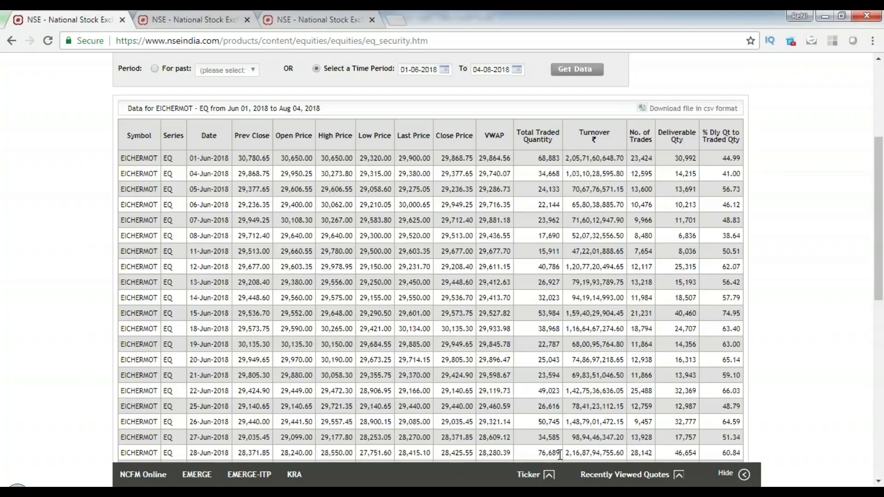
{"action": "scroll", "coordinate": [560, 455], "scroll_direction": "down", "scroll_amount": 1}
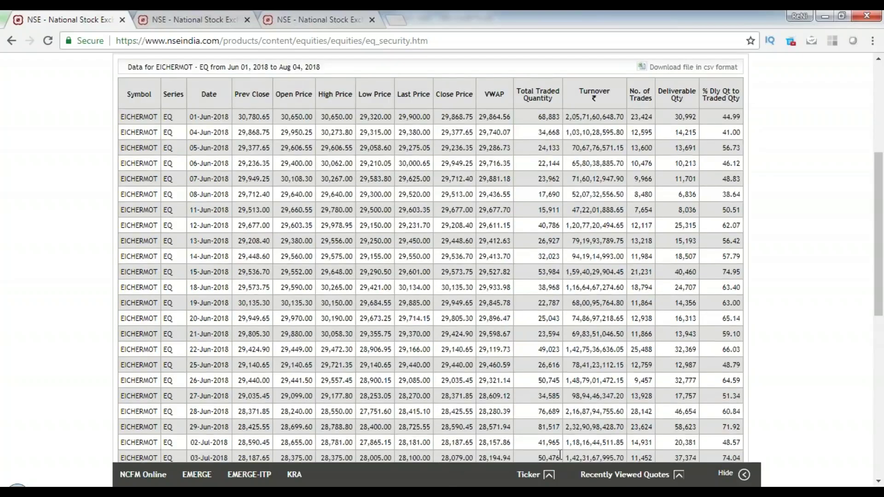
{"action": "scroll", "coordinate": [560, 455], "scroll_direction": "down", "scroll_amount": 1}
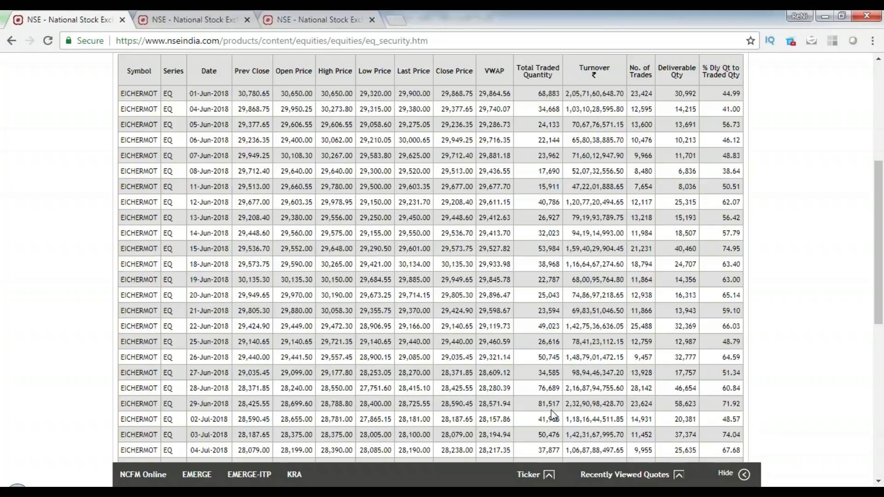
- Set the start date to 29-06-2018 and retrieve the Eicher Motors data again
{"action": "scroll", "coordinate": [553, 414], "scroll_direction": "up", "scroll_amount": 3}
{"action": "left_click", "coordinate": [408, 134]}
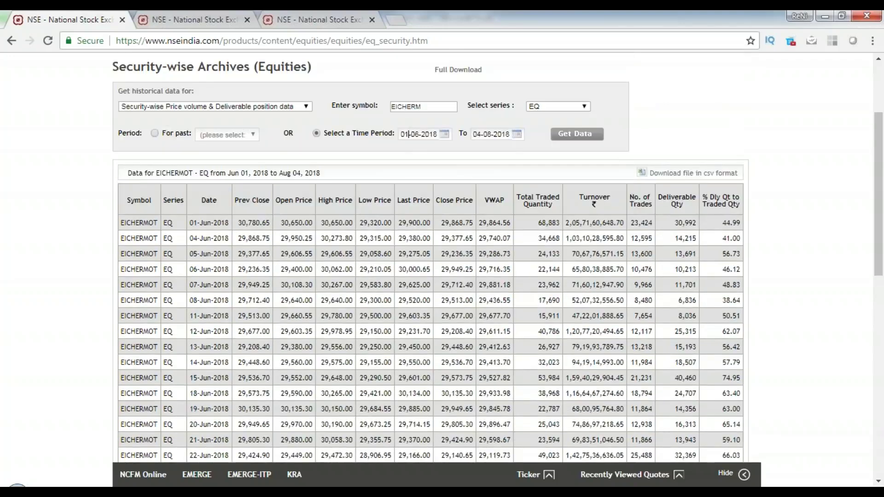
{"action": "left_click", "coordinate": [498, 229]}
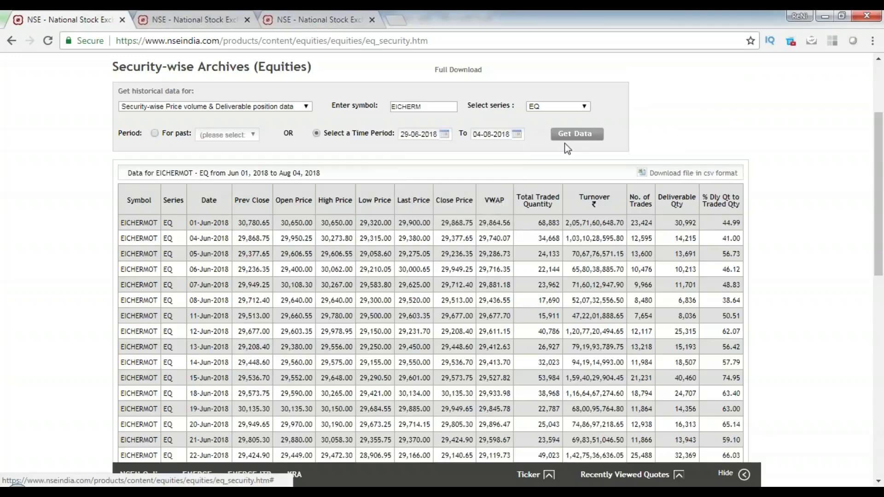
{"action": "left_click", "coordinate": [568, 134]}
- Examine Eicher Motors' July and August 1 price, volume and delivery rows, highlighting the traded quantity for 26-Jul-2018
{"action": "scroll", "coordinate": [377, 371], "scroll_direction": "down", "scroll_amount": 3}
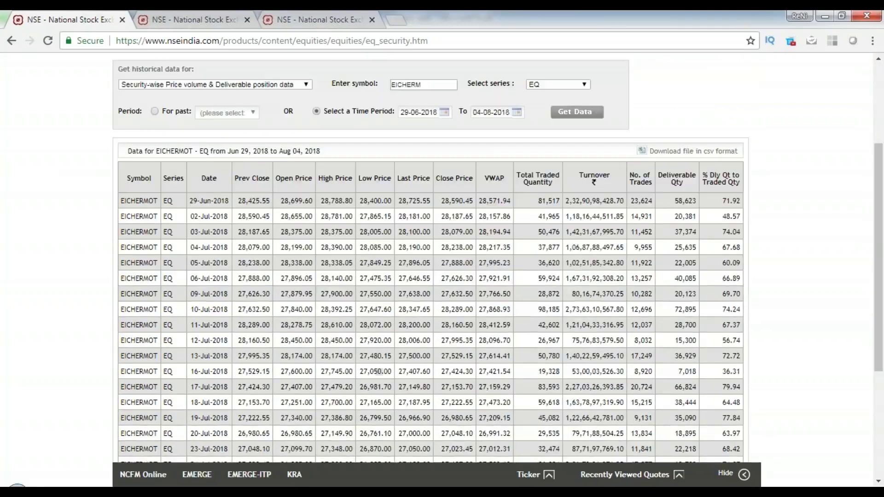
{"action": "scroll", "coordinate": [378, 372], "scroll_direction": "down", "scroll_amount": 1}
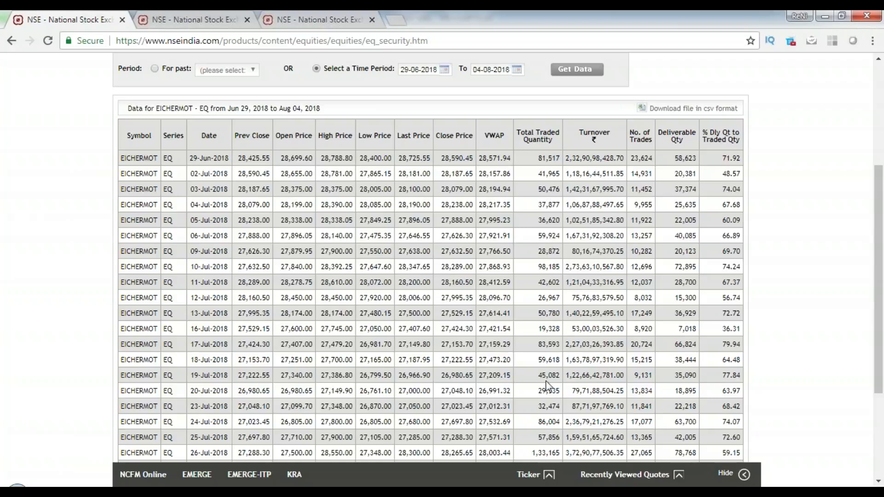
{"action": "scroll", "coordinate": [545, 450], "scroll_direction": "down", "scroll_amount": 1}
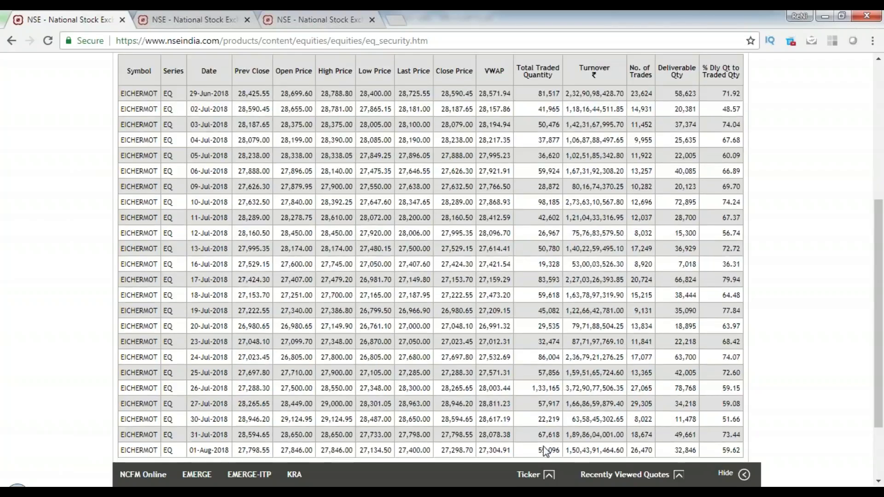
{"action": "scroll", "coordinate": [545, 450], "scroll_direction": "down", "scroll_amount": 1}
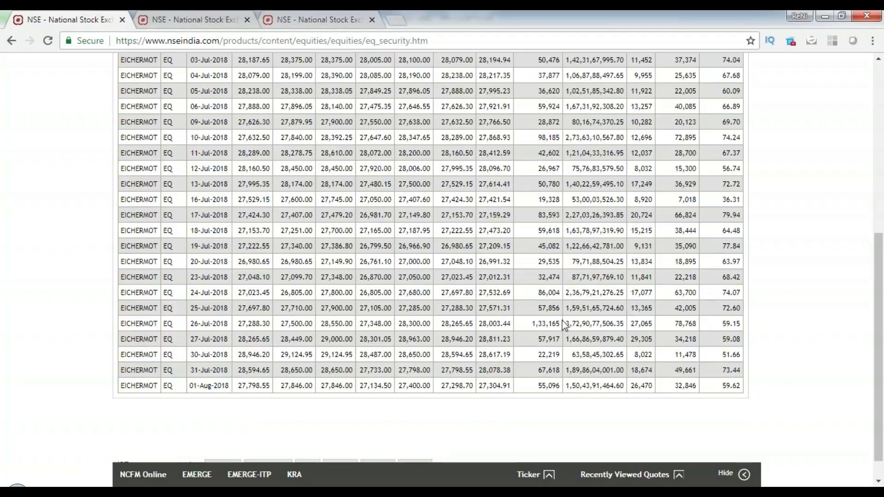
{"action": "left_click_drag", "start_coordinate": [562, 325], "coordinate": [530, 326]}
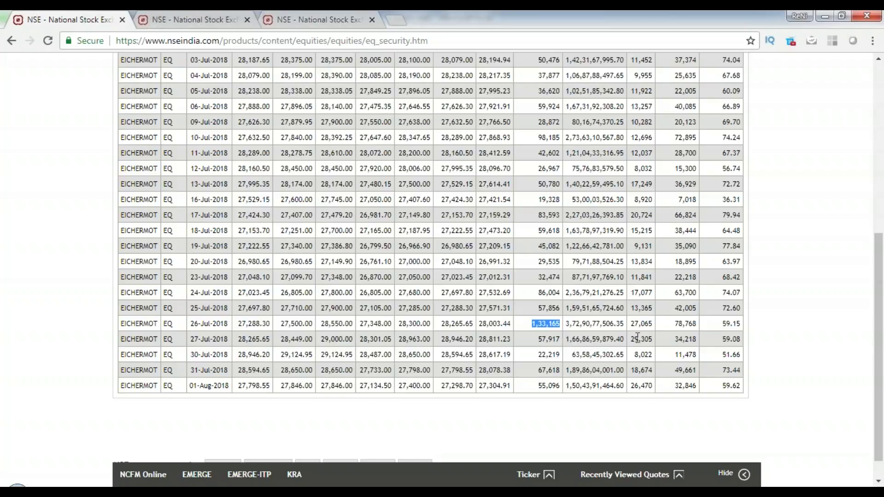
{"action": "scroll", "coordinate": [637, 338], "scroll_direction": "up", "scroll_amount": 7}
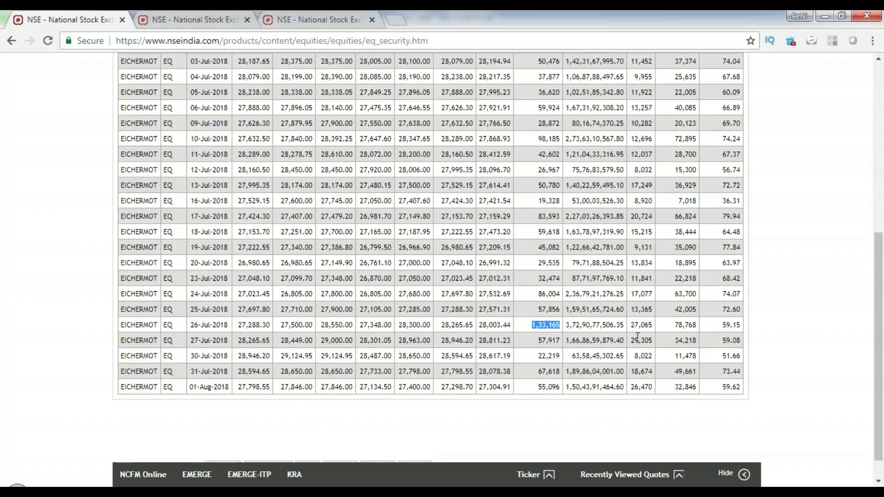
{"action": "scroll", "coordinate": [636, 338], "scroll_direction": "down", "scroll_amount": 7}
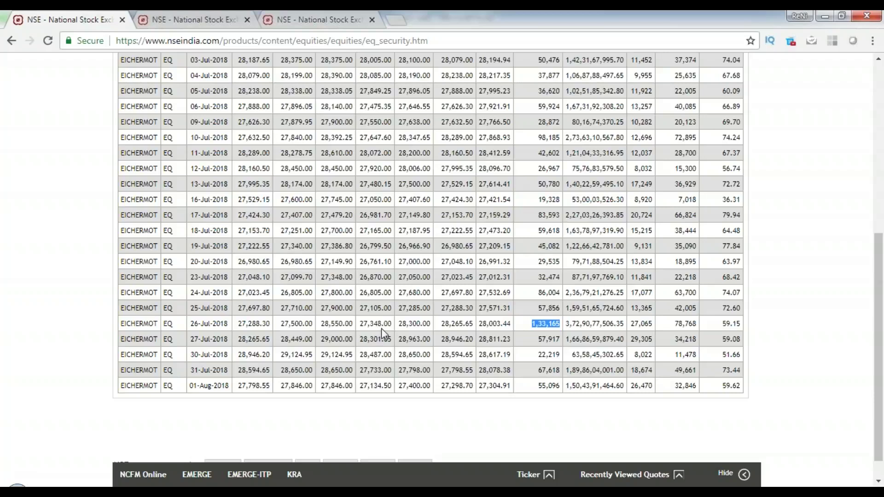
{"action": "scroll", "coordinate": [386, 328], "scroll_direction": "up", "scroll_amount": 3}
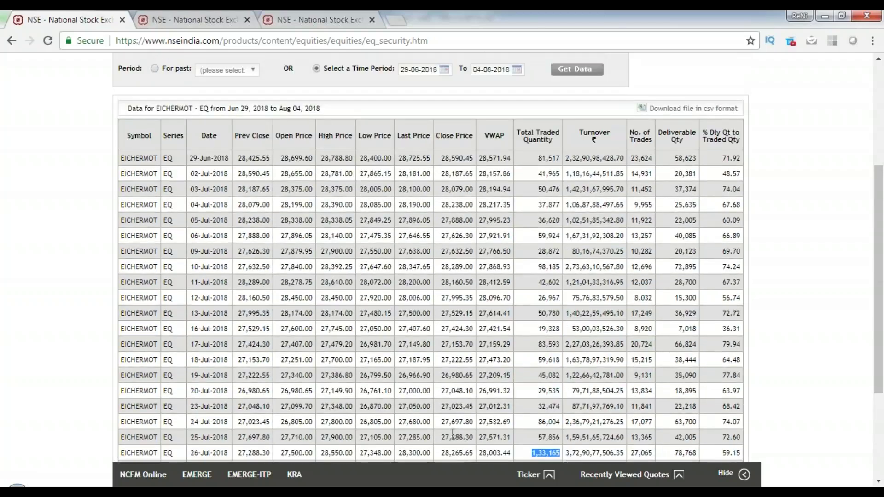
{"action": "scroll", "coordinate": [451, 430], "scroll_direction": "down", "scroll_amount": 3}
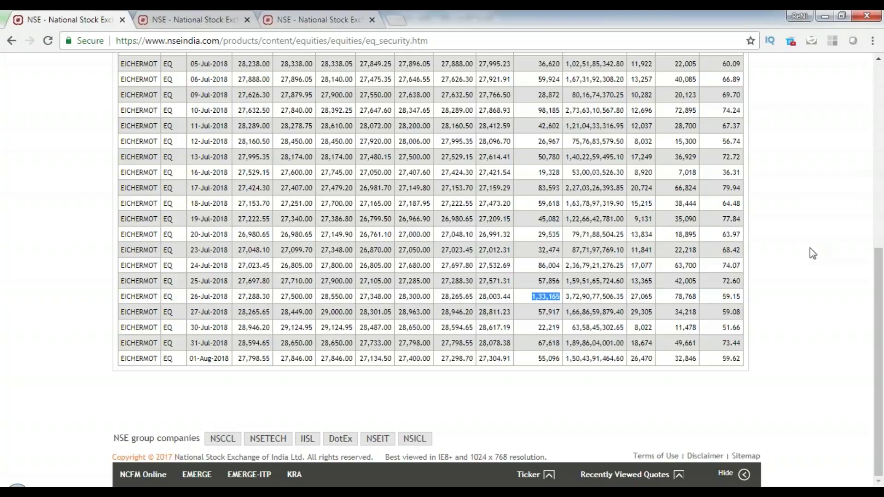
{"action": "left_click_drag", "start_coordinate": [880, 355], "coordinate": [848, 384]}
{"action": "scroll", "coordinate": [399, 256], "scroll_direction": "up", "scroll_amount": 6}
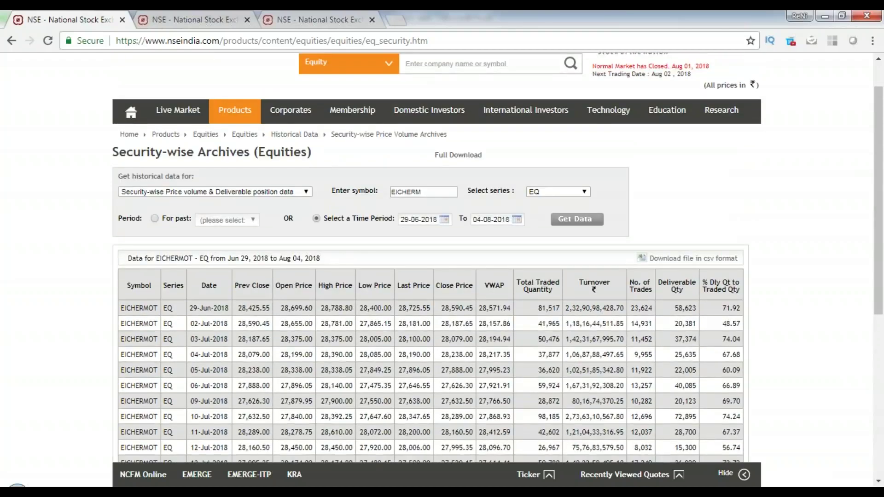
{"action": "scroll", "coordinate": [405, 244], "scroll_direction": "down", "scroll_amount": 4}
{"action": "scroll", "coordinate": [416, 249], "scroll_direction": "down", "scroll_amount": 3}
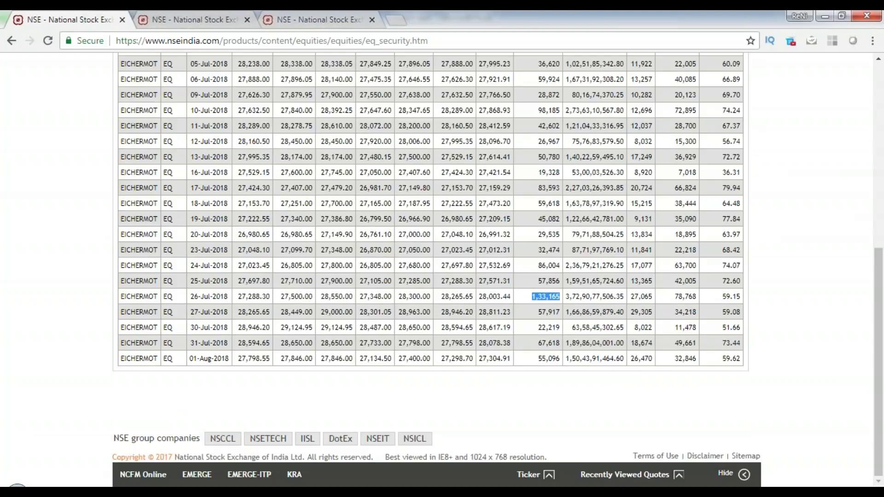
- Retrieve the price, volume and delivery data for the symbol INDUSIND and review its daily rows
{"action": "scroll", "coordinate": [585, 300], "scroll_direction": "up", "scroll_amount": 6}
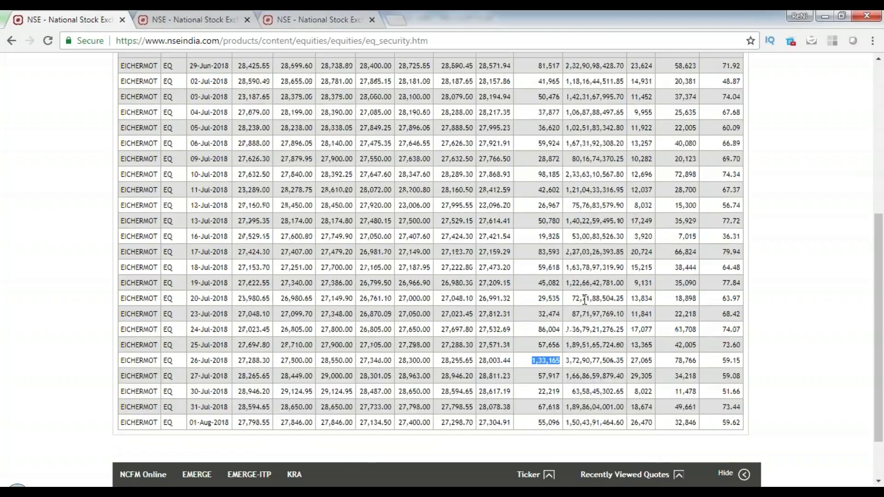
{"action": "double_click", "coordinate": [412, 144]}
{"action": "key", "text": "BackSpace"}
{"action": "type", "text": "IND"}
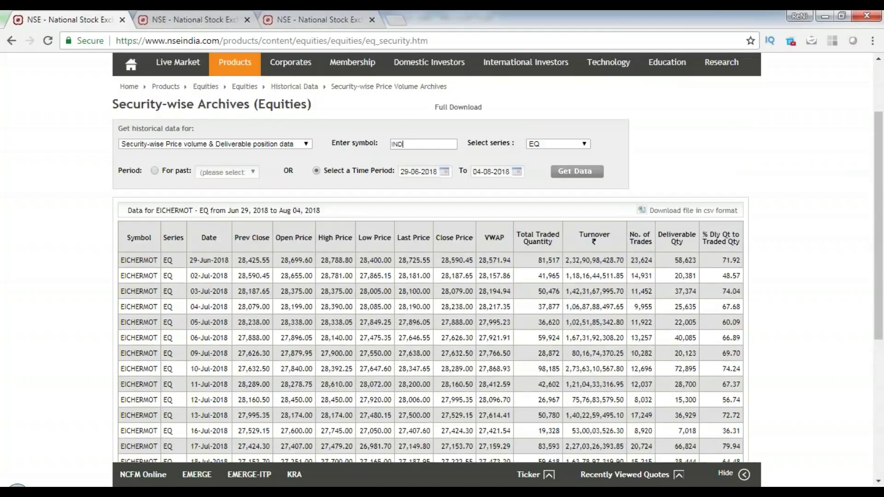
{"action": "type", "text": "USIND"}
{"action": "left_click", "coordinate": [577, 172]}
{"action": "scroll", "coordinate": [807, 221], "scroll_direction": "down", "scroll_amount": 4}
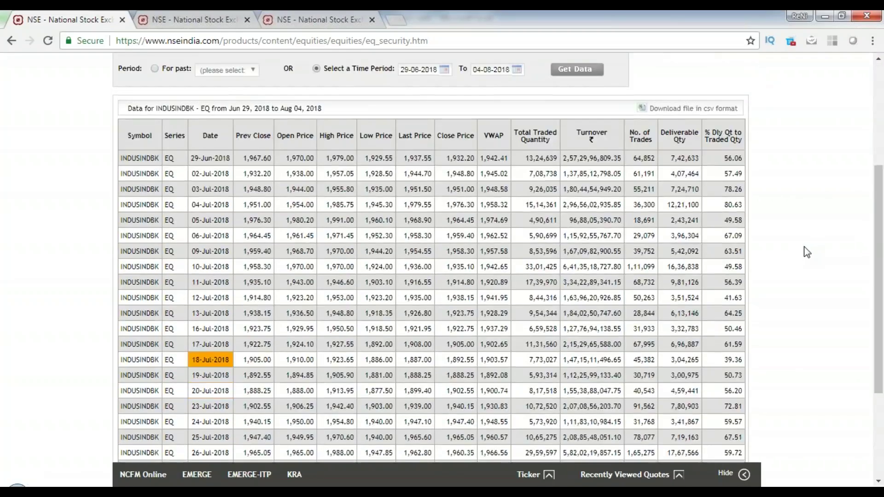
{"action": "scroll", "coordinate": [803, 242], "scroll_direction": "down", "scroll_amount": 1}
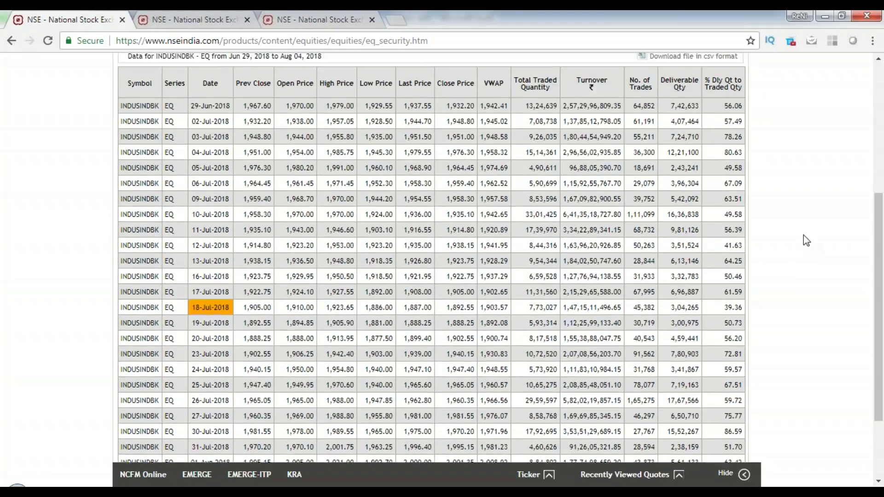
{"action": "scroll", "coordinate": [804, 240], "scroll_direction": "up", "scroll_amount": 4}
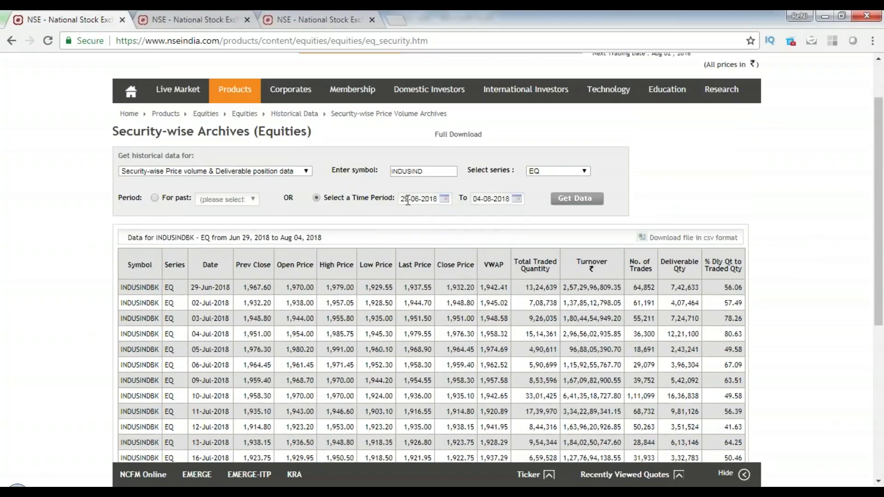
- Set the start date to 01-06-2018, retrieve the IndusInd Bank data again and review the June rows
{"action": "left_click", "coordinate": [407, 200]}
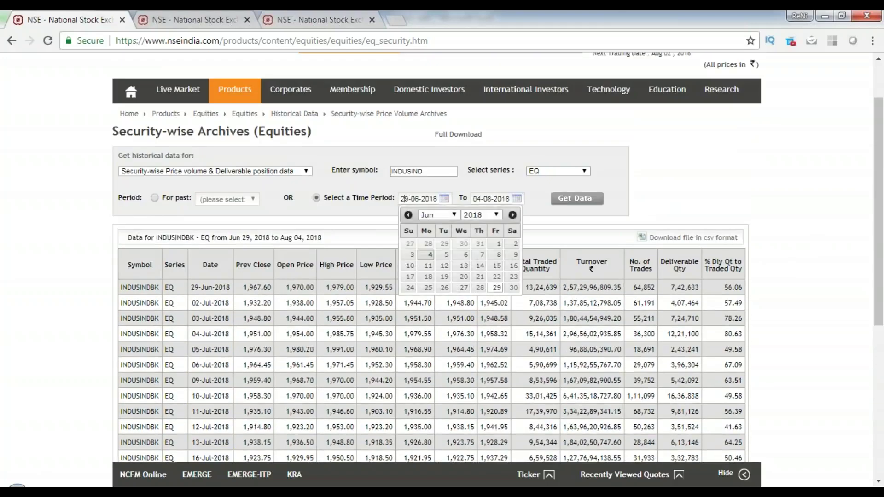
{"action": "left_click", "coordinate": [496, 246]}
{"action": "left_click", "coordinate": [577, 198]}
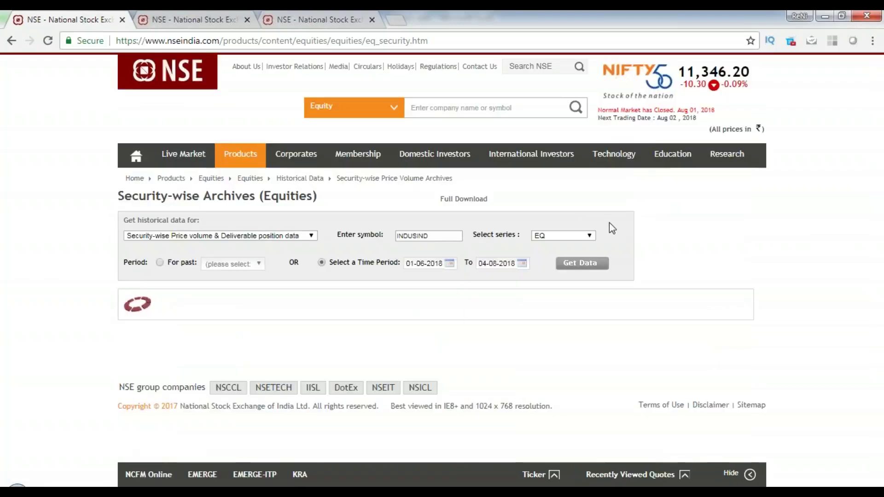
{"action": "scroll", "coordinate": [781, 245], "scroll_direction": "down", "scroll_amount": 5}
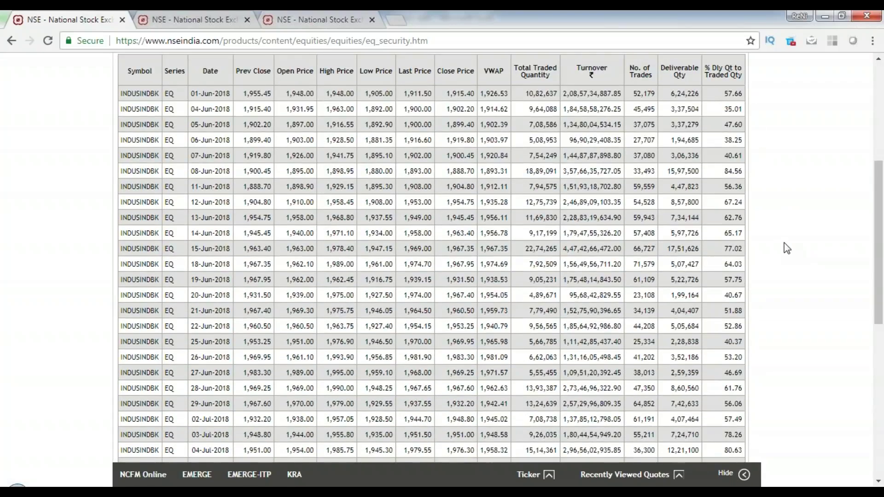
{"action": "scroll", "coordinate": [786, 249], "scroll_direction": "up", "scroll_amount": 2}
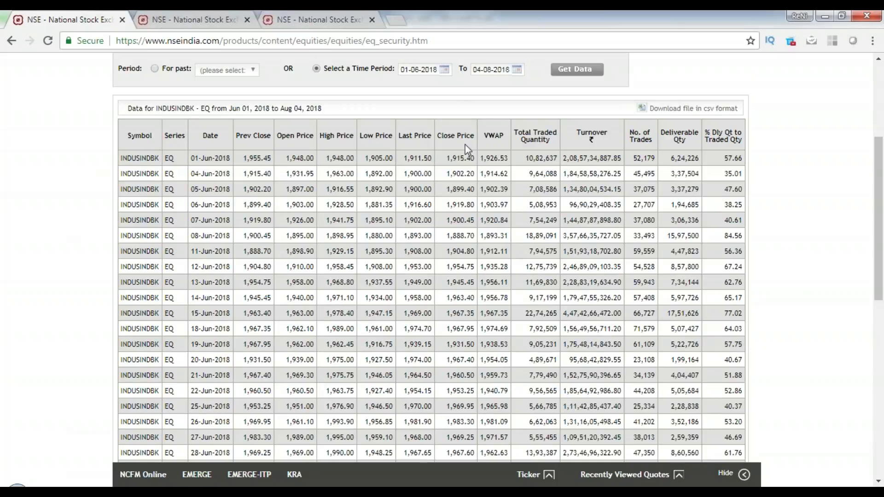
- Set the start date to 15-06-2018 and retrieve the IndusInd Bank data again
{"action": "left_click", "coordinate": [416, 69]}
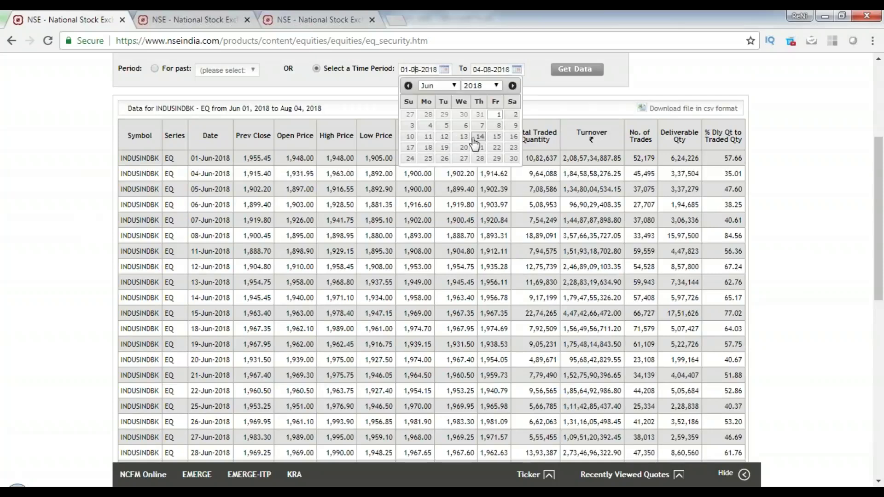
{"action": "left_click", "coordinate": [497, 137]}
{"action": "left_click", "coordinate": [581, 70]}
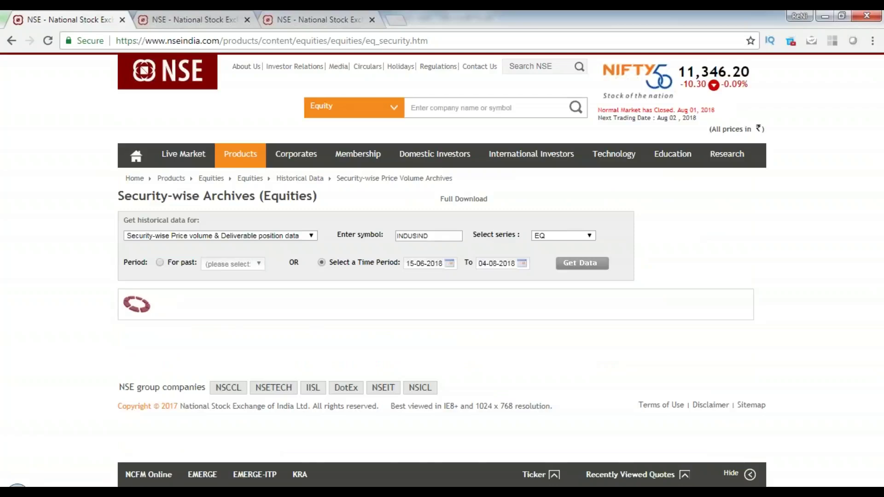
- Examine IndusInd Bank's daily rows from 15-Jun to 01-Aug-2018, highlighting the total traded quantity for 26-Jul-2018
{"action": "scroll", "coordinate": [530, 322], "scroll_direction": "down", "scroll_amount": 4}
{"action": "scroll", "coordinate": [211, 321], "scroll_direction": "down", "scroll_amount": 4}
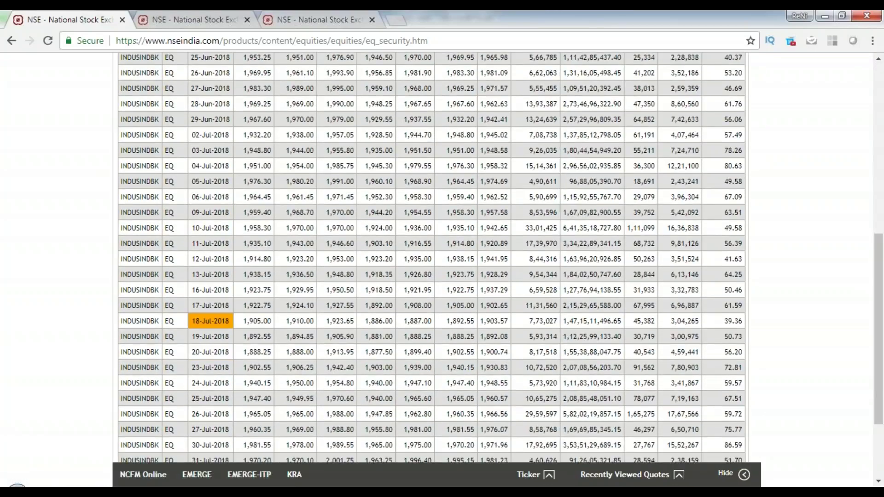
{"action": "scroll", "coordinate": [497, 258], "scroll_direction": "down", "scroll_amount": 1}
{"action": "scroll", "coordinate": [498, 362], "scroll_direction": "down", "scroll_amount": 1}
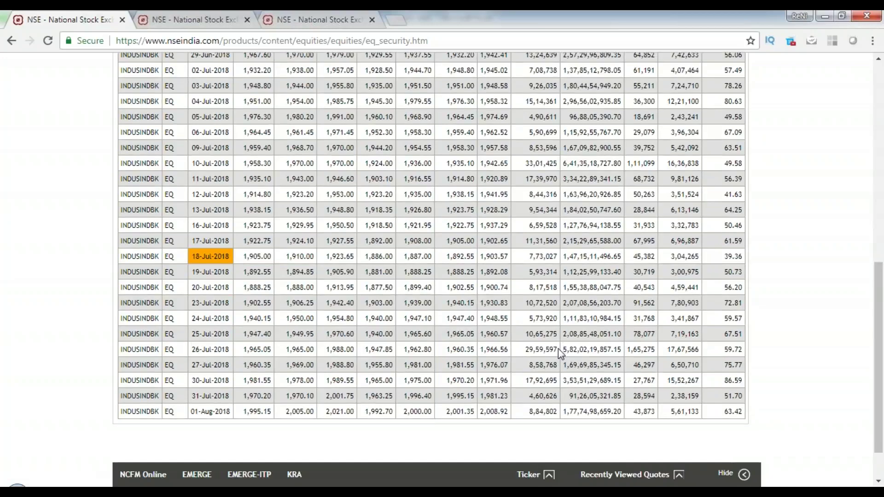
{"action": "left_click_drag", "start_coordinate": [559, 349], "coordinate": [526, 350]}
{"action": "scroll", "coordinate": [552, 299], "scroll_direction": "up", "scroll_amount": 5}
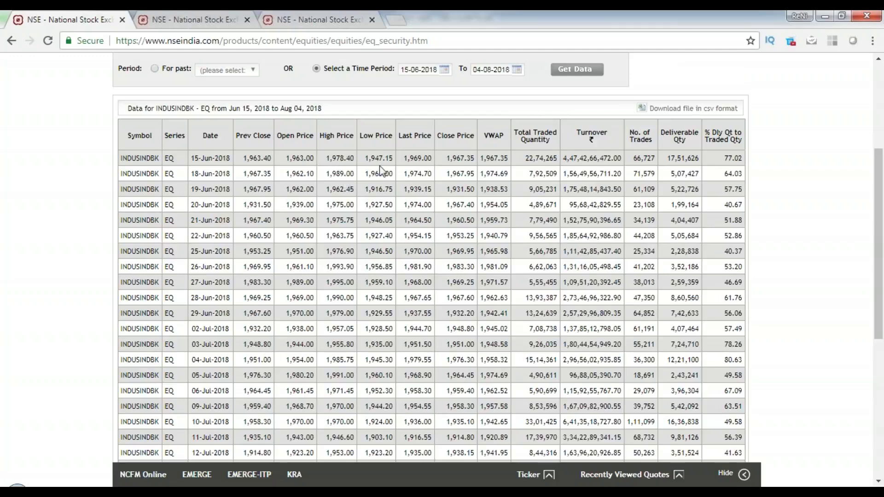
{"action": "scroll", "coordinate": [398, 285], "scroll_direction": "down", "scroll_amount": 7}
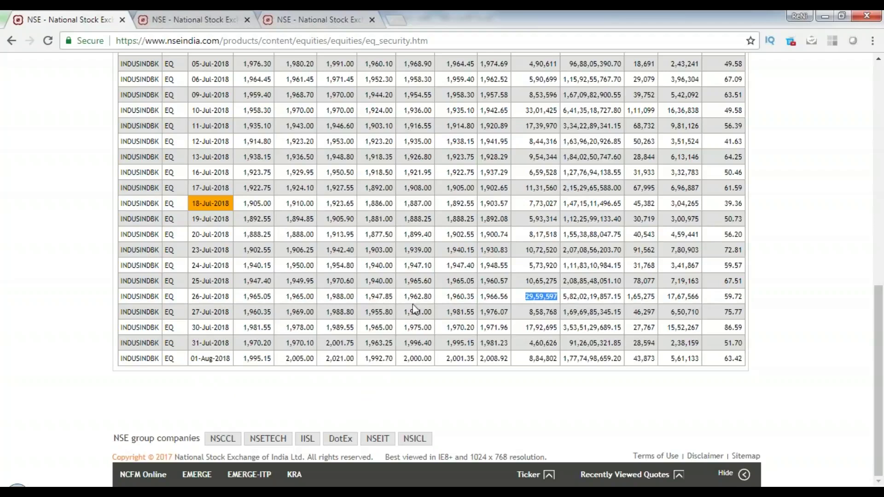
- Set the end date to 26-07-2018 and retrieve the IndusInd Bank data for the shortened period
{"action": "scroll", "coordinate": [524, 311], "scroll_direction": "up", "scroll_amount": 10}
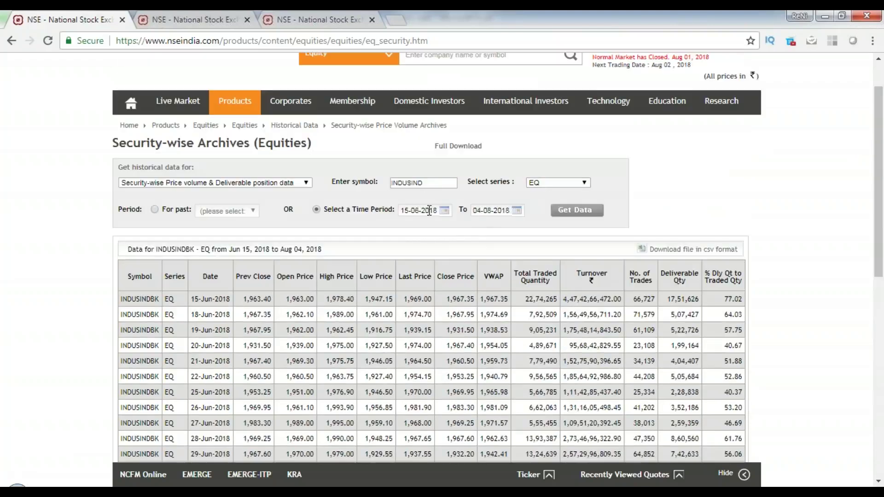
{"action": "left_click", "coordinate": [497, 210]}
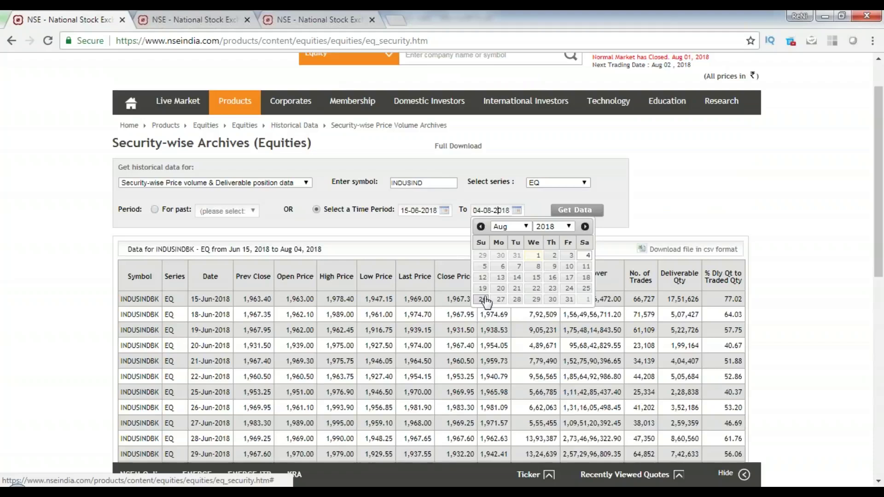
{"action": "left_click", "coordinate": [480, 227]}
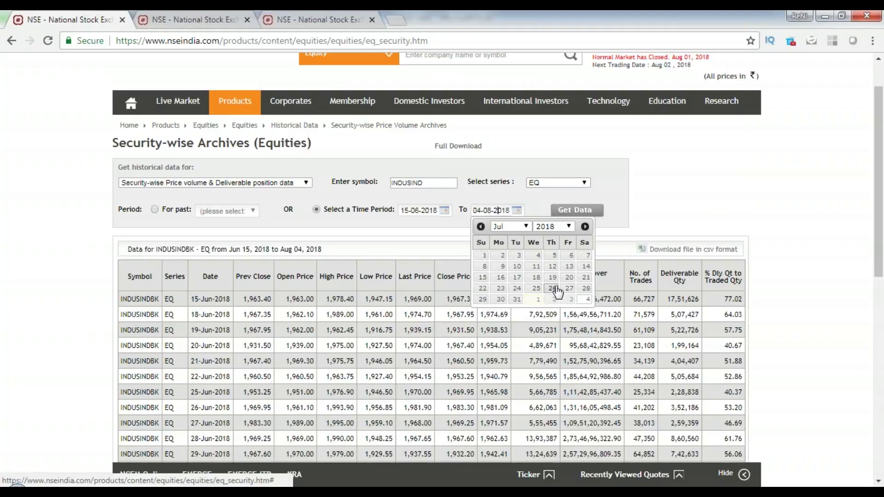
{"action": "left_click", "coordinate": [553, 288]}
{"action": "left_click", "coordinate": [581, 214]}
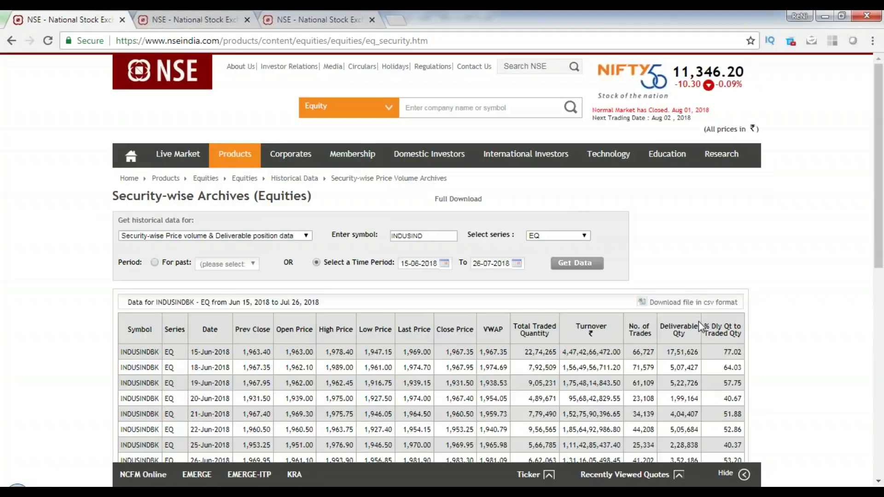
- Examine IndusInd Bank's prices, traded quantities and delivery figures between 15-Jun-2018 and 26-Jul-2018
{"action": "scroll", "coordinate": [698, 347], "scroll_direction": "down", "scroll_amount": 10}
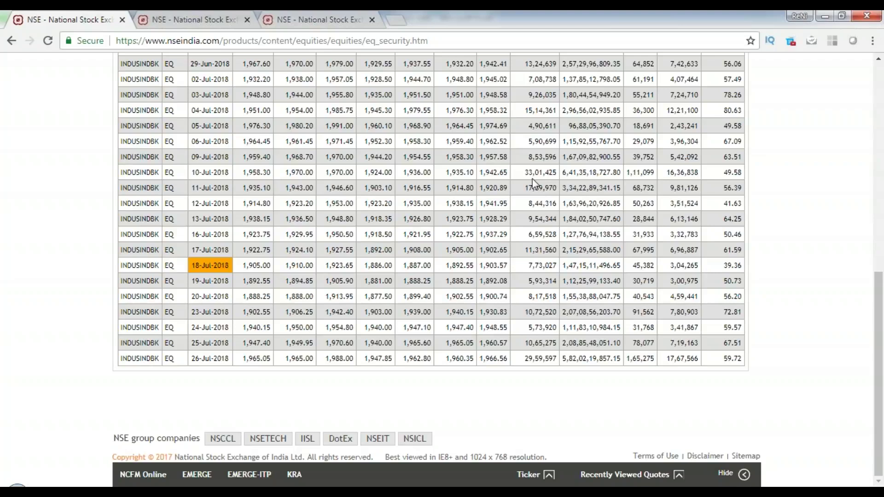
{"action": "scroll", "coordinate": [533, 179], "scroll_direction": "up", "scroll_amount": 2}
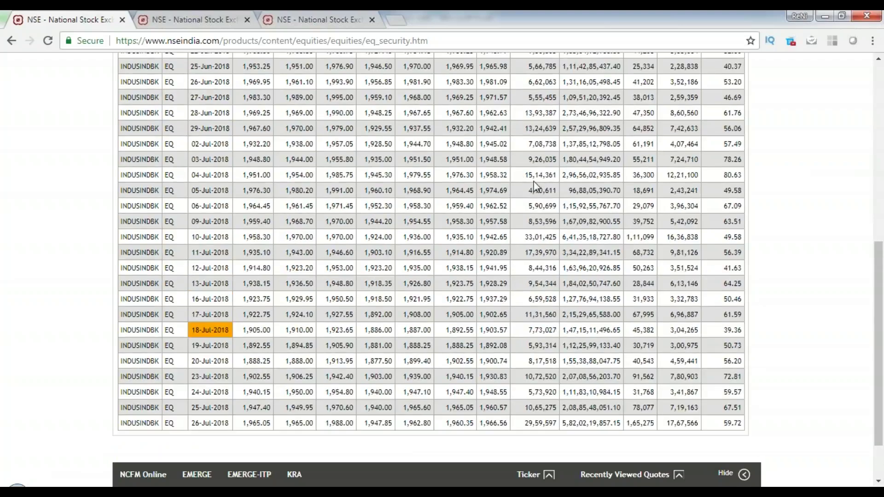
{"action": "scroll", "coordinate": [534, 187], "scroll_direction": "up", "scroll_amount": 4}
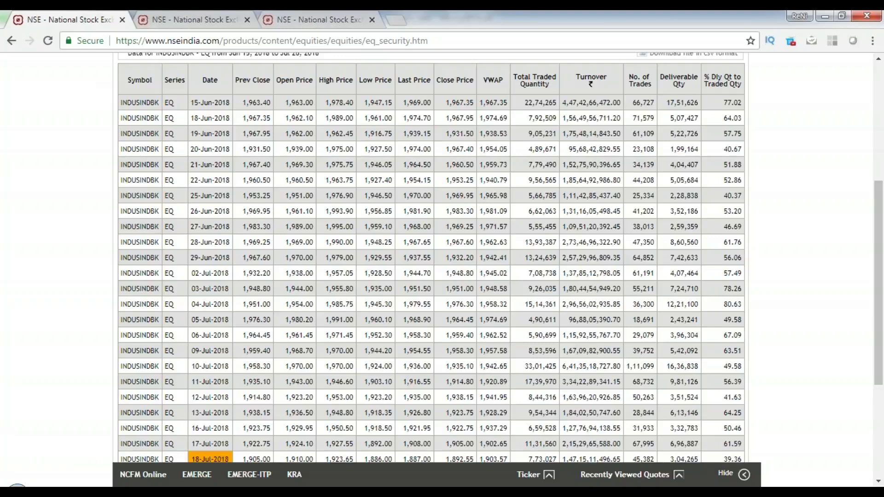
{"action": "scroll", "coordinate": [373, 363], "scroll_direction": "down", "scroll_amount": 4}
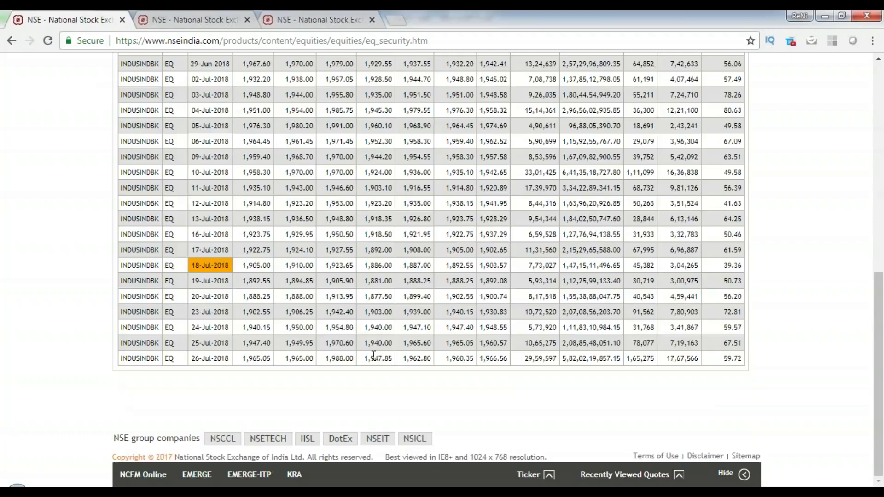
{"action": "scroll", "coordinate": [374, 354], "scroll_direction": "up", "scroll_amount": 10}
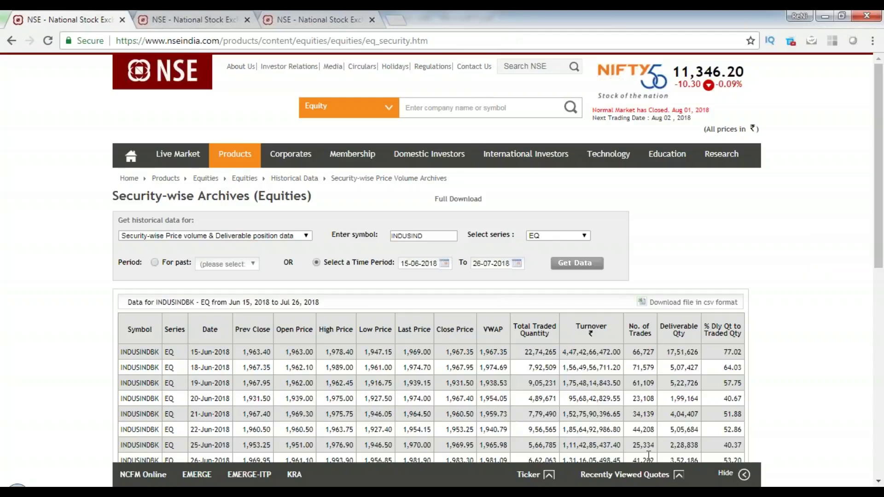
{"action": "left_click_drag", "start_coordinate": [880, 271], "coordinate": [880, 166]}
{"action": "scroll", "coordinate": [265, 298], "scroll_direction": "down", "scroll_amount": 4}
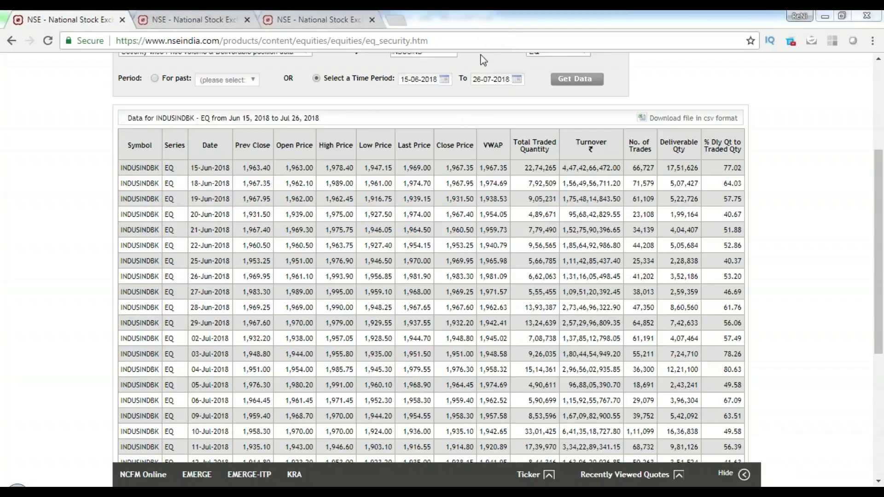
- Check the current date and time on the system clock, then close its calendar
{"action": "left_click", "coordinate": [856, 493]}
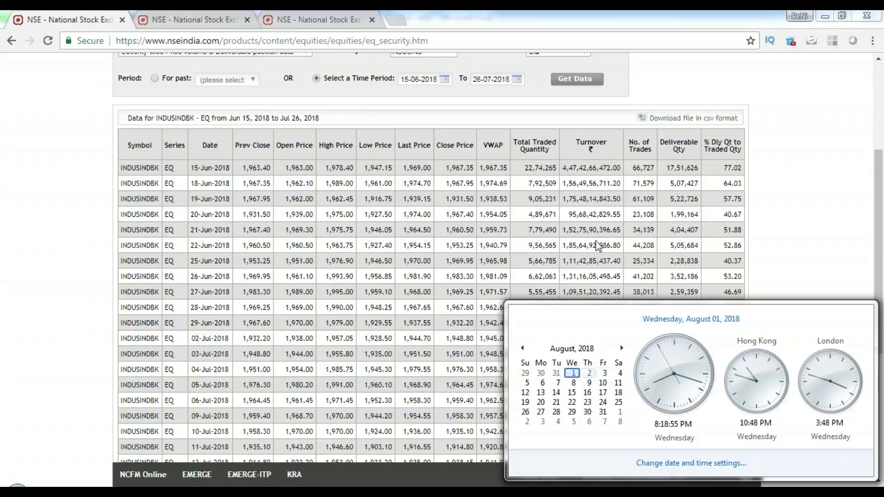
{"action": "left_click", "coordinate": [593, 28]}
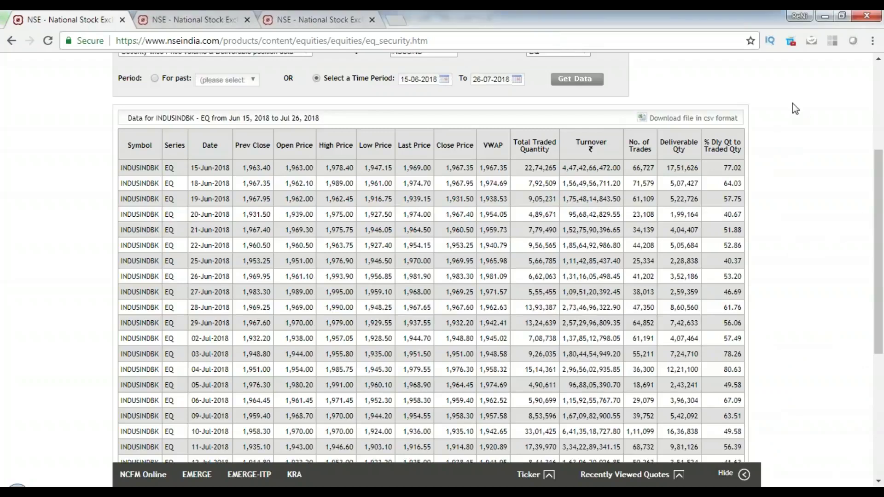
{"action": "left_click", "coordinate": [858, 68]}
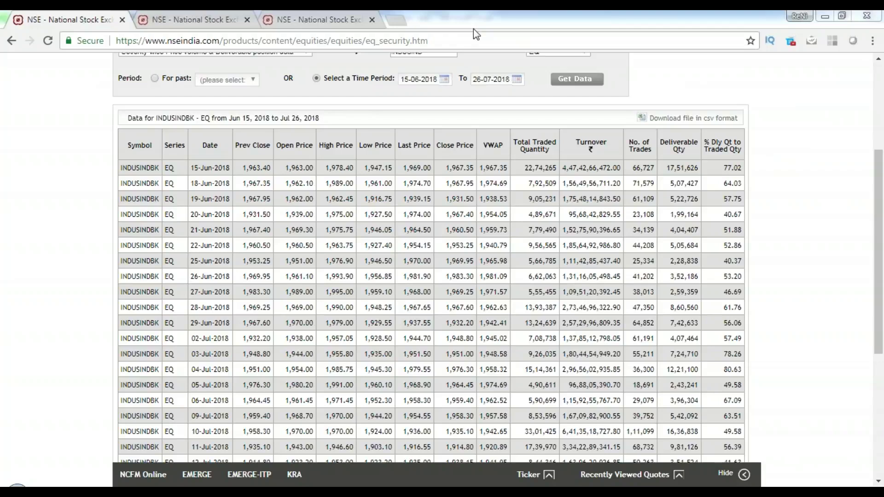
{"action": "left_click", "coordinate": [536, 29]}
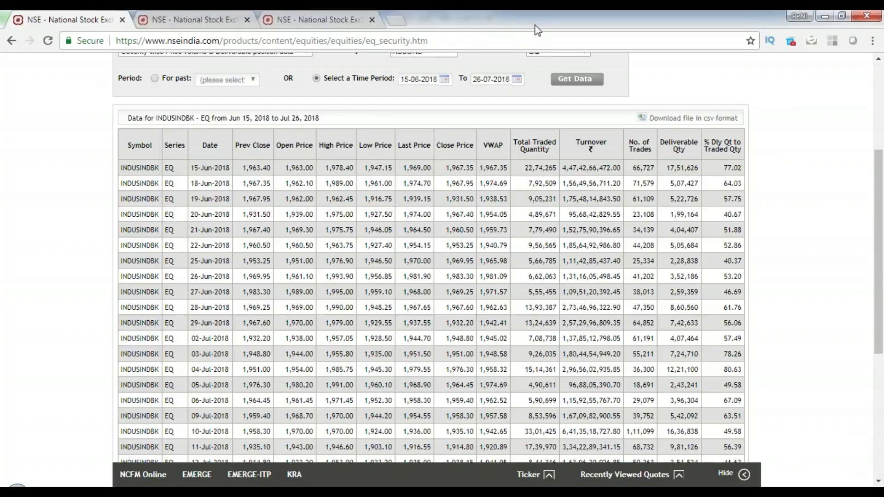